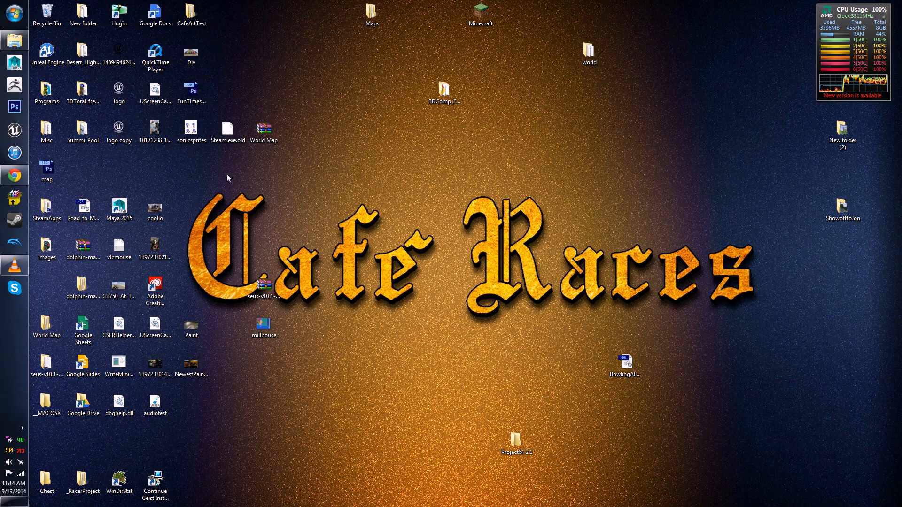
Step: Switch to Chrome and examine the architecture, props and environments in the open Uncharted reference images
click(7, 182)
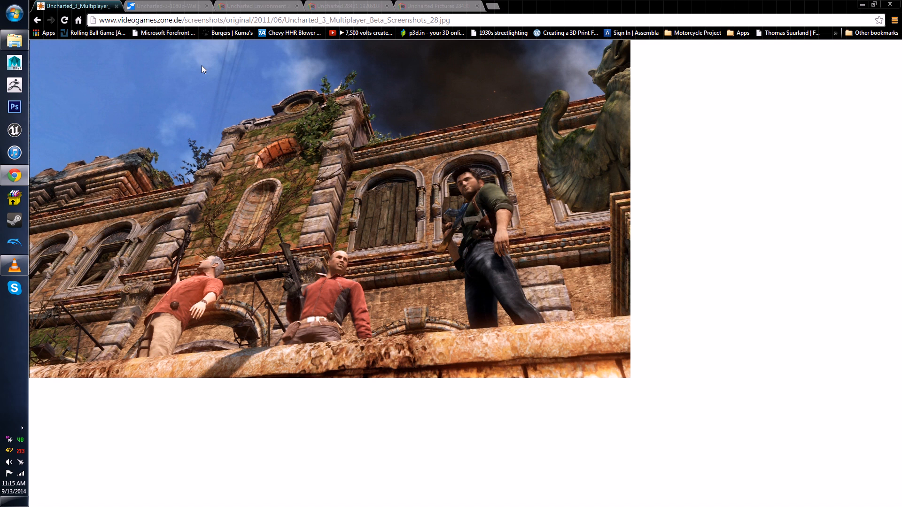
click(176, 6)
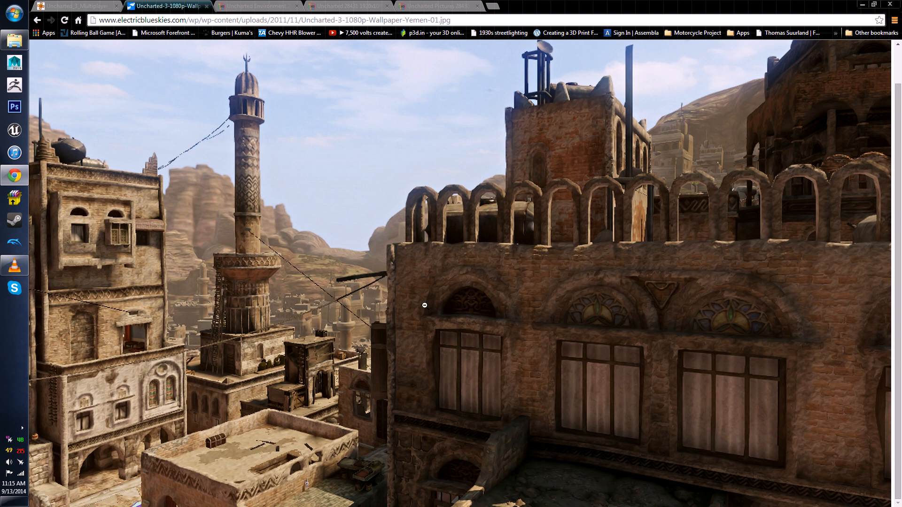
click(239, 6)
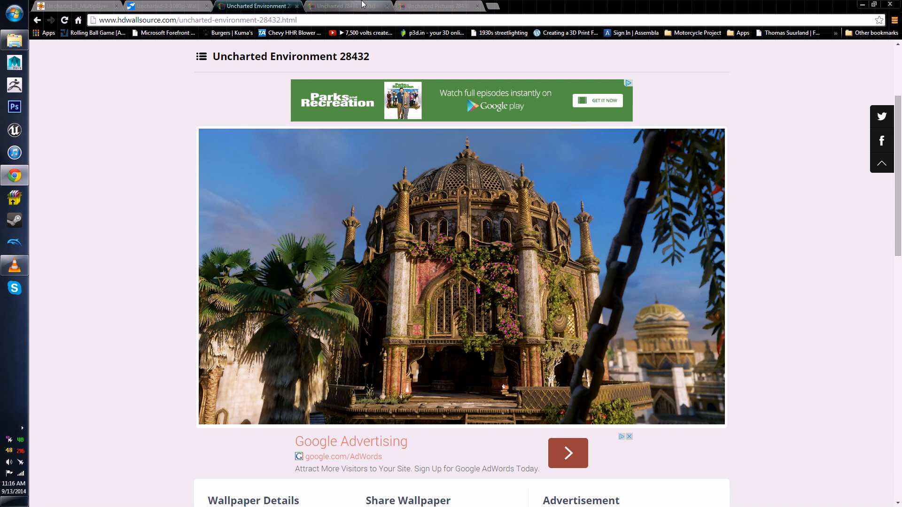
click(317, 7)
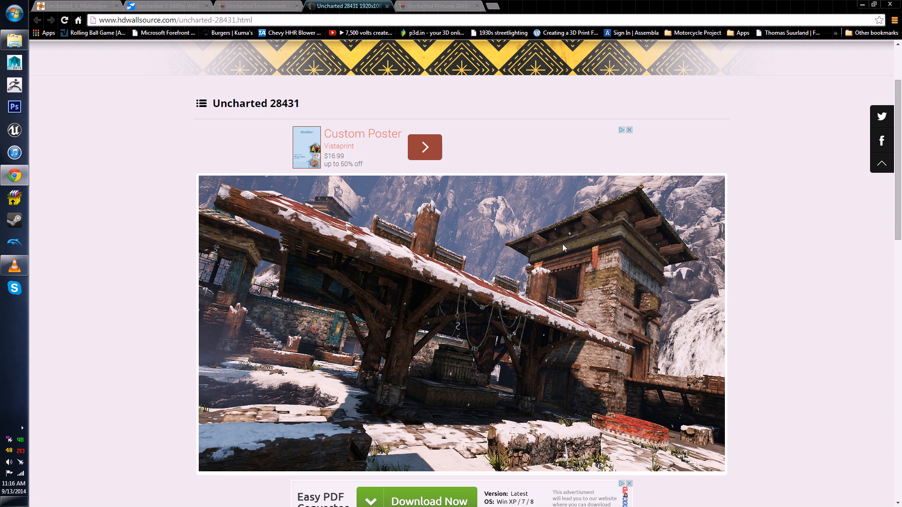
click(418, 6)
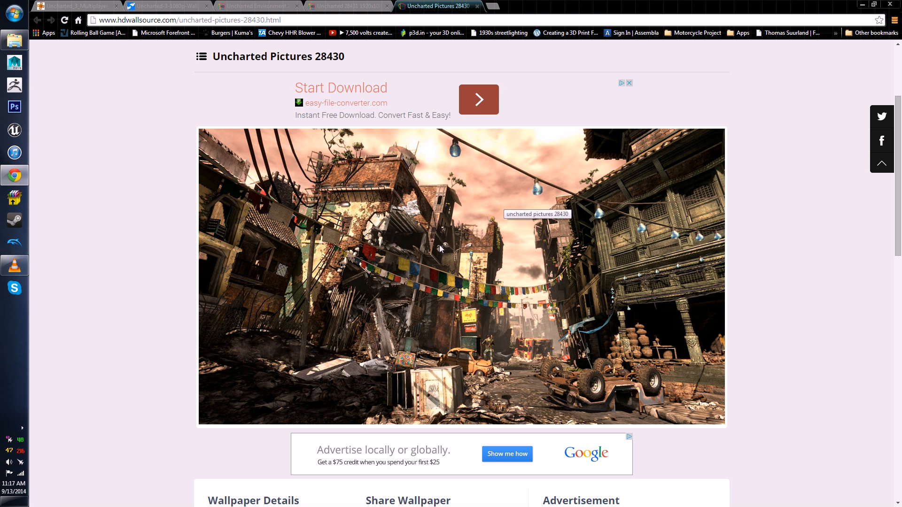
scroll(457, 295, down, 1)
scroll(394, 282, up, 2)
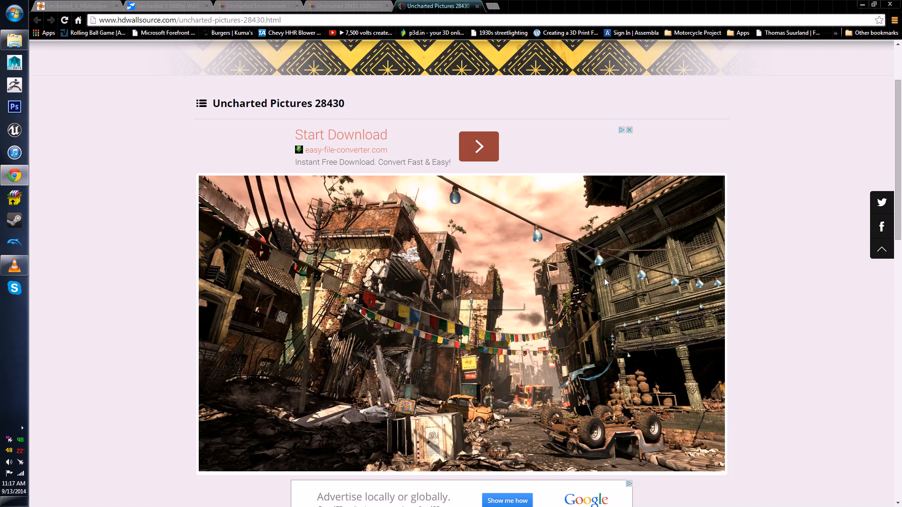
scroll(531, 263, down, 1)
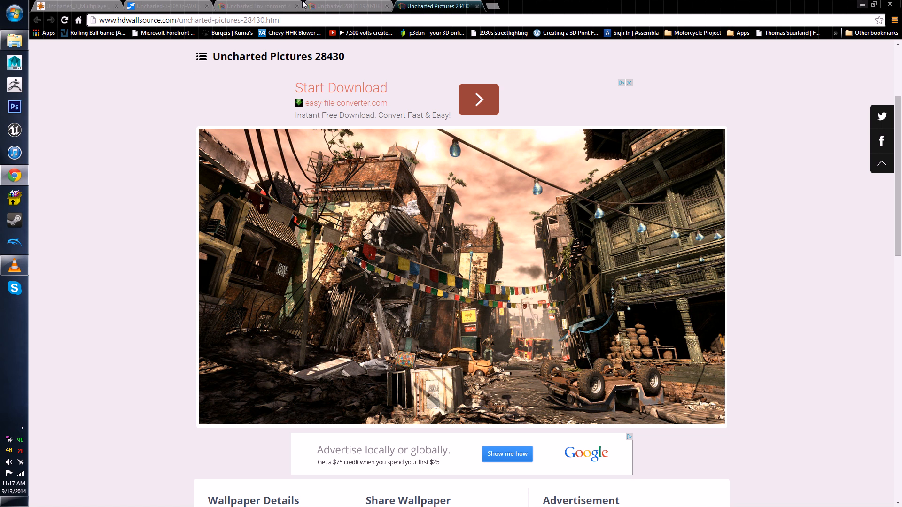
click(80, 6)
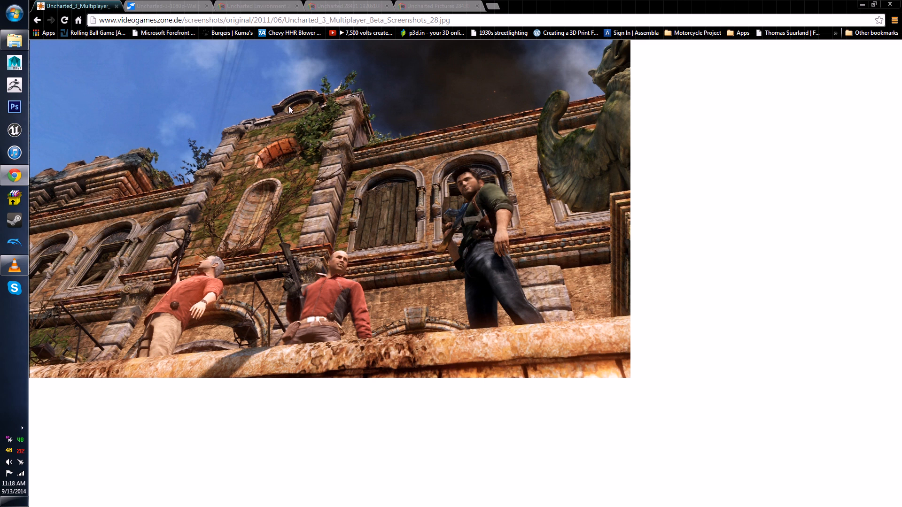
Step: Minimize the browser, switch to Autodesk Maya 2015 and maximize its window
click(863, 4)
click(14, 63)
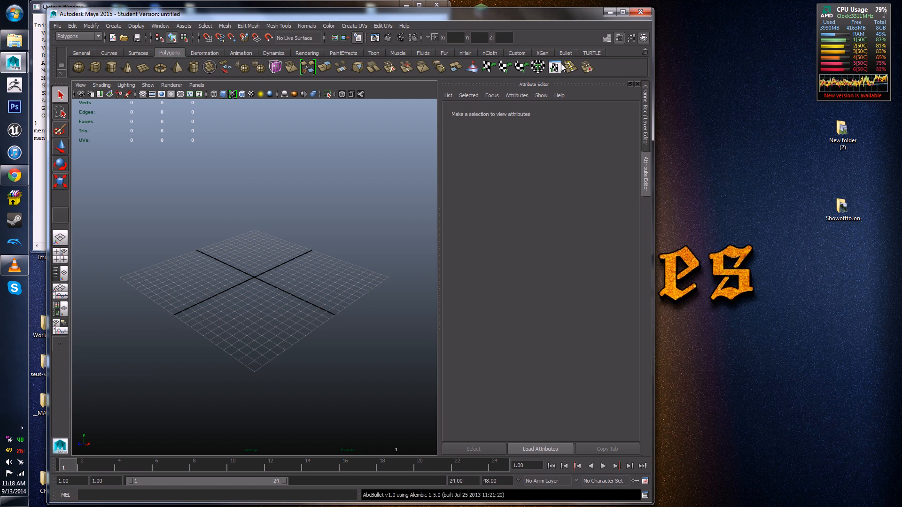
drag(509, 11, 561, 52)
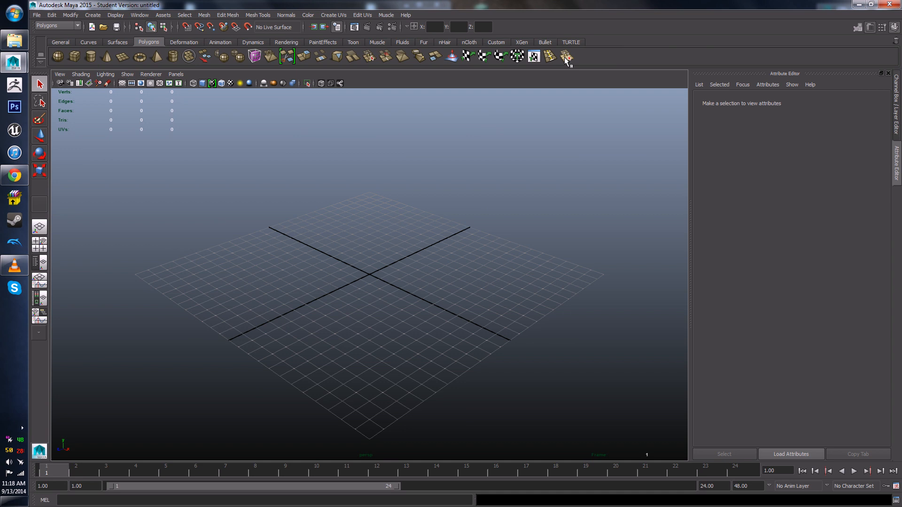
double_click(567, 49)
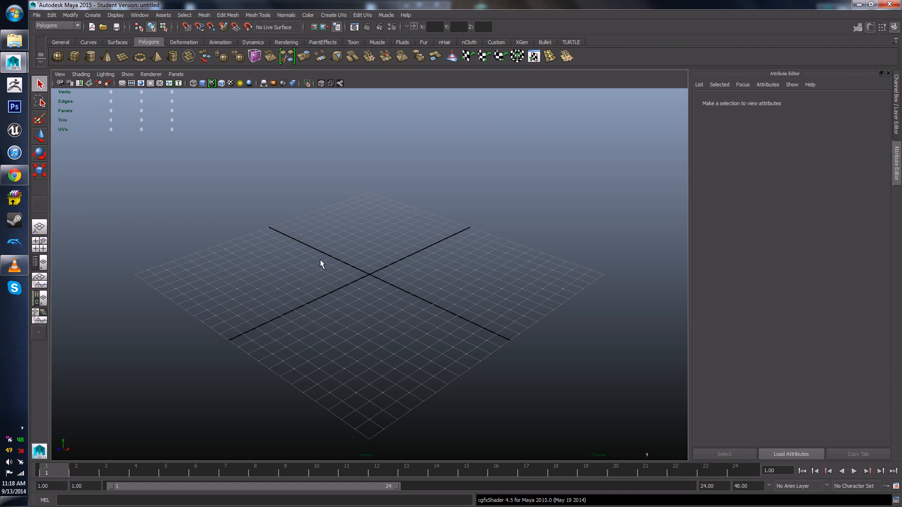
alt+drag(321, 260, 335, 297)
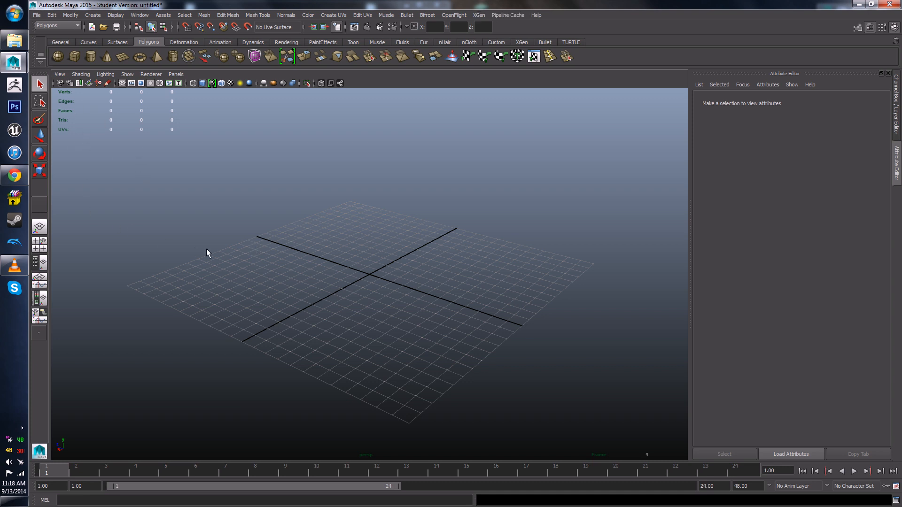
alt+drag(338, 256, 395, 296)
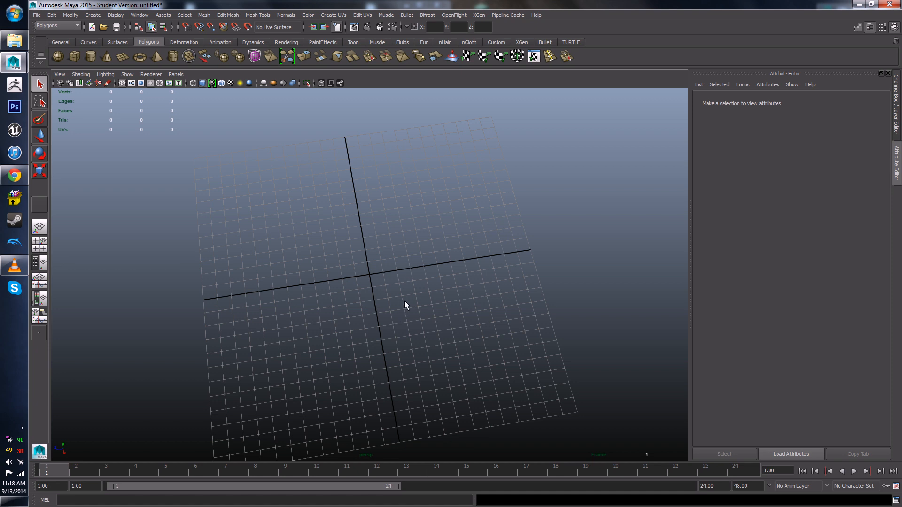
alt+drag(408, 299, 394, 243)
alt+drag(422, 330, 377, 256)
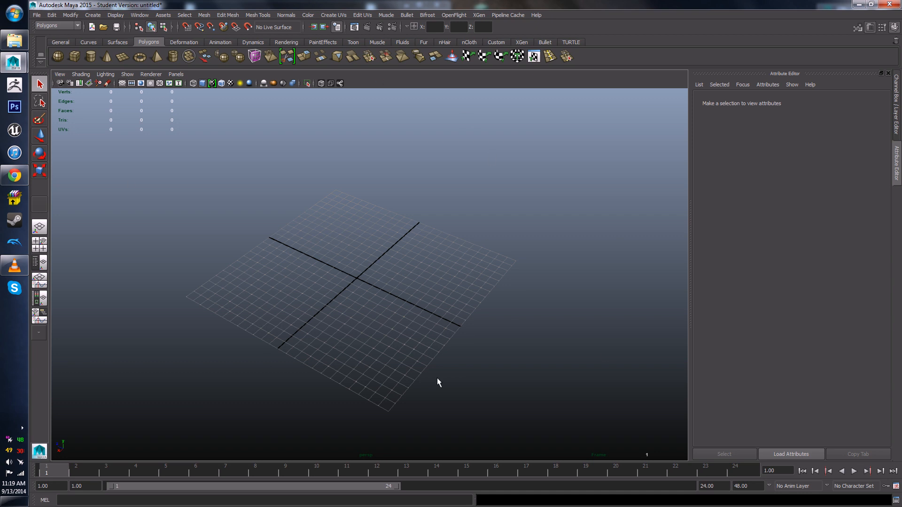
alt+drag(396, 298, 390, 292)
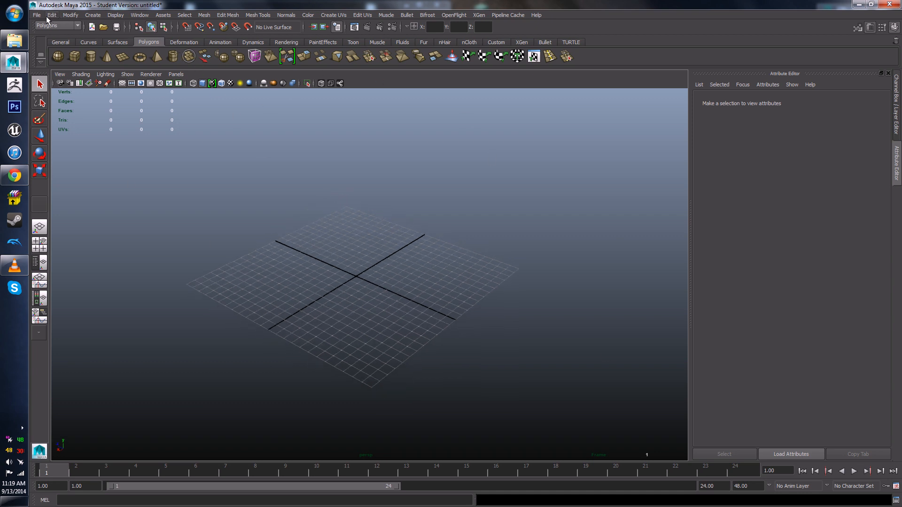
Step: Open Maya's Preferences window and reposition it over the viewport
click(72, 15)
mouse_move(51, 18)
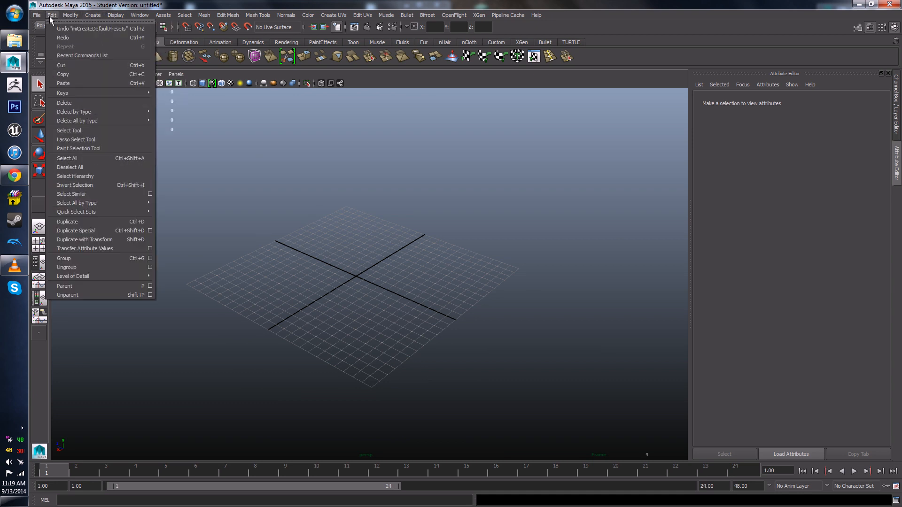
mouse_move(130, 16)
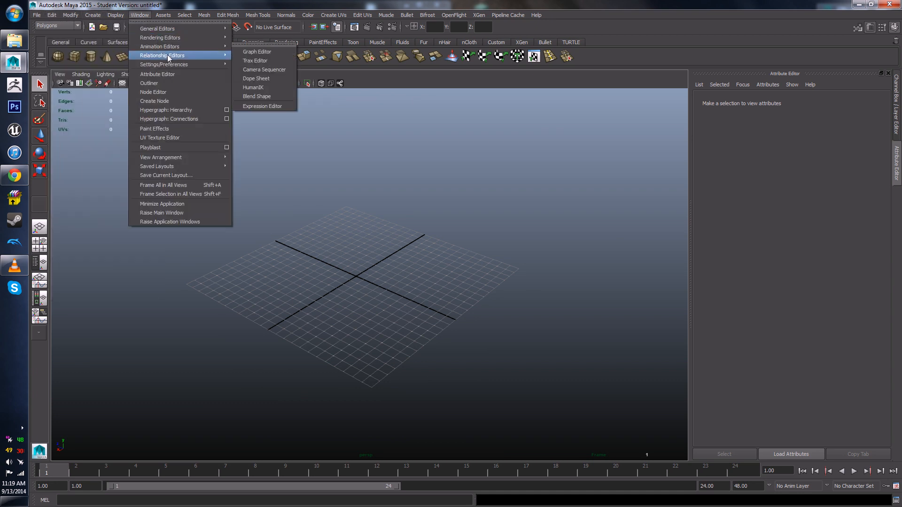
mouse_move(171, 66)
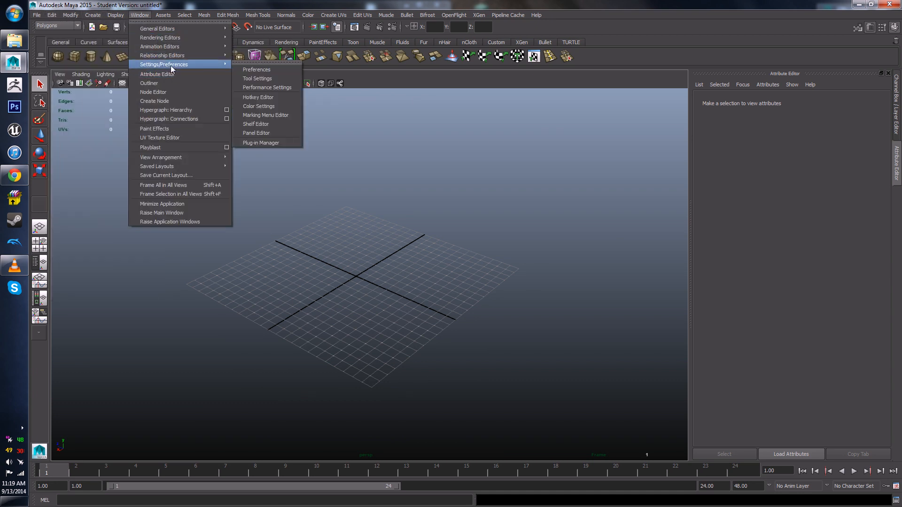
click(254, 70)
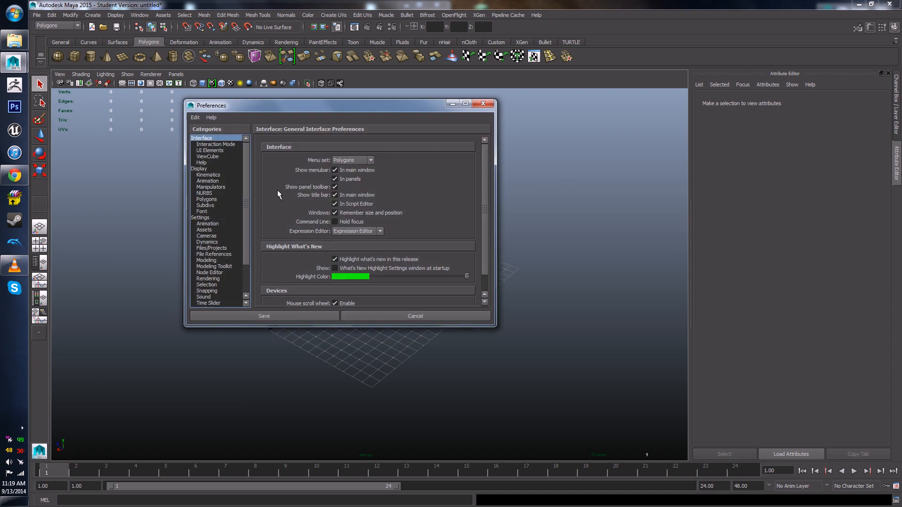
drag(316, 106, 457, 89)
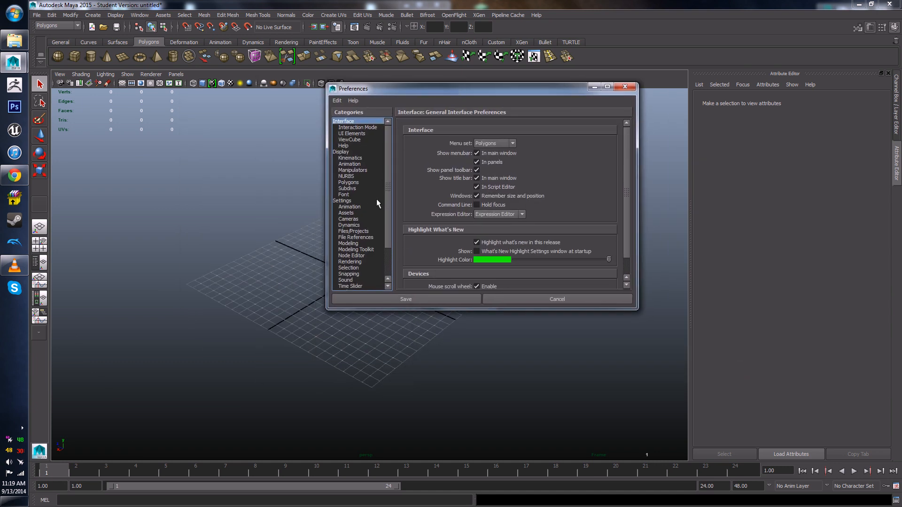
Step: Find the Settings category and display its general application preferences with the working units
drag(388, 163, 386, 221)
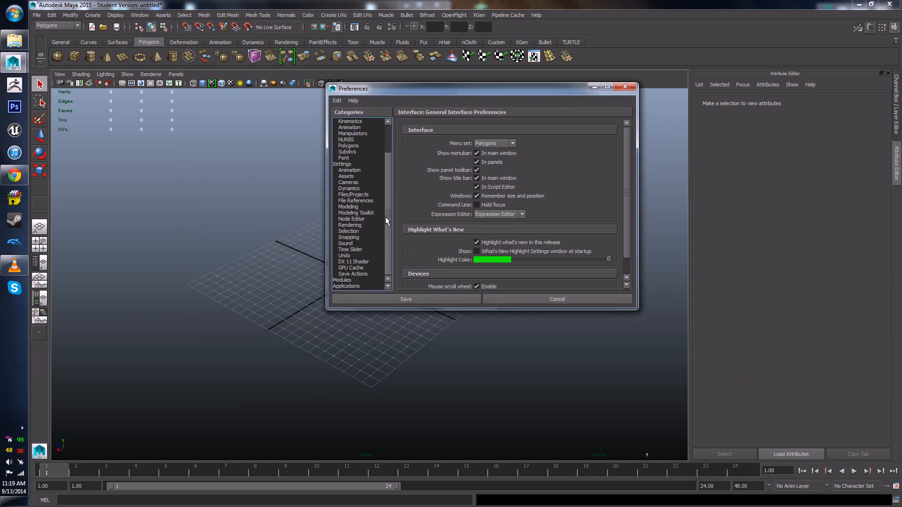
drag(390, 190, 391, 160)
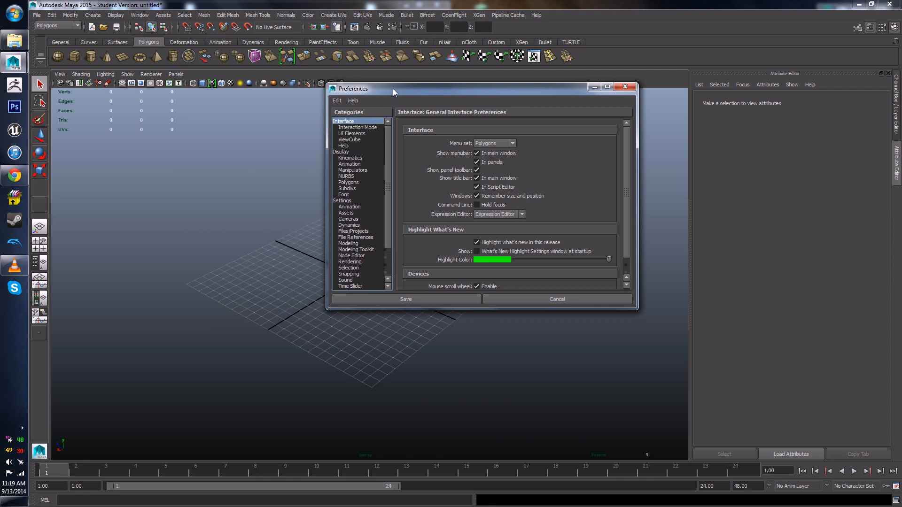
drag(388, 182, 391, 244)
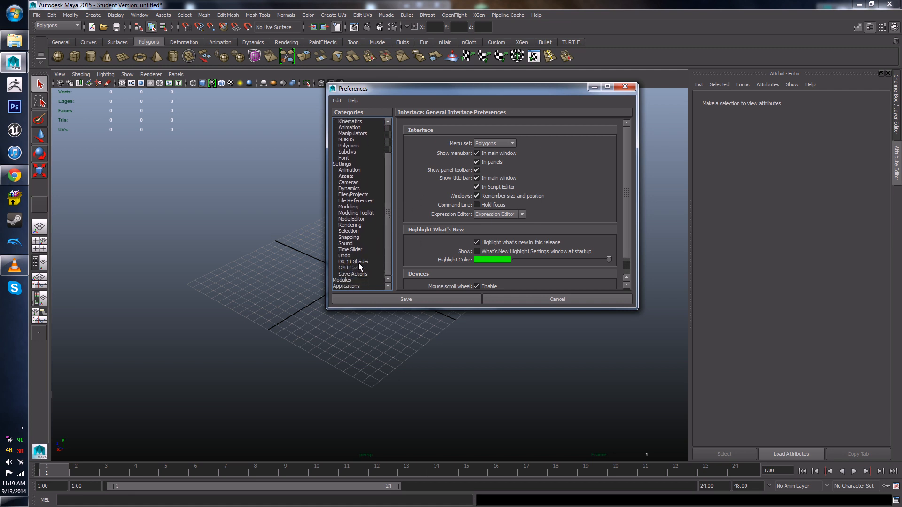
click(336, 169)
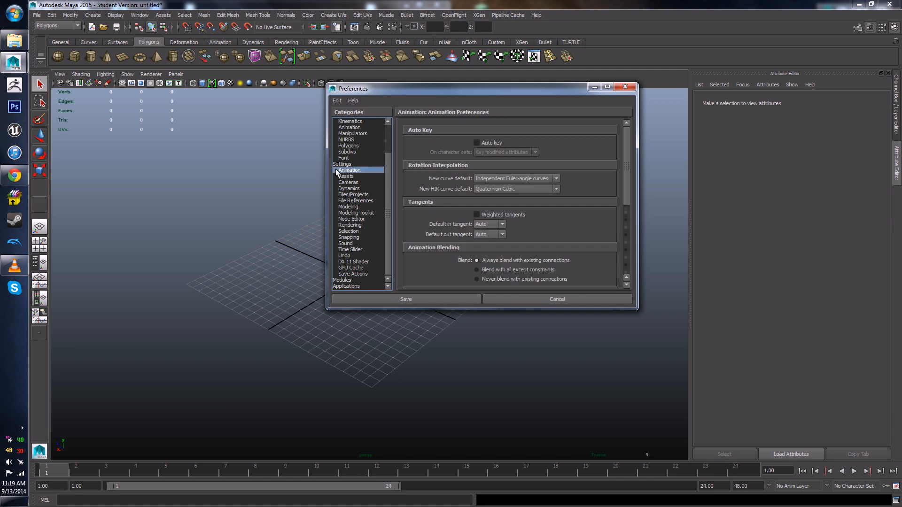
click(336, 163)
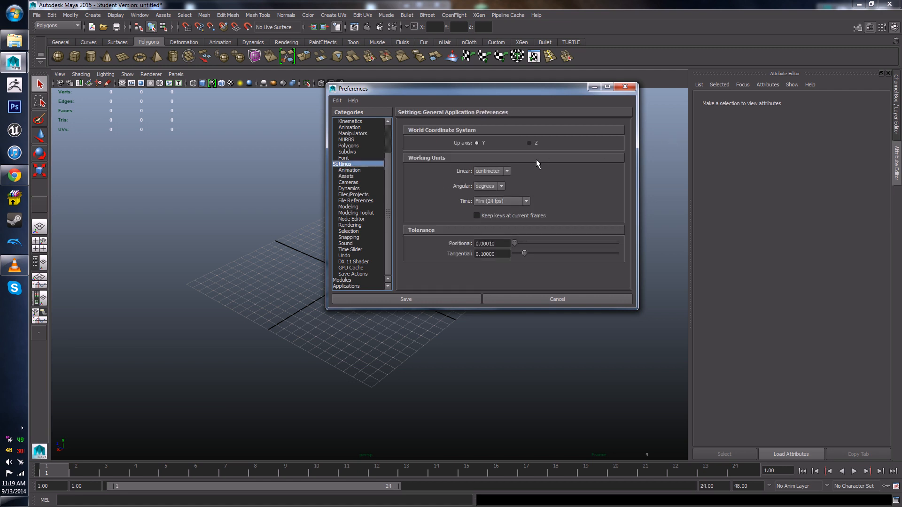
drag(387, 217, 393, 199)
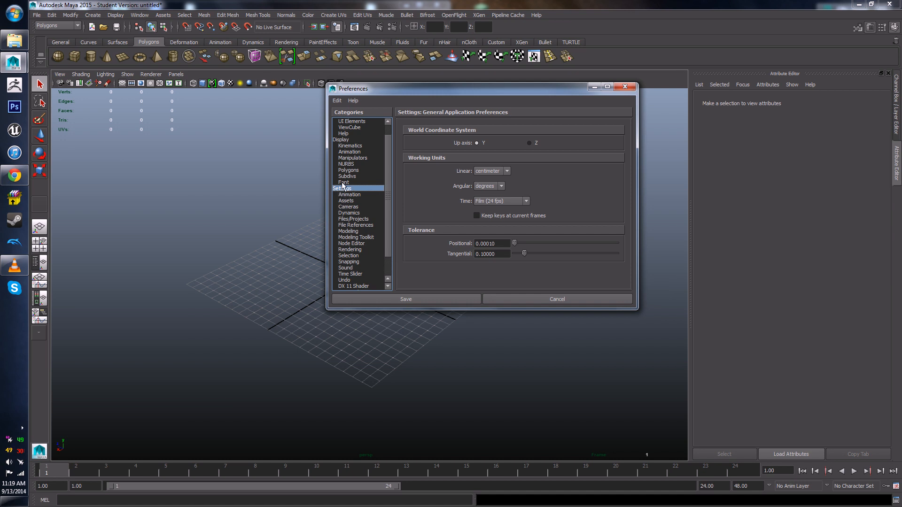
Step: Set the linear working unit to meter and save the preferences
click(507, 171)
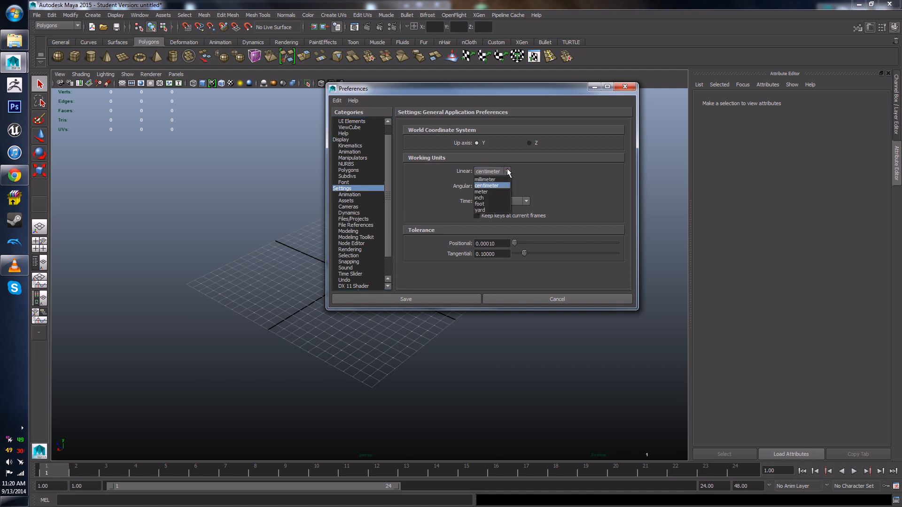
click(487, 193)
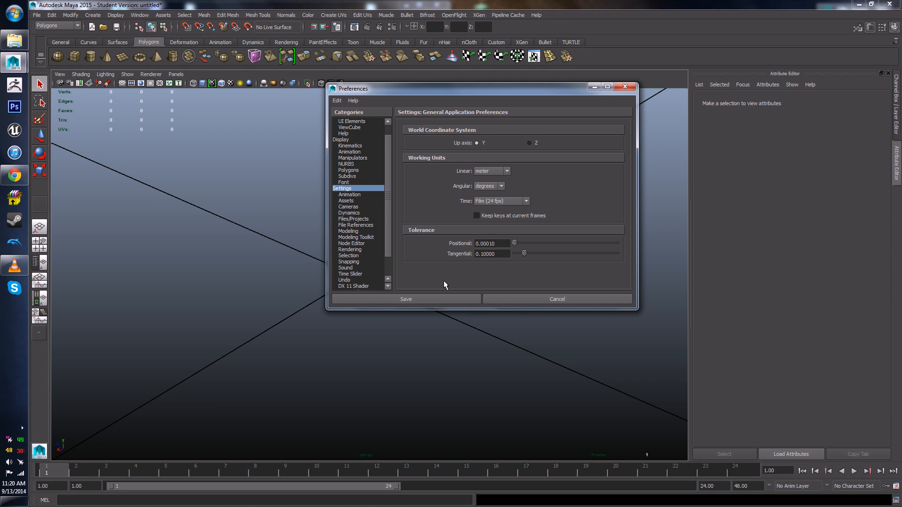
click(429, 298)
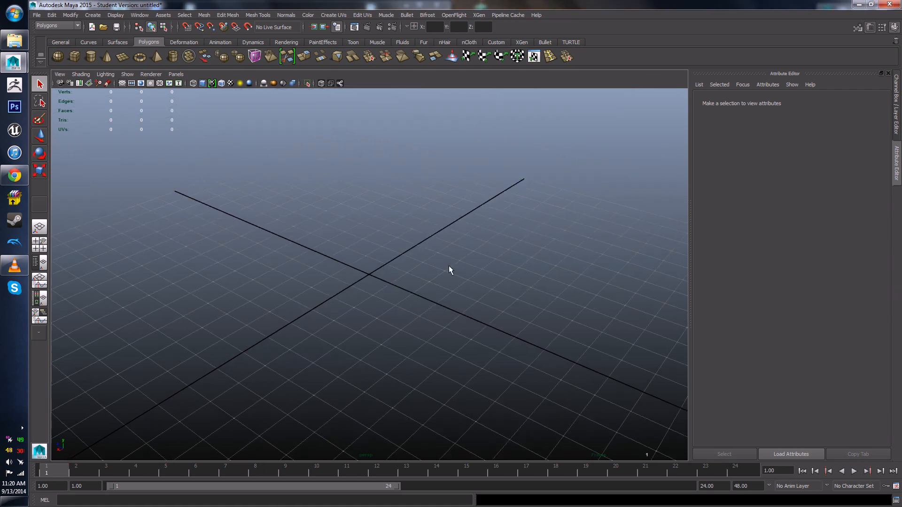
Step: Create a default polygon cube at the center of the grid
alt+drag(425, 273, 357, 288)
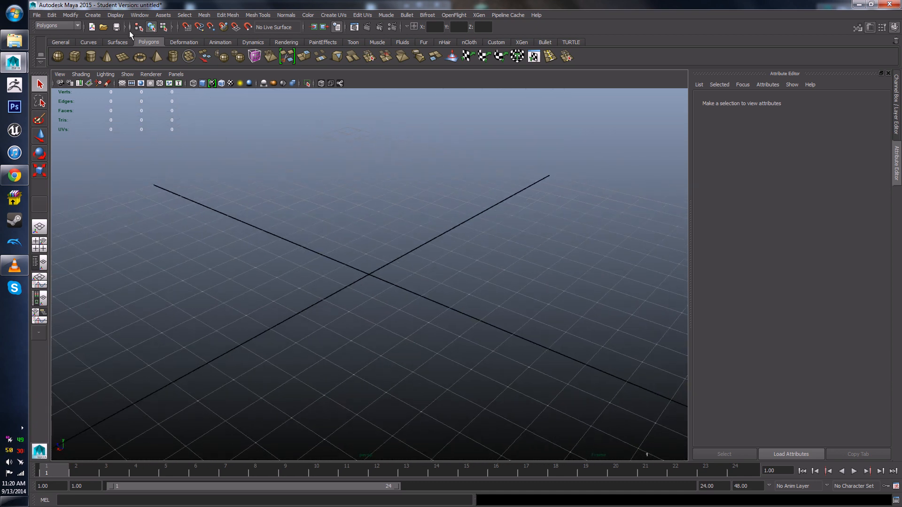
click(79, 60)
alt+drag(302, 263, 436, 254)
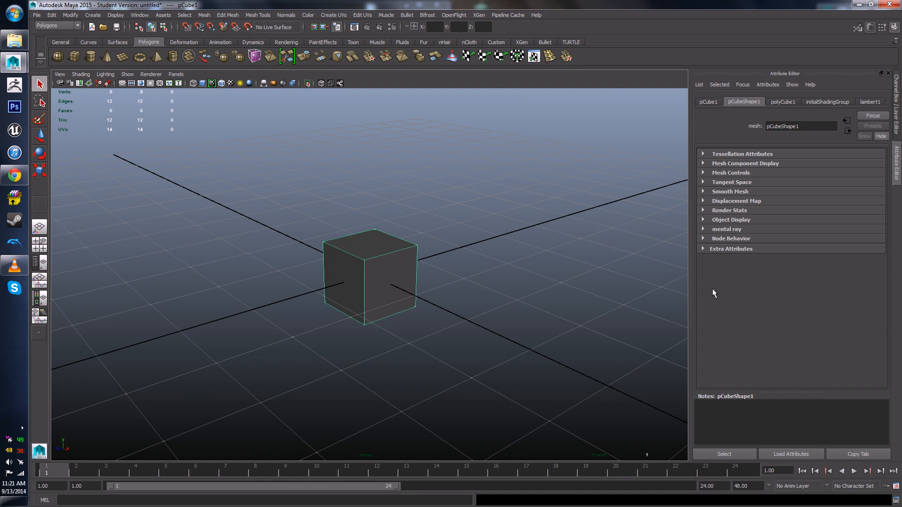
Step: Display the cube's channels and expand its polyCube1 inputs for width, height, depth and subdivisions
click(896, 106)
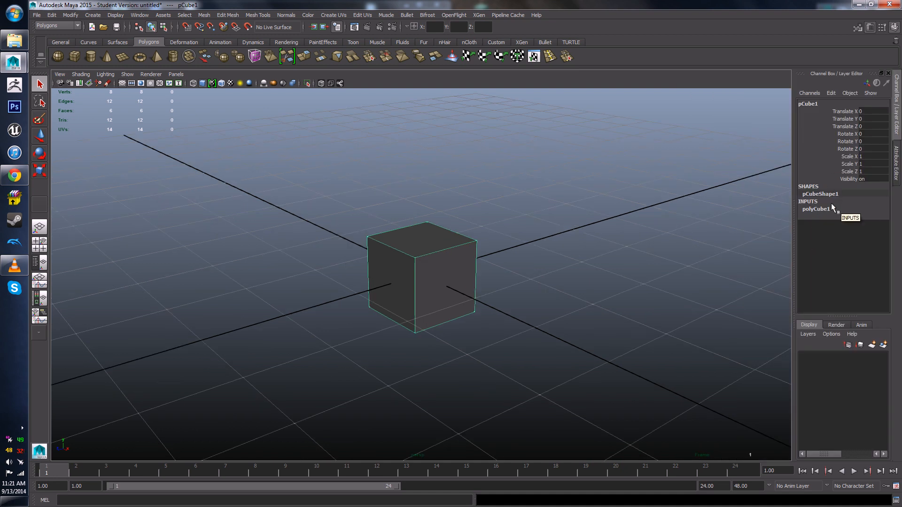
click(817, 209)
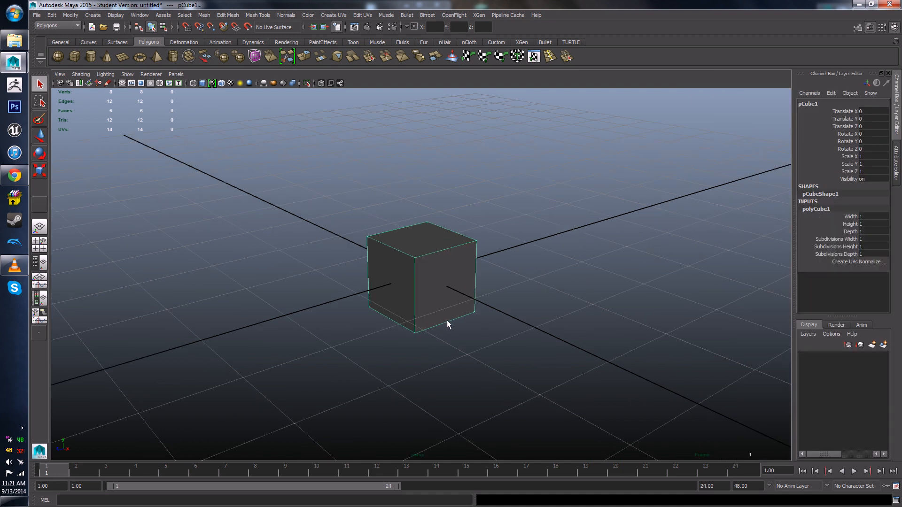
alt+drag(461, 334, 482, 333)
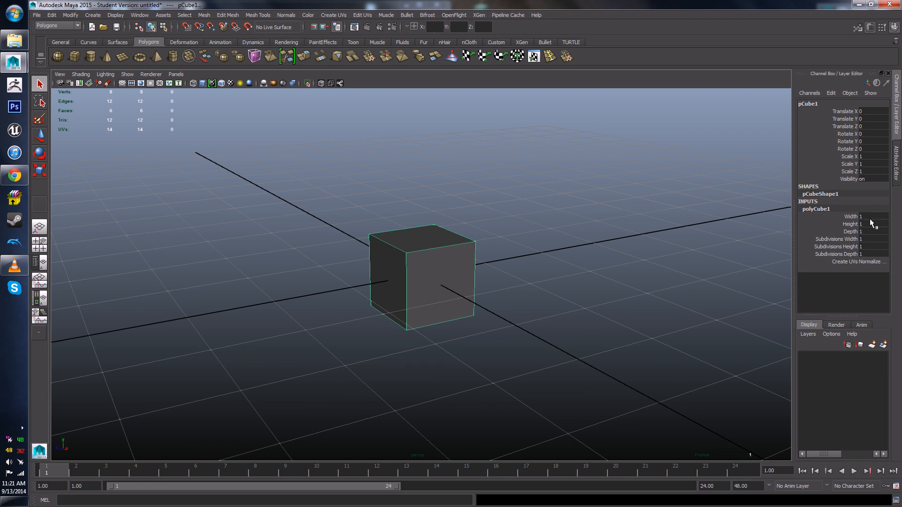
alt+drag(549, 254, 548, 257)
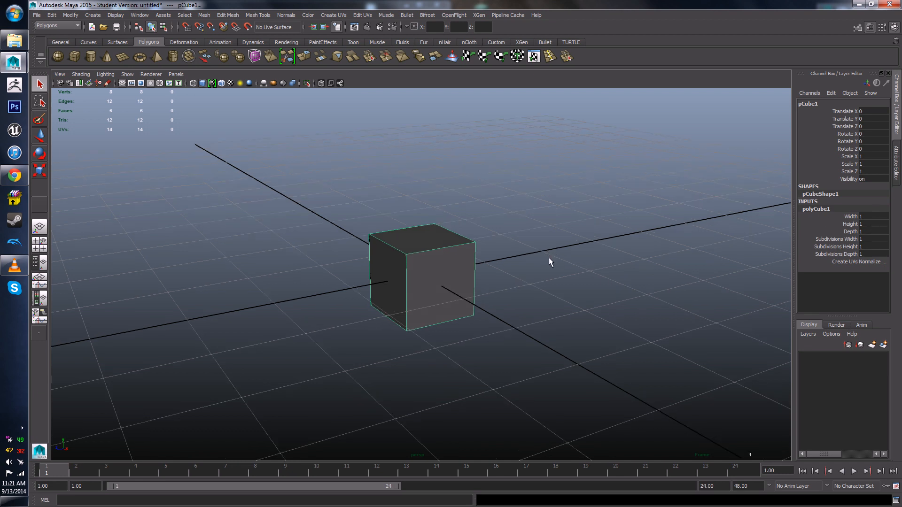
Step: Set the cube's height to 3 in its polyCube1 inputs
double_click(862, 216)
key(Return)
alt+drag(600, 296, 584, 285)
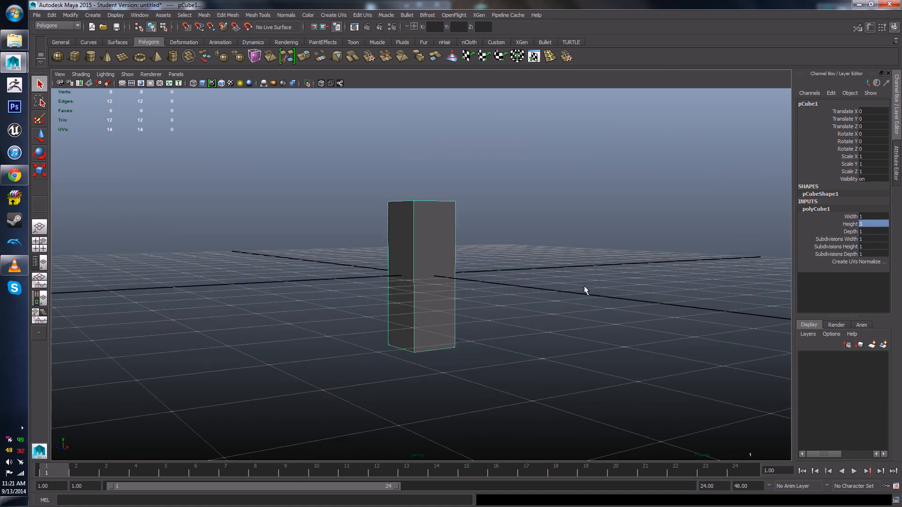
Step: Move the cube straight up to about 1.5 in Y so its base rests on the grid
key(w)
drag(422, 230, 421, 156)
alt+drag(472, 218, 583, 319)
click(573, 280)
click(429, 226)
Step: Set the cube's polyCube1 height to 2 and lower it to about 0.99 in Y
click(816, 209)
scroll(585, 298, up, 4)
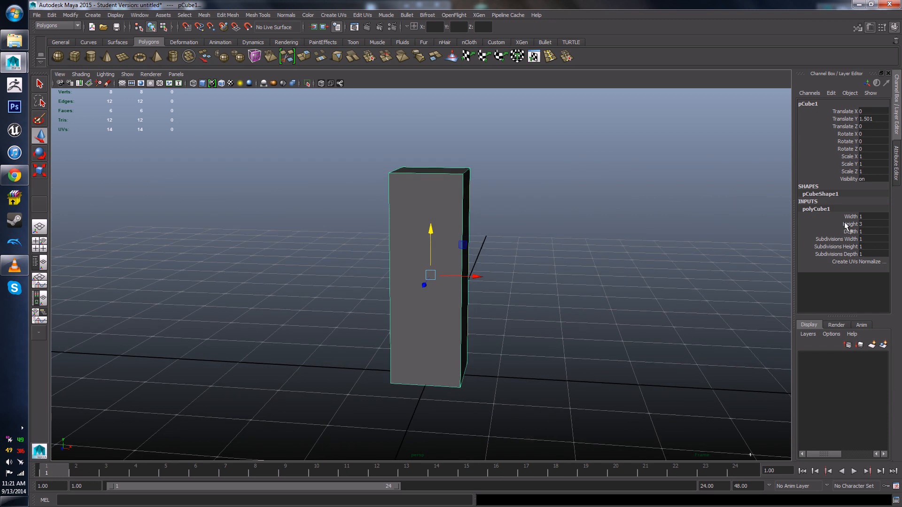
double_click(862, 224)
text(2)
key(Return)
drag(431, 230, 433, 263)
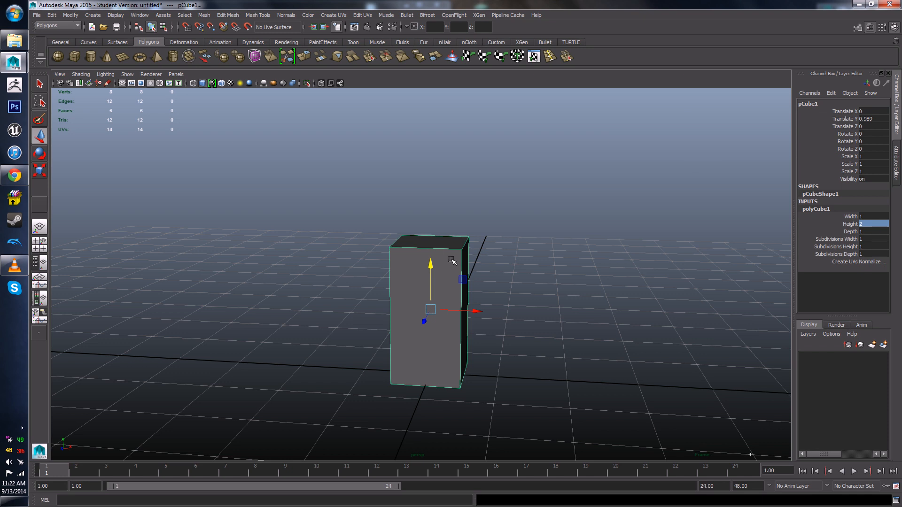
Step: Set the cube's height to 1.8
click(868, 231)
click(867, 224)
text(1.8)
key(Return)
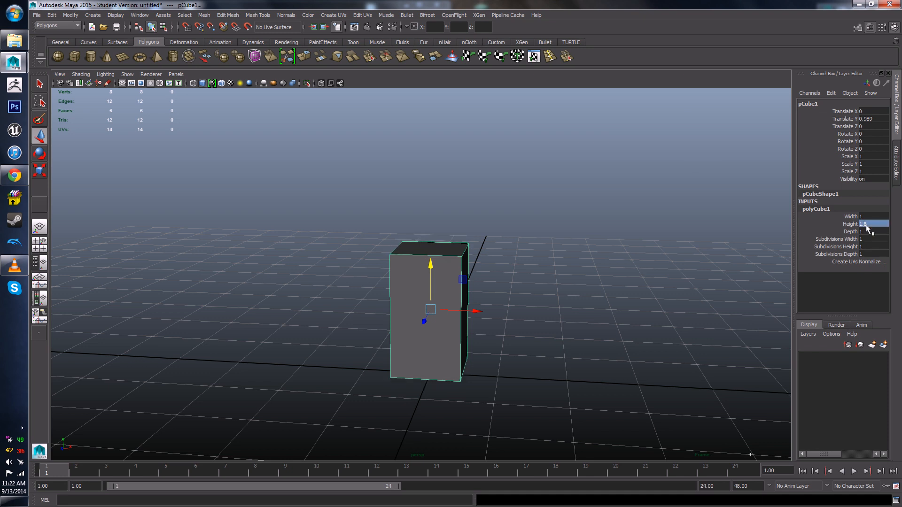
Step: Lower the cube to about 0.89 in Y so its base sits on the grid
alt+drag(573, 346, 607, 371)
scroll(608, 371, up, 3)
alt+middle_drag(608, 370, 572, 374)
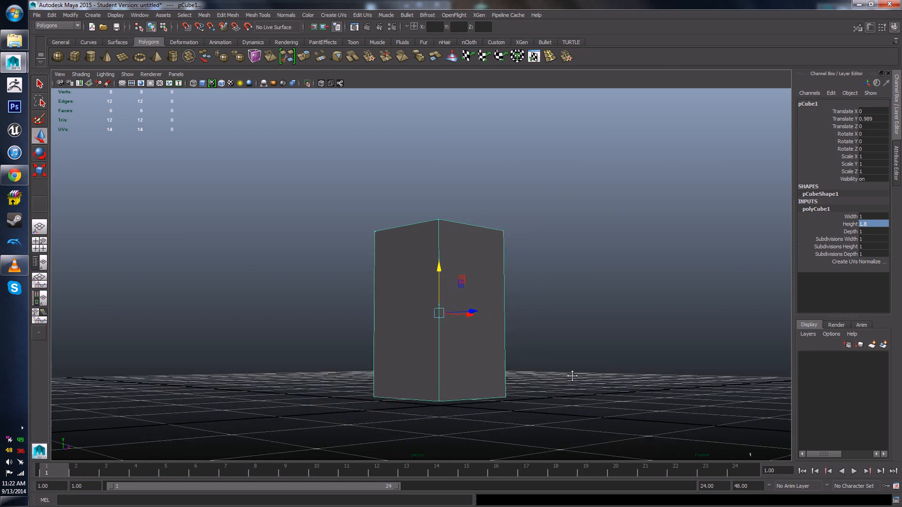
alt+drag(572, 375, 562, 385)
alt+middle_drag(562, 384, 545, 330)
mouse_move(423, 224)
mouse_down()
mouse_move(424, 244)
mouse_move(425, 231)
mouse_up()
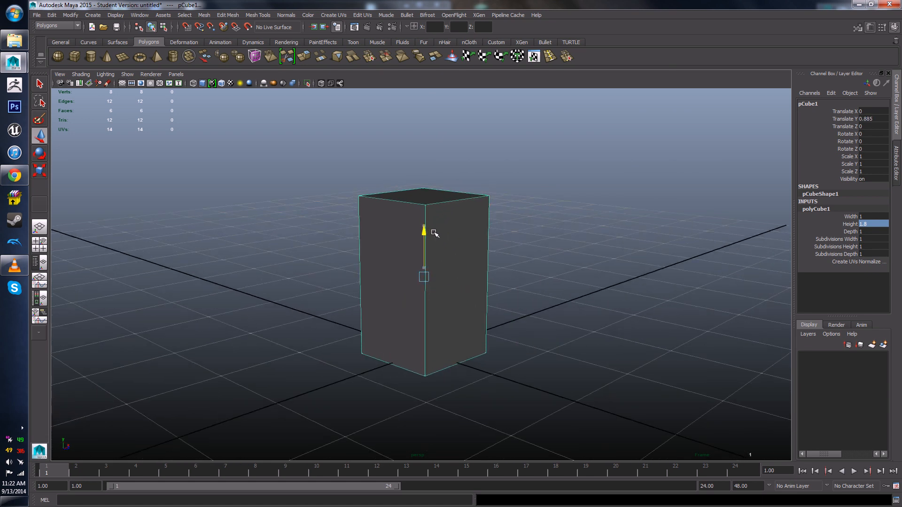
alt+drag(481, 247, 459, 326)
scroll(490, 306, up, 3)
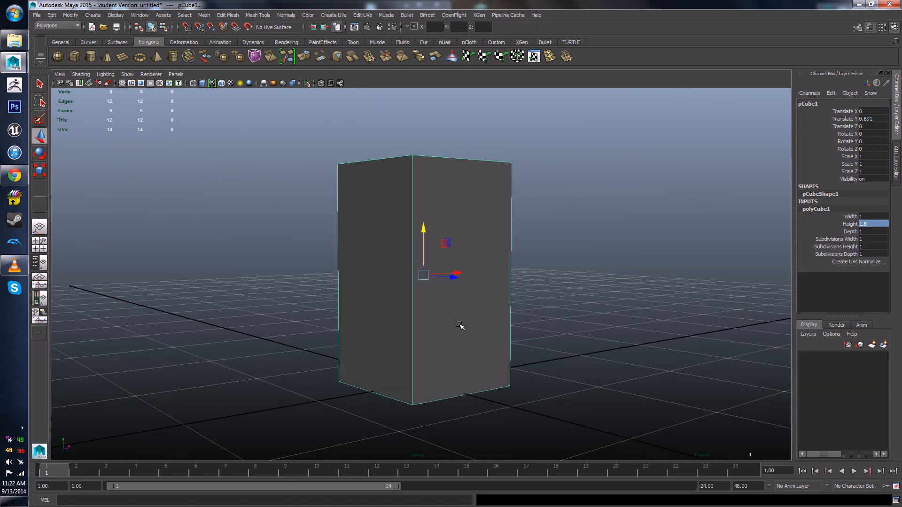
Step: Scale the cube narrower to human proportions, about 0.61 in X and 0.69 in Z
key(e)
key(r)
mouse_move(456, 282)
alt+mouse_down()
mouse_move(451, 318)
mouse_move(401, 354)
mouse_move(459, 274)
mouse_move(447, 282)
mouse_move(498, 302)
mouse_move(455, 285)
alt+mouse_up()
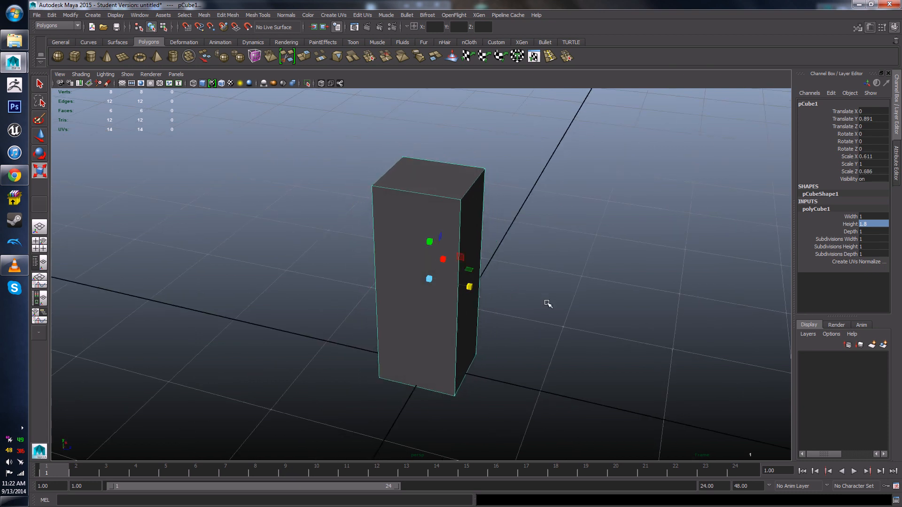
alt+drag(548, 304, 515, 274)
click(515, 274)
click(437, 293)
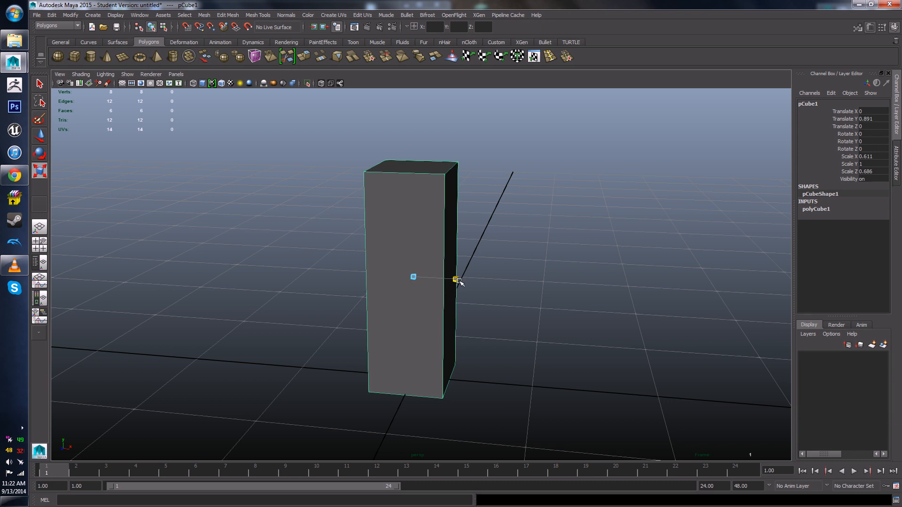
drag(458, 281, 462, 281)
alt+drag(527, 266, 530, 295)
Step: Deselect the box and examine its size against the grid from several angles and distances
click(590, 306)
scroll(590, 306, down, 3)
click(446, 303)
alt+drag(447, 303, 503, 333)
scroll(503, 332, down, 3)
click(503, 332)
scroll(519, 302, down, 3)
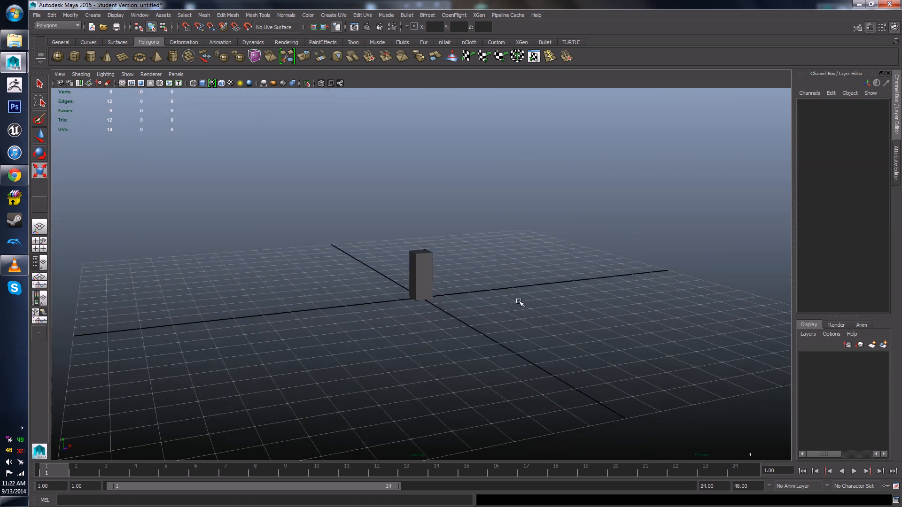
alt+drag(573, 354, 525, 333)
scroll(586, 316, down, 3)
alt+drag(502, 308, 471, 300)
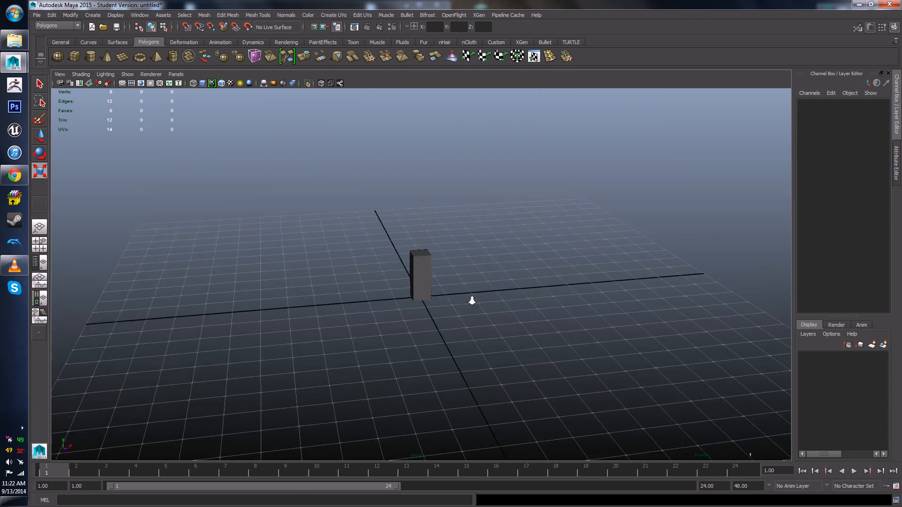
Step: Check from near and far distances whether the box and grid get clipped from view
scroll(471, 300, down, 10)
scroll(467, 318, up, 5)
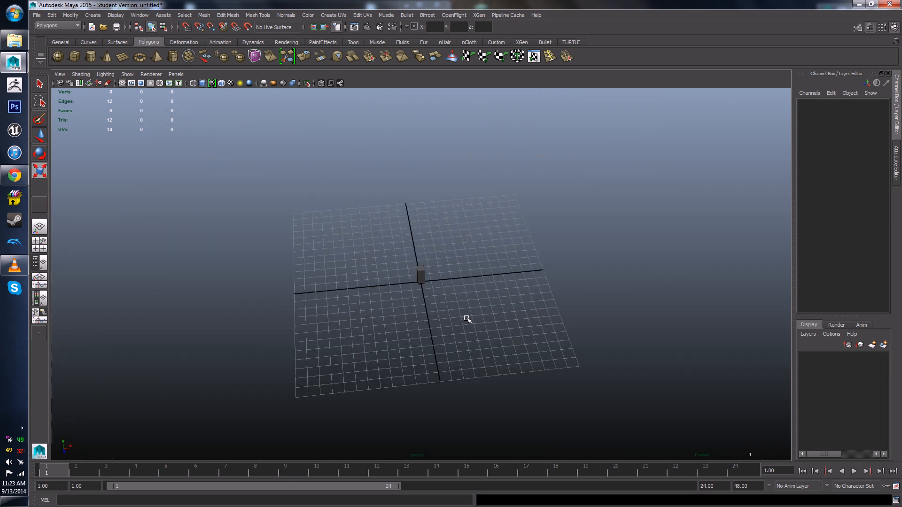
scroll(467, 318, down, 6)
scroll(466, 316, up, 11)
scroll(459, 314, up, 2)
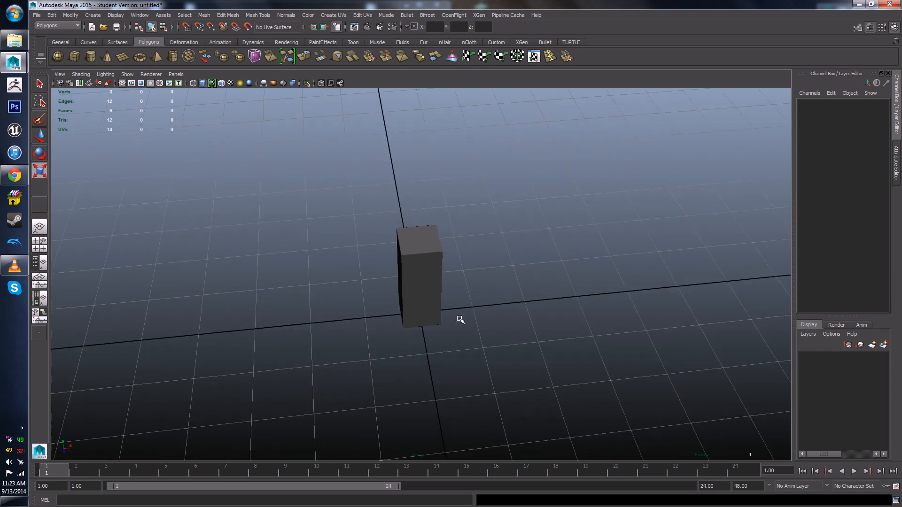
scroll(459, 315, down, 8)
scroll(460, 318, up, 4)
scroll(460, 320, down, 6)
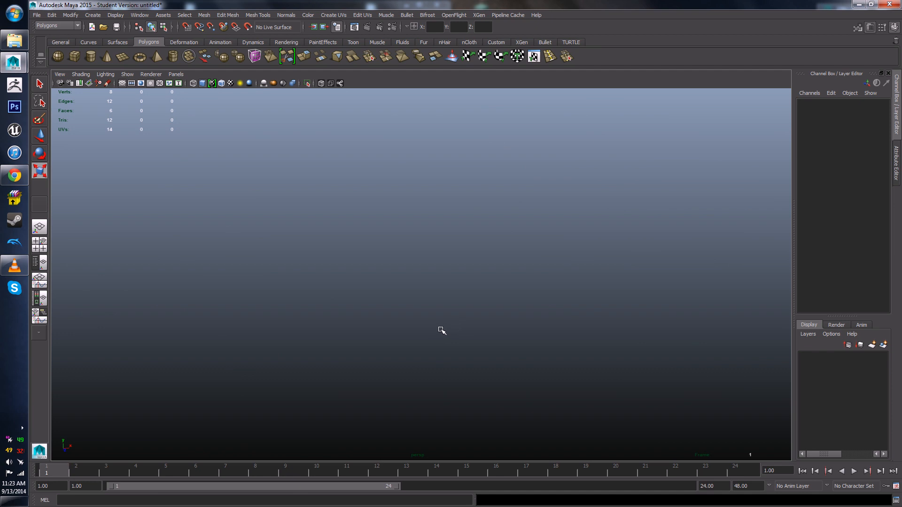
scroll(395, 312, up, 6)
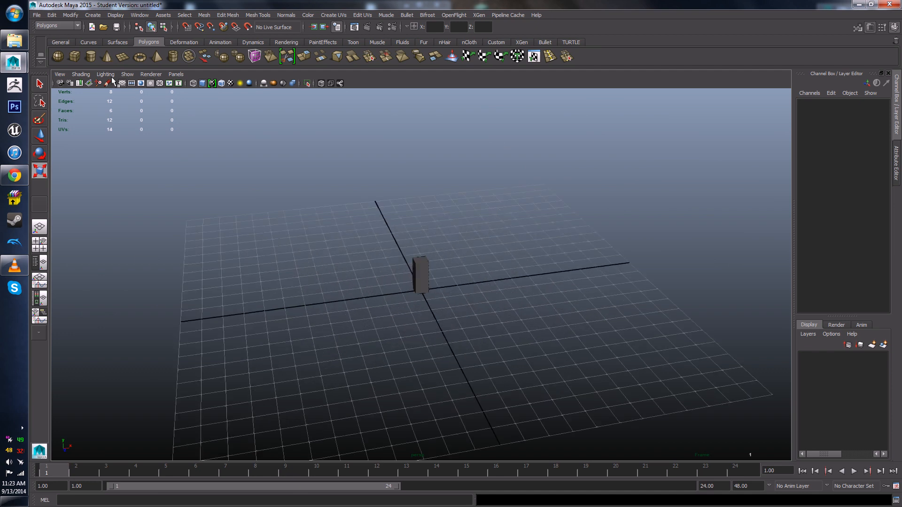
Step: Show the perspective camera's attributes and inspect the box's top corner up close for near clipping
click(59, 83)
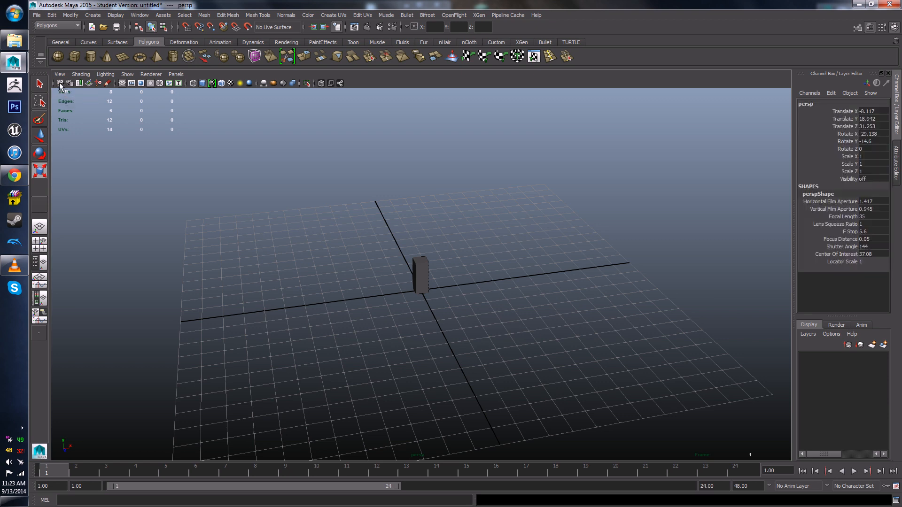
click(69, 82)
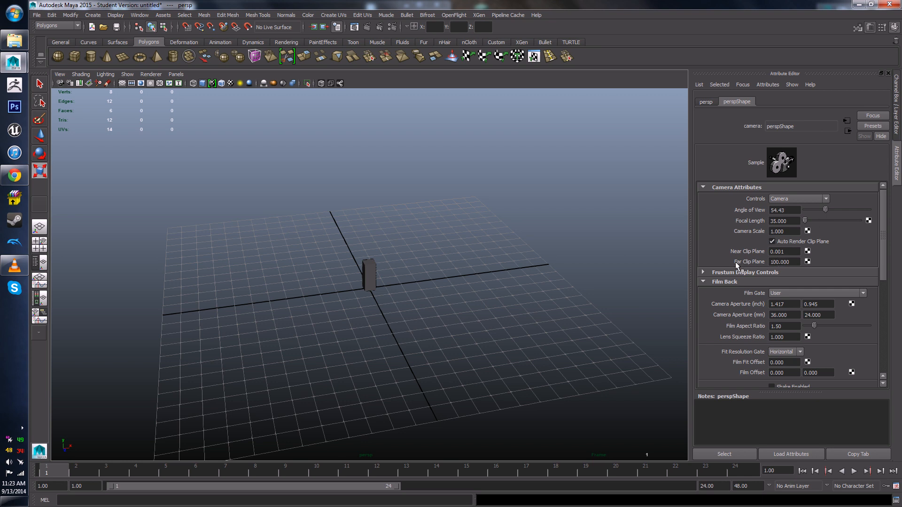
alt+scroll(318, 263, up, 6)
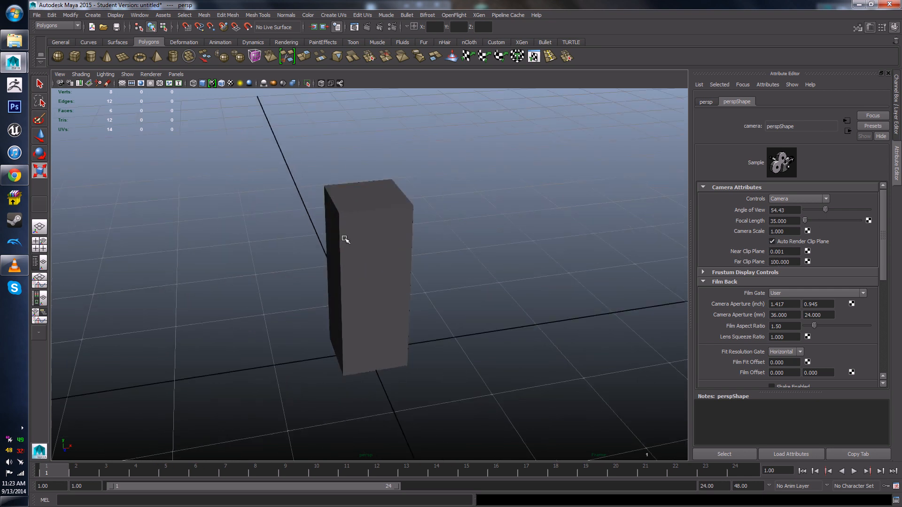
scroll(346, 240, up, 8)
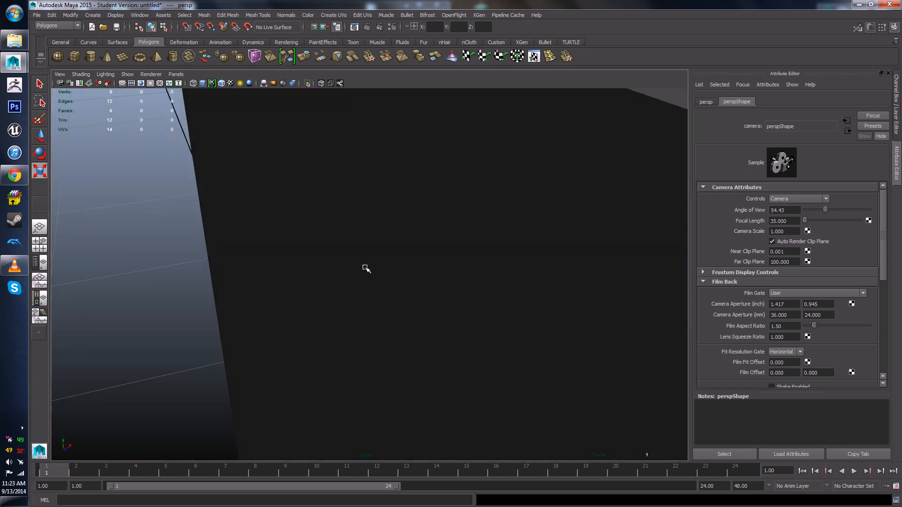
click(367, 269)
scroll(371, 261, down, 5)
alt+middle_drag(391, 258, 413, 288)
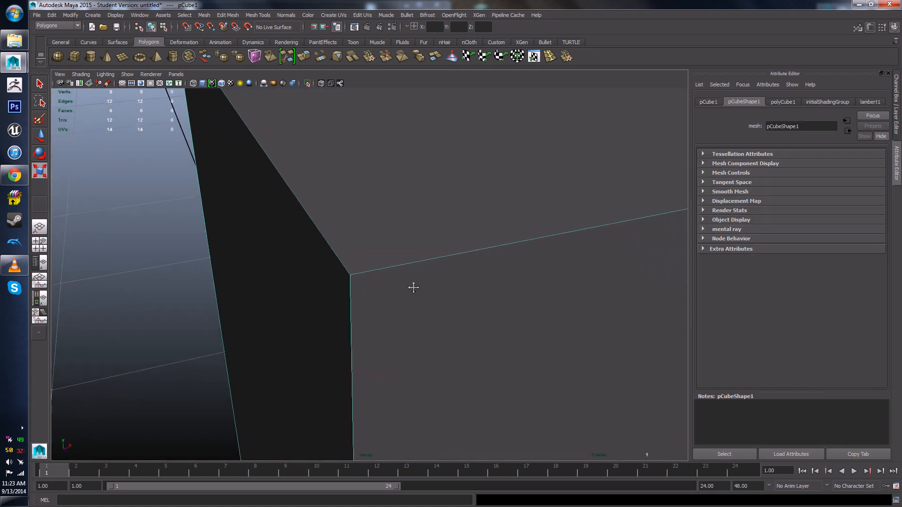
alt+drag(414, 288, 324, 246)
scroll(275, 180, down, 3)
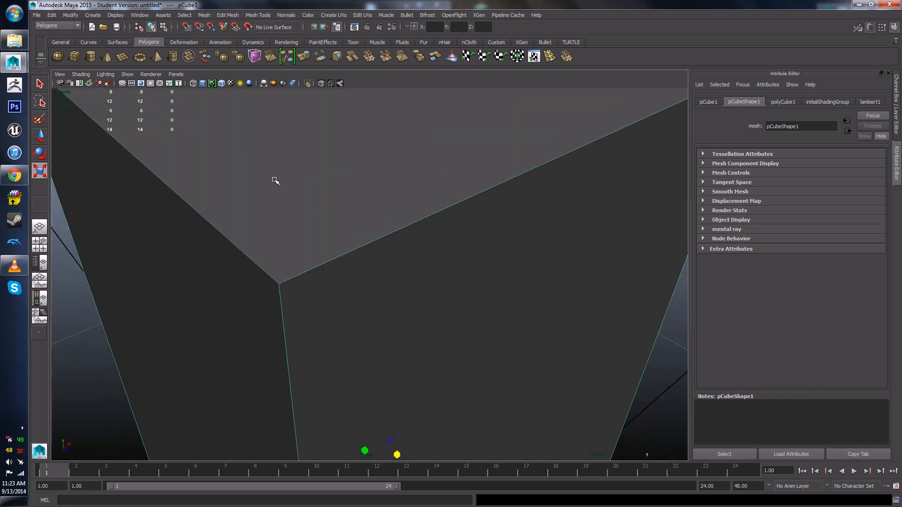
Step: Set the perspective camera's near clip plane to 1 and inspect the clipping at the box's corner
click(60, 83)
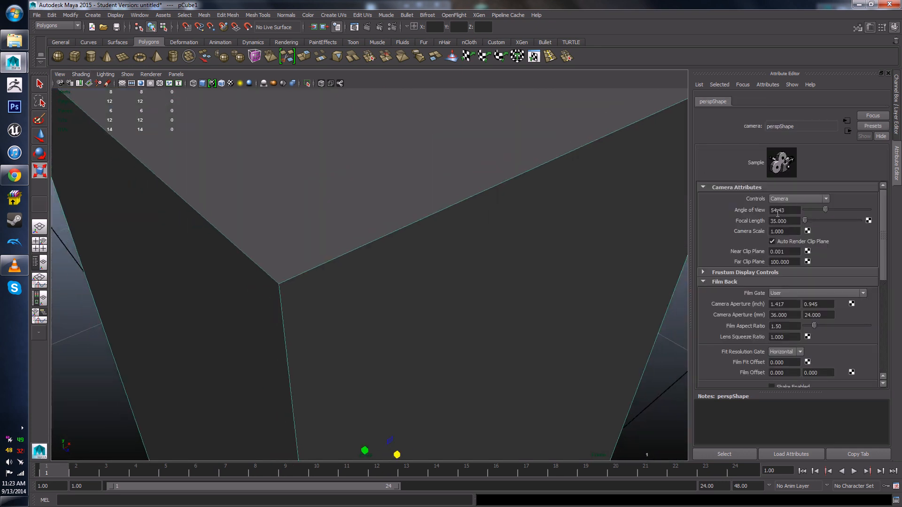
click(789, 254)
text(1)
key(Return)
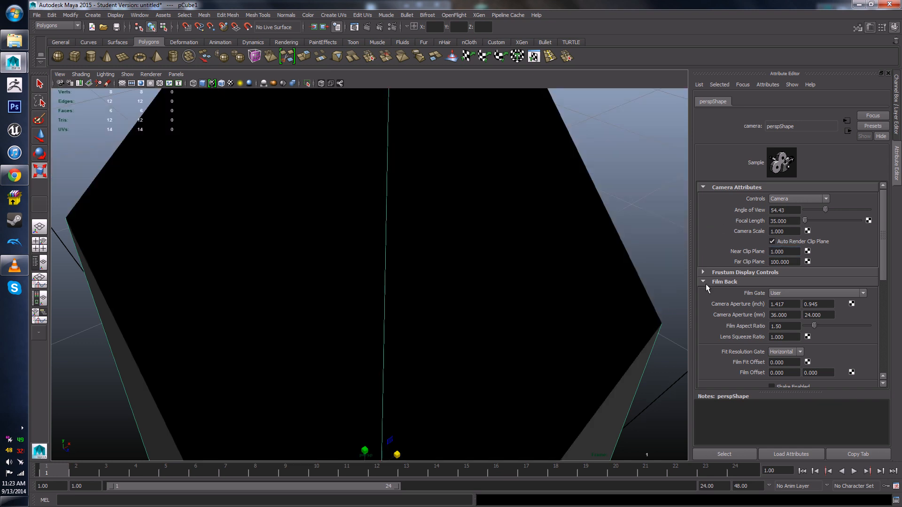
right_drag(479, 283, 459, 310)
scroll(436, 273, down, 4)
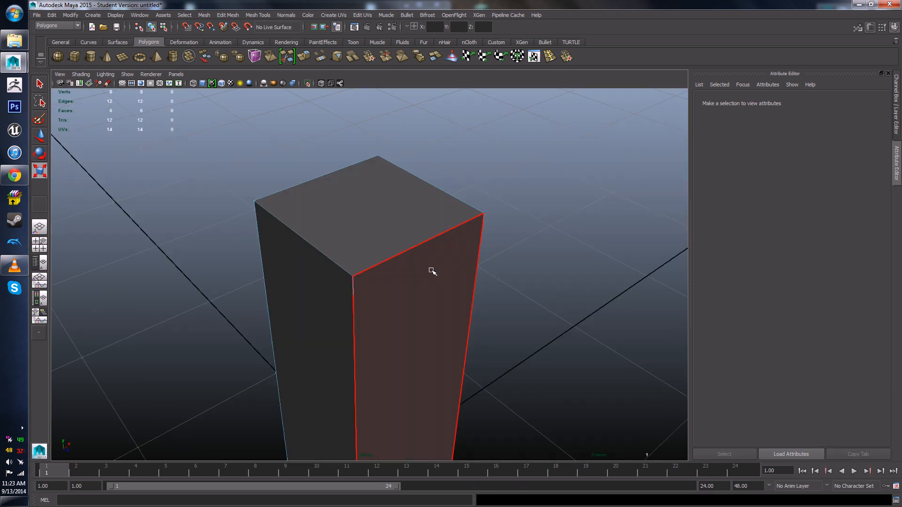
right_drag(392, 244, 421, 233)
click(470, 206)
scroll(376, 207, up, 5)
right_drag(421, 233, 475, 205)
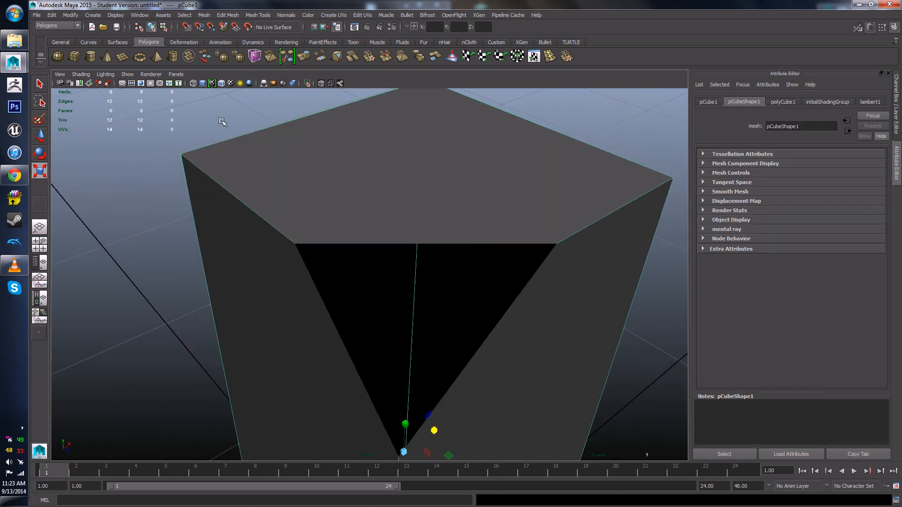
Step: Set the perspective camera's near clip plane to 0.001
click(70, 85)
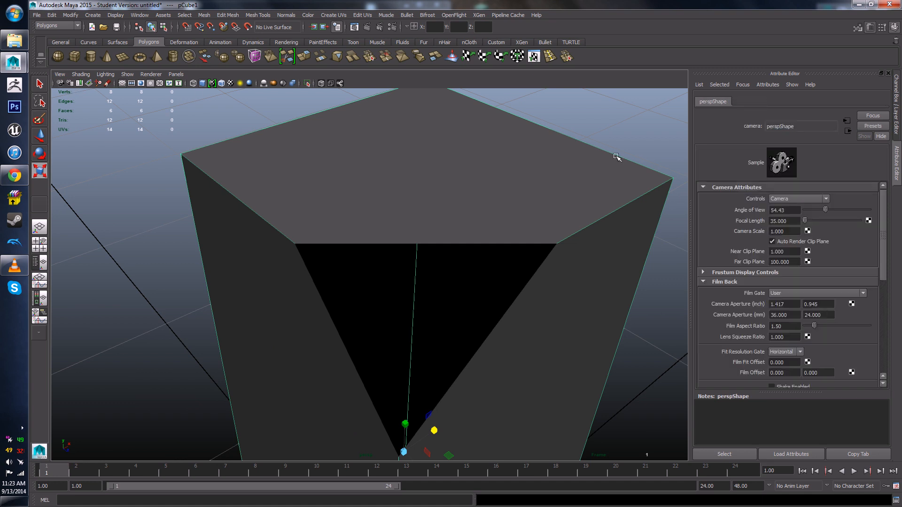
click(788, 252)
text(.001)
key(Return)
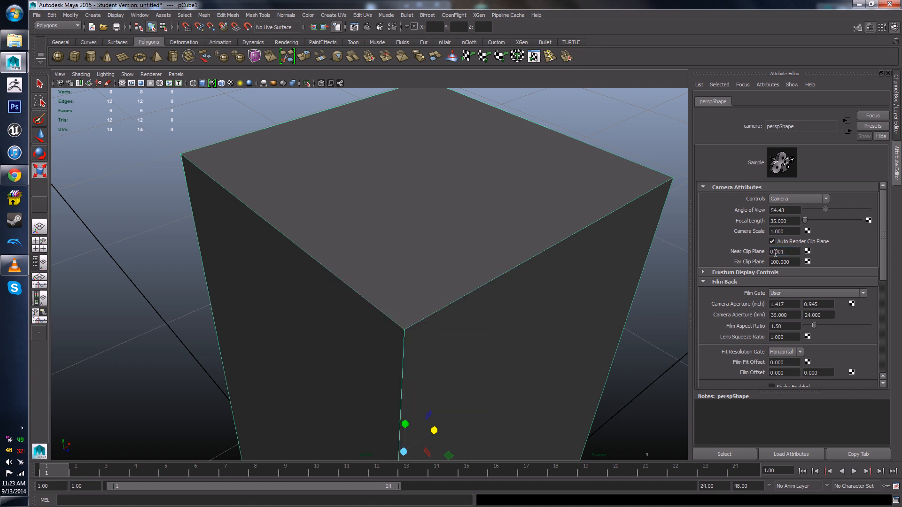
Step: Set the perspective camera's far clip plane to 10000 and check the scene from far away and close up
click(777, 263)
text(00)
key(Return)
scroll(409, 334, down, 15)
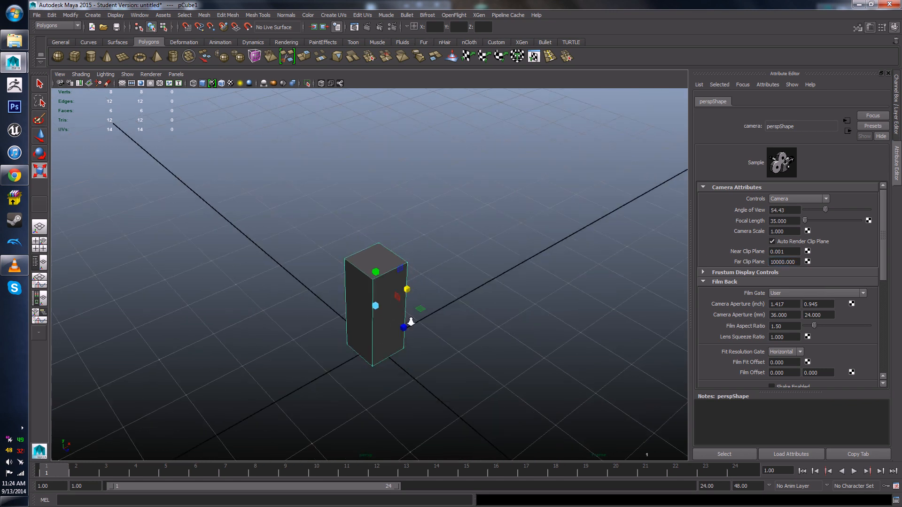
click(459, 262)
scroll(462, 262, down, 5)
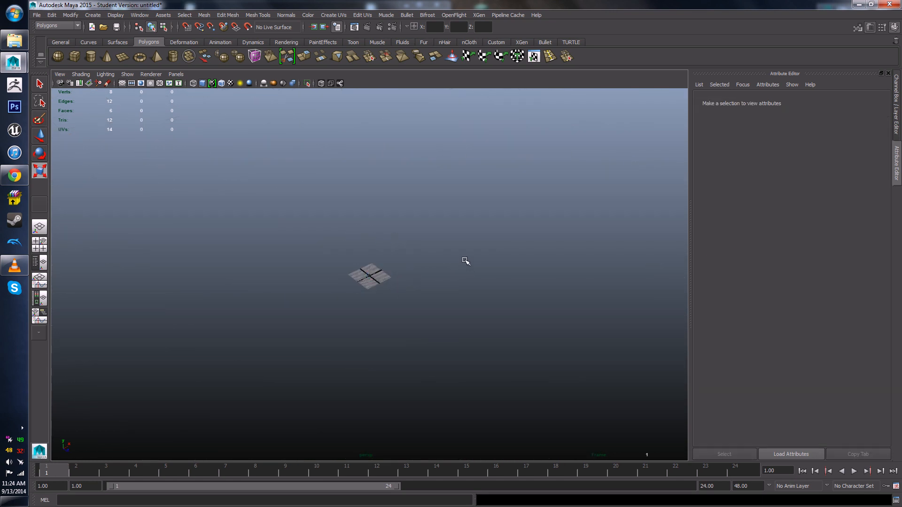
scroll(357, 263, up, 15)
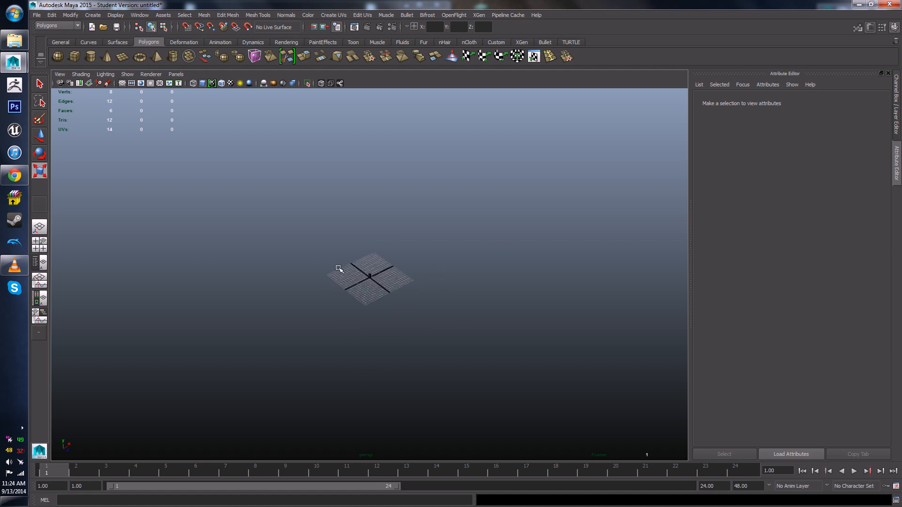
alt+drag(354, 277, 463, 361)
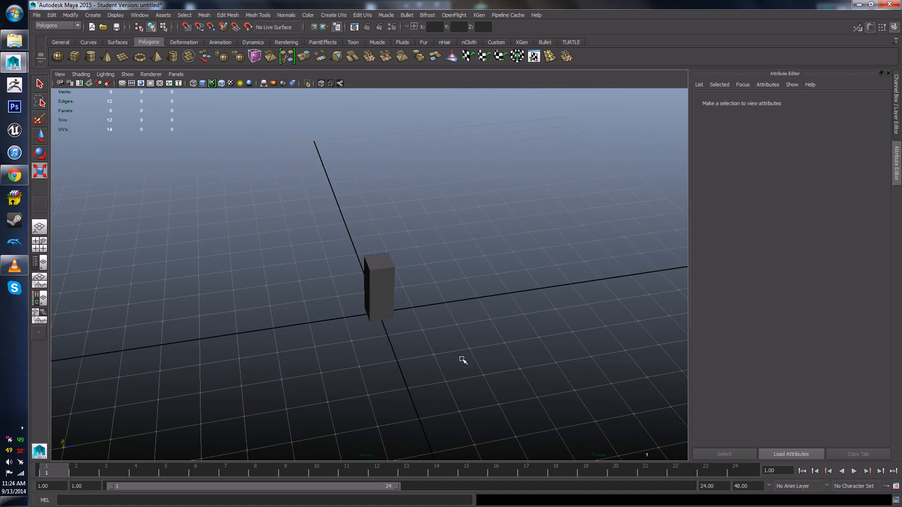
alt+drag(359, 246, 366, 183)
scroll(367, 207, down, 4)
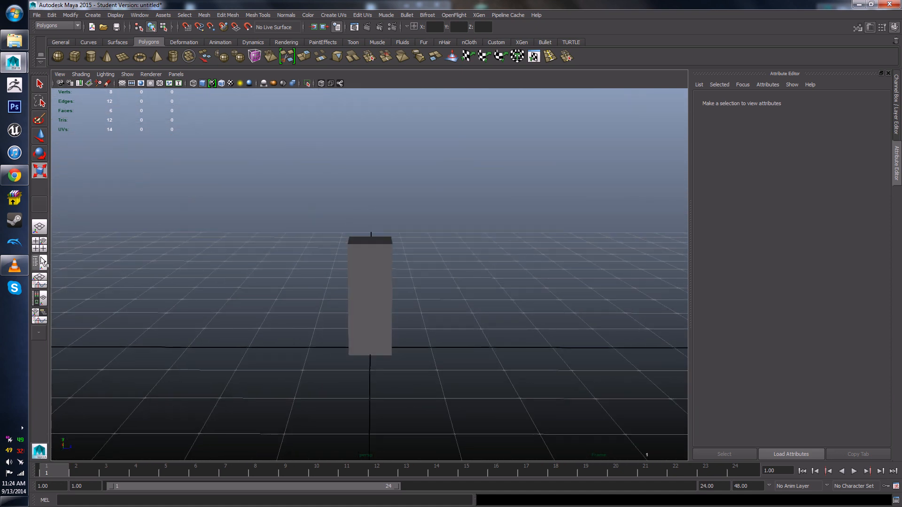
Step: Switch to Chrome's Uncharted 3 reference screenshot, undock and narrow its window, and move it clear of the Maya viewport
click(19, 177)
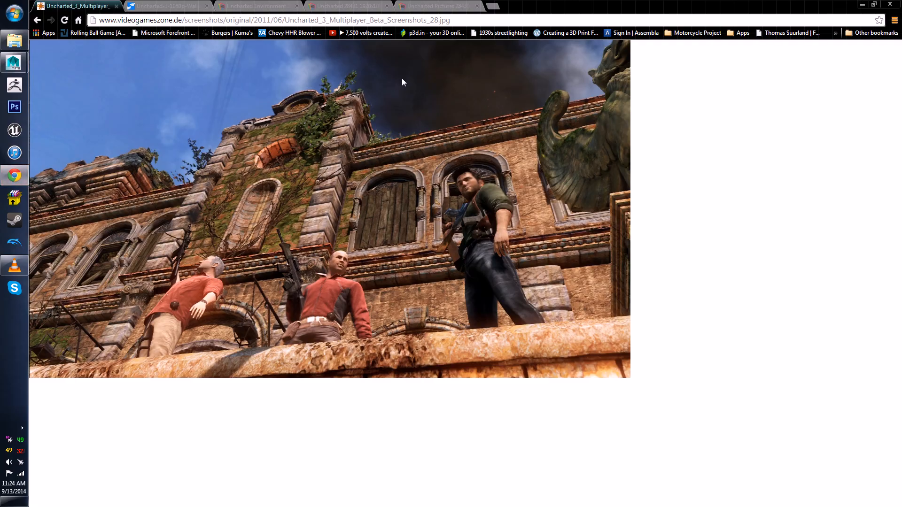
drag(620, 5, 556, 51)
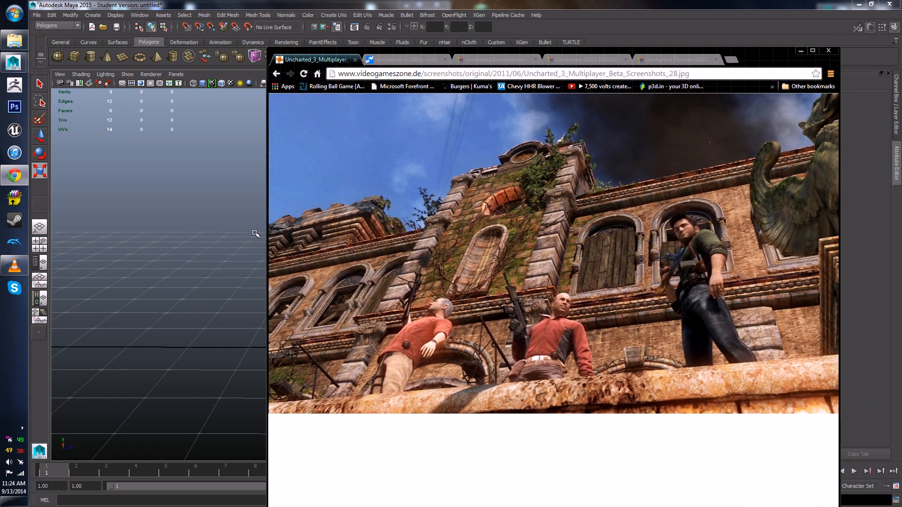
drag(266, 242, 402, 241)
click(237, 206)
drag(265, 5, 570, 0)
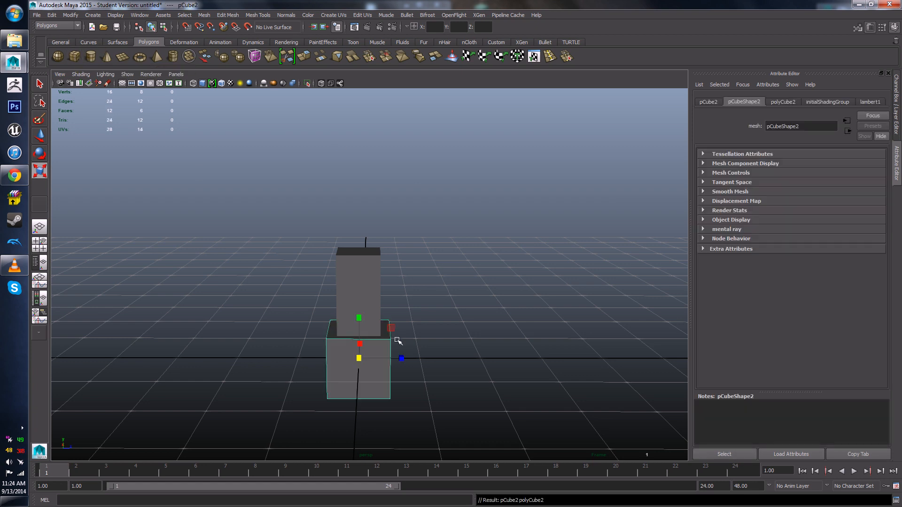
Step: Replace the Attribute Editor with the Channel Box and expand the new cube's polyCube2 creation inputs
click(899, 164)
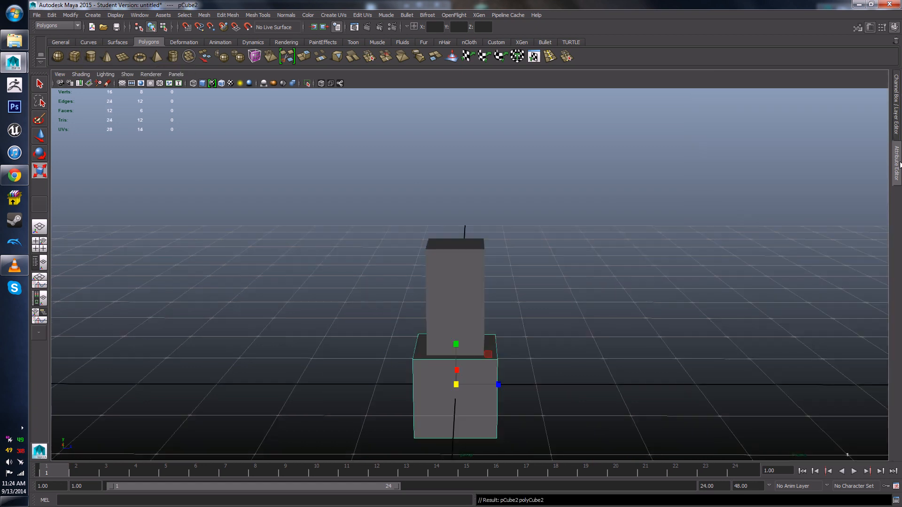
click(896, 106)
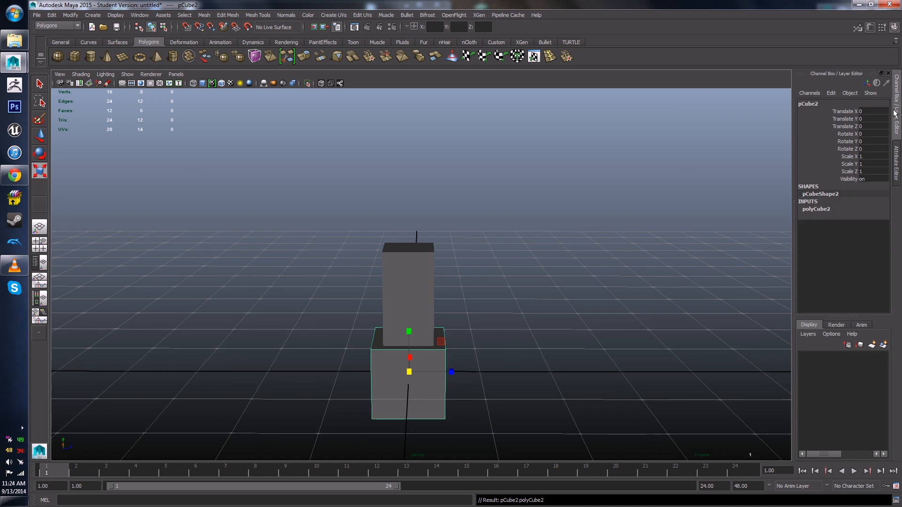
click(816, 209)
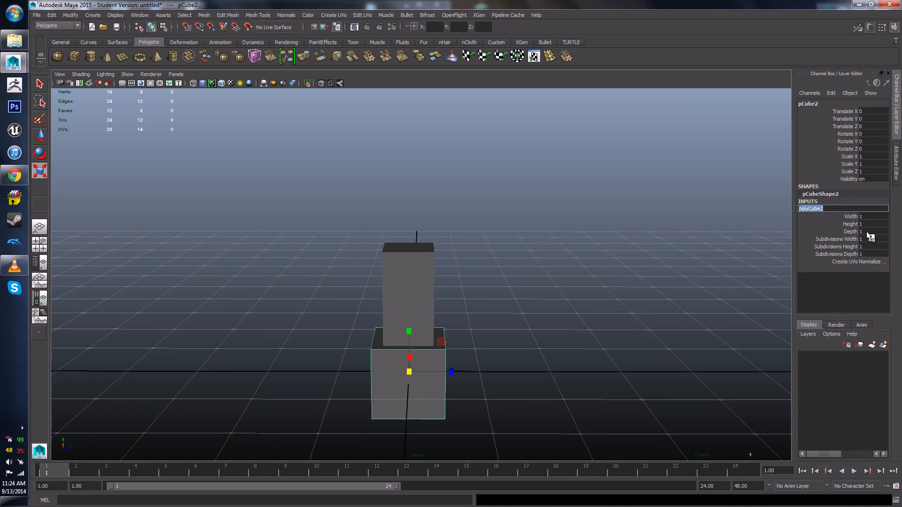
Step: Set the new cube's height to 20 in its creation inputs
click(863, 217)
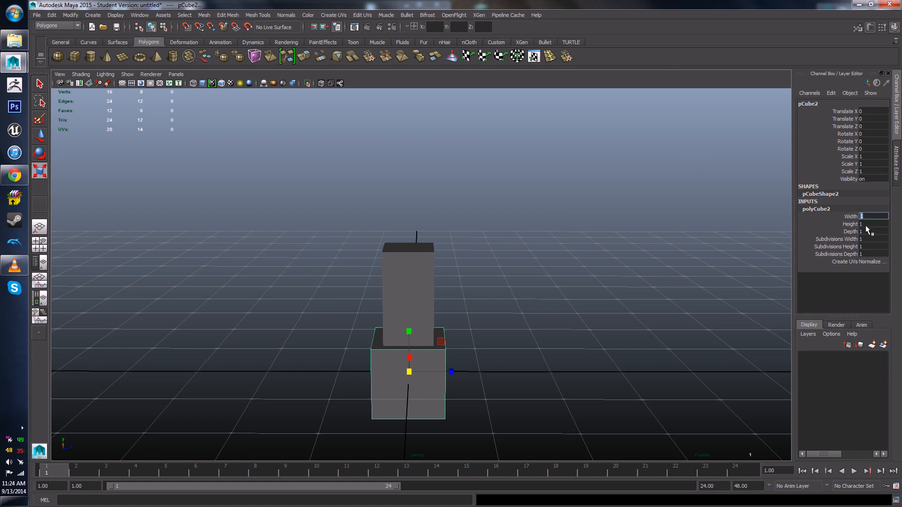
click(867, 225)
text(20)
key(Return)
alt+right_drag(604, 345, 459, 280)
alt+drag(458, 280, 548, 300)
alt+right_drag(548, 300, 521, 293)
Step: Set the new cube's height to 6 in its creation inputs
double_click(871, 225)
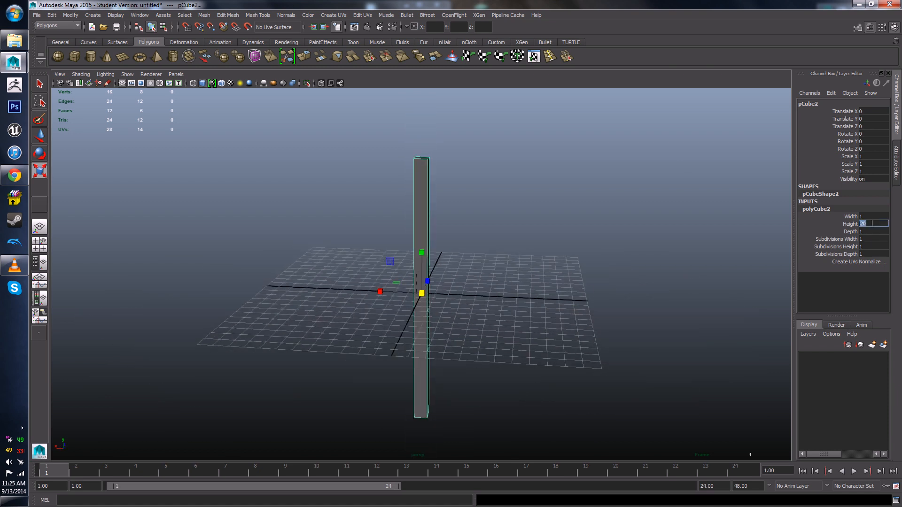
text(6)
key(Return)
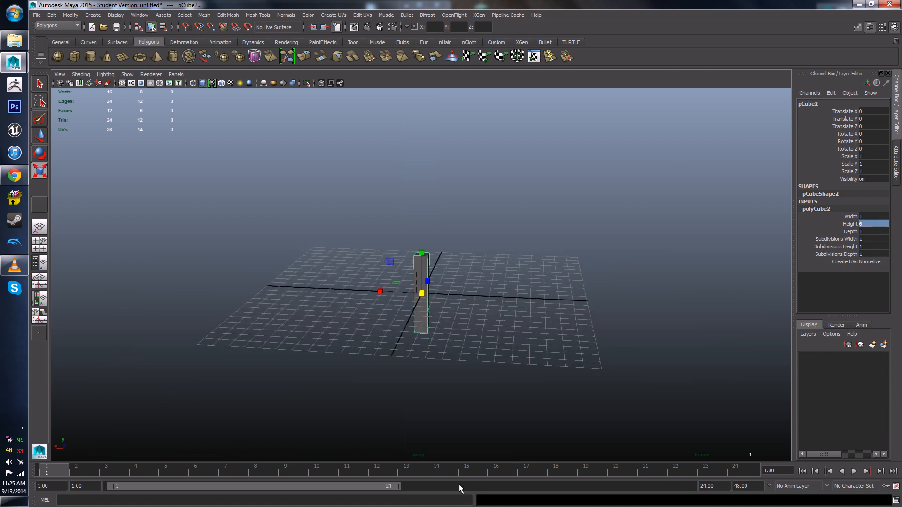
alt+right_drag(221, 373, 446, 300)
mouse_move(446, 300)
alt+mouse_down()
mouse_move(476, 268)
mouse_move(461, 310)
alt+mouse_up()
alt+right_drag(461, 310, 462, 352)
Step: Move the tall cube up until its base nearly reaches the grid, at about 2.977 in Translate Y
key(w)
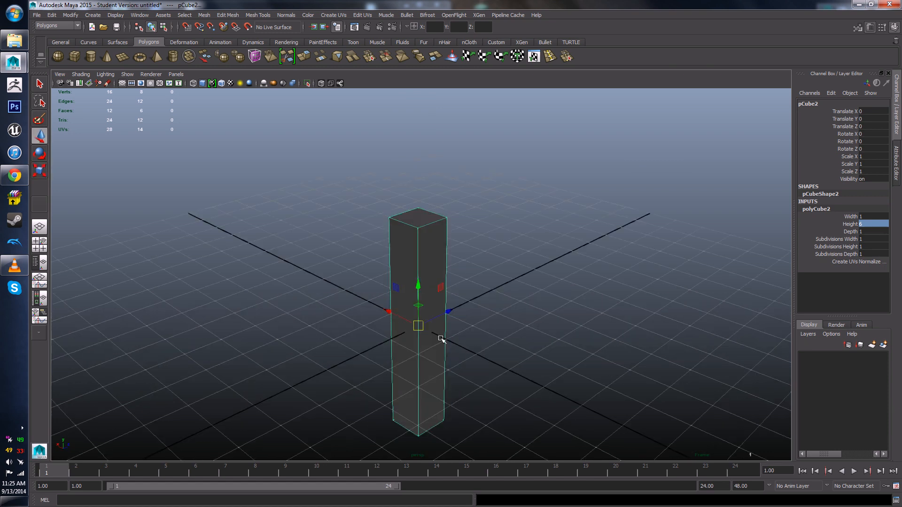
drag(417, 285, 403, 263)
drag(415, 165, 414, 171)
Step: Check the tall cube's base at ground level and raise the cube slightly to about 3.003 in Translate Y
scroll(379, 292, up, 5)
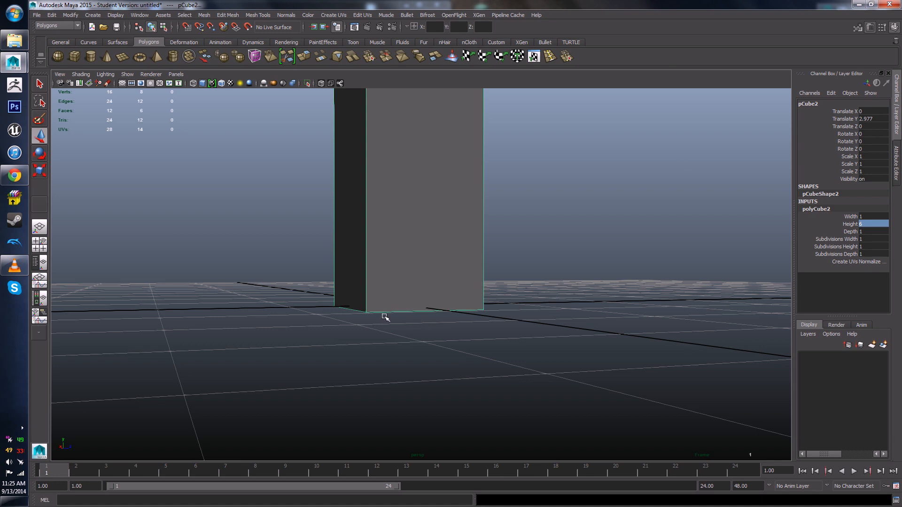
alt+drag(378, 319, 365, 318)
alt+middle_drag(375, 316, 378, 348)
scroll(387, 293, down, 4)
alt+drag(389, 290, 400, 263)
alt+middle_drag(399, 263, 405, 308)
scroll(404, 306, up, 4)
alt+drag(398, 297, 399, 304)
alt+middle_drag(399, 304, 399, 258)
alt+middle_drag(410, 214, 417, 264)
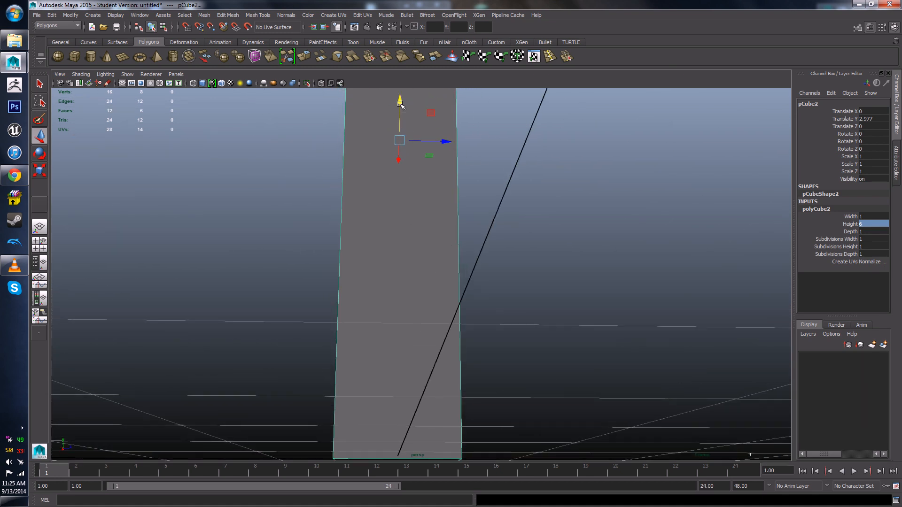
drag(400, 103, 399, 97)
alt+drag(382, 243, 391, 328)
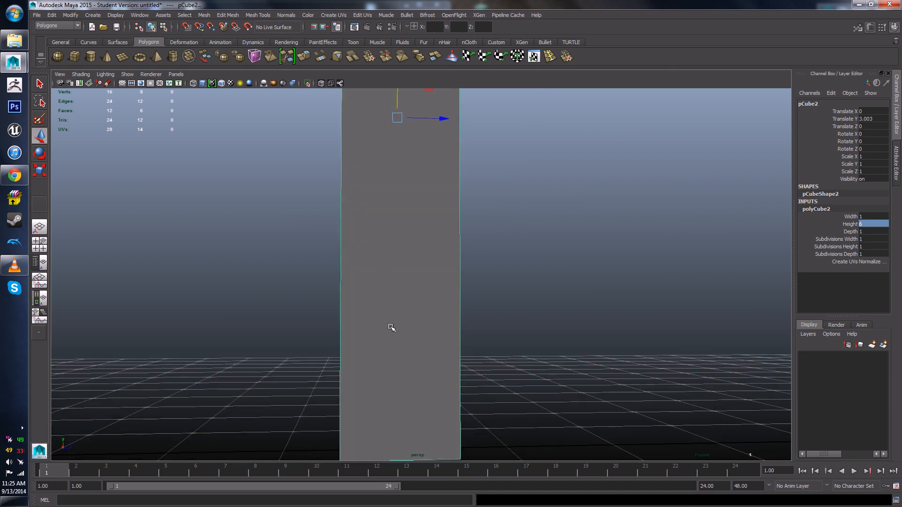
Step: Snap the tall cube's four bottom vertices to the ground grid and reselect the cube in object mode
alt+middle_drag(391, 328, 384, 232)
scroll(384, 232, down, 2)
right_drag(371, 261, 333, 260)
drag(273, 275, 583, 405)
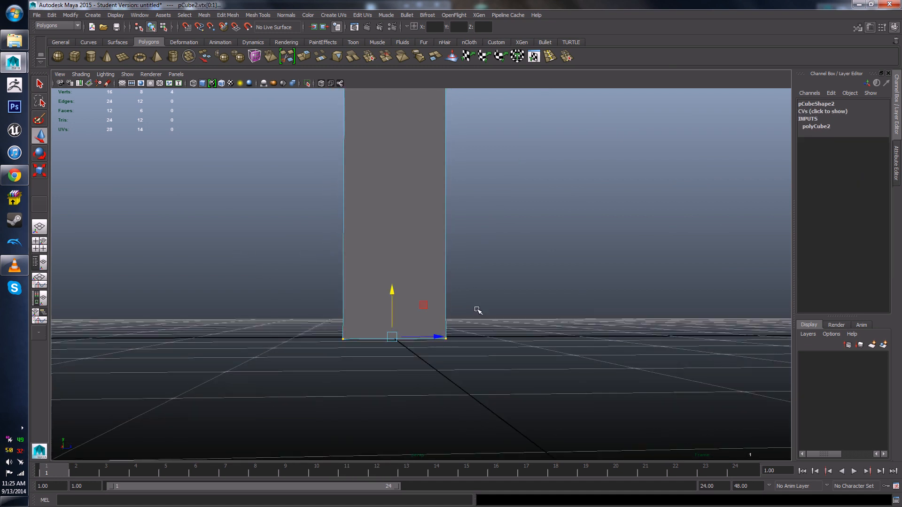
key(x)
drag(393, 291, 397, 340)
alt+drag(473, 317, 479, 343)
scroll(479, 342, down, 4)
alt+middle_drag(472, 240, 462, 345)
alt+drag(462, 346, 441, 322)
right_drag(410, 255, 437, 246)
click(423, 246)
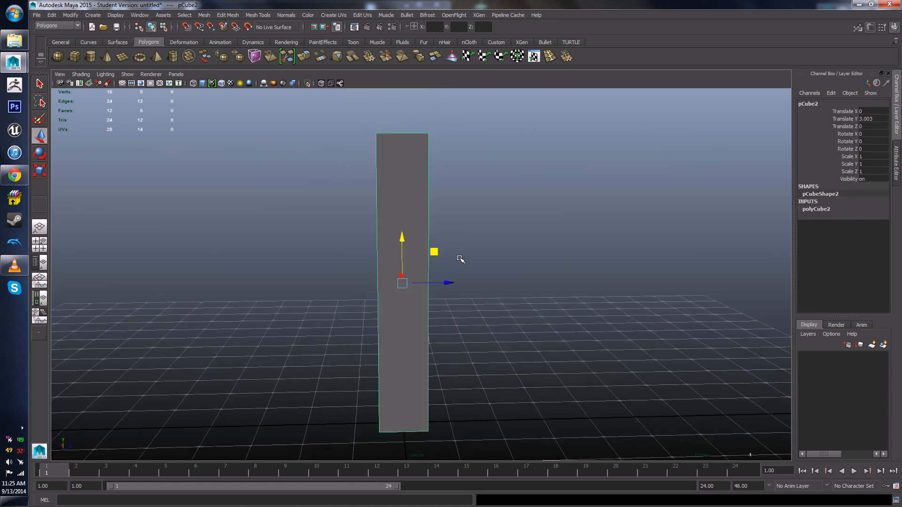
Step: Examine from several angles how the tall cube's base sits on the ground grid
alt+drag(421, 403, 451, 403)
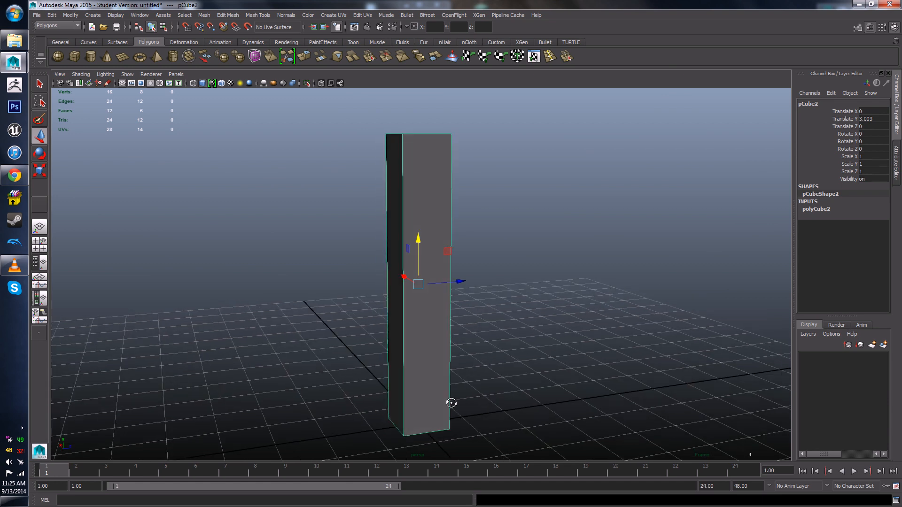
alt+middle_drag(440, 337, 430, 275)
scroll(425, 305, up, 4)
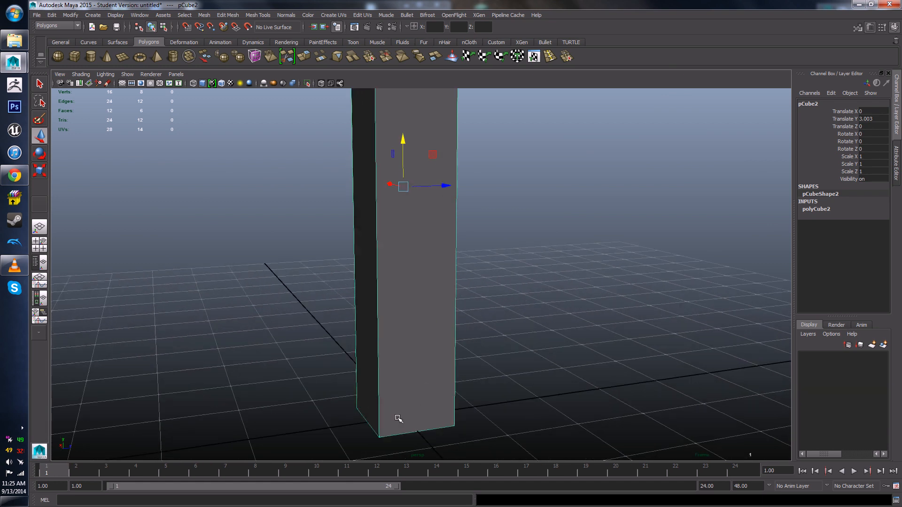
alt+drag(399, 419, 435, 410)
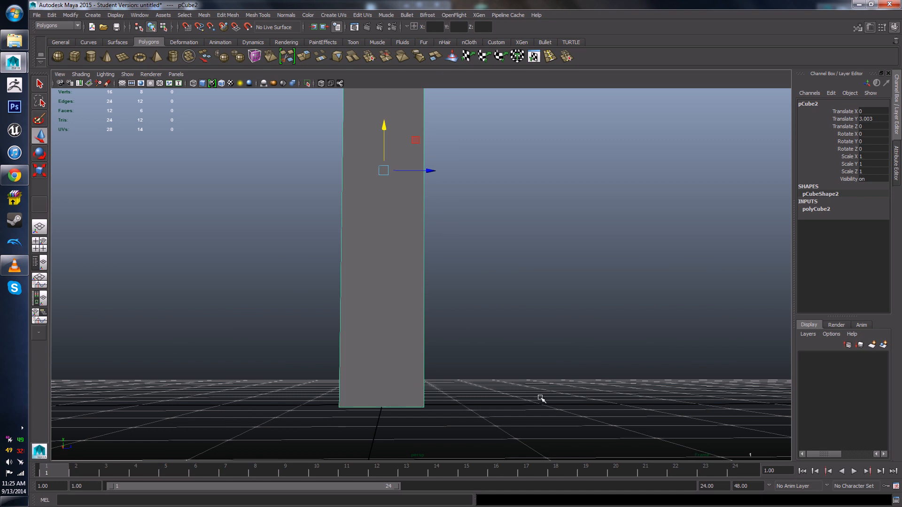
alt+drag(503, 377, 511, 394)
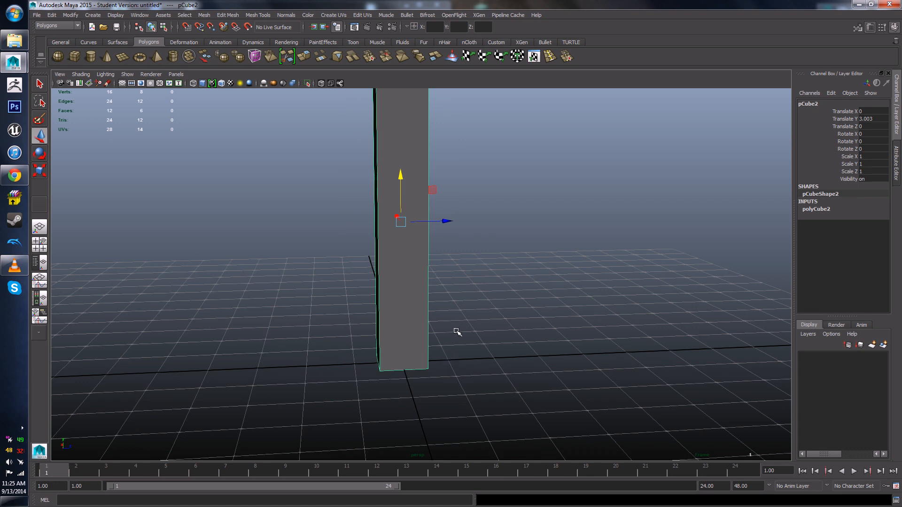
alt+drag(455, 332, 472, 298)
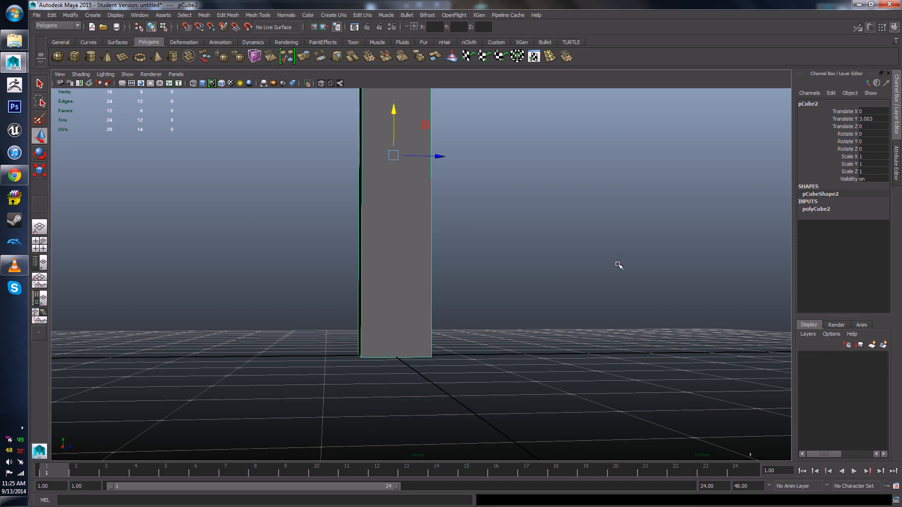
alt+drag(618, 263, 481, 301)
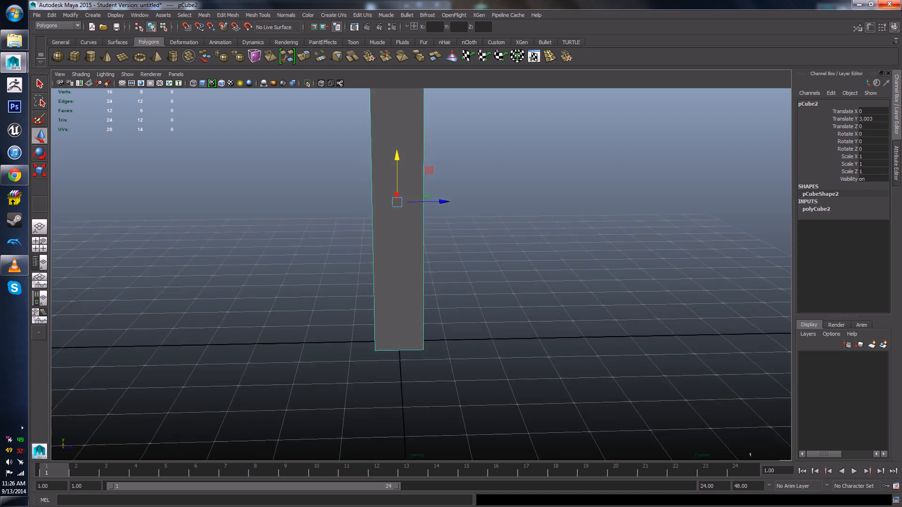
alt+drag(429, 287, 470, 310)
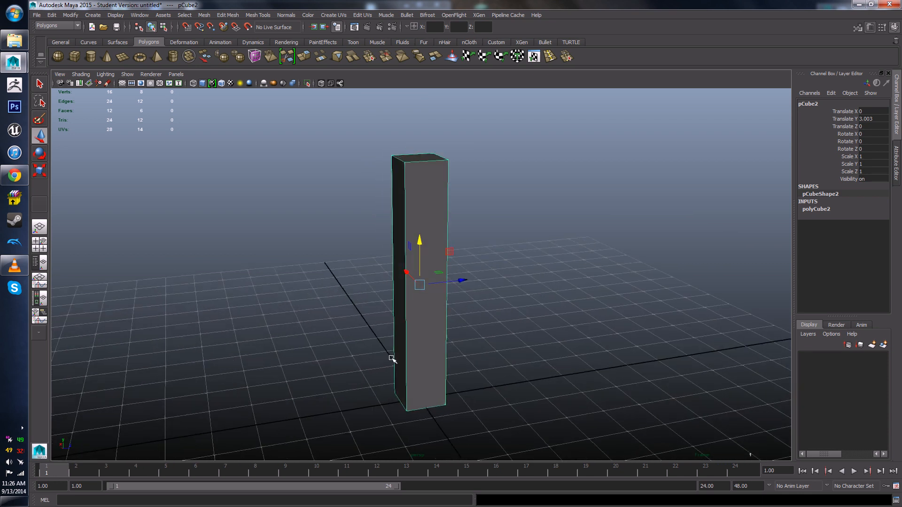
Step: Move the human-scale reference box along Z out of the tall cube so it stands beside it
right_drag(424, 285, 462, 272)
drag(386, 314, 401, 332)
click(428, 175)
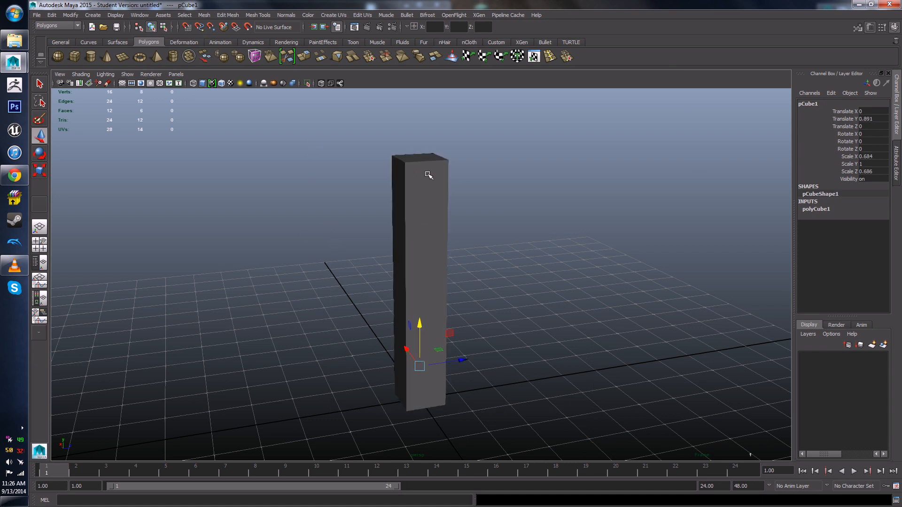
drag(463, 361, 556, 348)
click(532, 416)
alt+drag(469, 398, 403, 356)
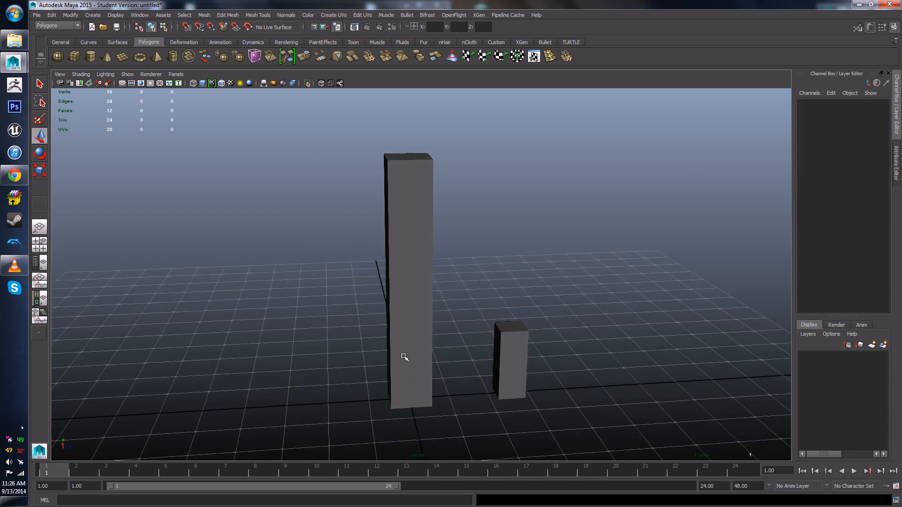
Step: Check the Uncharted 3 screenshot in Chrome, return to Maya, and scale the tall cube to about 3.998 in Z
click(404, 358)
mouse_move(417, 396)
alt+mouse_down()
mouse_move(431, 399)
mouse_move(417, 400)
alt+mouse_up()
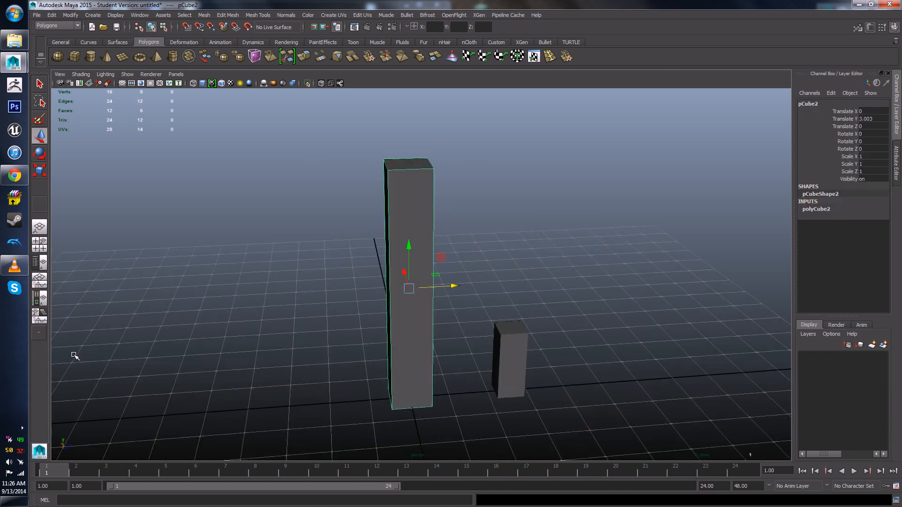
click(15, 175)
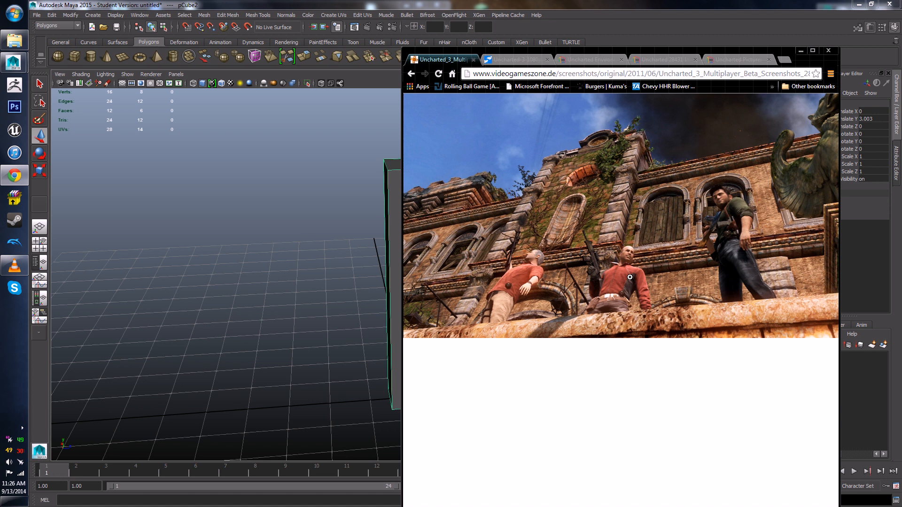
click(275, 295)
alt+middle_drag(276, 287, 245, 284)
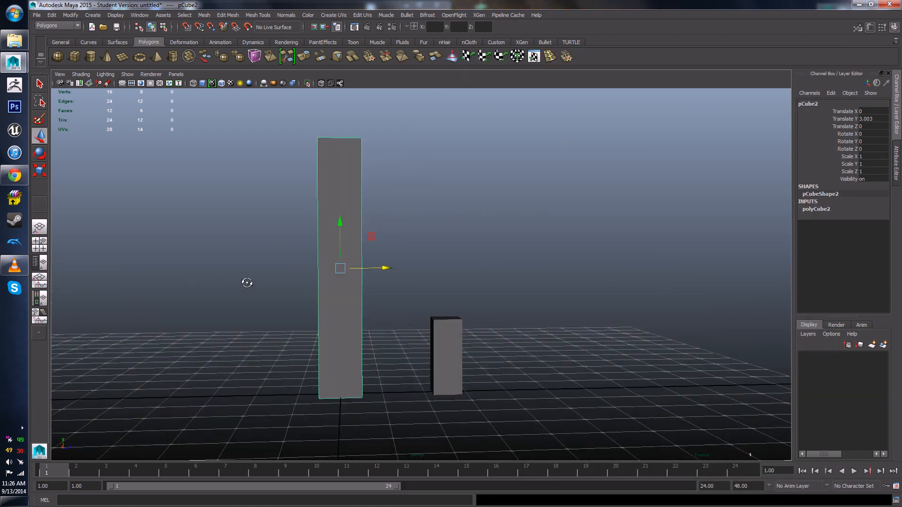
drag(382, 268, 460, 324)
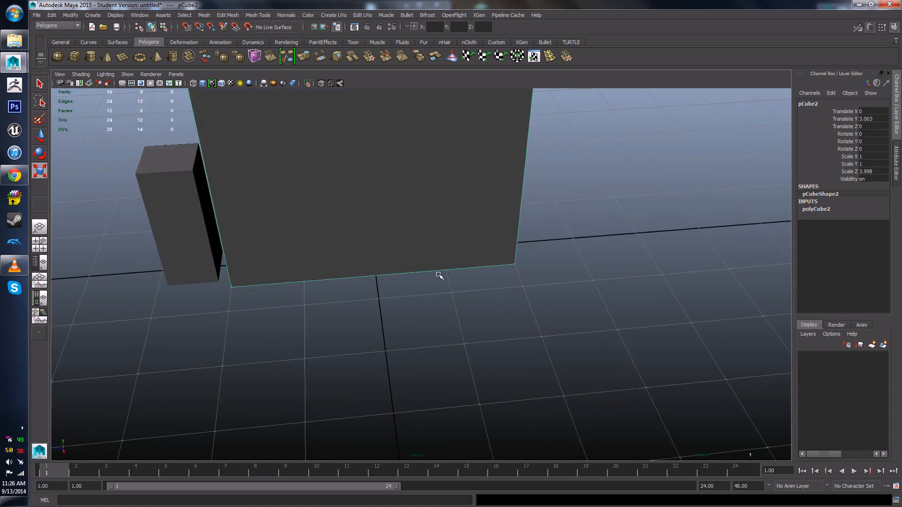
Step: Select the widened block's narrow end face farthest from the human-scale box and snap it to the grid along Z
alt+drag(485, 265, 479, 257)
right_click(478, 224)
click(479, 247)
click(480, 273)
scroll(480, 295, down, 3)
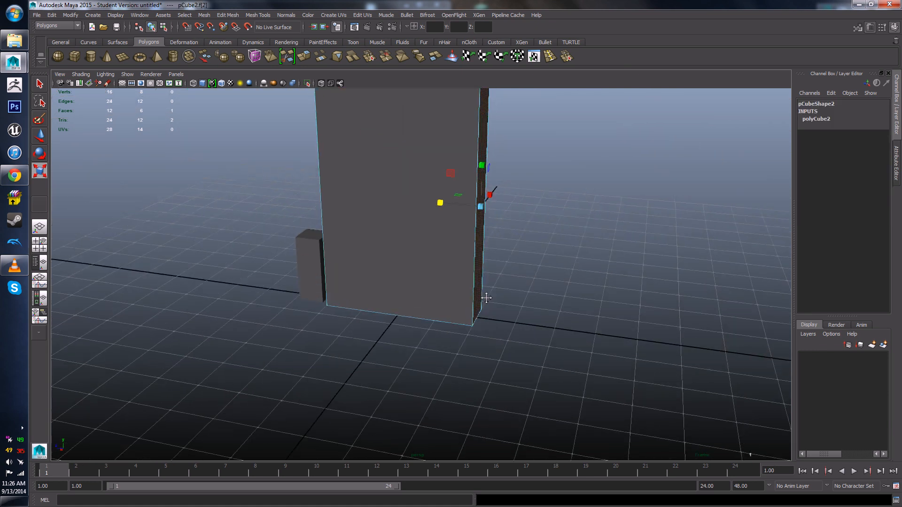
key(w)
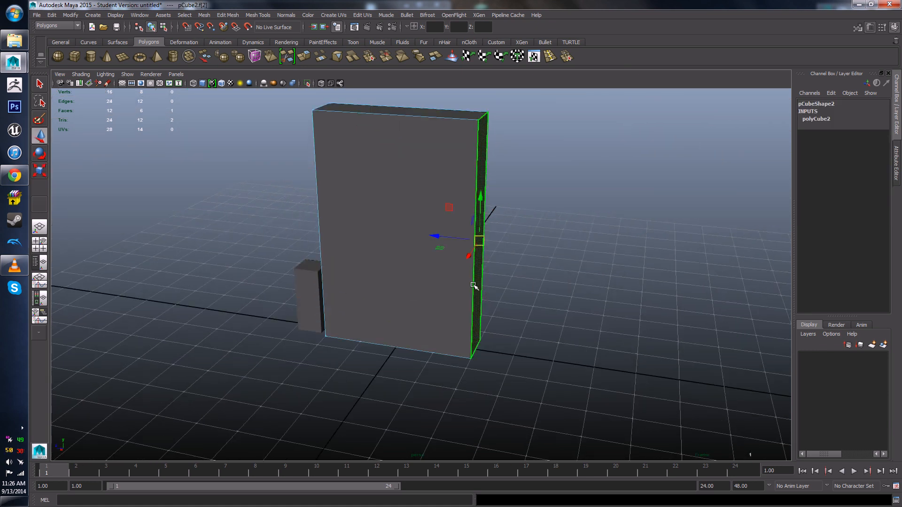
key(x)
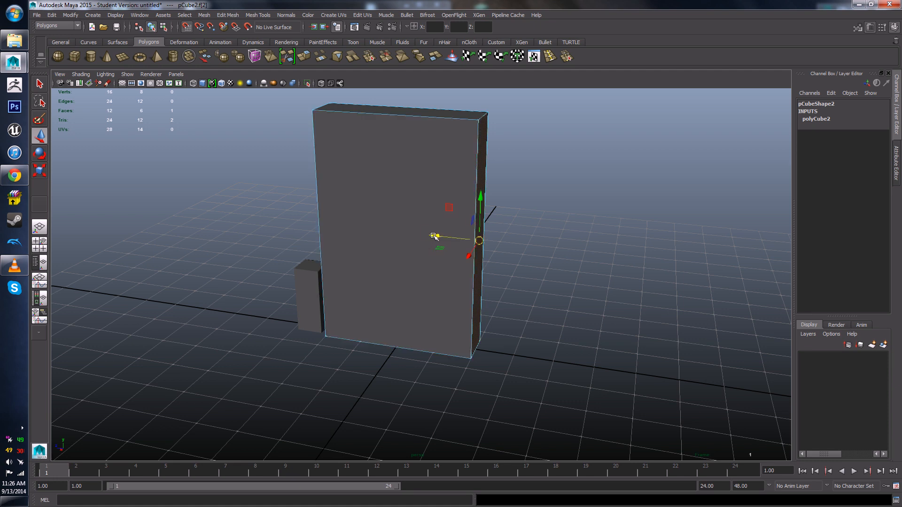
drag(434, 236, 484, 244)
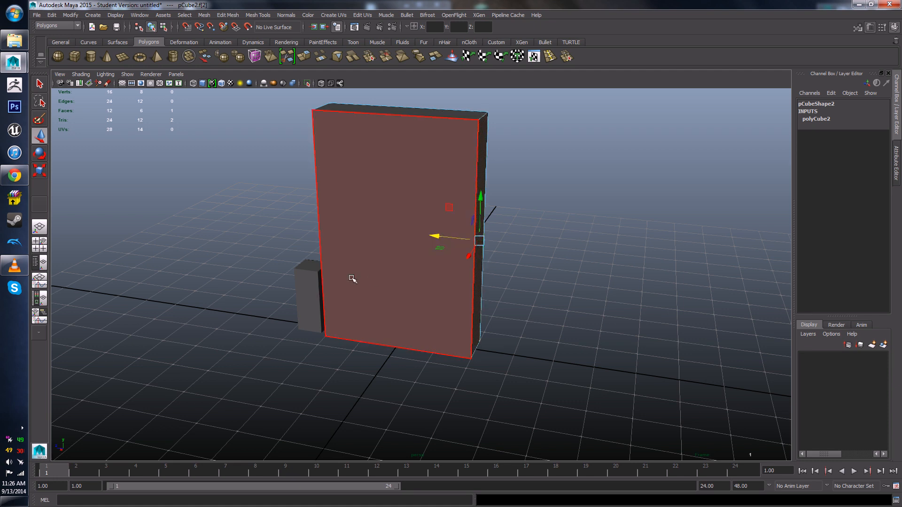
Step: Snap the block's opposite end face, next to the human-scale box, to the grid along Z
alt+drag(376, 315, 405, 261)
click(381, 247)
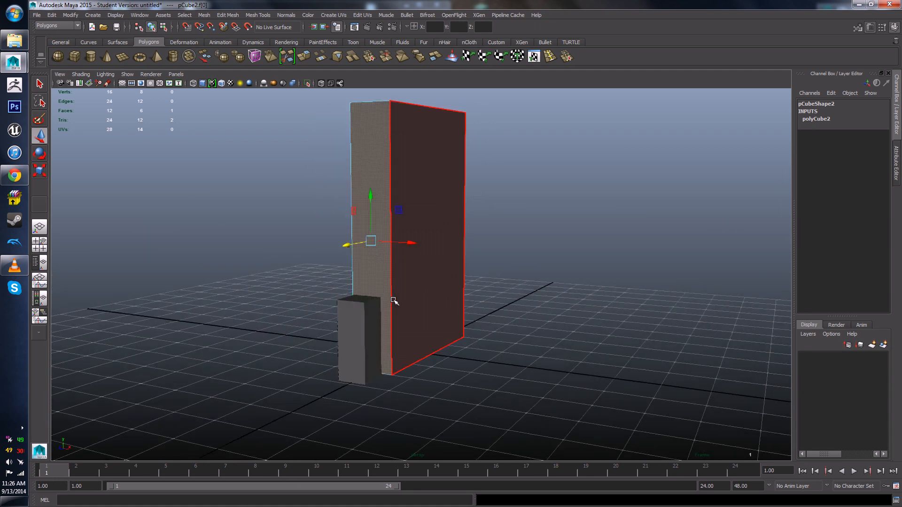
alt+drag(393, 301, 357, 316)
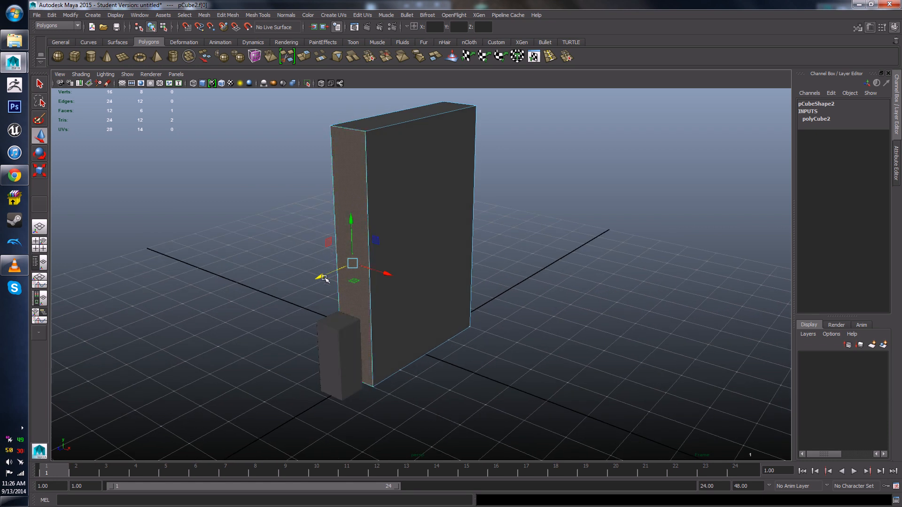
key(x)
drag(318, 278, 339, 271)
Step: Return the wall block to object mode and check its proportions against the human-scale box
click(488, 266)
scroll(413, 308, down, 3)
scroll(501, 318, up, 3)
alt+drag(413, 309, 467, 239)
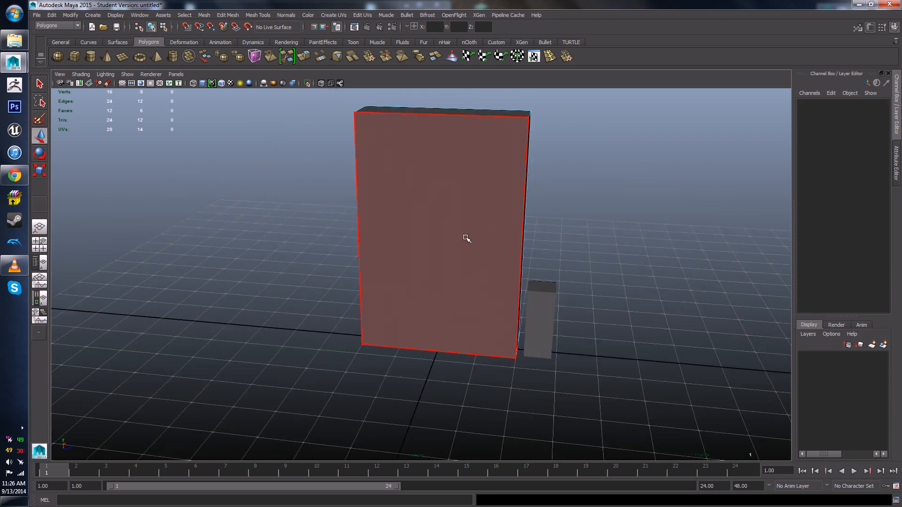
alt+drag(469, 244, 338, 280)
right_drag(340, 277, 379, 258)
alt+drag(511, 248, 493, 256)
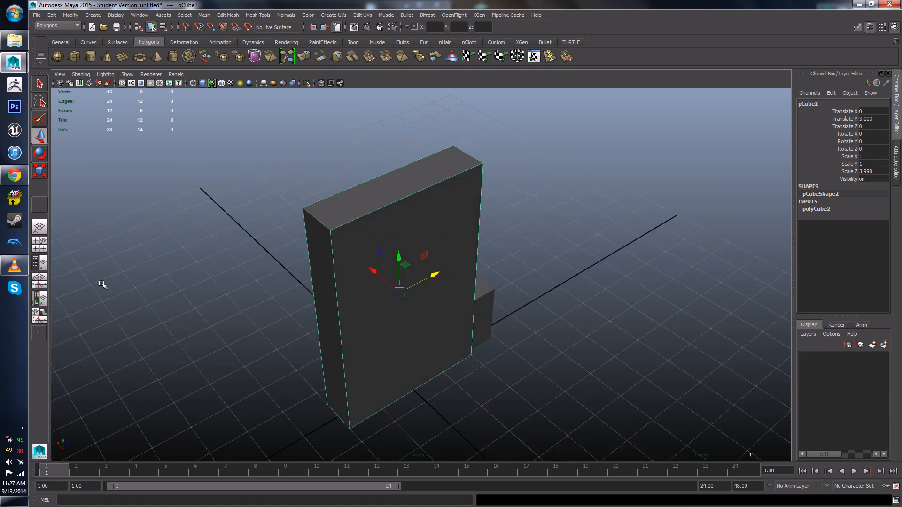
Step: Look at the Uncharted 3 building screenshot in Chrome again and return to Maya
click(13, 268)
click(10, 273)
click(24, 175)
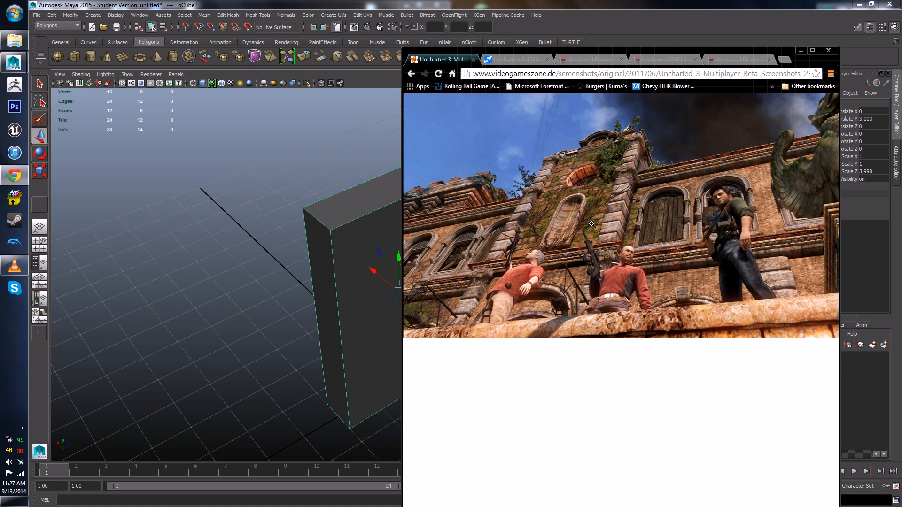
click(321, 251)
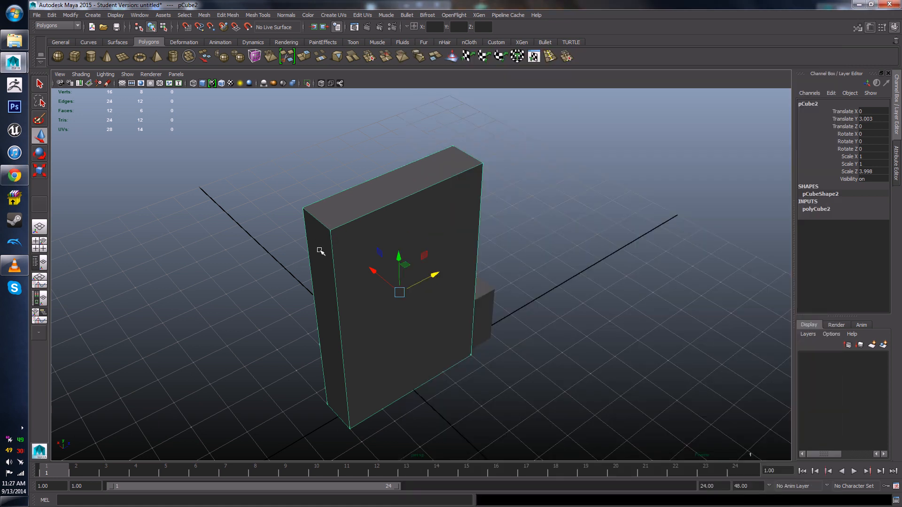
Step: Delete five faces of the wall block, including its ends, top and bottom, leaving only one large side face
alt+drag(326, 283, 437, 249)
right_drag(425, 209, 426, 244)
click(436, 200)
key(Delete)
click(435, 201)
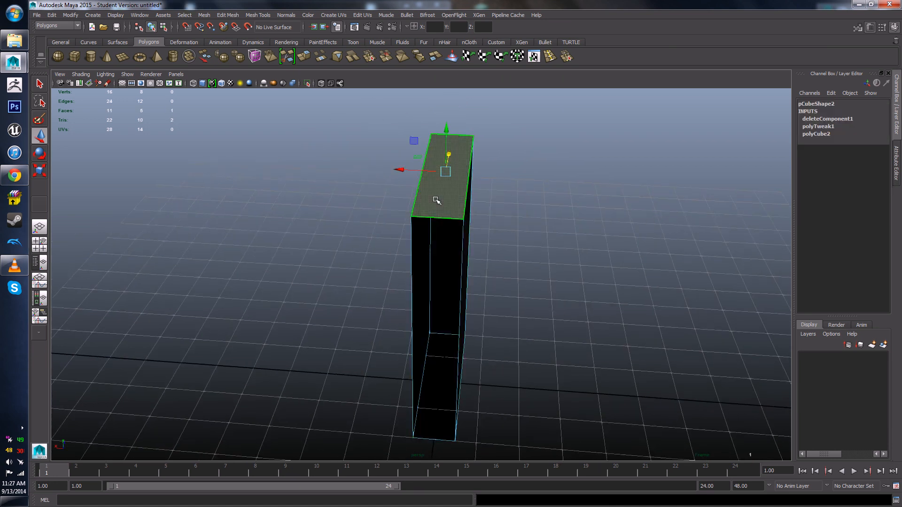
key(Delete)
click(433, 230)
key(Delete)
click(425, 282)
key(Delete)
click(439, 398)
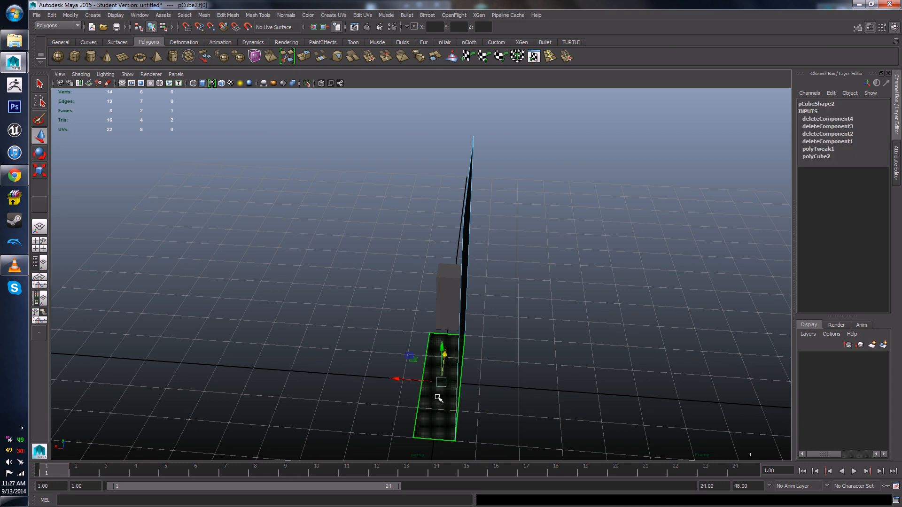
key(Delete)
Step: Return the remaining wall face to object mode and center its pivot
alt+drag(501, 362, 446, 377)
right_drag(386, 279, 515, 329)
click(419, 252)
click(393, 338)
alt+drag(396, 359, 382, 337)
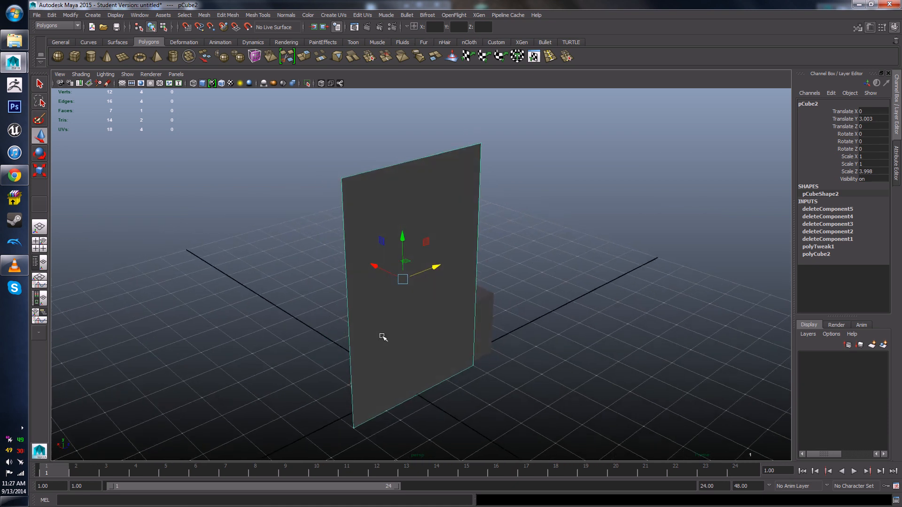
click(71, 15)
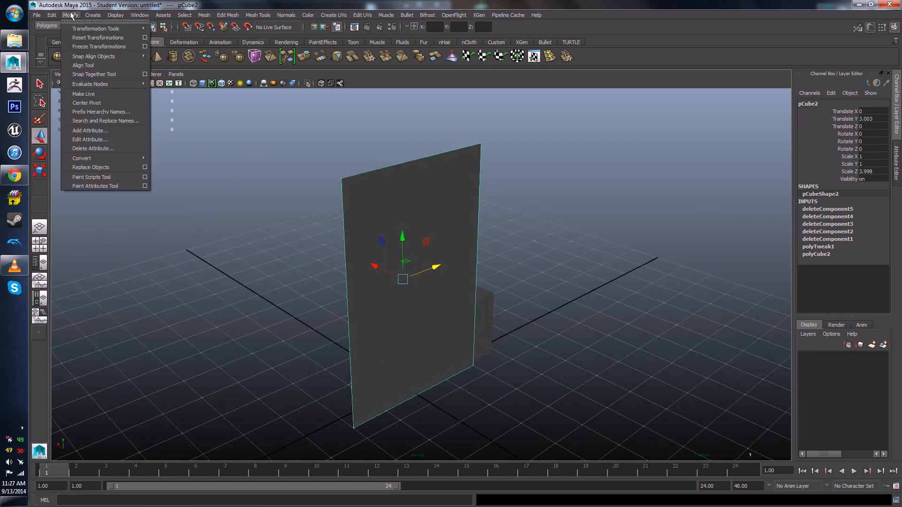
click(87, 102)
Step: Snap the wall plane to the grid along X at 0.5
alt+drag(381, 274, 487, 285)
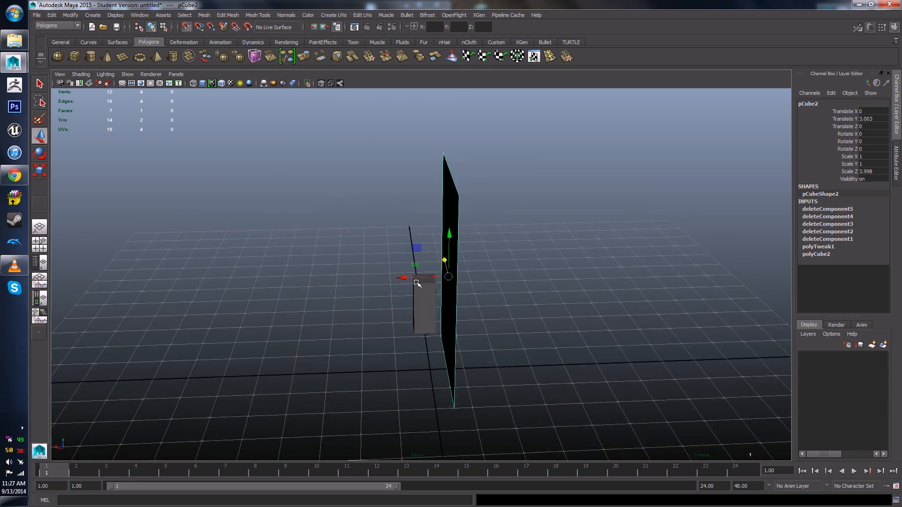
mouse_move(417, 282)
mouse_down()
mouse_move(365, 282)
mouse_move(398, 281)
mouse_up()
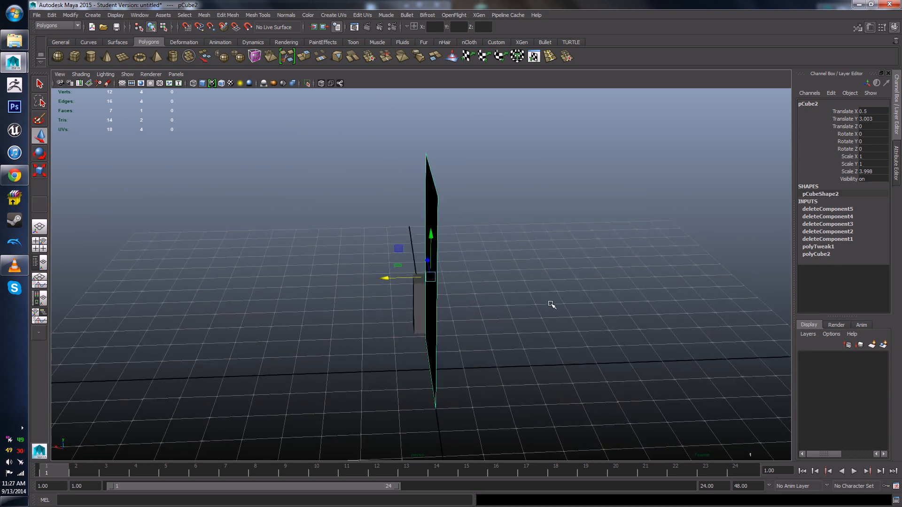
click(552, 304)
alt+drag(534, 348, 431, 321)
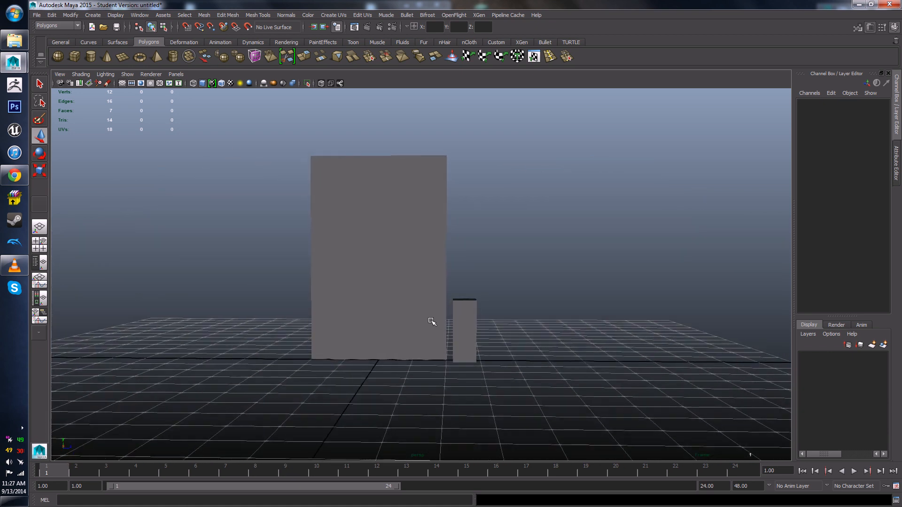
Step: Select the wall plane's two top vertices, snap them to the grid along Y, and return to object mode
click(346, 217)
alt+middle_drag(346, 218, 365, 235)
right_drag(364, 235, 336, 233)
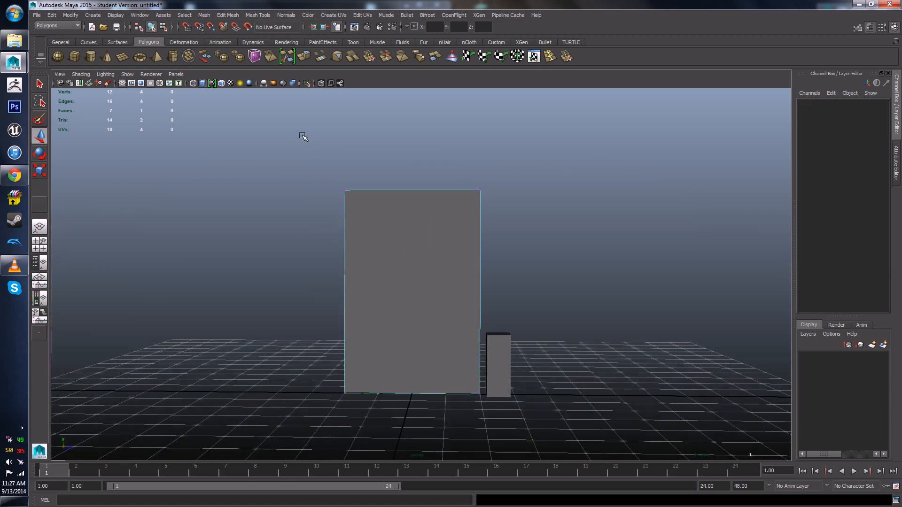
drag(316, 157, 611, 191)
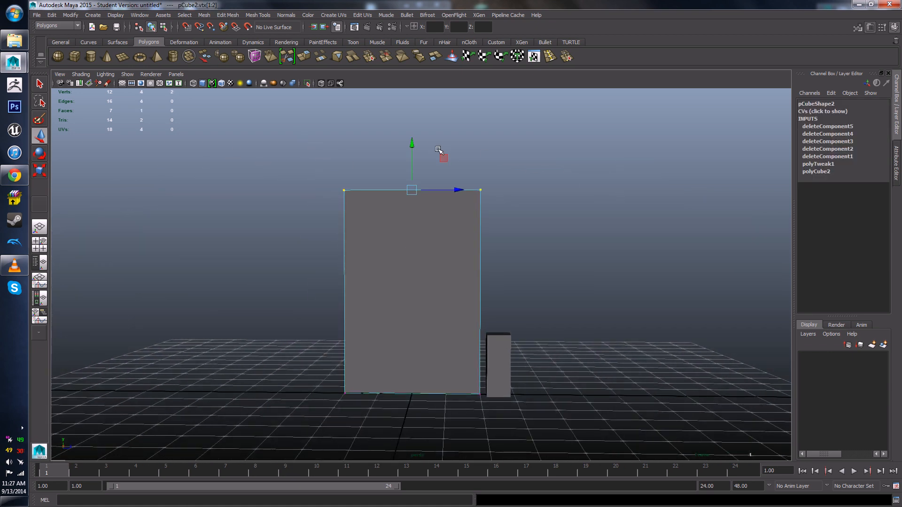
key(x)
drag(411, 143, 413, 182)
click(544, 214)
alt+drag(399, 232, 426, 227)
right_drag(426, 226, 467, 213)
scroll(523, 213, down, 1)
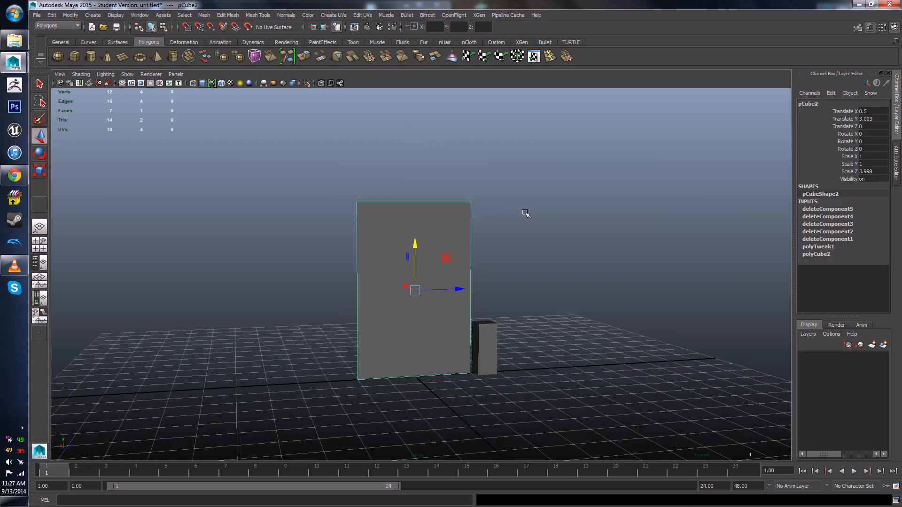
click(526, 214)
Step: Compare the wall plane and human-scale box with the Uncharted 3 building screenshot in Chrome, and return to Maya
alt+drag(526, 214, 517, 288)
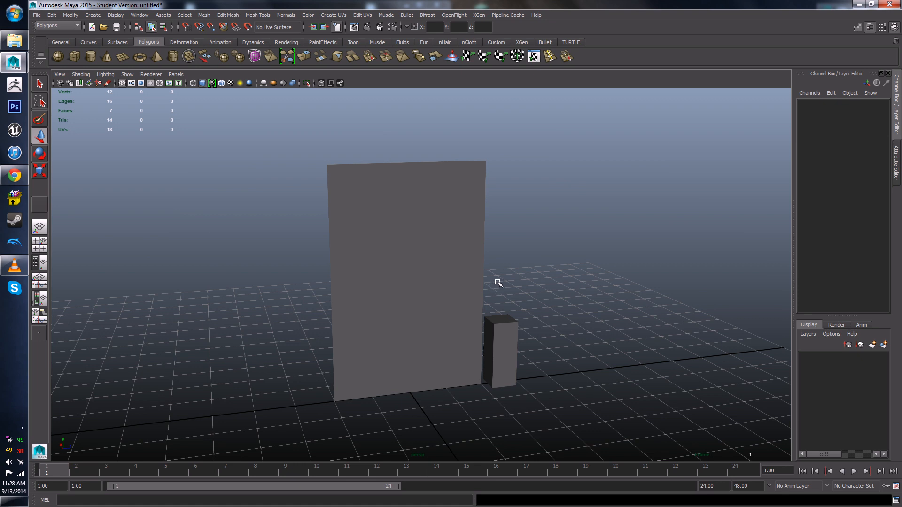
mouse_move(527, 308)
alt+mouse_down()
mouse_move(505, 316)
mouse_move(520, 302)
alt+mouse_up()
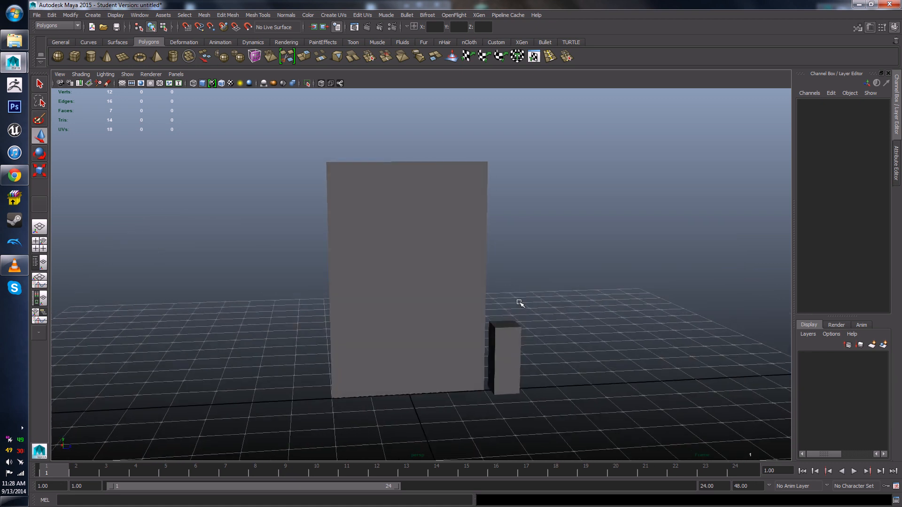
mouse_move(17, 176)
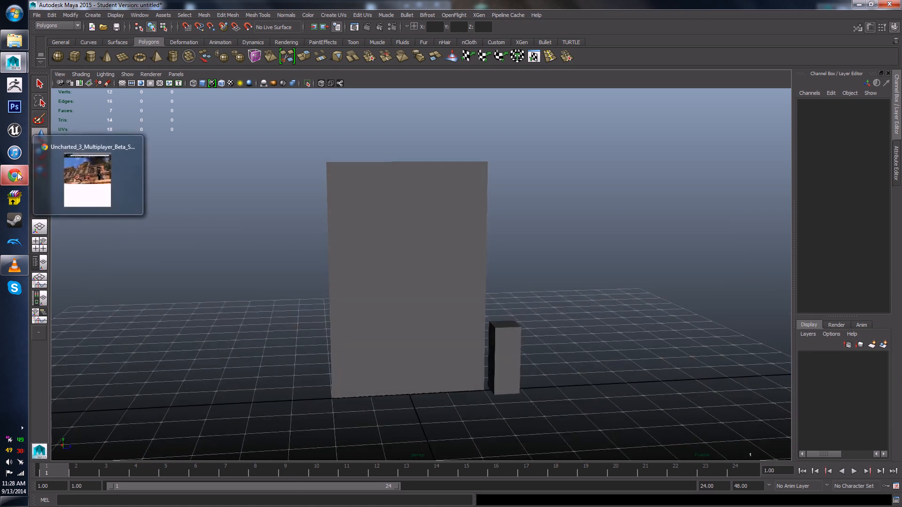
mouse_move(457, 272)
alt+mouse_down()
mouse_move(453, 255)
mouse_move(420, 266)
mouse_move(453, 267)
alt+mouse_up()
click(15, 176)
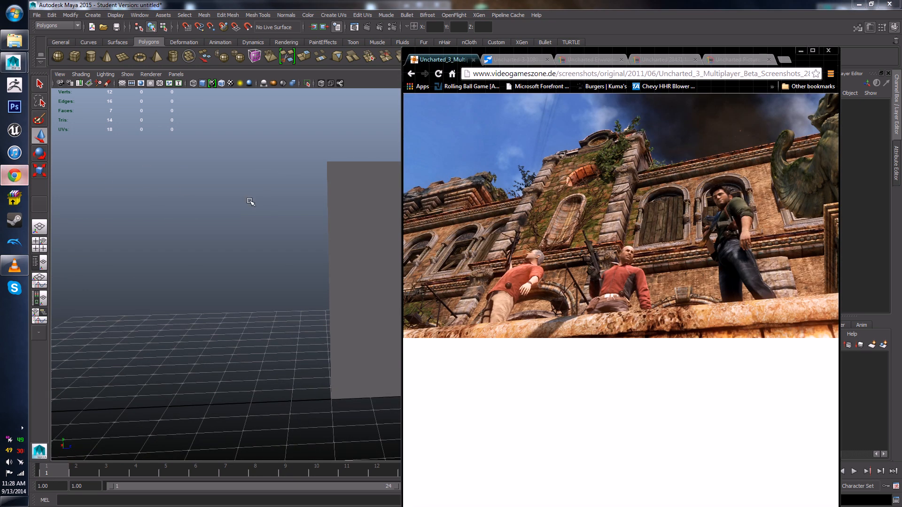
click(306, 256)
alt+drag(291, 252, 146, 231)
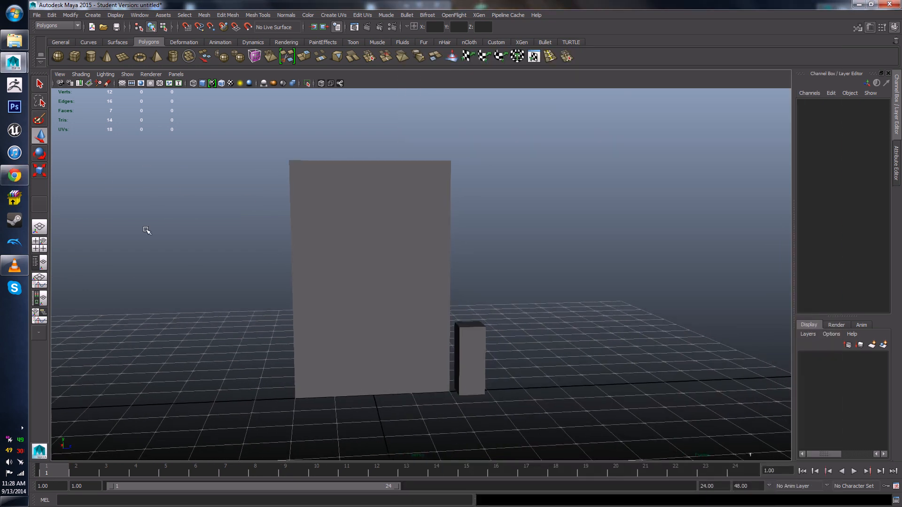
click(14, 175)
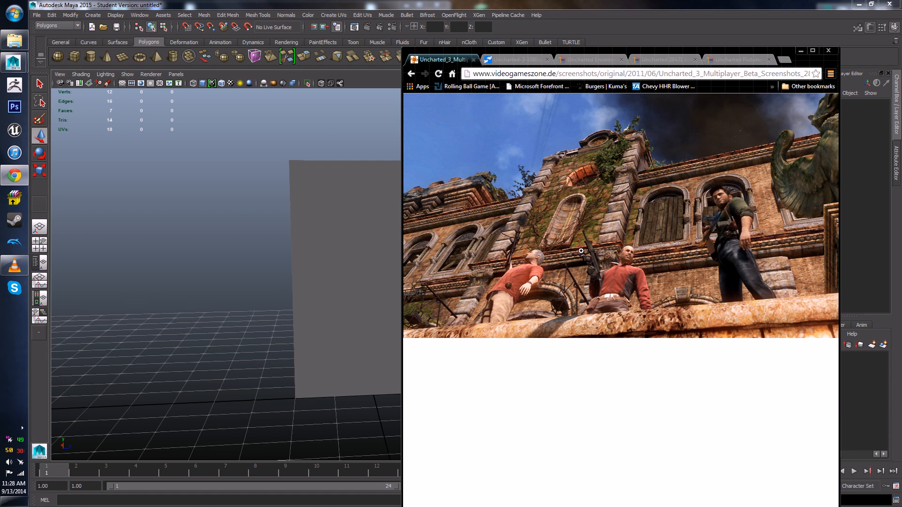
click(226, 286)
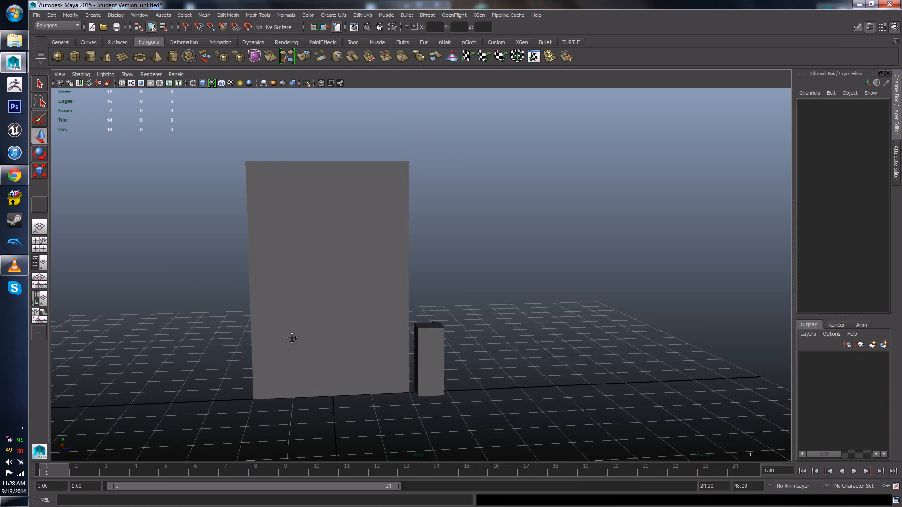
Step: Create a polygon cube and move it along Z to about -1.485, toward the wall's edge away from the human-scale box
alt+middle_drag(292, 334, 321, 303)
alt+drag(555, 185, 386, 246)
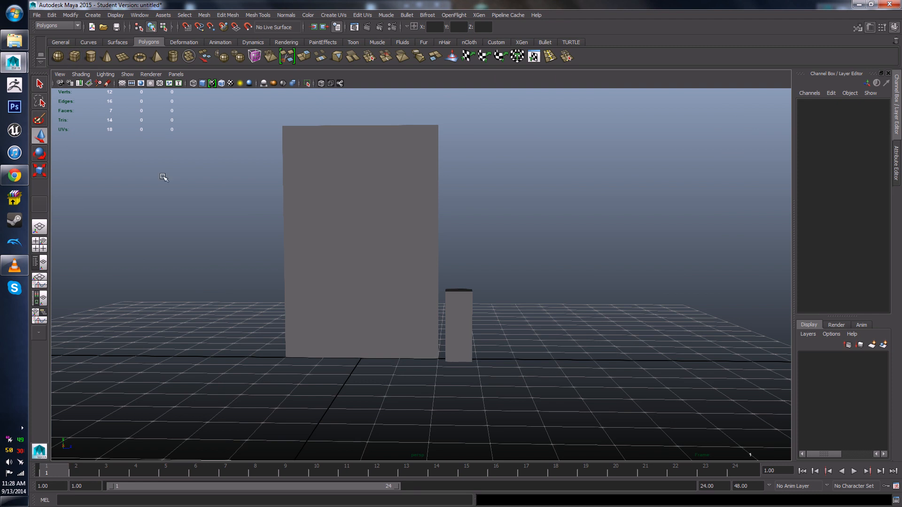
shift+right_drag(163, 177, 207, 348)
alt+drag(207, 348, 220, 382)
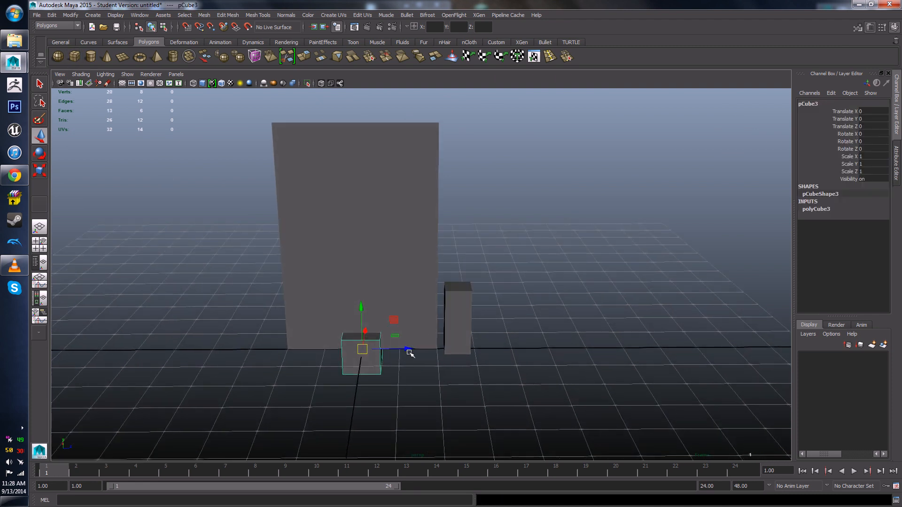
drag(409, 352, 508, 318)
alt+drag(423, 414, 343, 414)
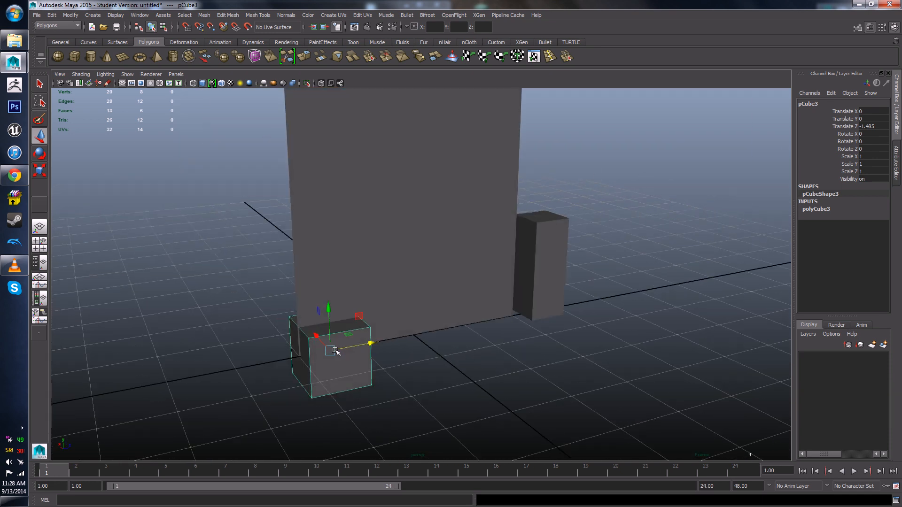
Step: Raise the cube to about 0.47 in Y and move it to about -2.497 in Z, against the wall's side edge
alt+drag(379, 358, 427, 315)
drag(346, 308, 340, 280)
alt+drag(361, 324, 414, 344)
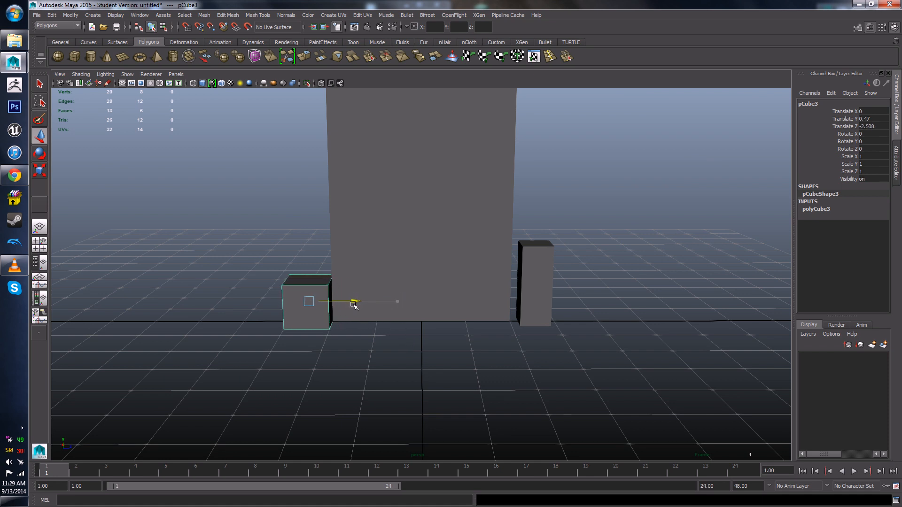
alt+drag(344, 355, 353, 323)
scroll(356, 379, up, 3)
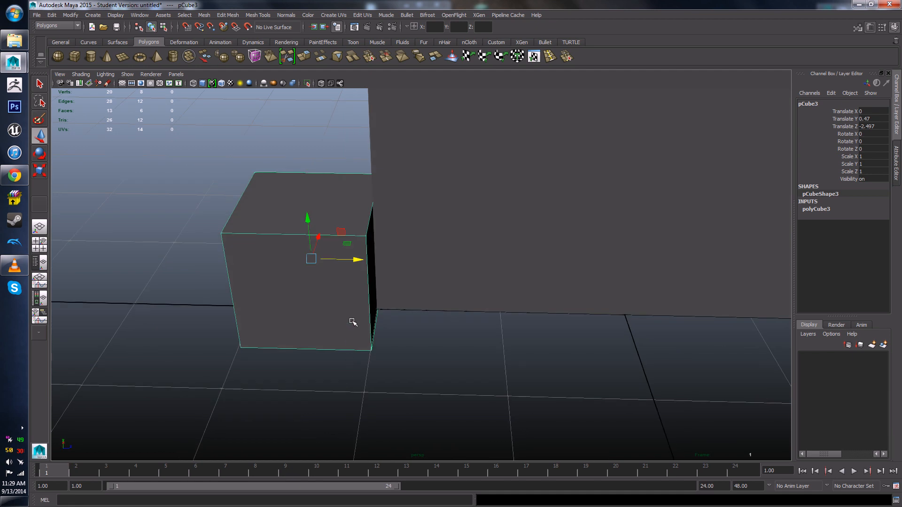
alt+drag(366, 287, 356, 332)
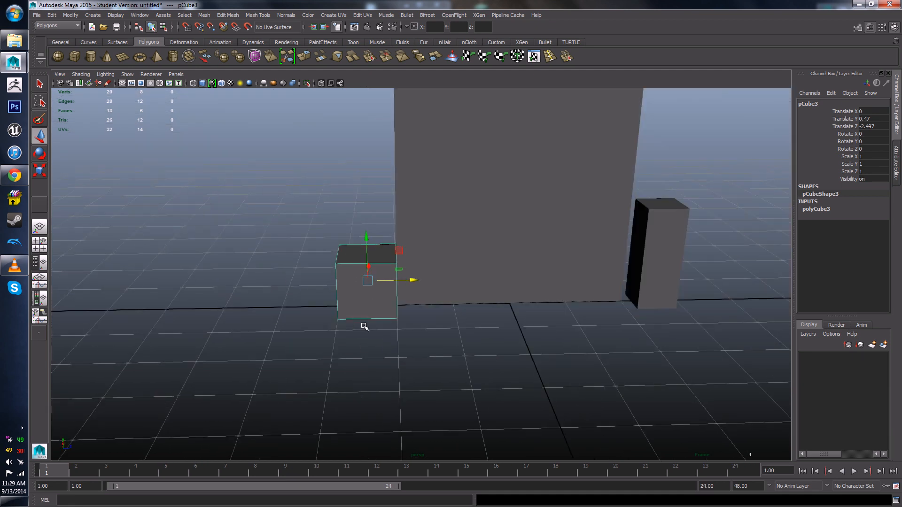
Step: Try snapping the cube to the grid along Z at -2
key(x)
drag(412, 281, 395, 288)
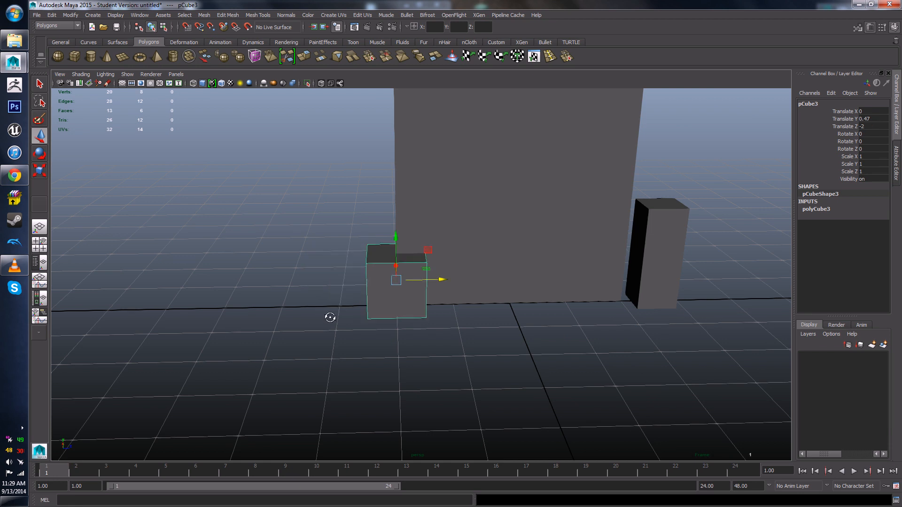
alt+drag(328, 316, 420, 368)
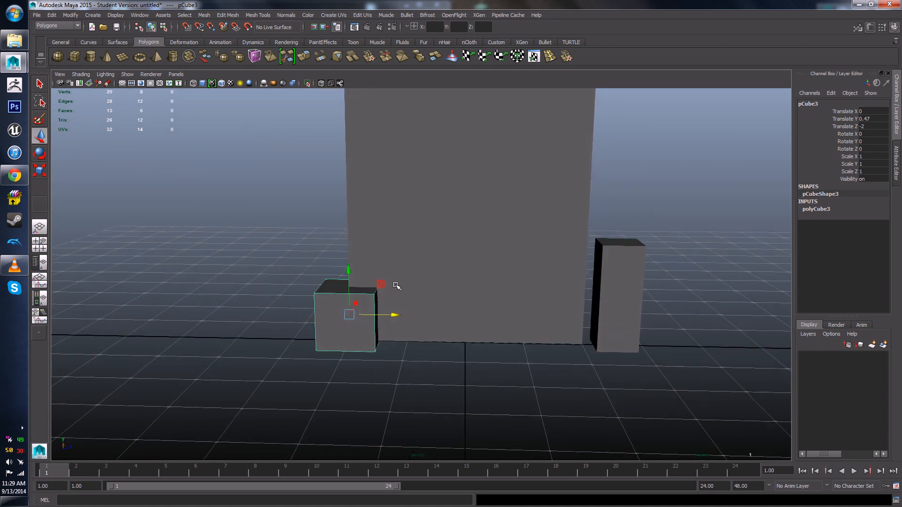
scroll(408, 348, down, 3)
scroll(420, 338, up, 5)
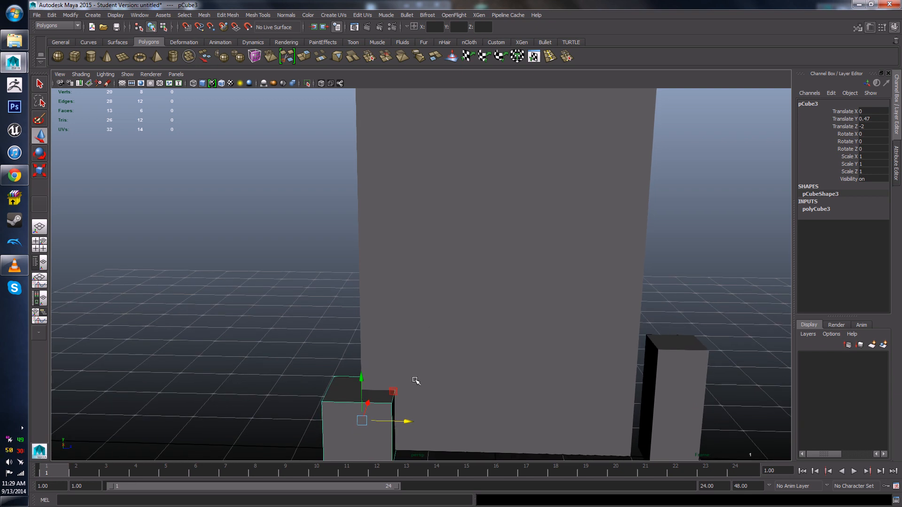
alt+middle_drag(427, 371, 453, 314)
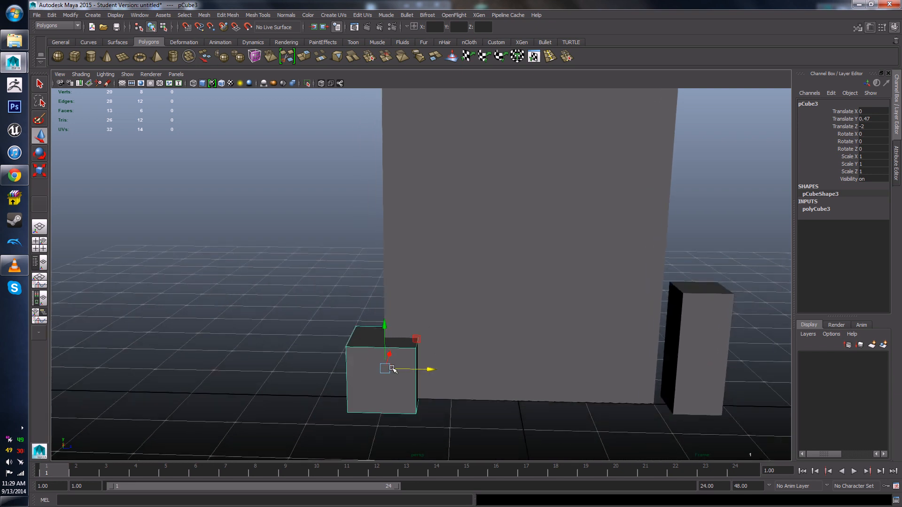
Step: Move the cube freely along Z to about -2.484 so its side lines up with the wall's edge
drag(436, 372, 401, 377)
alt+drag(446, 307, 412, 303)
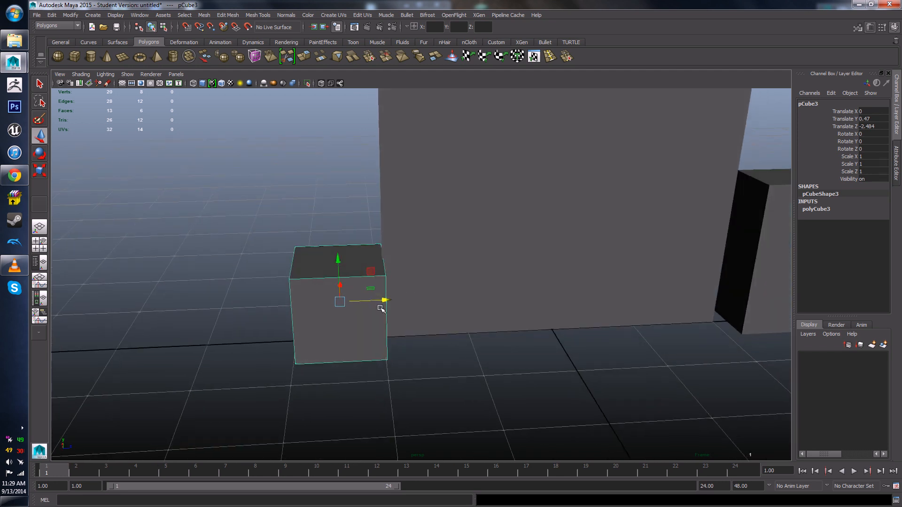
alt+drag(375, 314, 360, 296)
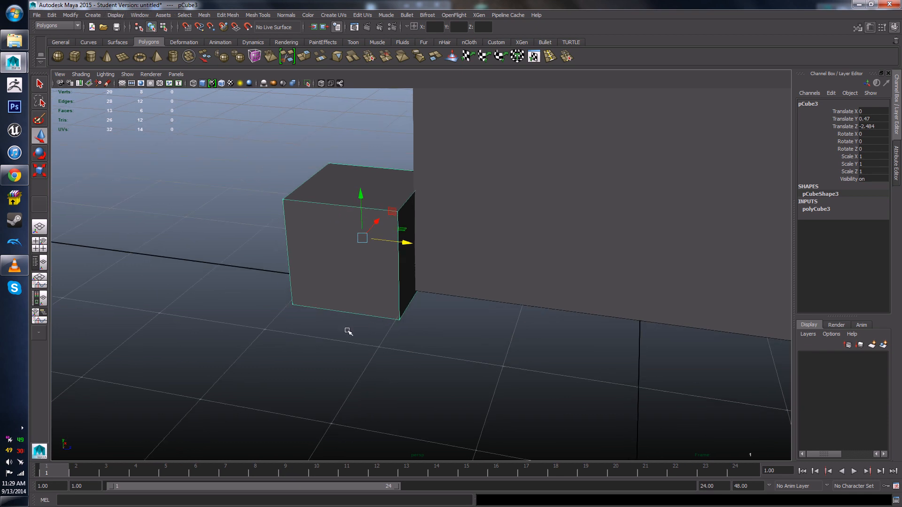
alt+drag(350, 336, 382, 333)
click(121, 17)
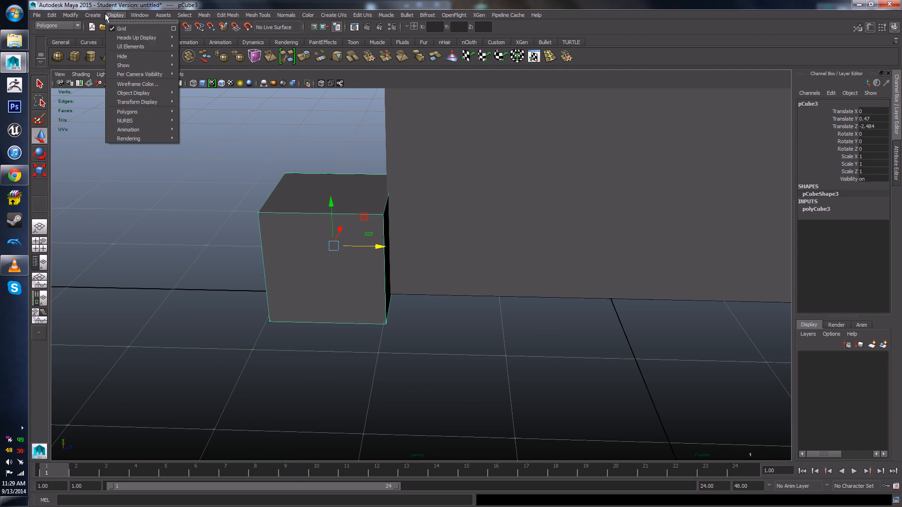
click(75, 15)
click(136, 16)
click(222, 195)
click(322, 276)
alt+right_drag(322, 276, 316, 332)
alt+middle_drag(316, 332, 314, 306)
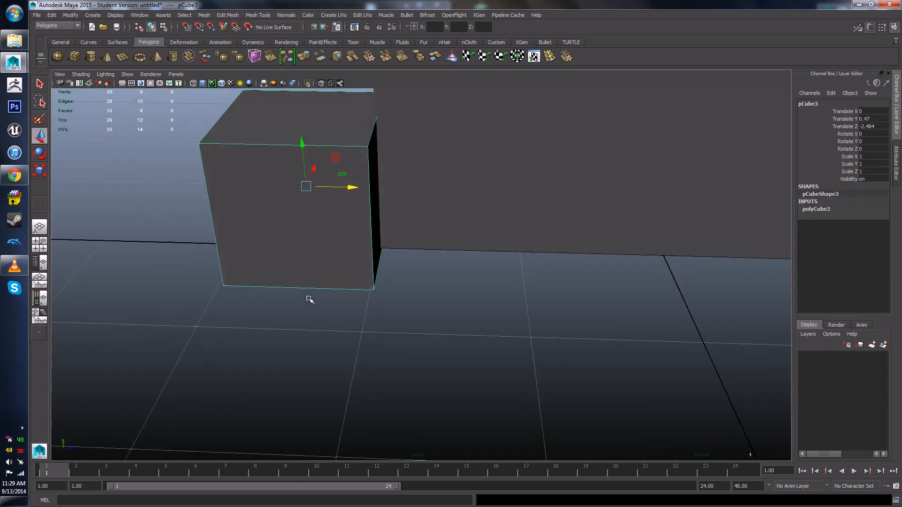
Step: Enter pivot editing for the cube, move its pivot out in front of the wall plane, and leave pivot editing
key(Insert)
key(Insert)
key(Insert)
key(Insert)
key(Insert)
key(Insert)
key(Insert)
key(Insert)
key(Insert)
key(Insert)
key(Insert)
key(Insert)
key(Insert)
key(Insert)
key(Insert)
key(Insert)
key(Insert)
drag(310, 187, 570, 256)
scroll(529, 285, down, 3)
alt+drag(529, 285, 506, 266)
key(Insert)
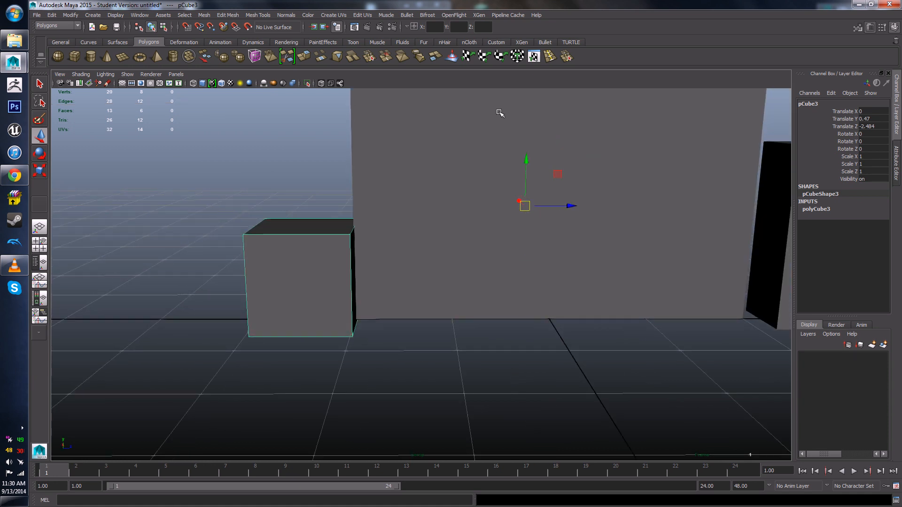
Step: Cycle through the Move, Rotate and Scale tools to inspect their manipulators at the cube's displaced pivot
key(r)
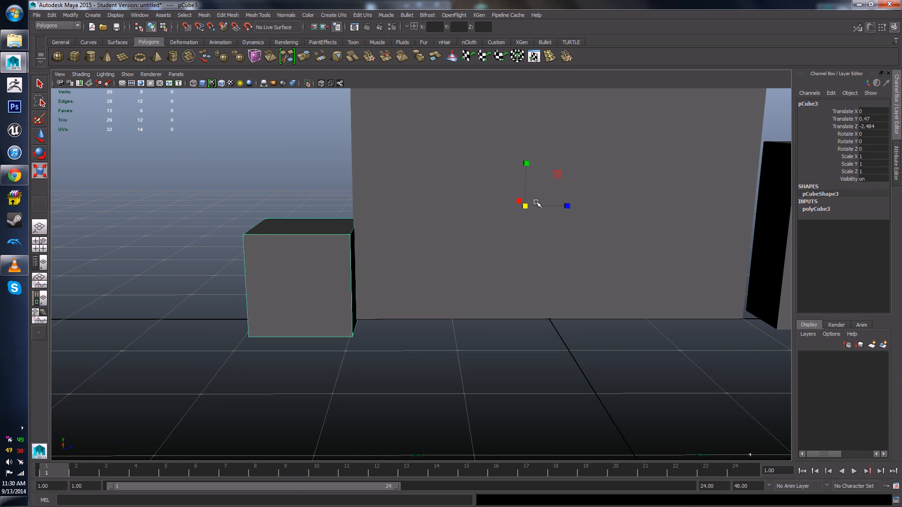
key(e)
key(r)
key(e)
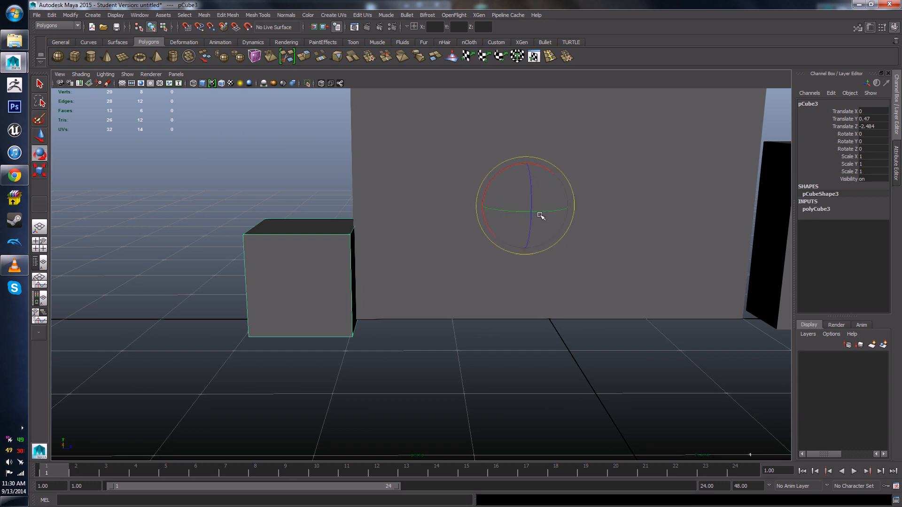
key(w)
key(e)
key(r)
key(w)
key(e)
key(r)
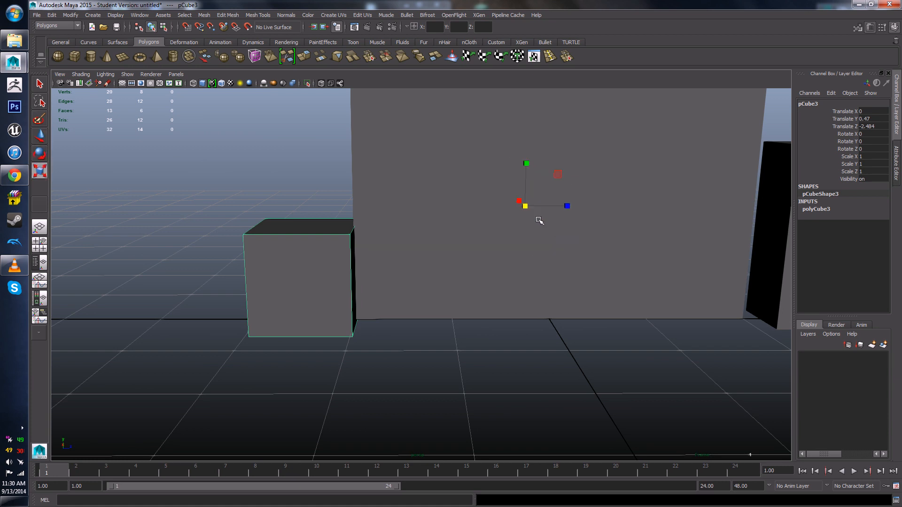
Step: Snap the cube's pivot to the bottom front corner vertex nearest the wall, and leave pivot editing
key(w)
key(t)
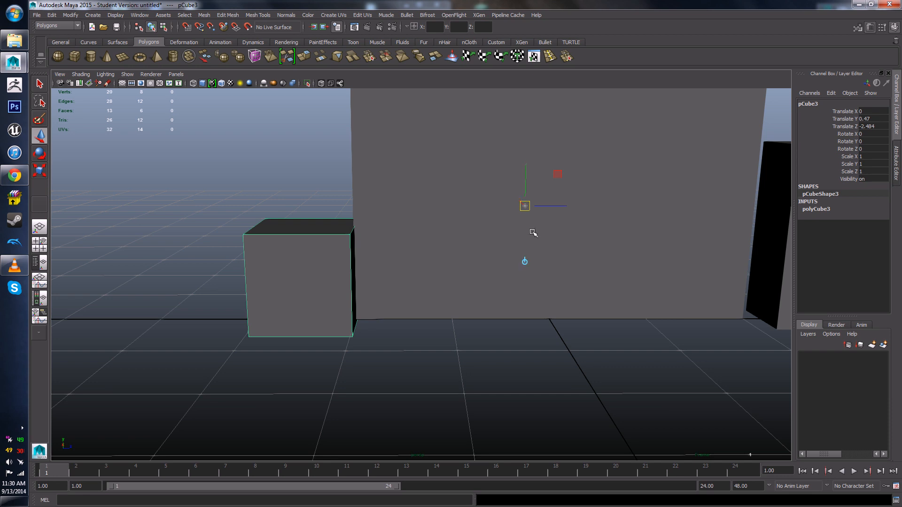
alt+drag(521, 257, 521, 274)
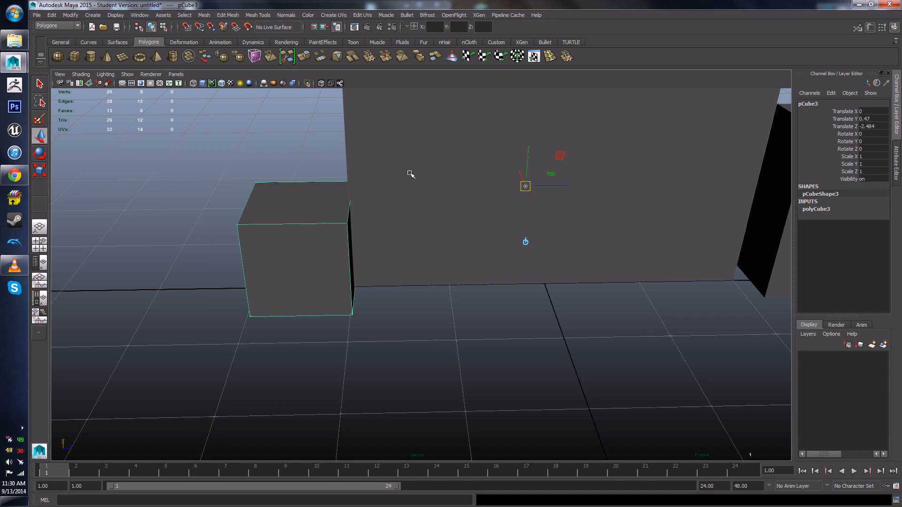
key(v)
drag(525, 188, 353, 321)
key(Insert)
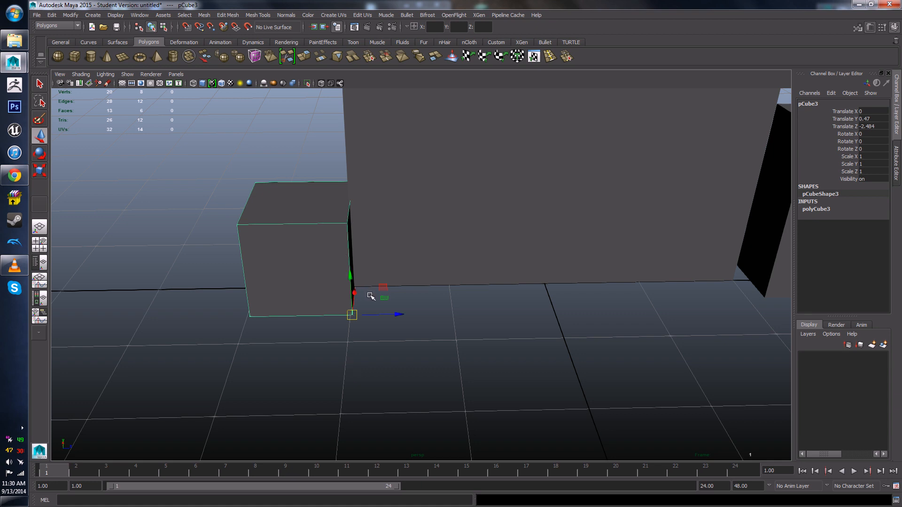
Step: Snap the cube to the grid at Translate Z -2.5 and Translate Y 0.5, and deselect it
key(x)
drag(399, 318, 340, 360)
click(361, 337)
click(323, 356)
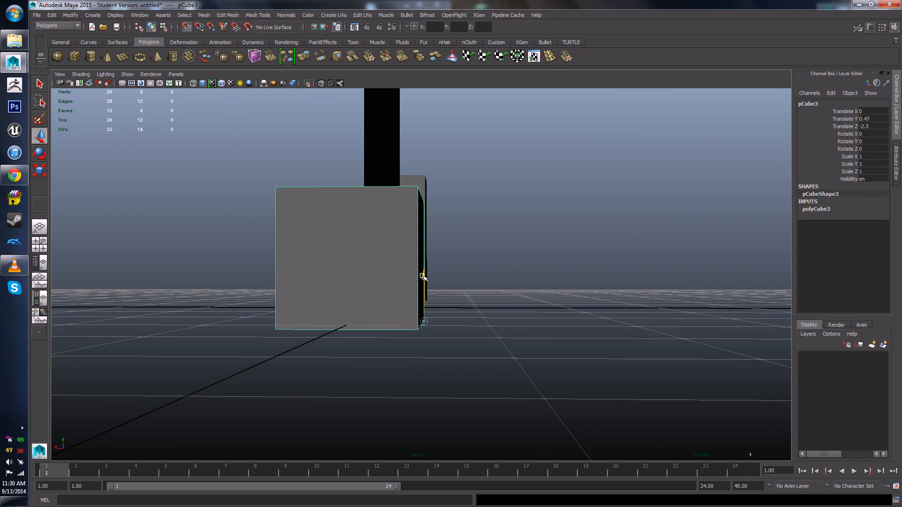
drag(423, 275, 425, 270)
alt+drag(487, 274, 441, 306)
click(451, 342)
scroll(432, 344, down, 5)
scroll(497, 302, down, 3)
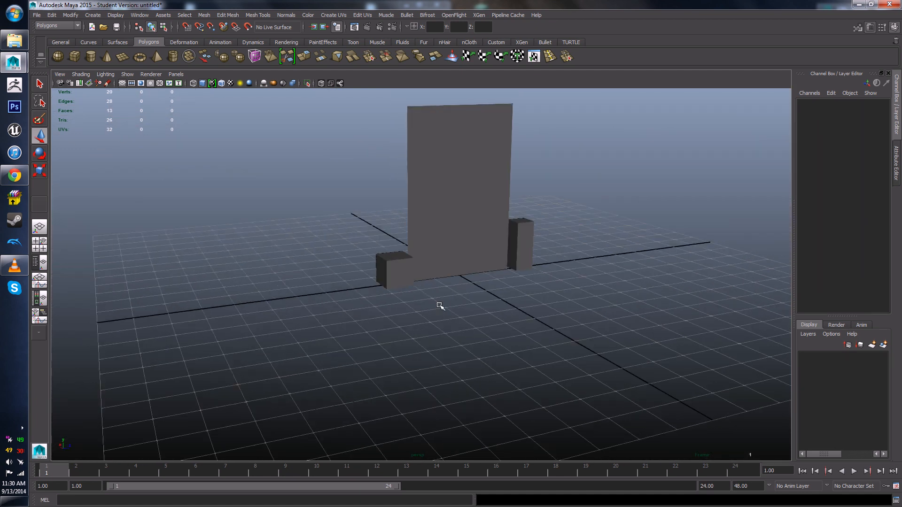
Step: Select the cube's top face and raise it along Y to about the wall's height, forming a pillar
scroll(426, 381, up, 4)
alt+middle_drag(441, 306, 431, 346)
right_click(352, 331)
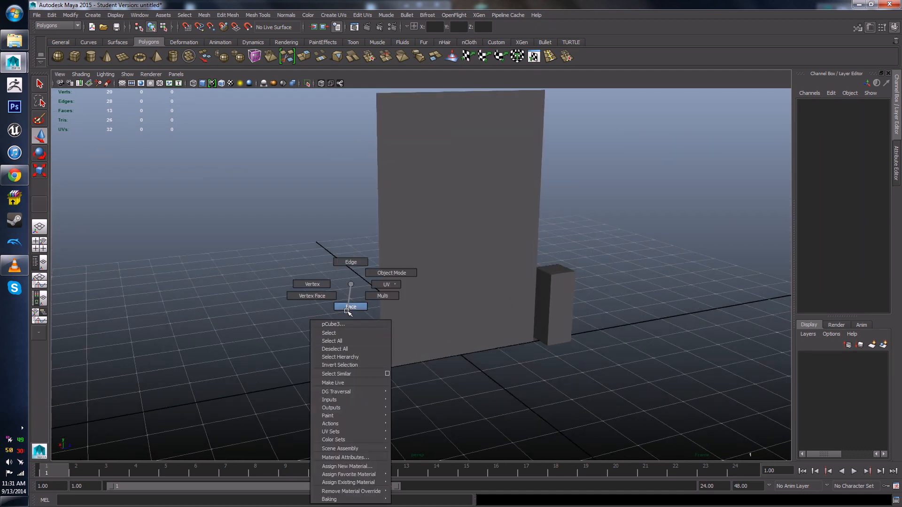
right_drag(346, 311, 346, 312)
click(351, 337)
scroll(398, 343, down, 4)
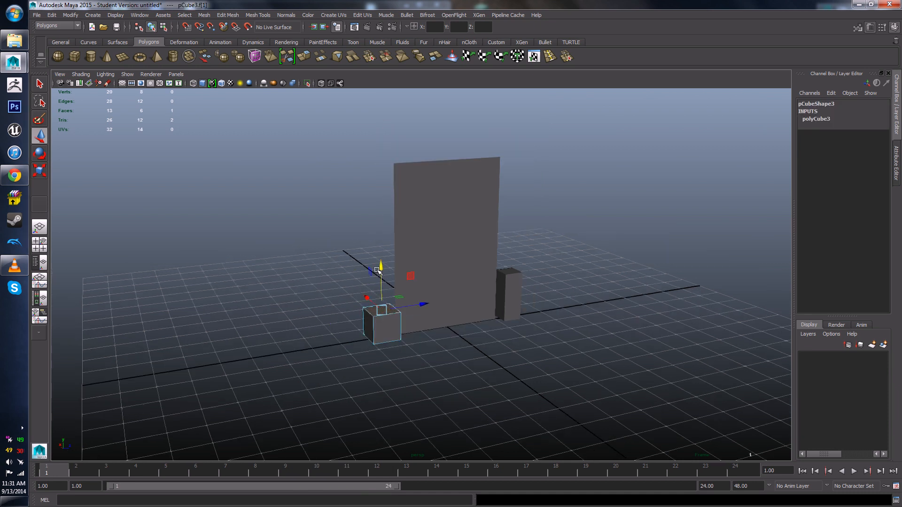
drag(378, 271, 258, 225)
click(291, 279)
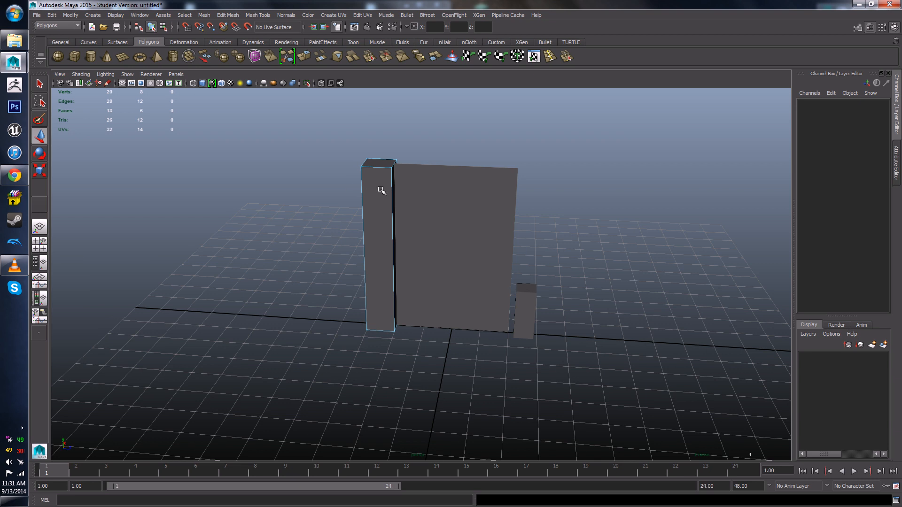
click(329, 193)
alt+drag(328, 193, 563, 333)
Step: Duplicate the pillar and move the copy along Z to 2.5, at the wall's opposite edge
click(468, 326)
click(479, 249)
alt+drag(479, 249, 228, 149)
alt+drag(316, 225, 296, 254)
click(277, 239)
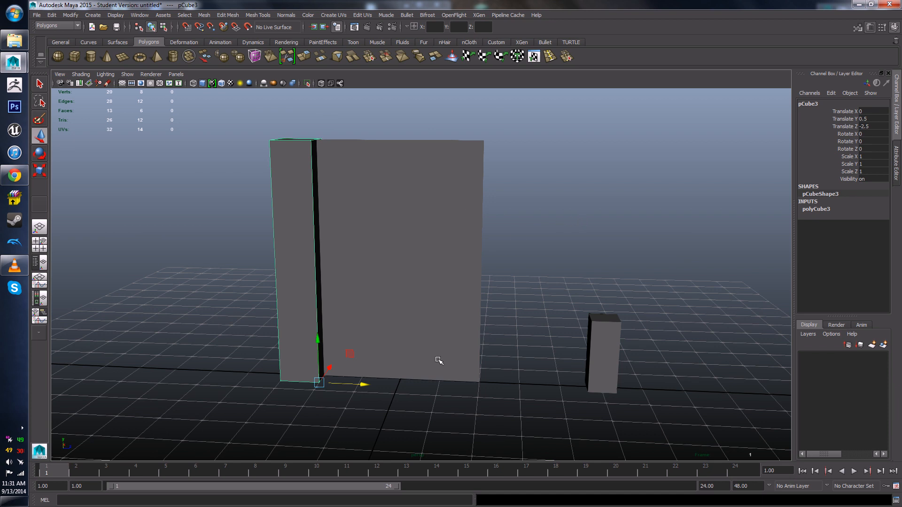
key(ctrl+d)
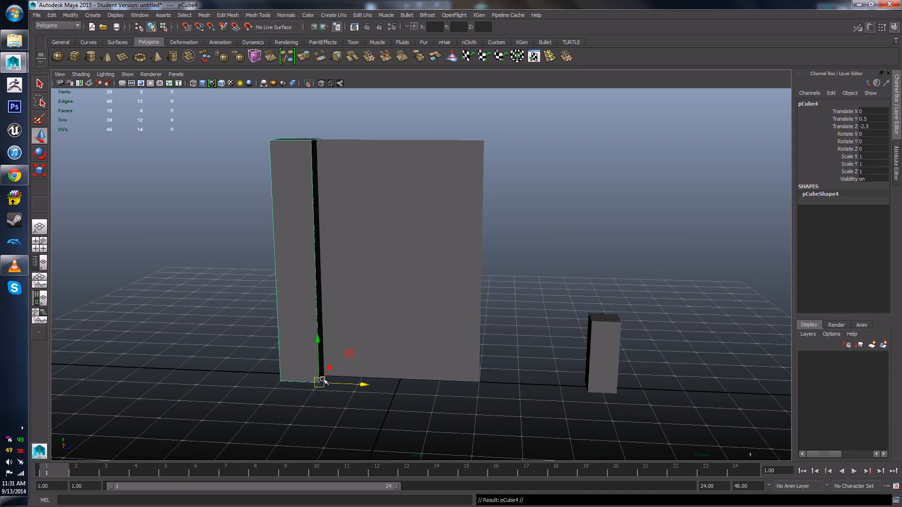
drag(363, 386, 520, 392)
click(599, 139)
scroll(594, 161, down, 4)
alt+drag(594, 161, 511, 222)
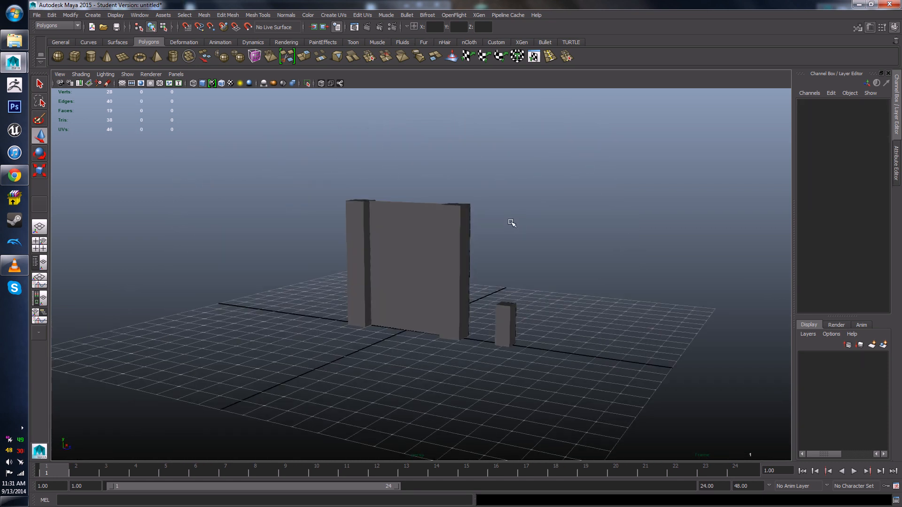
Step: Set the viewport renderer to Viewport 2.0 and turn on ambient occlusion shading
click(151, 75)
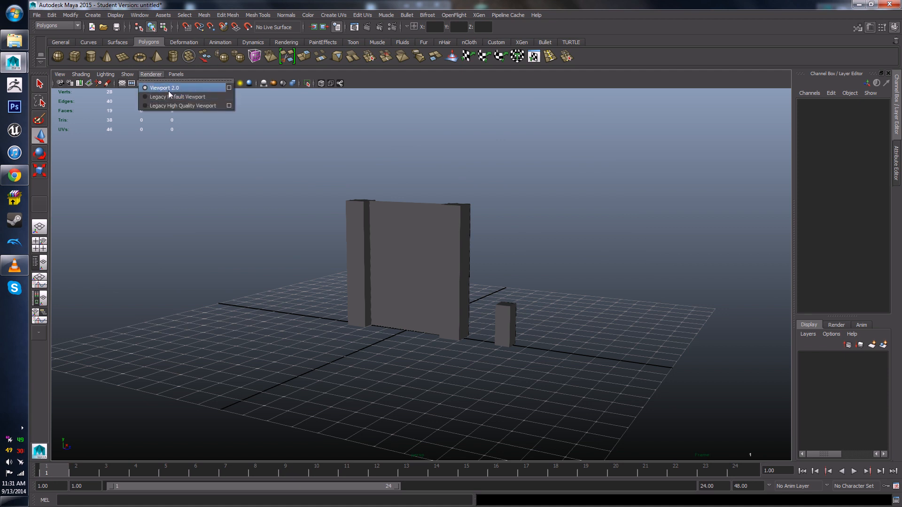
click(221, 88)
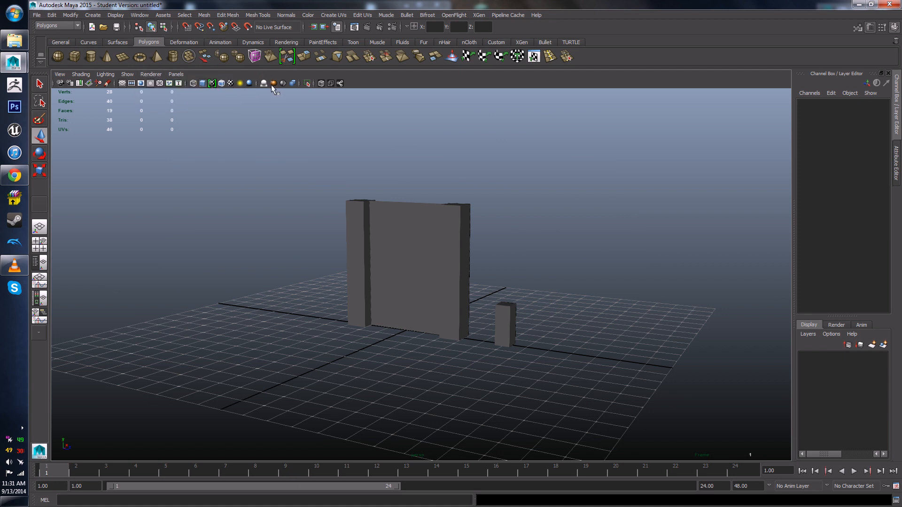
alt+drag(213, 269, 285, 109)
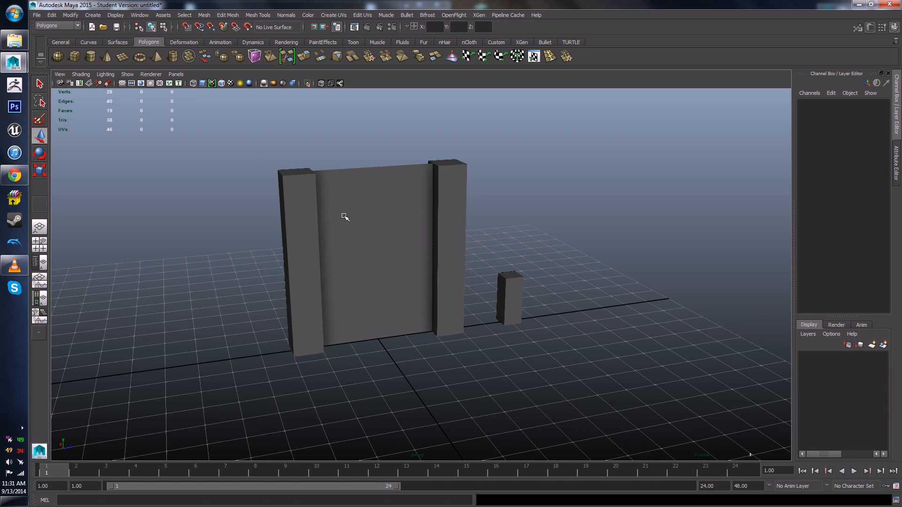
scroll(345, 217, up, 3)
alt+drag(349, 231, 376, 239)
alt+middle_drag(418, 283, 405, 292)
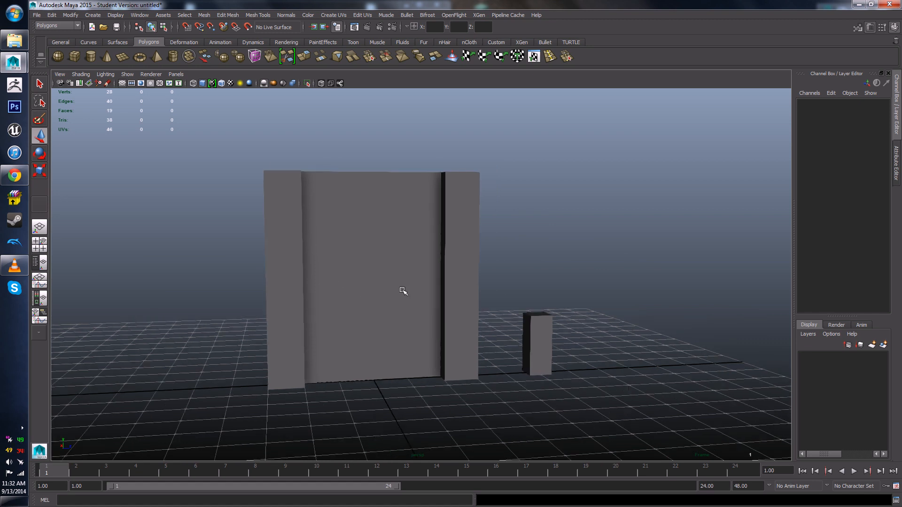
Step: Check the Uncharted 3 building reference in Chrome and return to the wall model in Maya
click(14, 175)
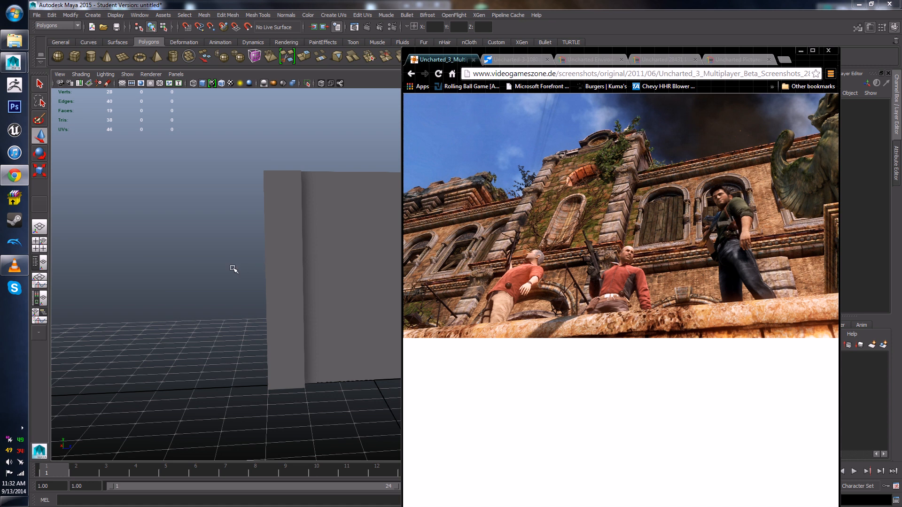
click(175, 278)
alt+middle_drag(324, 290, 281, 284)
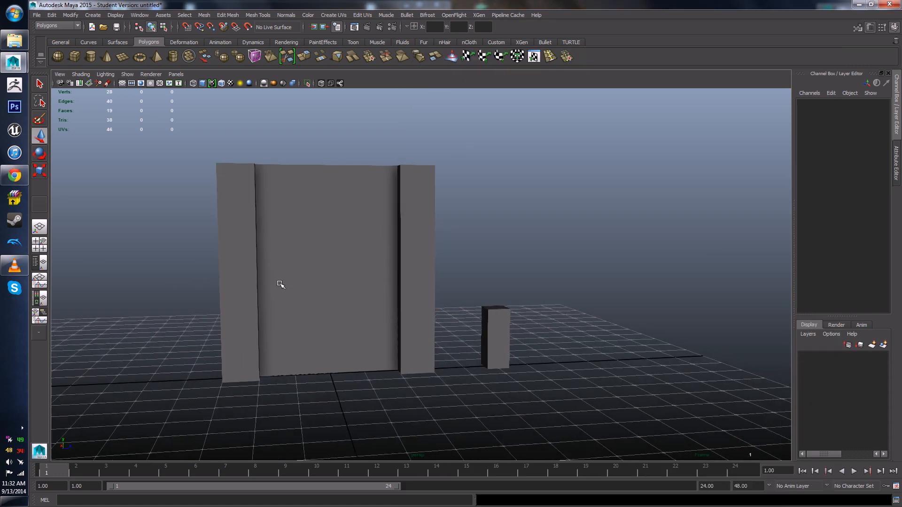
Step: Move the human-scale box along Z to about 0.161, near the middle of the wall
click(509, 336)
alt+drag(373, 351, 342, 354)
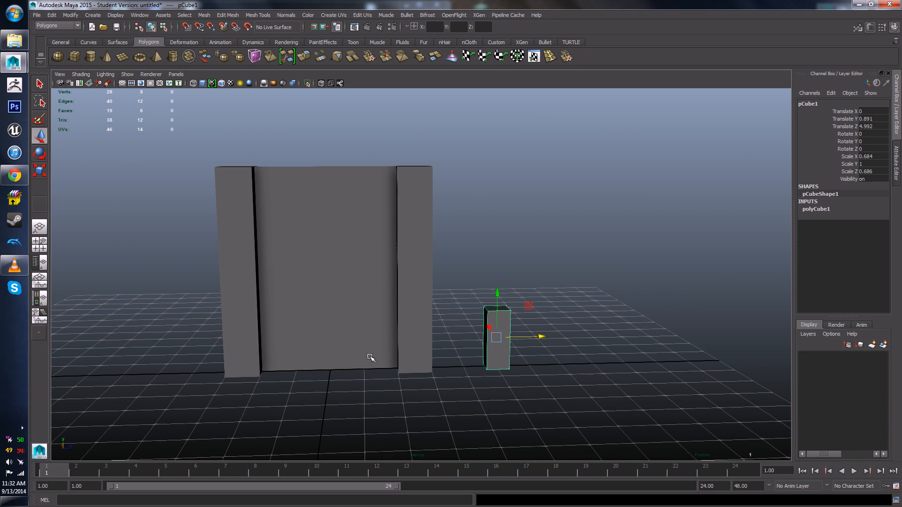
scroll(371, 361, down, 6)
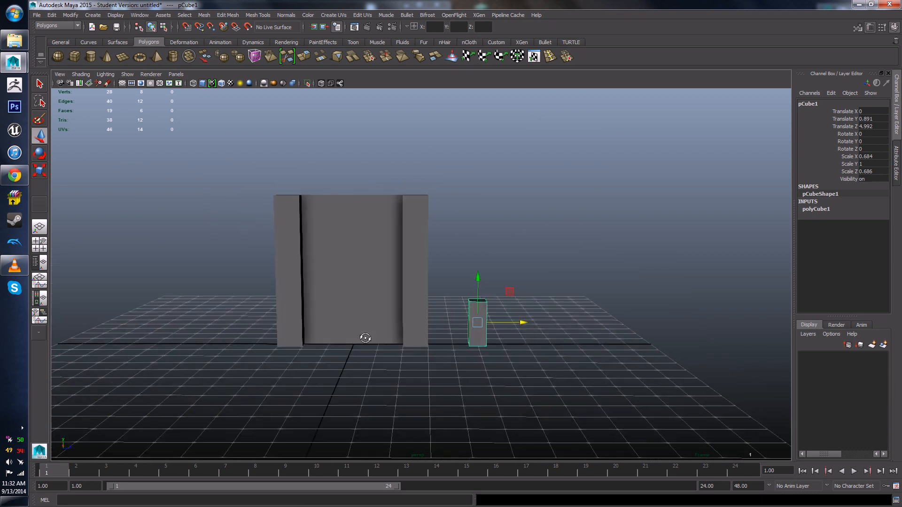
drag(524, 325, 372, 334)
Step: Try raising the human-scale box up along the wall, and undo the move
click(352, 279)
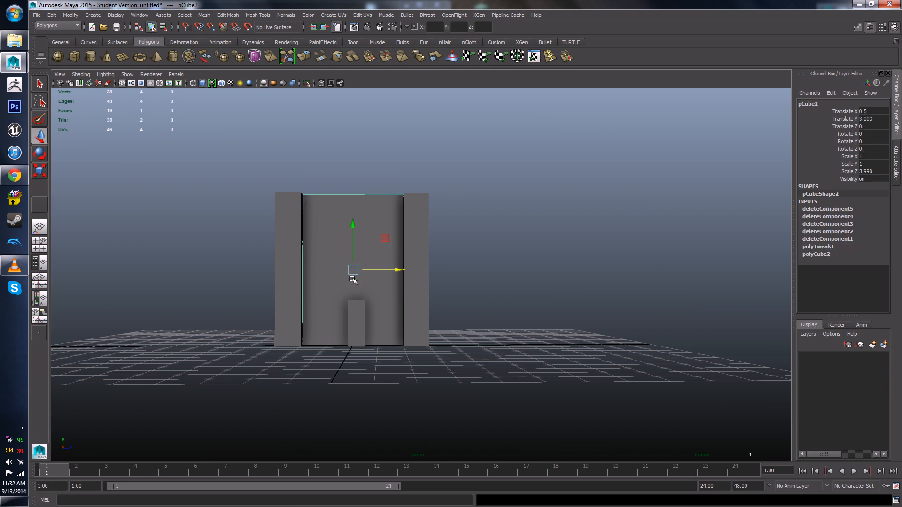
click(354, 319)
drag(358, 290, 370, 253)
key(ctrl+z)
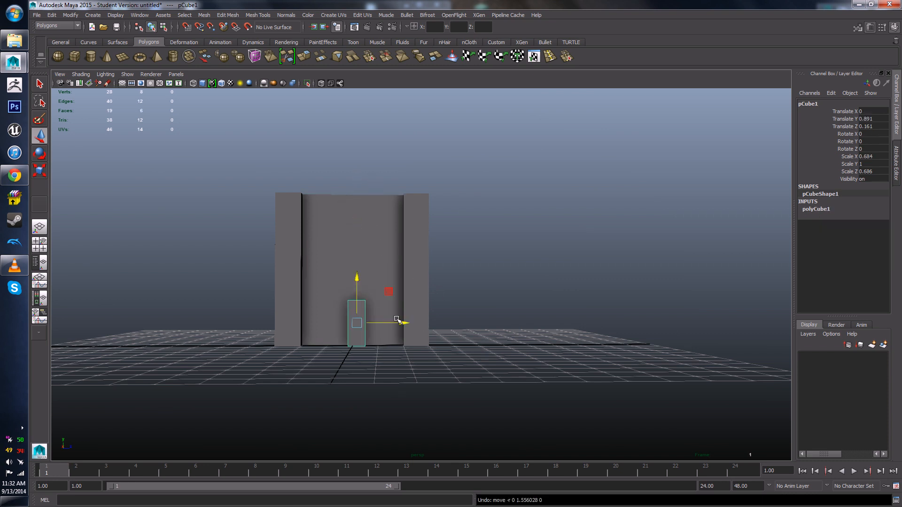
Step: Move the human-scale box back out along Z, clear of the wall and beyond the duplicated pillar
drag(432, 323, 585, 323)
alt+drag(441, 358, 455, 396)
click(455, 396)
scroll(437, 381, up, 4)
alt+drag(423, 370, 334, 303)
alt+middle_drag(302, 286, 421, 286)
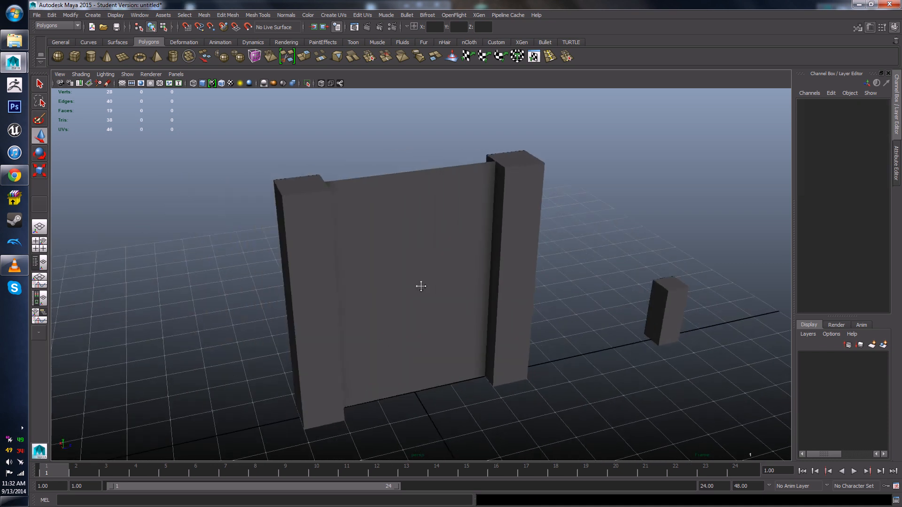
Step: Select the two pillars in turn to compare their placement and pivots beside the wall, and clear the selection
alt+drag(421, 286, 387, 293)
click(330, 258)
click(539, 250)
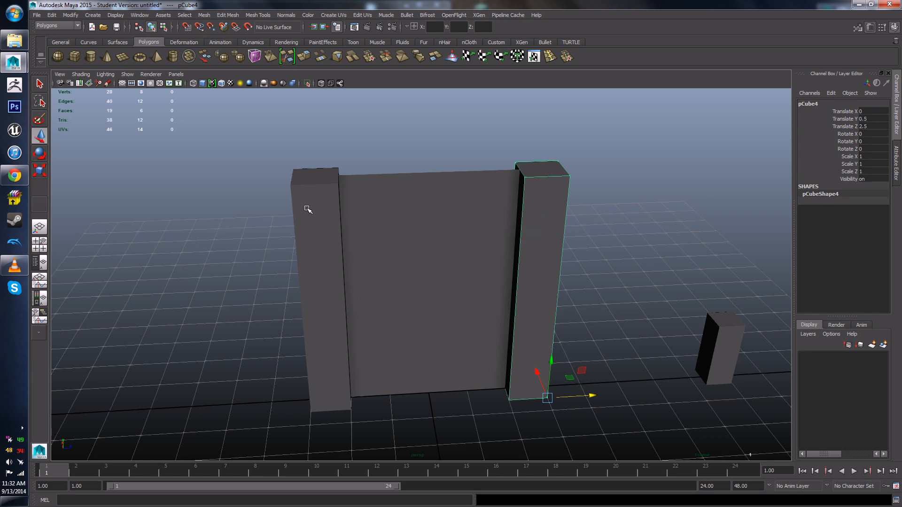
click(342, 205)
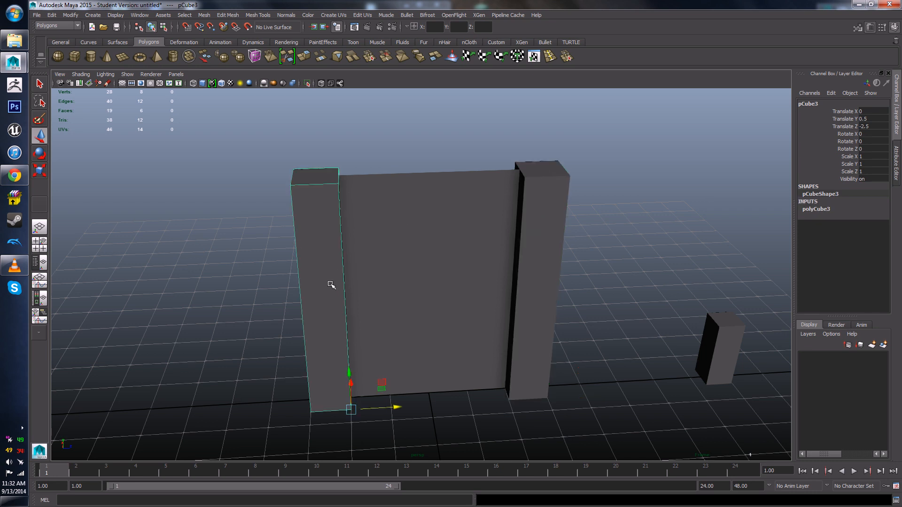
click(535, 223)
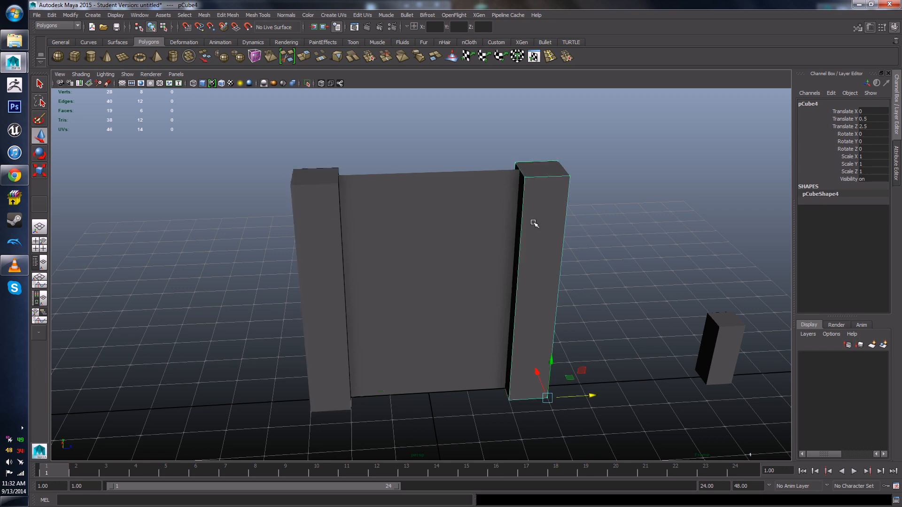
alt+drag(534, 222, 571, 245)
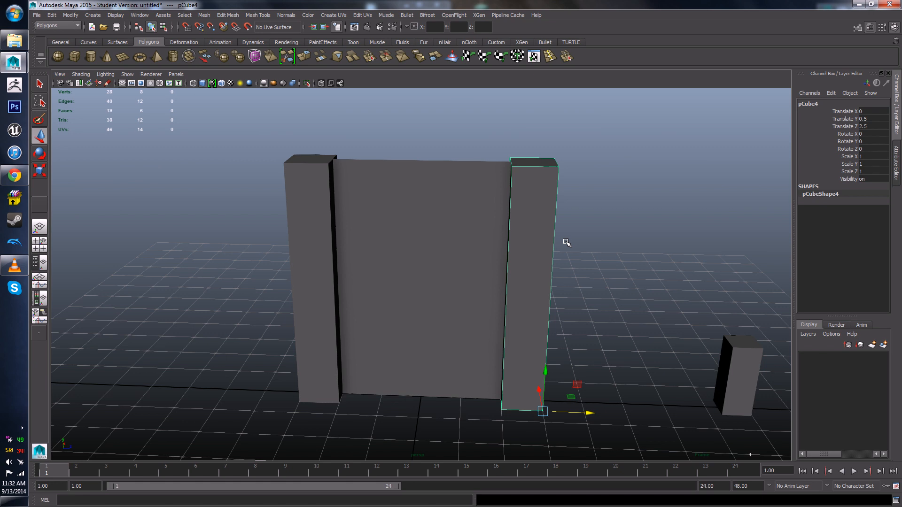
alt+drag(421, 247, 466, 268)
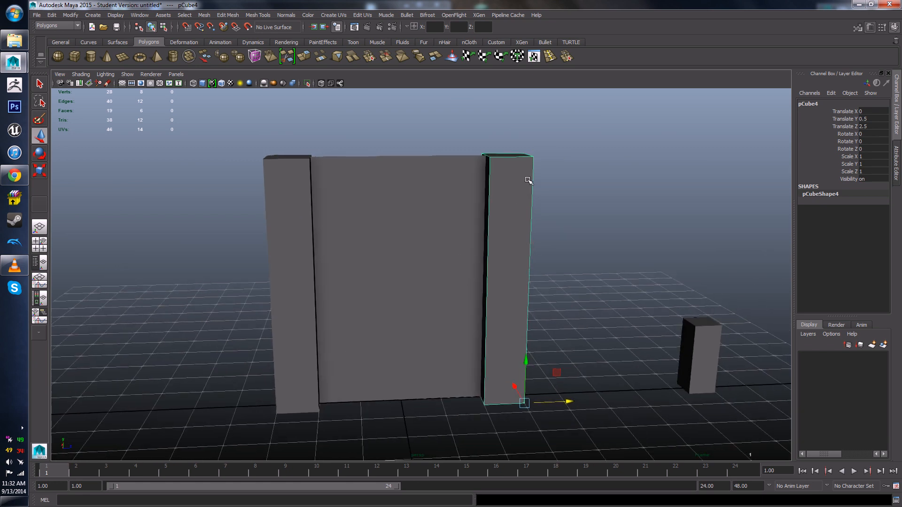
click(571, 222)
mouse_move(571, 222)
alt+mouse_down()
mouse_move(562, 214)
mouse_move(584, 218)
mouse_move(581, 230)
alt+mouse_up()
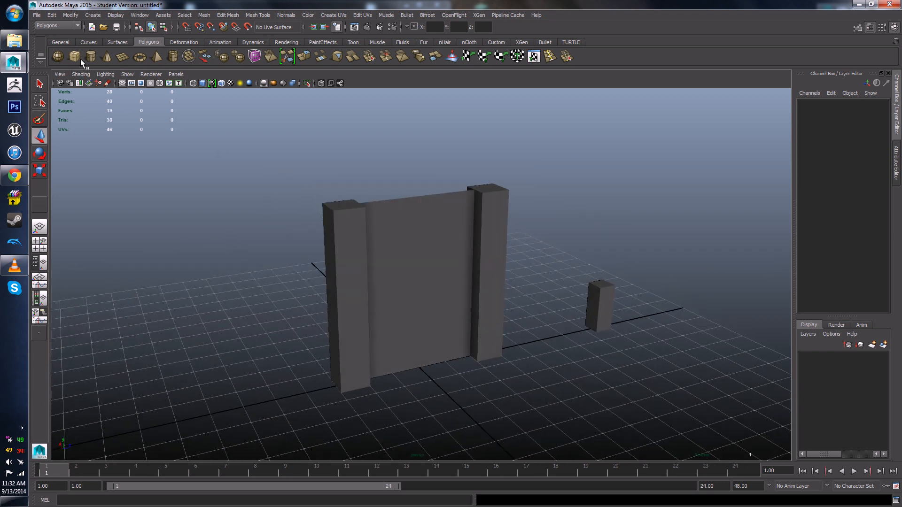
Step: Study the Uncharted 3 facade screenshot in Chrome, and return to Maya to inspect the wall and pillars from several angles
click(7, 180)
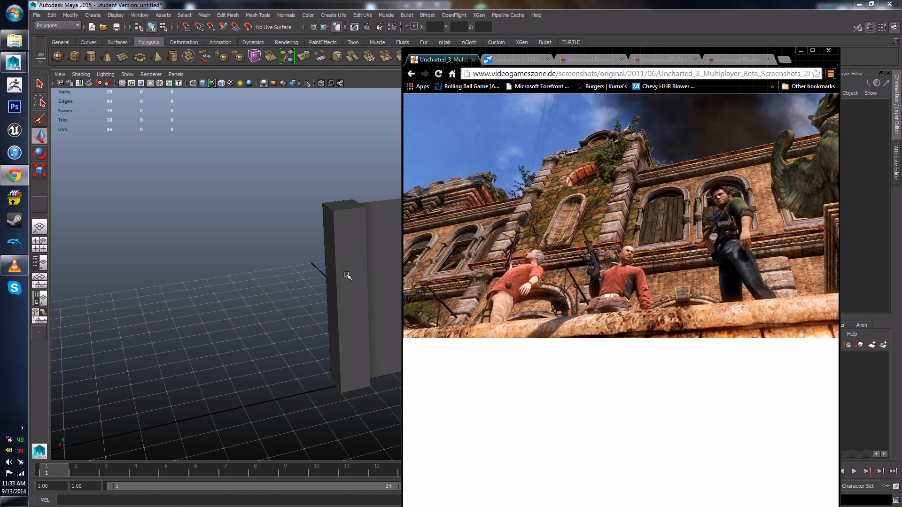
alt+drag(298, 278, 398, 256)
click(393, 279)
scroll(336, 269, down, 4)
click(576, 227)
scroll(576, 227, down, 4)
alt+drag(576, 228, 486, 277)
scroll(528, 262, up, 5)
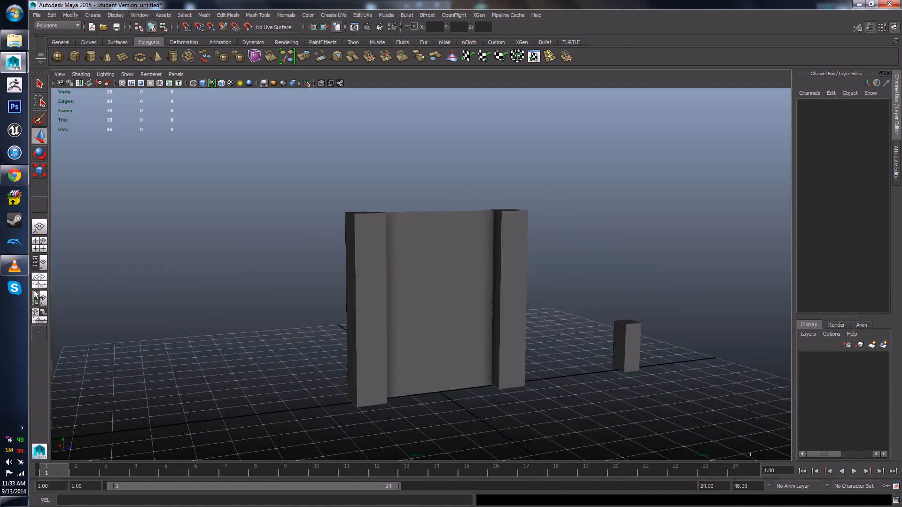
Step: Compare the central wall piece between the pillars with the facade in the Chrome reference image, and select that wall piece in Maya
click(19, 182)
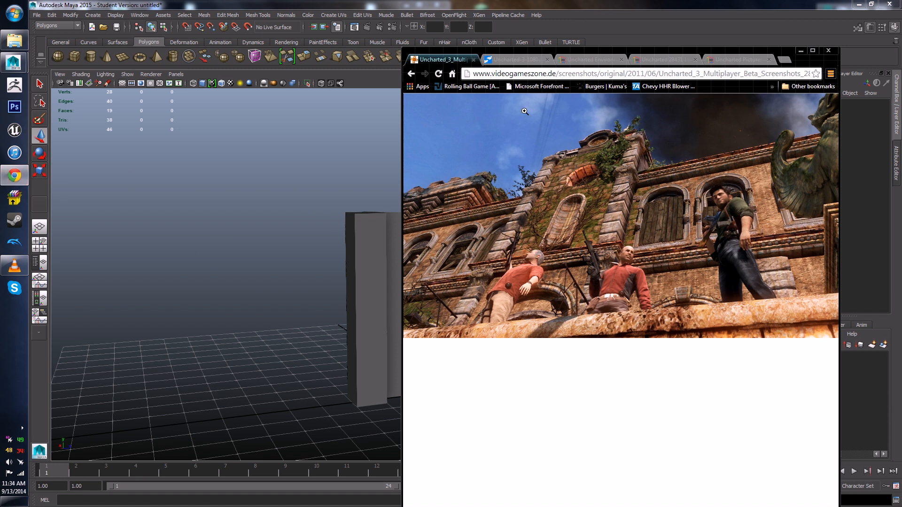
click(244, 257)
alt+drag(296, 219, 330, 270)
scroll(330, 270, up, 5)
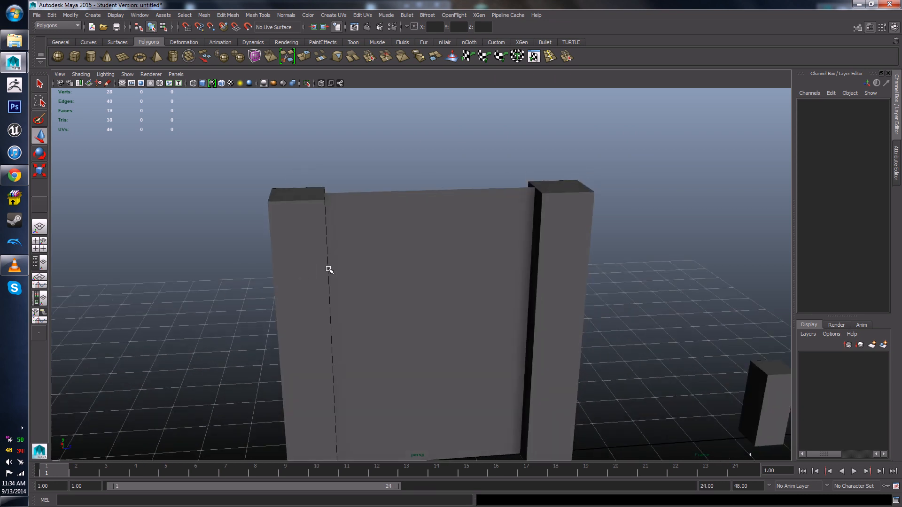
click(414, 310)
click(15, 175)
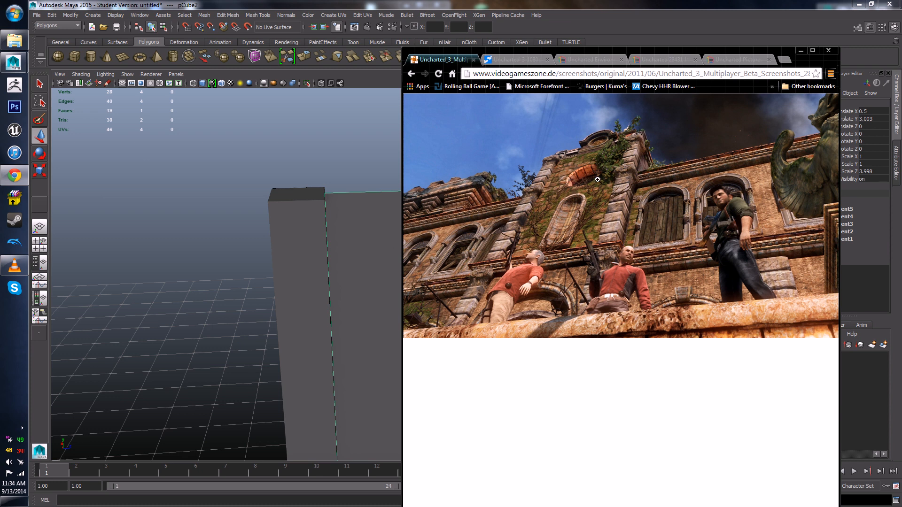
click(349, 165)
alt+drag(349, 166, 374, 172)
scroll(374, 173, down, 3)
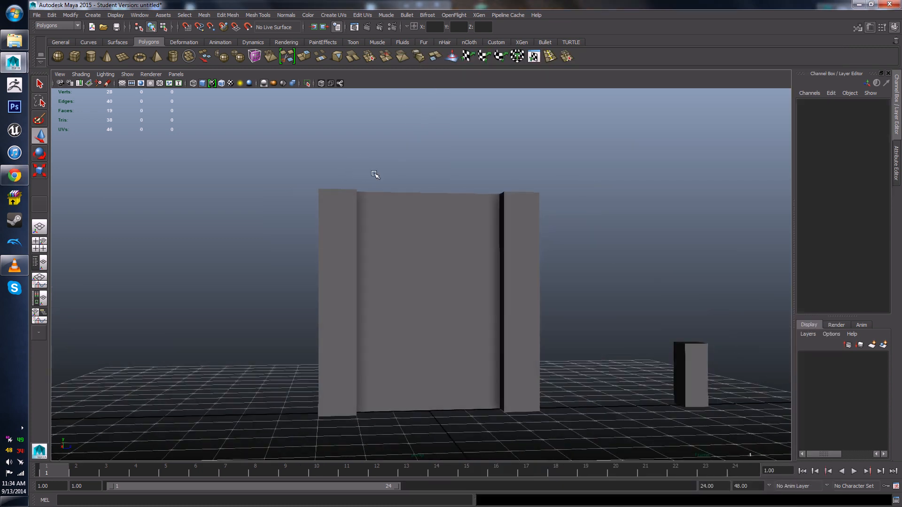
click(402, 249)
alt+drag(402, 250, 246, 169)
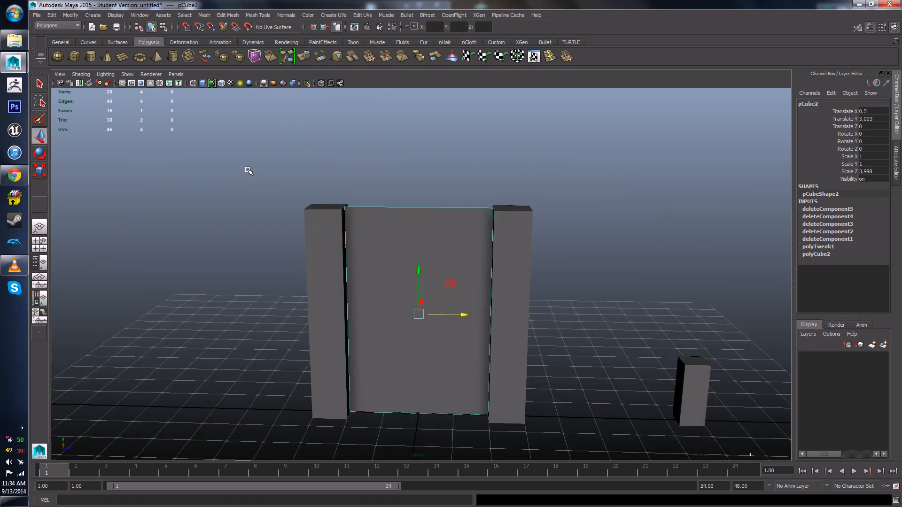
Step: Create a polygon cylinder at the origin and rotate it 90 degrees about Z
click(91, 56)
key(e)
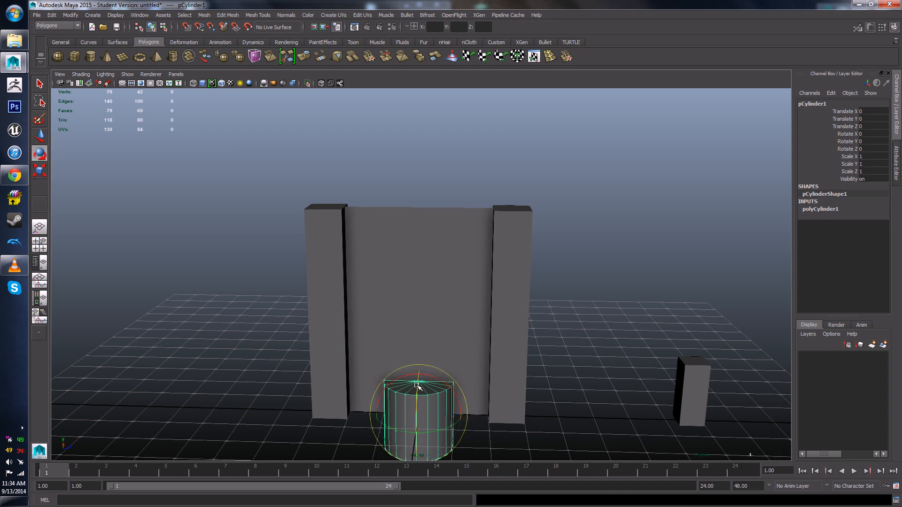
drag(417, 385, 461, 389)
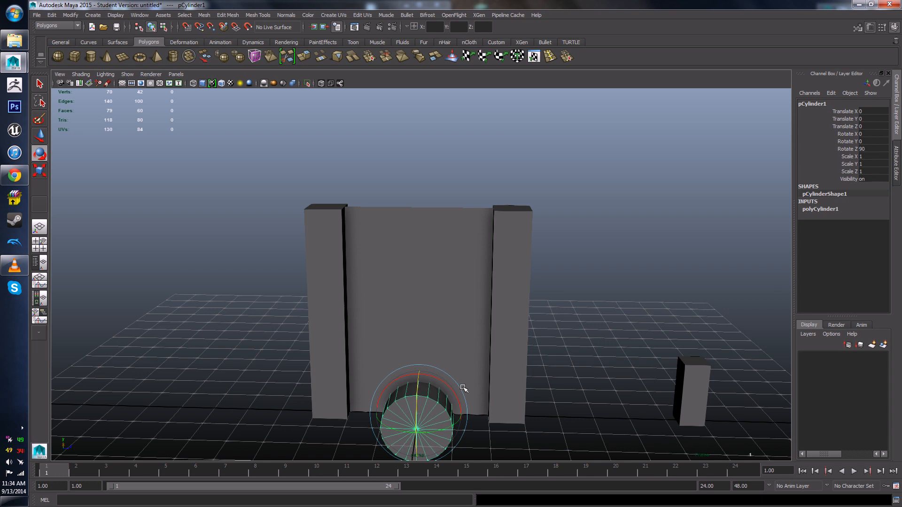
Step: Scale the cylinder uniformly to about 0.586 and raise it to about Y 4.582, centred in the upper part of the wall piece
key(w)
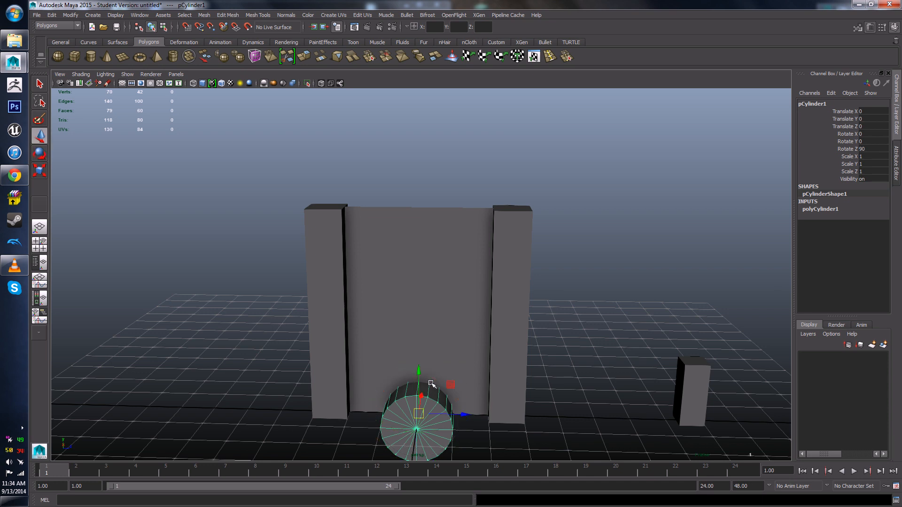
drag(417, 372, 395, 299)
key(r)
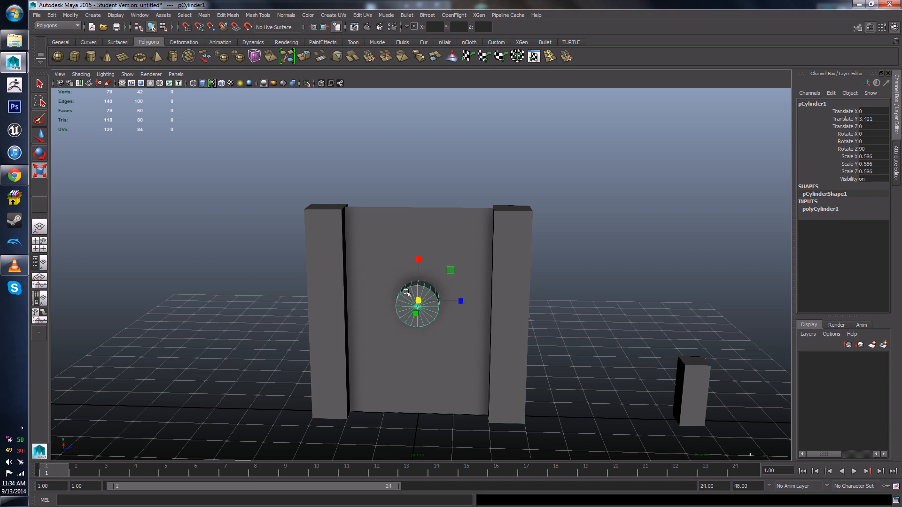
key(w)
drag(418, 257, 419, 216)
Step: Select the central wall piece and examine from several angles how the cylinder passes through it
click(589, 203)
alt+drag(587, 205, 488, 212)
scroll(476, 285, up, 3)
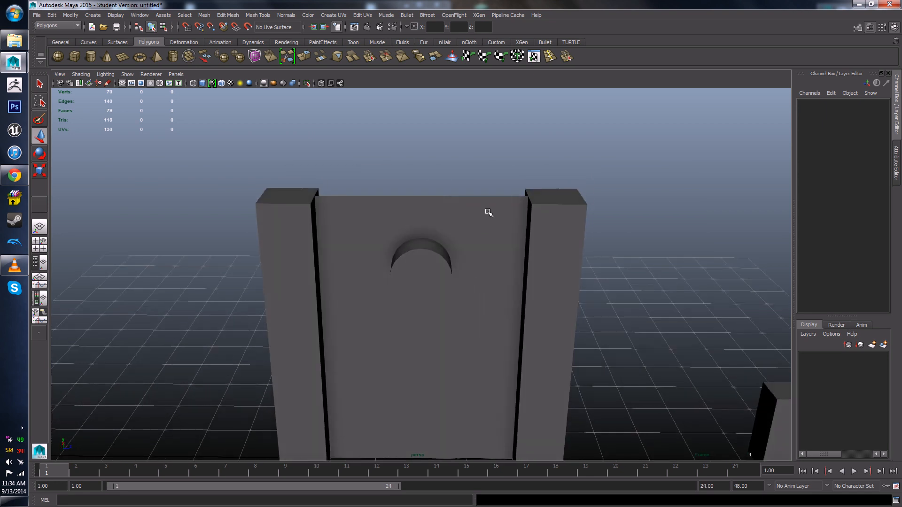
scroll(438, 253, up, 3)
click(319, 215)
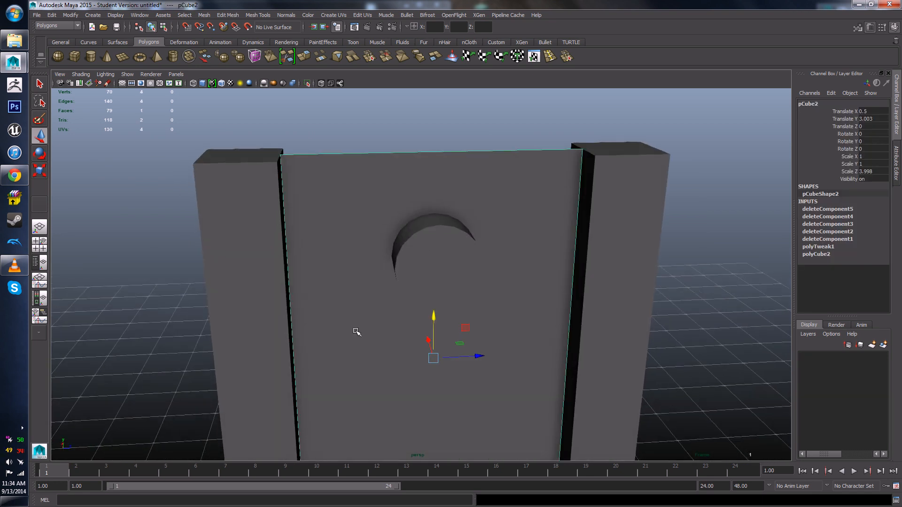
alt+drag(356, 331, 340, 327)
alt+middle_drag(392, 308, 406, 233)
scroll(406, 235, down, 3)
alt+drag(371, 252, 379, 285)
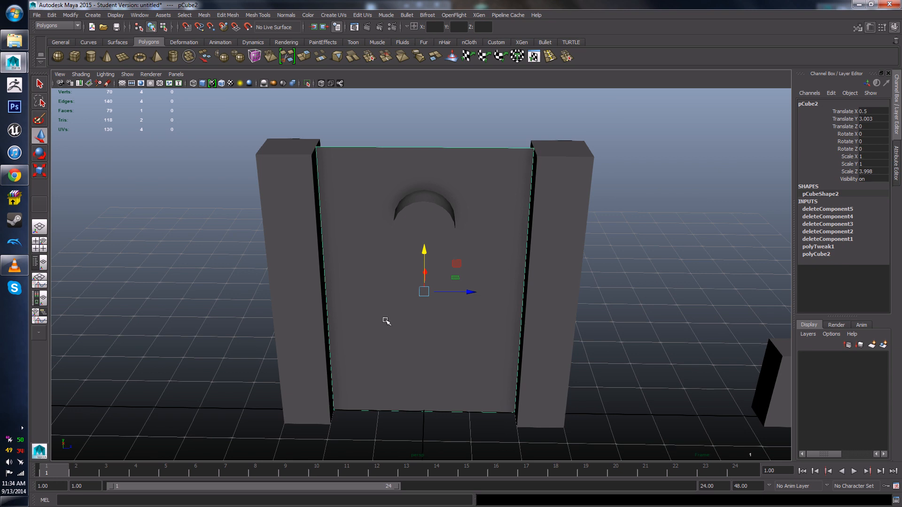
alt+drag(385, 321, 386, 278)
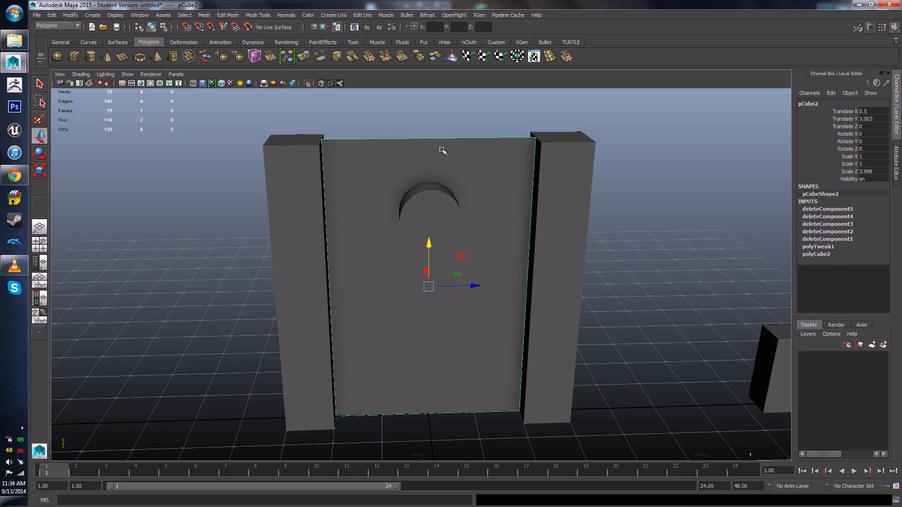
alt+middle_drag(413, 208, 413, 236)
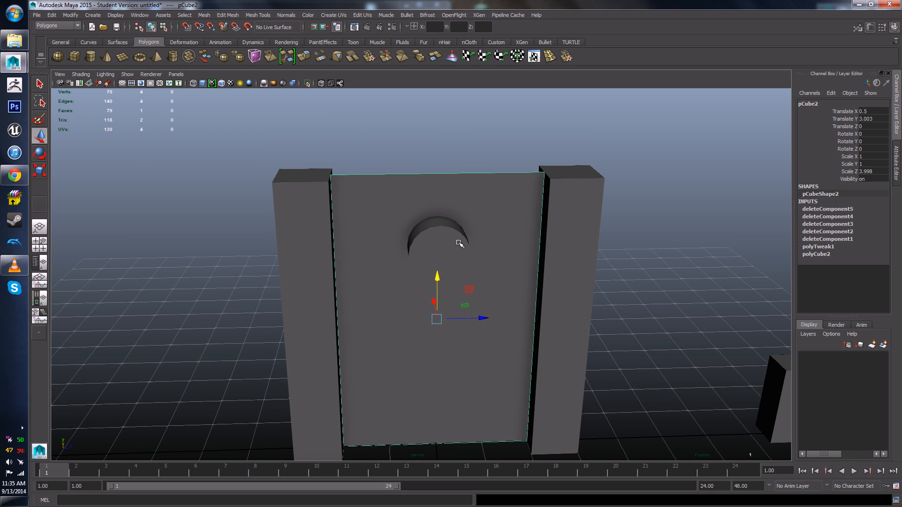
mouse_move(460, 243)
alt+mouse_down()
mouse_move(455, 228)
mouse_move(491, 283)
mouse_move(470, 240)
alt+mouse_up()
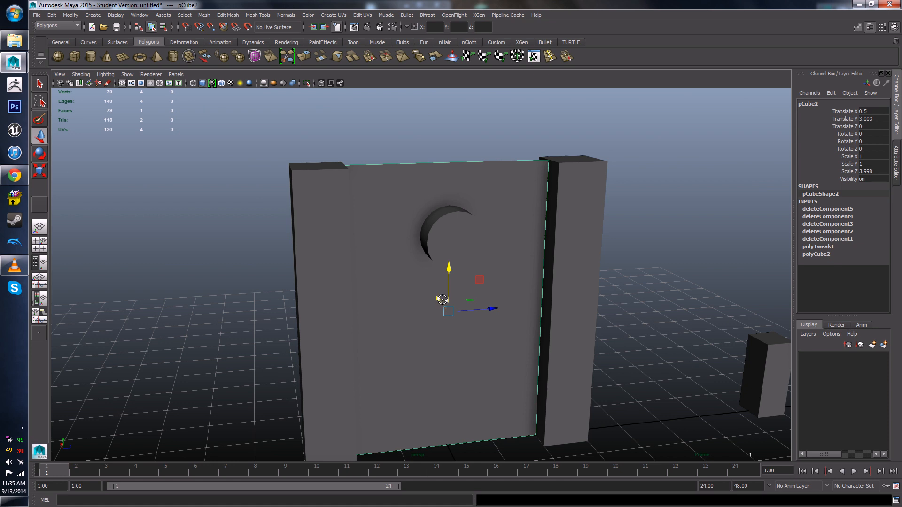
alt+drag(441, 302, 433, 301)
alt+drag(457, 229, 420, 247)
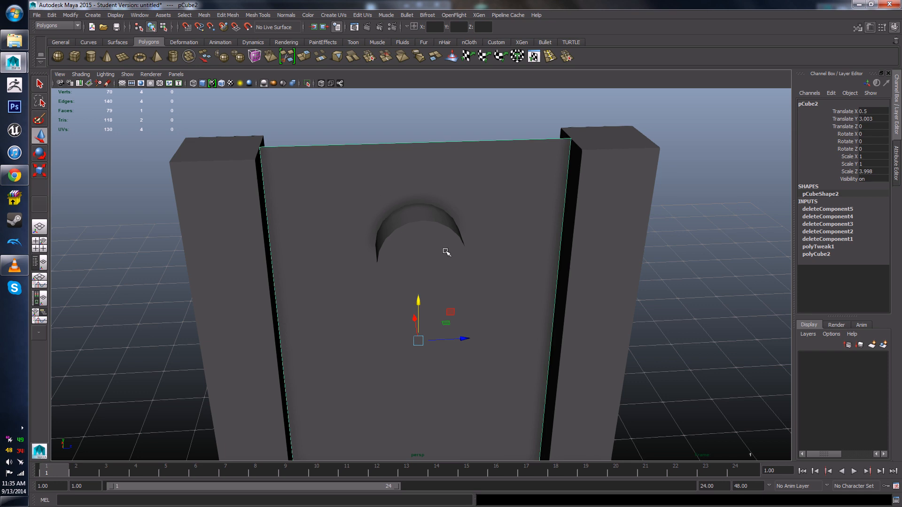
Step: Add the cylinder to the wall selection and subtract it from the wall with Boolean Difference
click(425, 233)
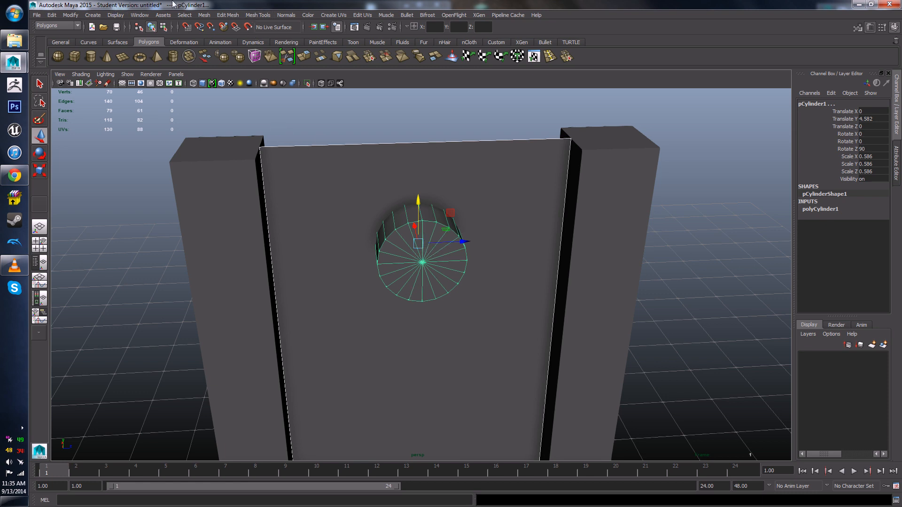
click(205, 15)
mouse_move(262, 16)
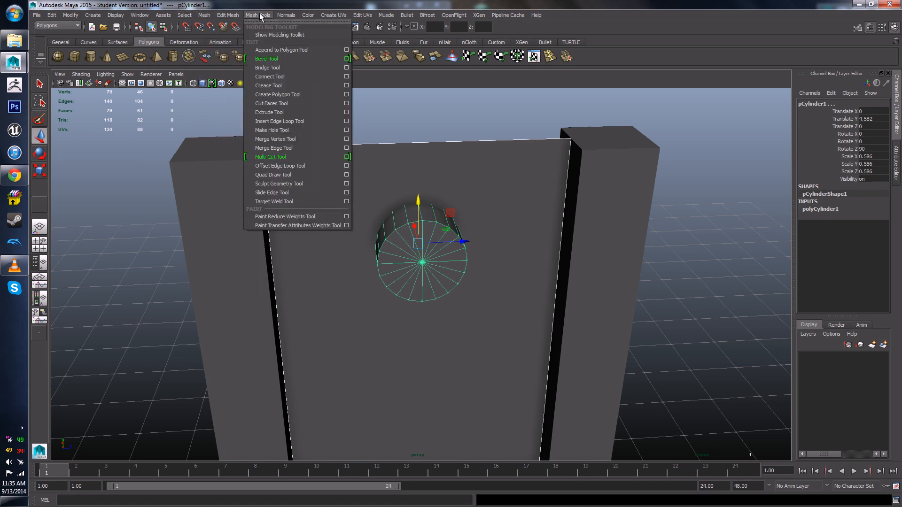
mouse_move(230, 18)
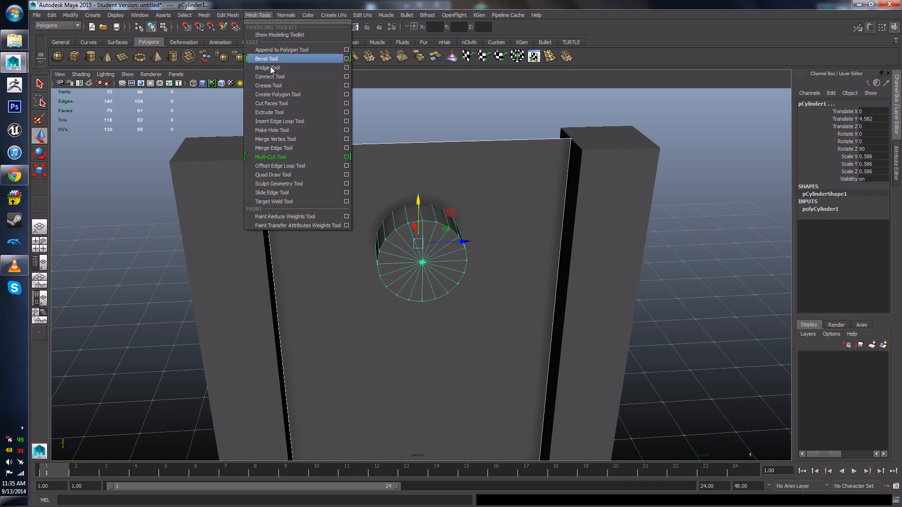
mouse_move(203, 17)
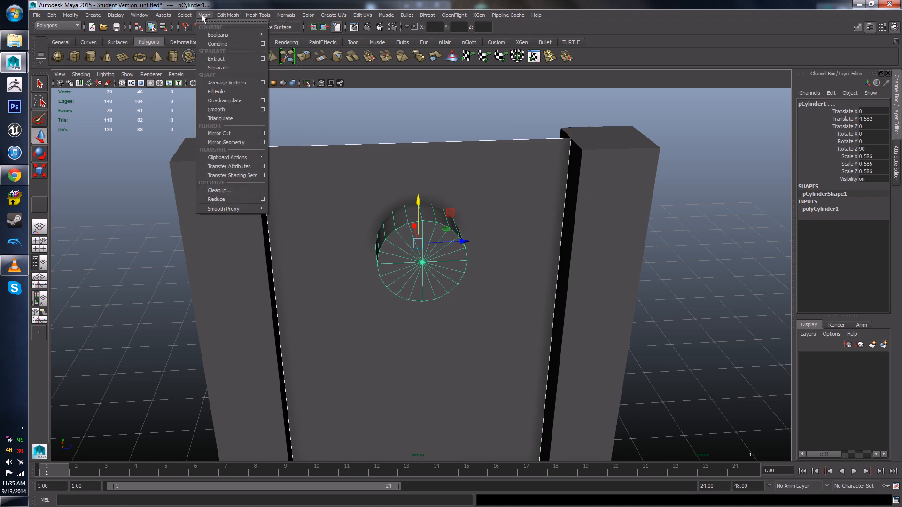
mouse_move(212, 34)
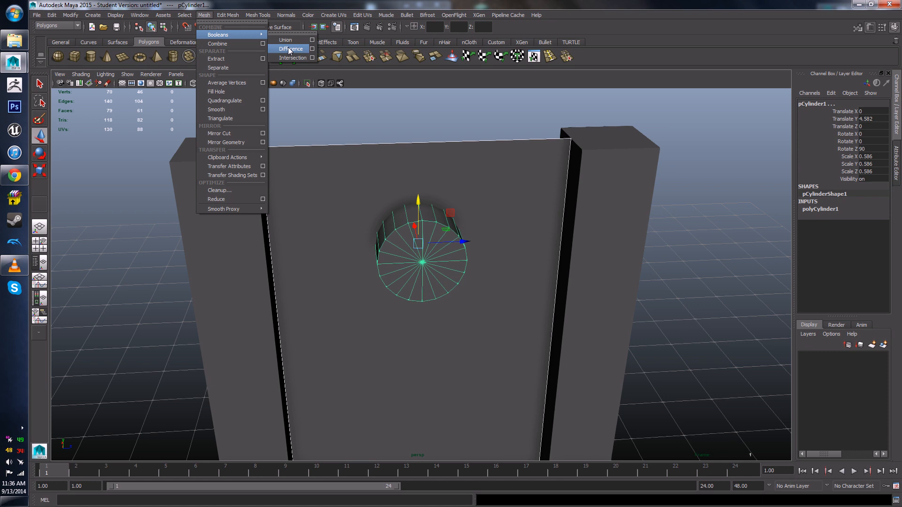
click(288, 48)
alt+drag(494, 196, 466, 183)
scroll(416, 203, up, 3)
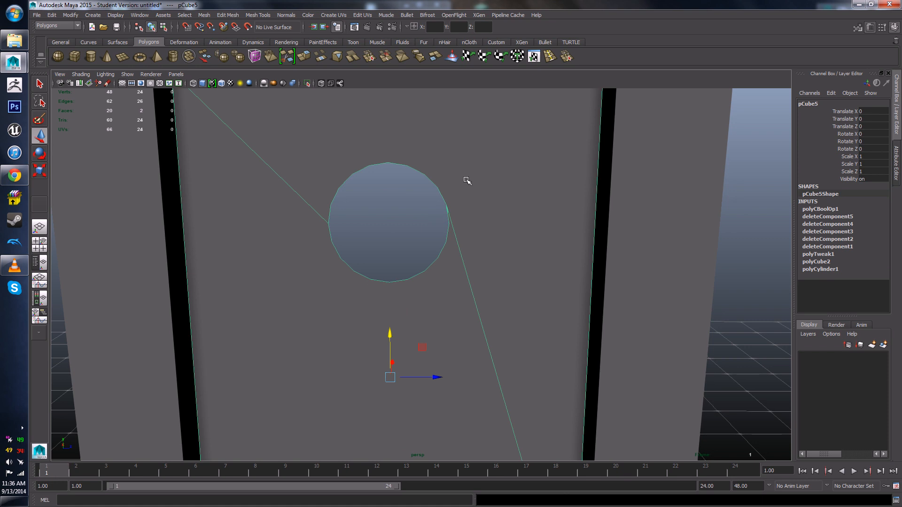
Step: Select the ring of vertices around the circular hole in the wall piece
scroll(477, 202, down, 3)
alt+drag(478, 202, 340, 167)
scroll(485, 219, up, 3)
right_click(326, 157)
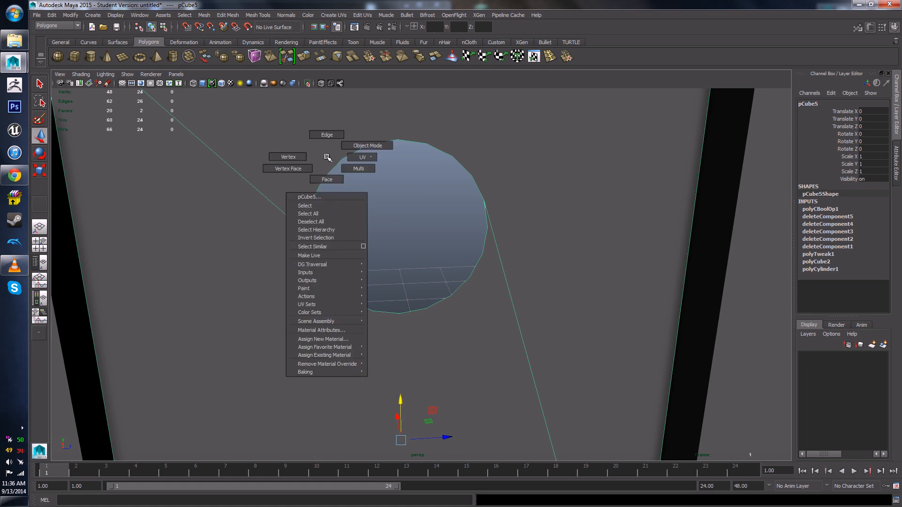
right_drag(326, 157, 310, 155)
drag(277, 112, 517, 351)
scroll(505, 263, down, 3)
alt+drag(495, 263, 482, 236)
scroll(483, 254, down, 3)
scroll(477, 294, down, 4)
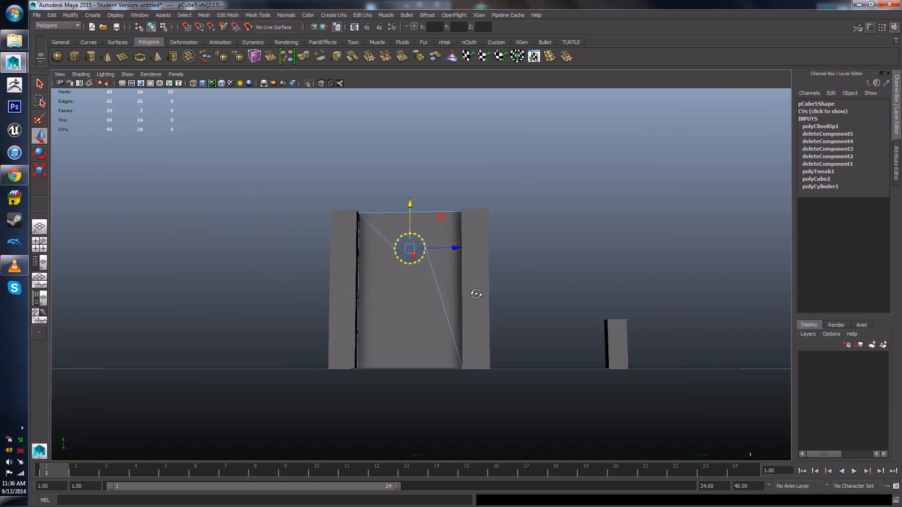
Step: Clear the vertex selection, return to object mode, and inspect the wall's hole and its edges from several angles
scroll(463, 298, up, 3)
alt+drag(461, 299, 506, 280)
scroll(492, 289, up, 2)
click(609, 234)
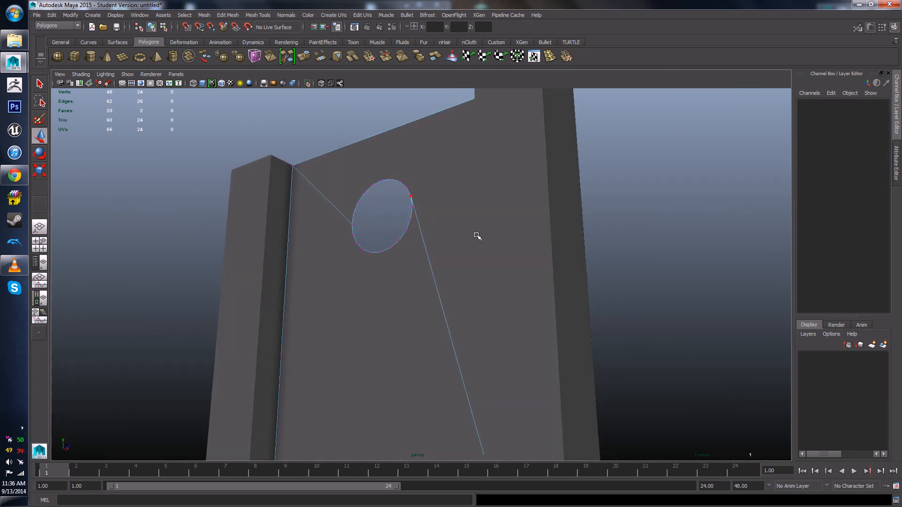
right_drag(413, 191, 470, 157)
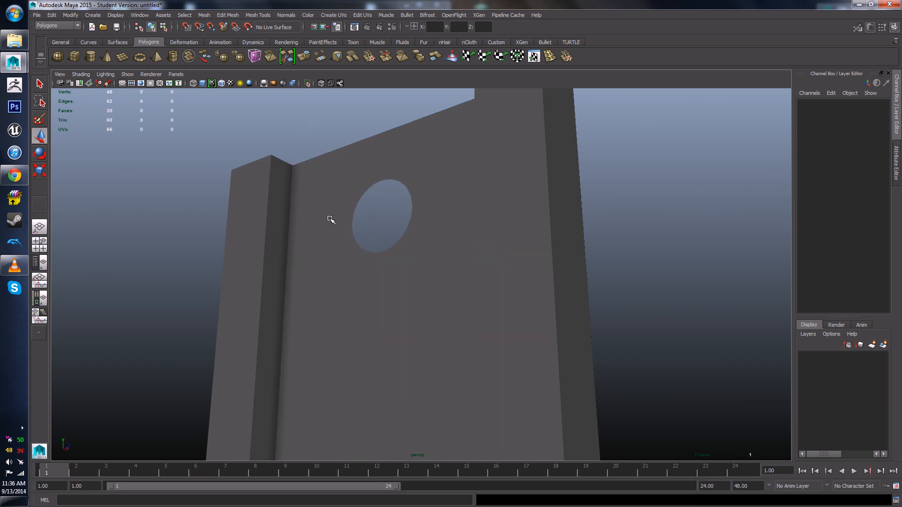
scroll(331, 219, down, 3)
alt+drag(342, 238, 372, 260)
scroll(372, 260, up, 5)
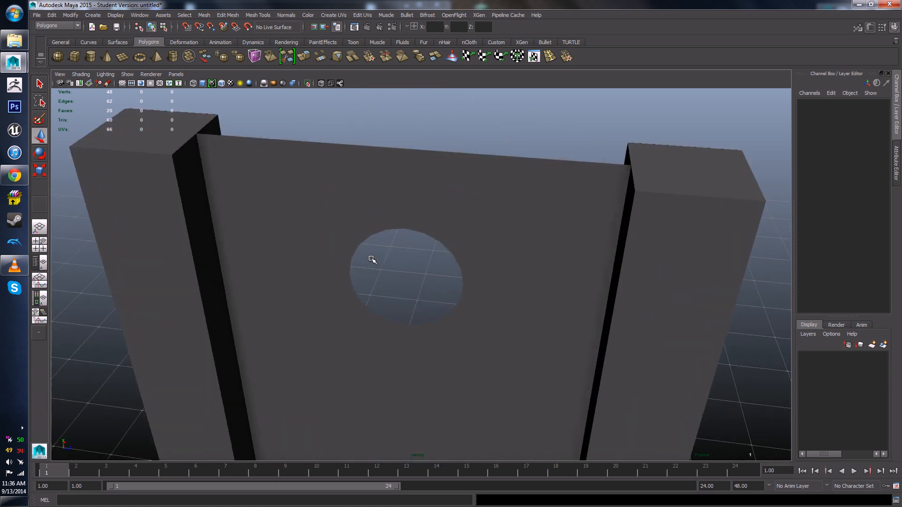
click(364, 208)
alt+drag(350, 231, 448, 230)
scroll(448, 228, up, 3)
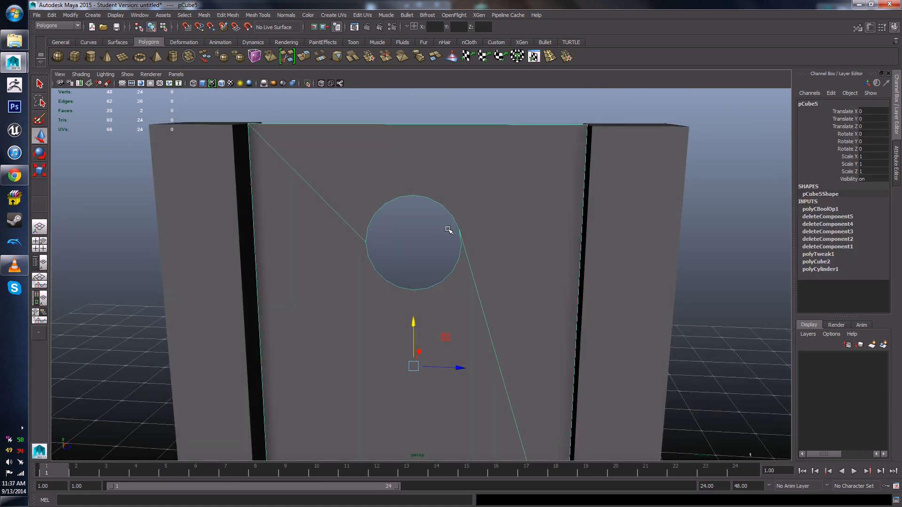
Step: Undo the vertex selection and the Boolean Difference to restore the separate wall and cylinder
key(ctrl+z)
key(ctrl+z)
key(ctrl+z)
key(ctrl+z)
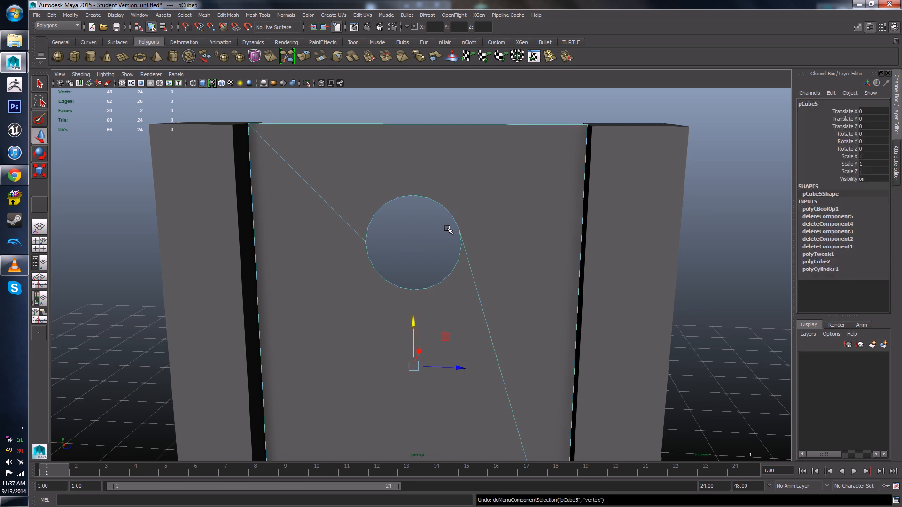
key(ctrl+z)
Step: Set the cylinder's Subdivisions Axis to 12
alt+drag(408, 259, 394, 282)
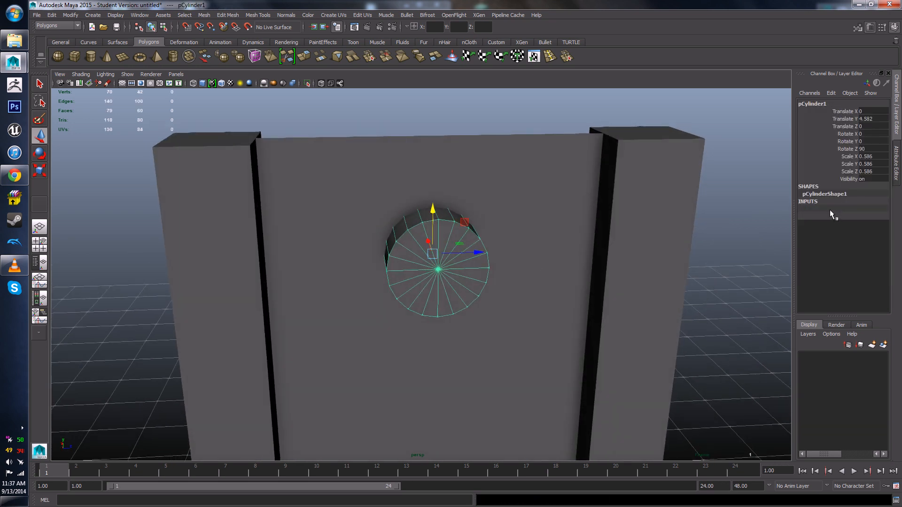
click(830, 210)
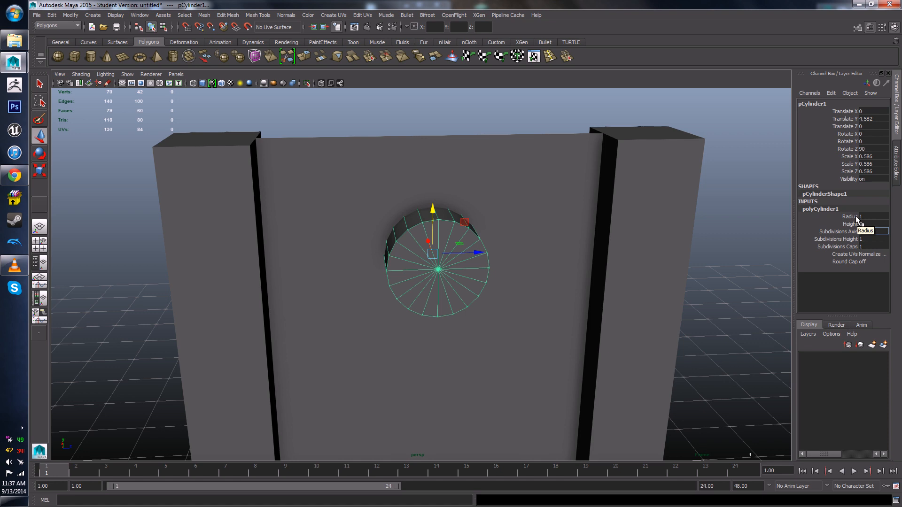
text(12)
key(Return)
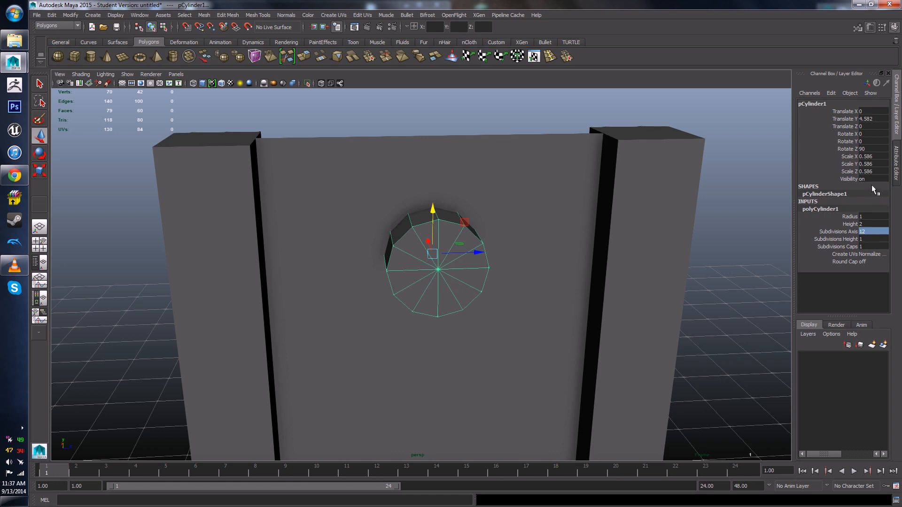
double_click(867, 231)
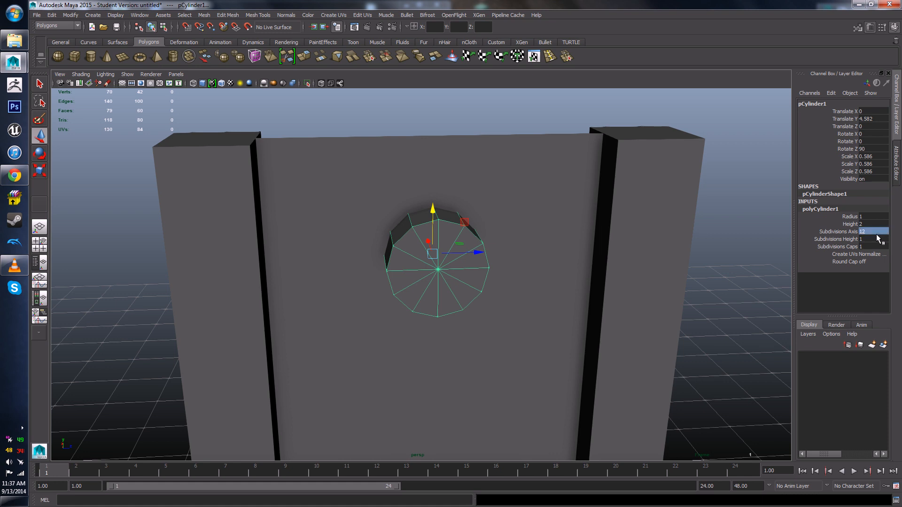
Step: Clear the selection and examine the lower-resolution cylinder in the wall from the front, below and above
click(685, 235)
scroll(656, 263, down, 5)
alt+drag(656, 264, 641, 262)
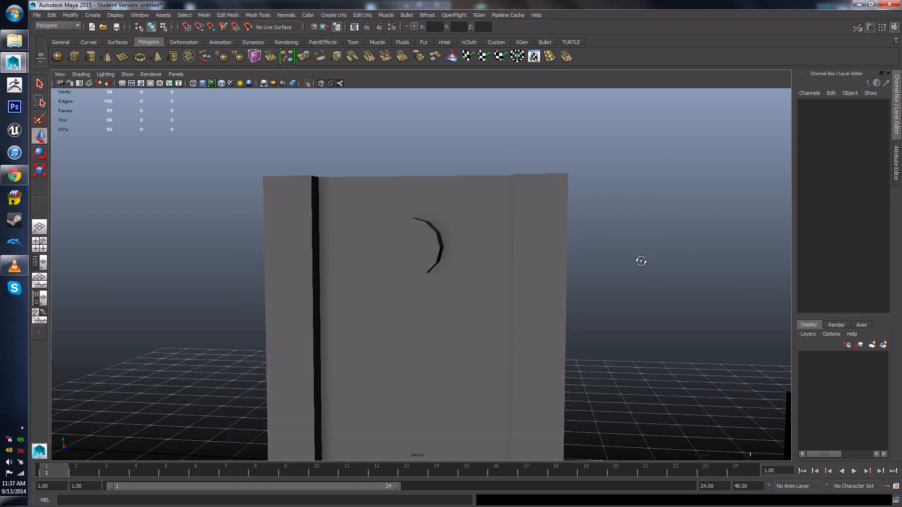
scroll(641, 261, up, 2)
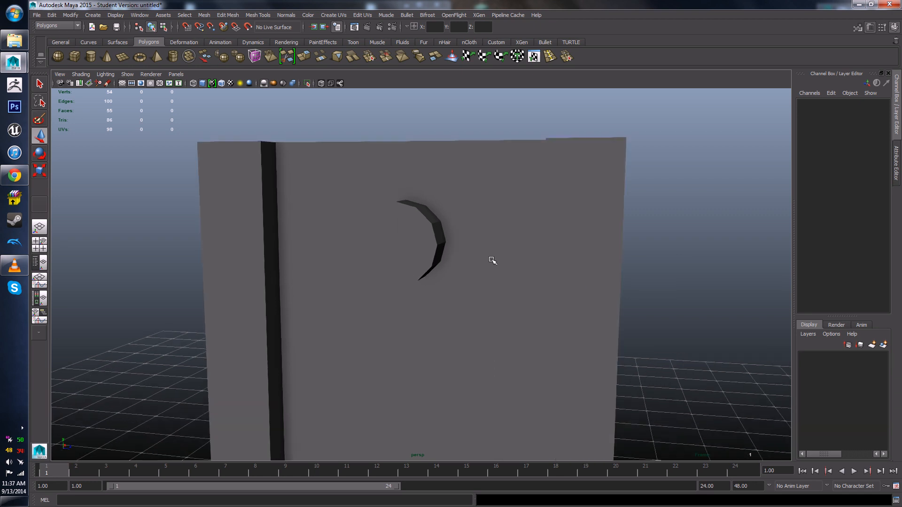
scroll(511, 255, up, 3)
alt+drag(399, 212, 427, 255)
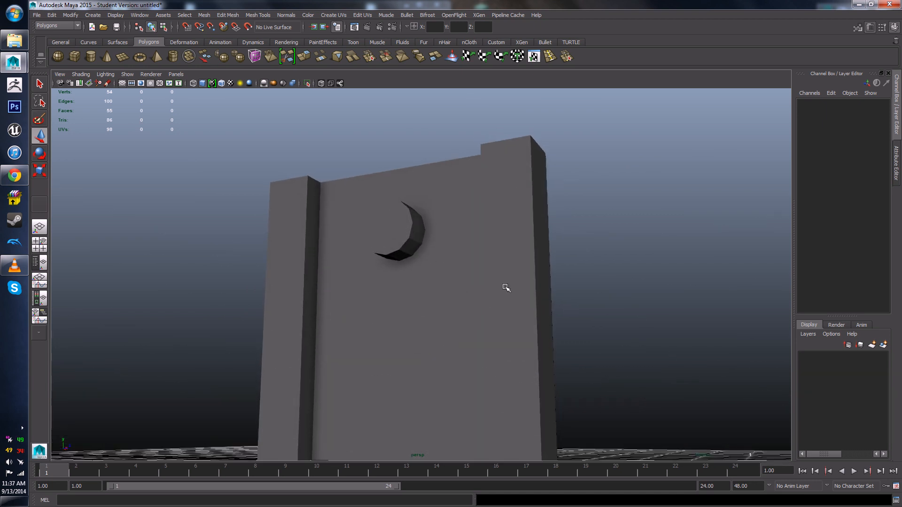
alt+drag(345, 282, 352, 215)
Step: Subtract the 12-sided cylinder from the central wall with a Boolean Difference, selecting the wall first and the cylinder second
click(372, 227)
click(417, 262)
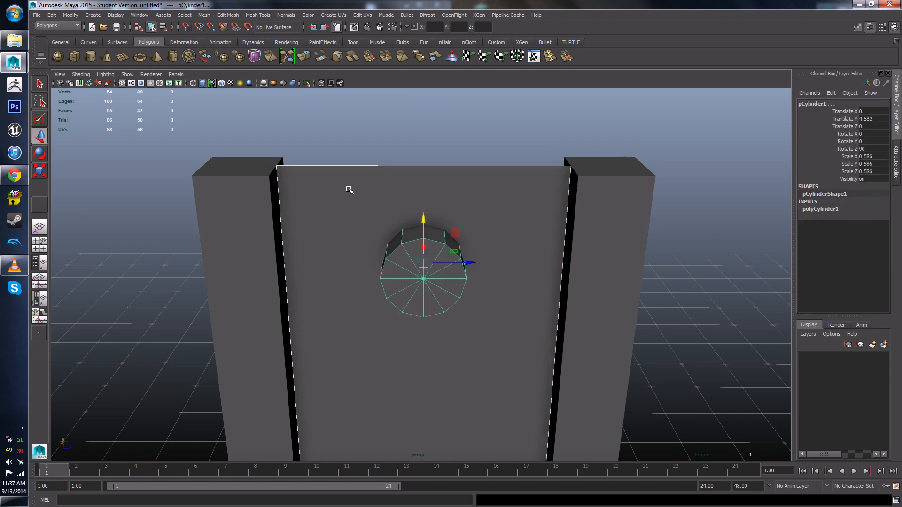
click(306, 203)
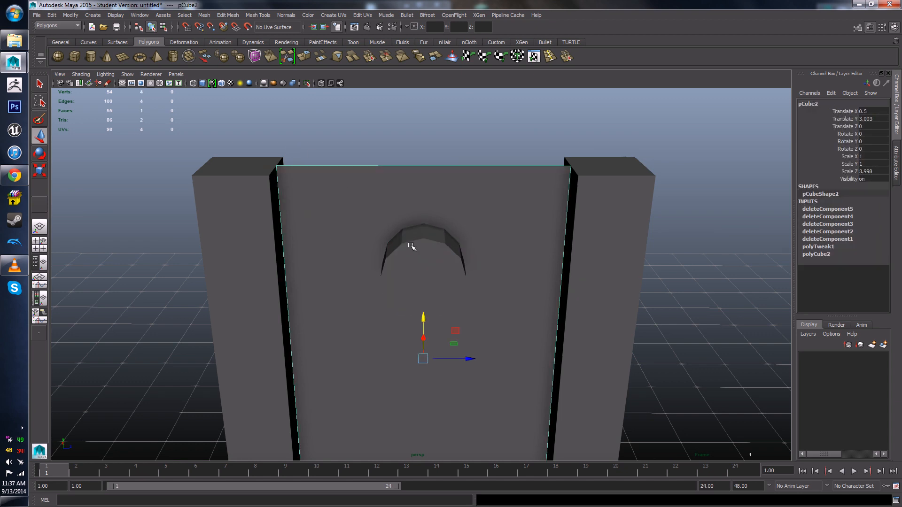
click(423, 258)
click(220, 15)
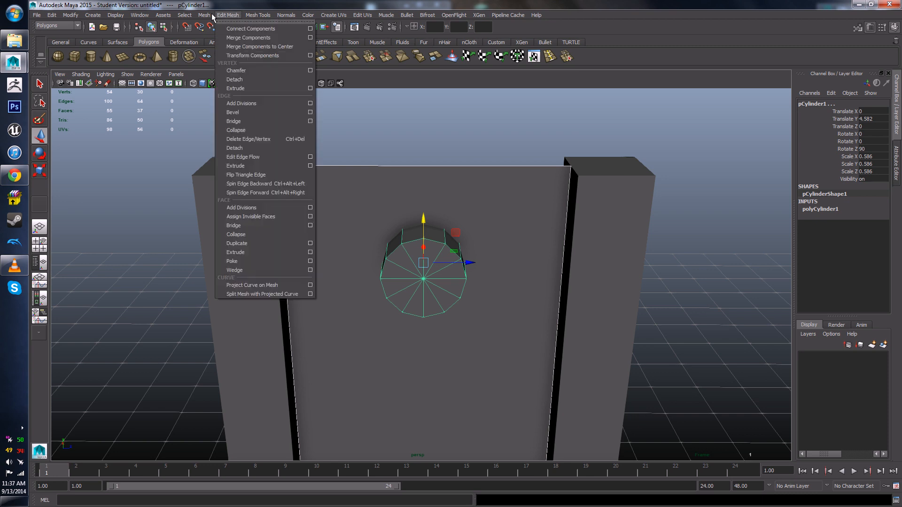
mouse_move(199, 16)
mouse_move(221, 35)
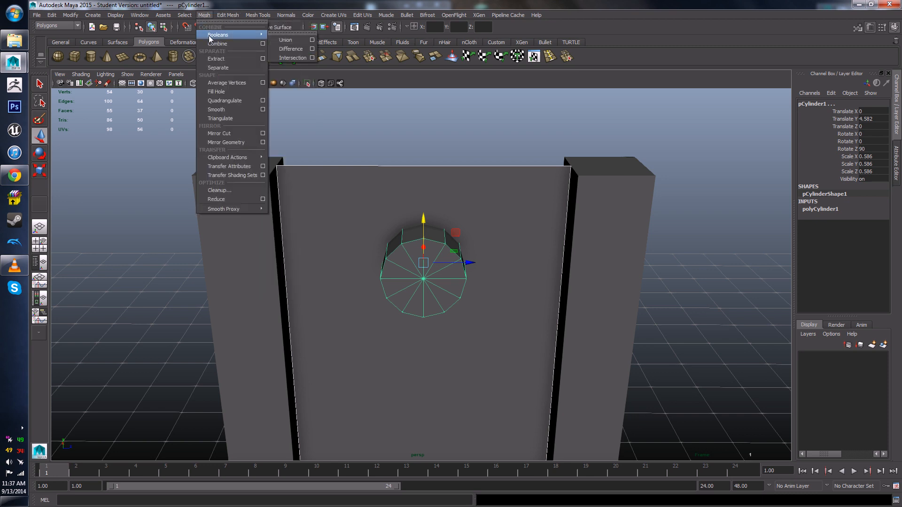
click(285, 44)
scroll(408, 183, down, 1)
scroll(470, 249, up, 2)
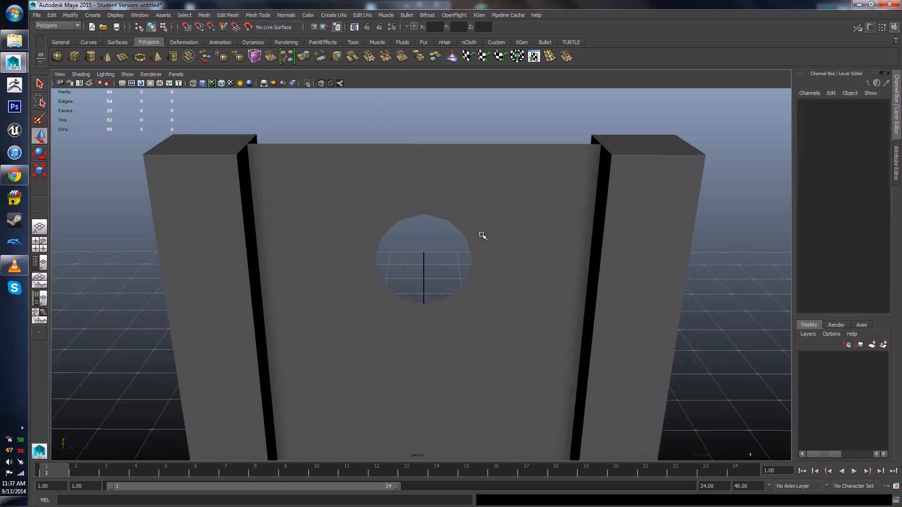
Step: Select the cut wall and examine the edges running from the round opening to its upper and lower corners
click(499, 189)
alt+drag(444, 197, 479, 201)
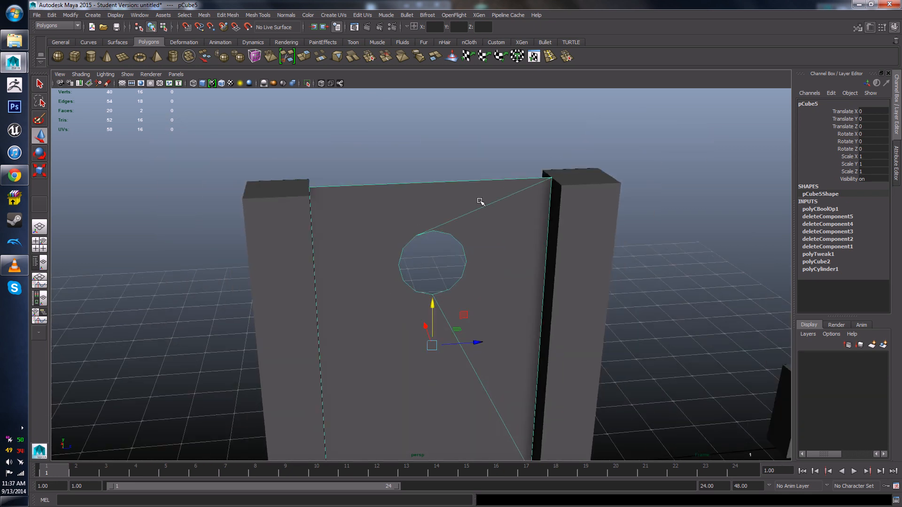
alt+middle_drag(515, 276, 510, 243)
scroll(508, 248, up, 3)
alt+drag(501, 255, 487, 245)
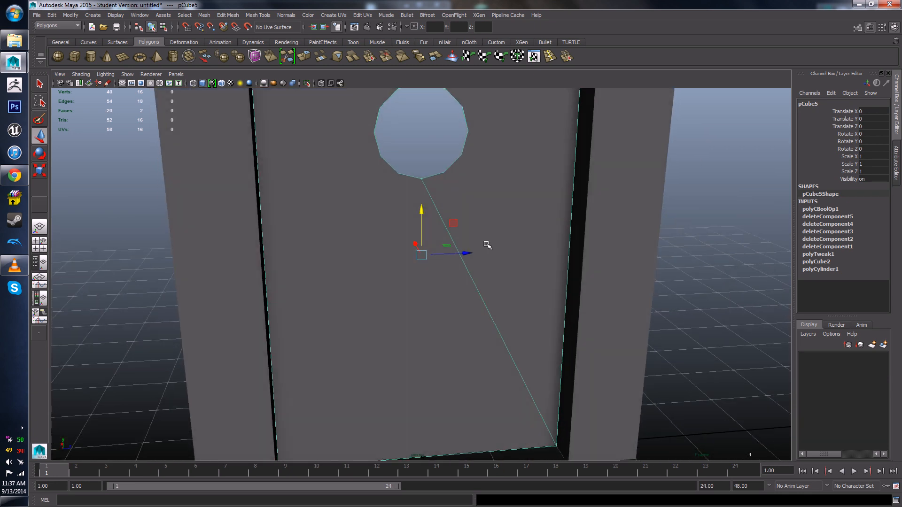
scroll(461, 278, down, 3)
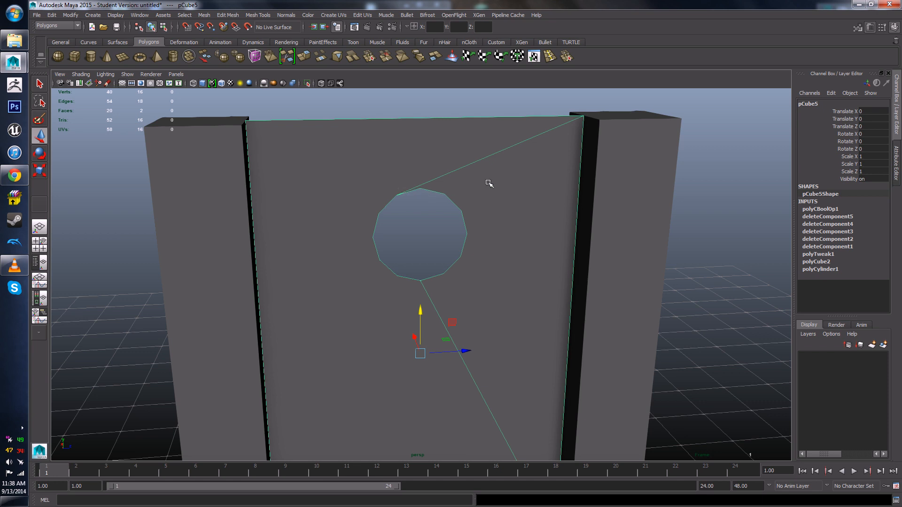
scroll(516, 213, up, 3)
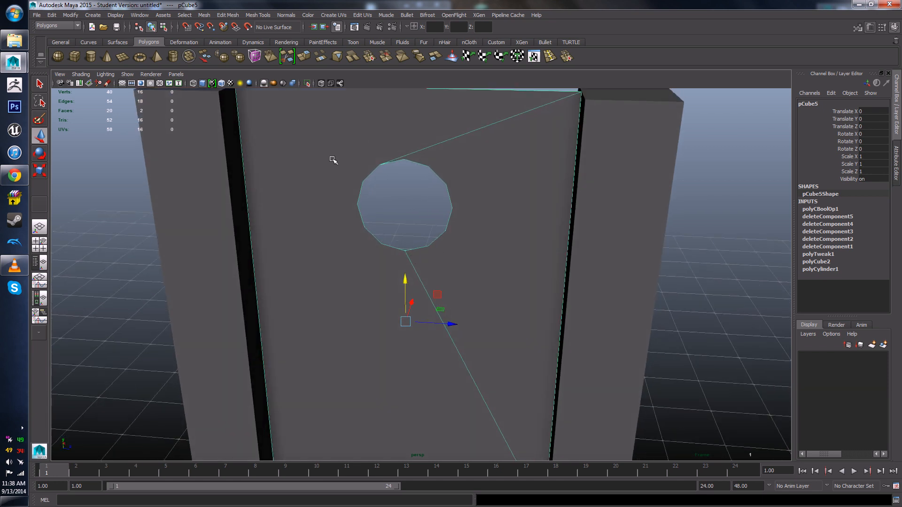
scroll(376, 227, down, 5)
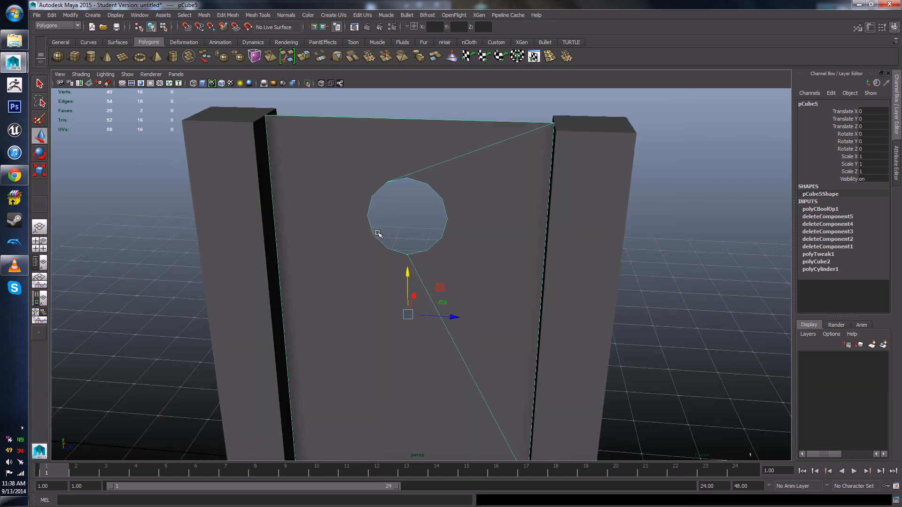
key([)
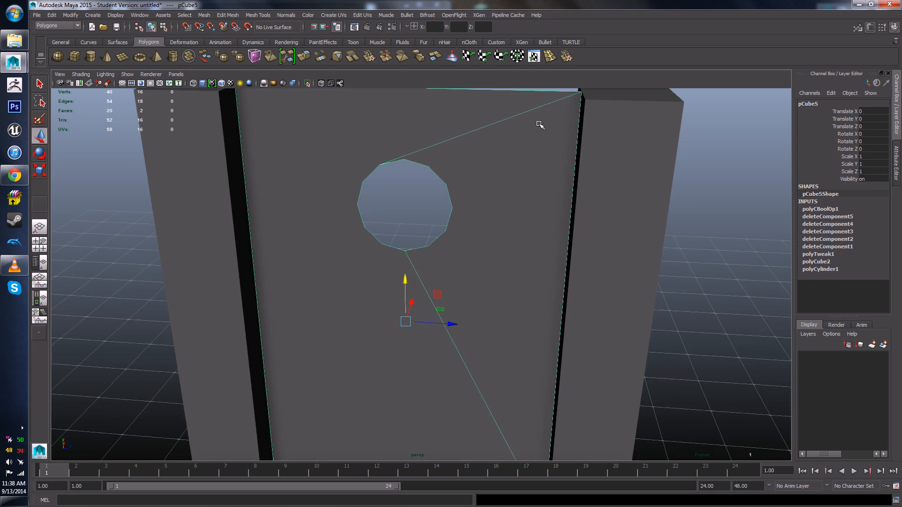
alt+drag(442, 227, 438, 268)
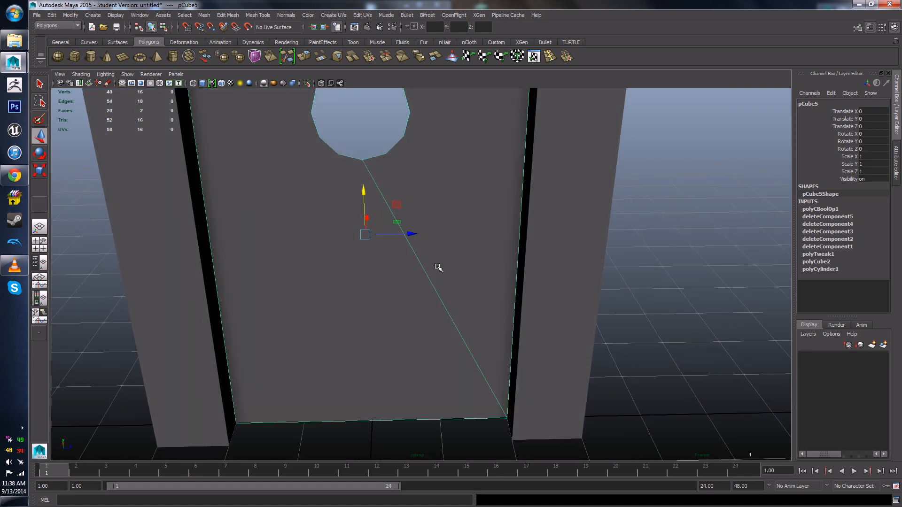
Step: Delete the two diagonal edges that connect the round hole to the panel's corners
alt+middle_drag(353, 170, 394, 258)
alt+drag(393, 258, 393, 251)
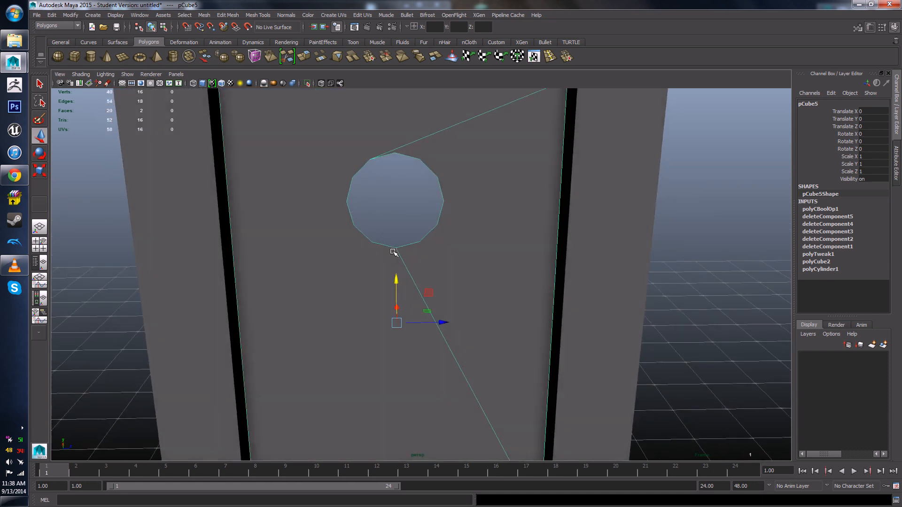
alt+middle_drag(401, 247, 384, 269)
alt+drag(423, 225, 424, 218)
scroll(420, 213, down, 2)
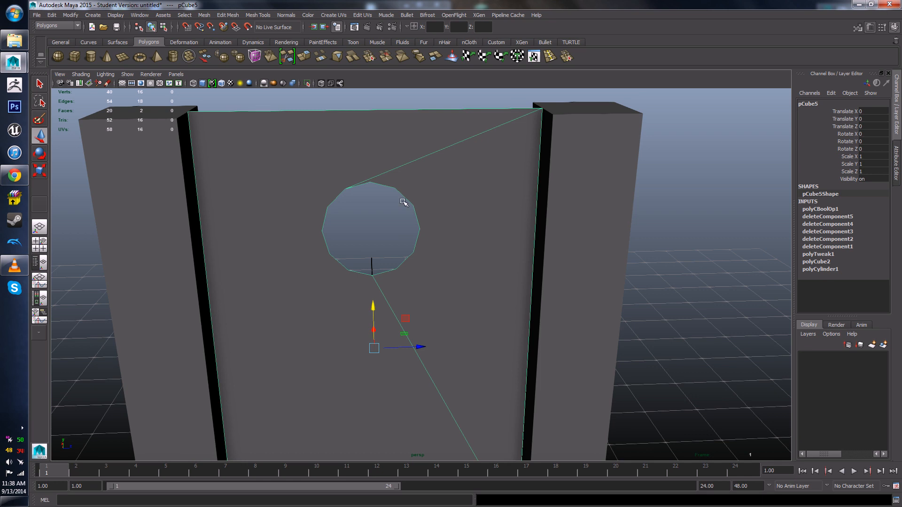
scroll(409, 291, down, 3)
right_drag(410, 291, 429, 237)
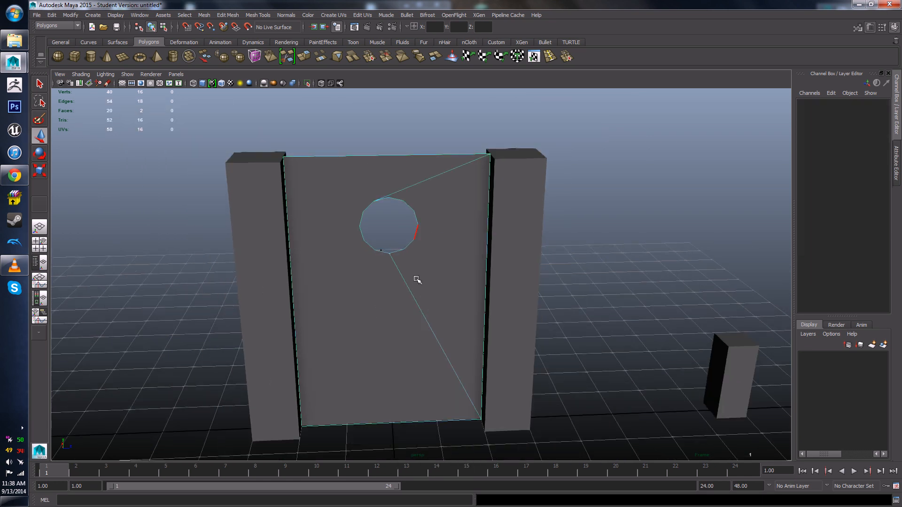
click(413, 306)
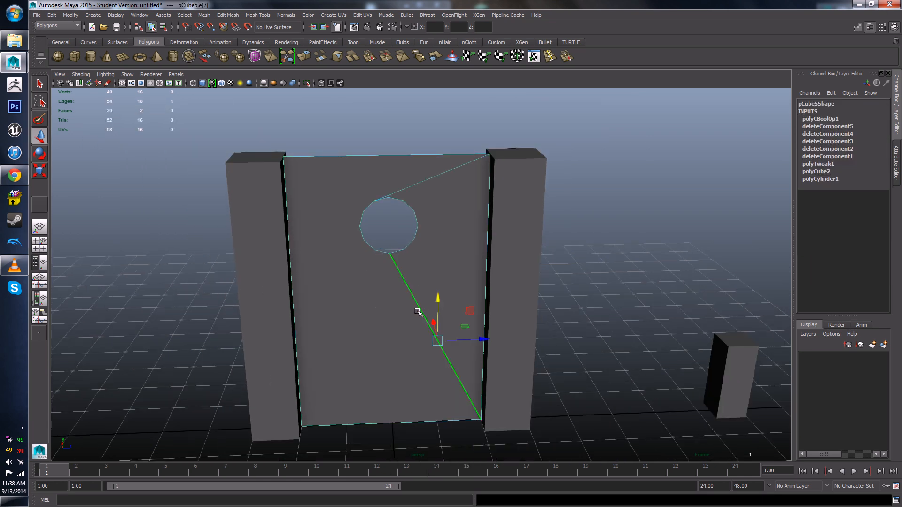
key(Delete)
click(385, 314)
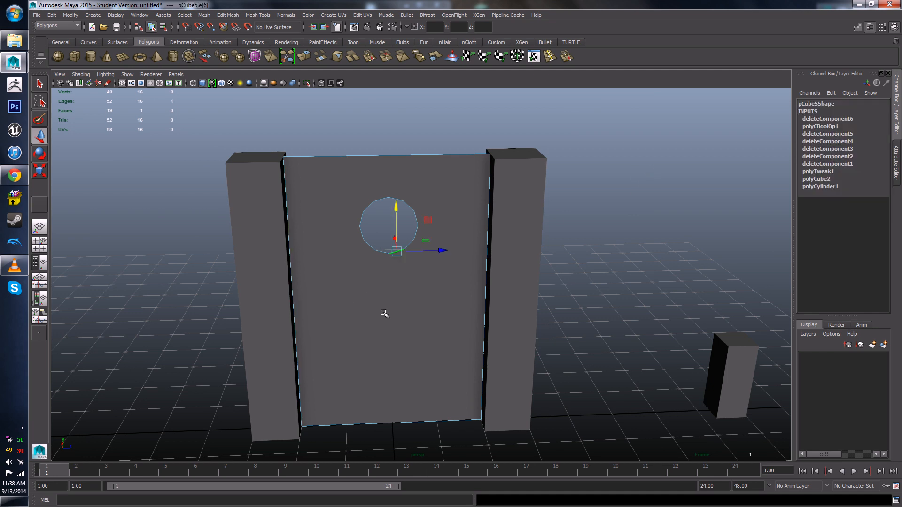
alt+middle_drag(385, 323, 385, 292)
right_drag(385, 291, 421, 274)
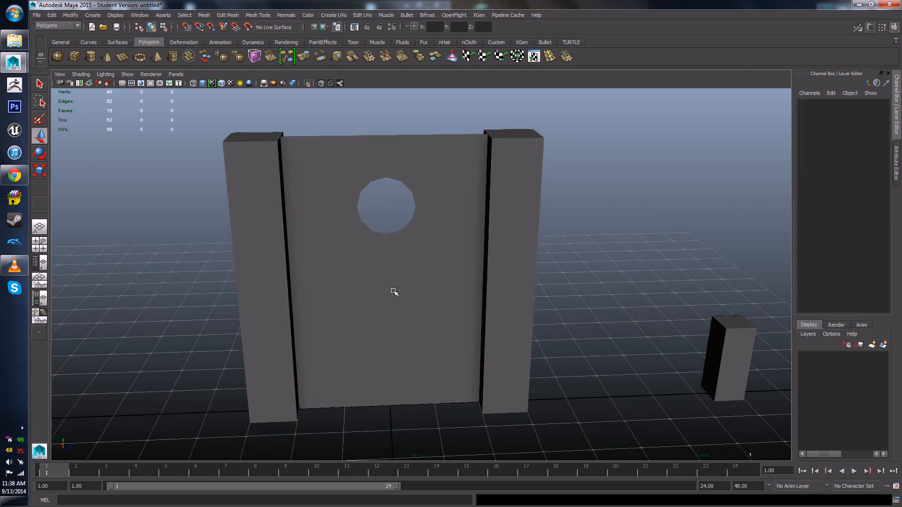
Step: Cut a vertical edge from the lowest vertex of the hole down to the panel's bottom edge
alt+drag(386, 387, 366, 400)
alt+middle_drag(365, 399, 354, 356)
alt+drag(370, 356, 404, 348)
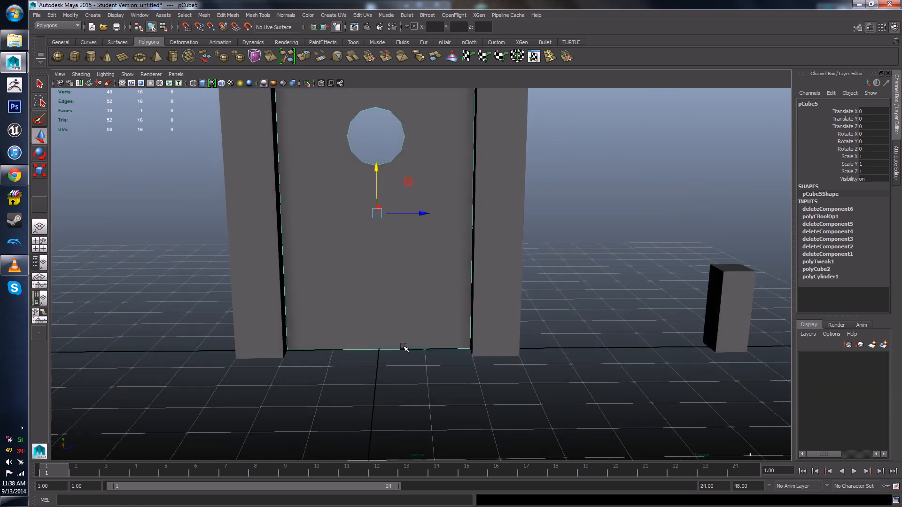
alt+middle_drag(391, 346, 403, 390)
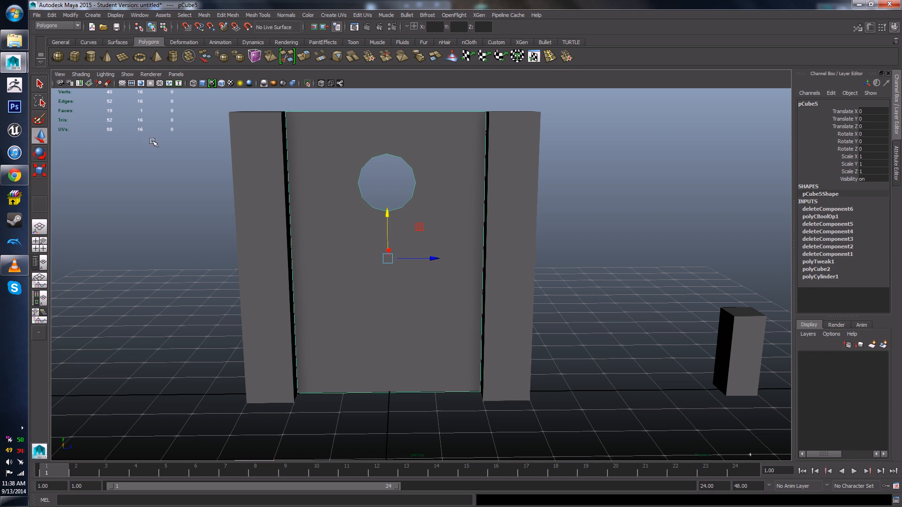
click(288, 61)
click(387, 212)
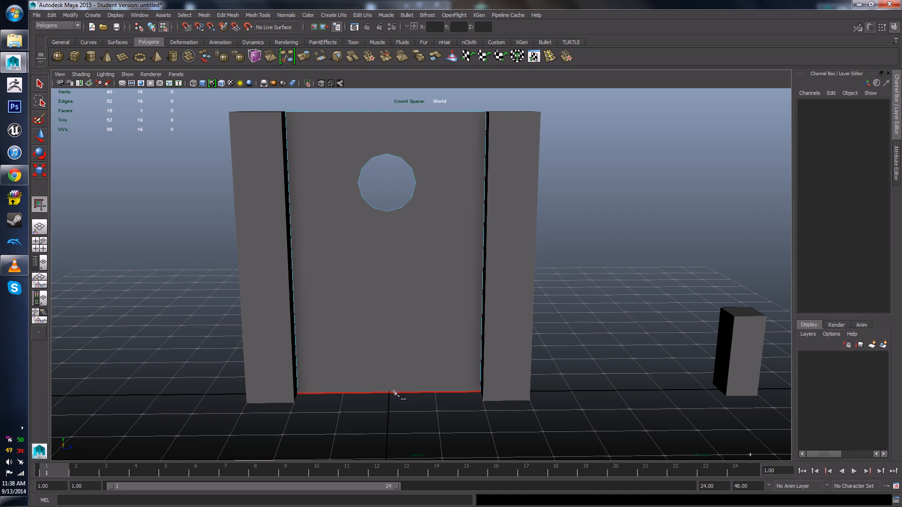
click(386, 212)
click(389, 393)
key(Return)
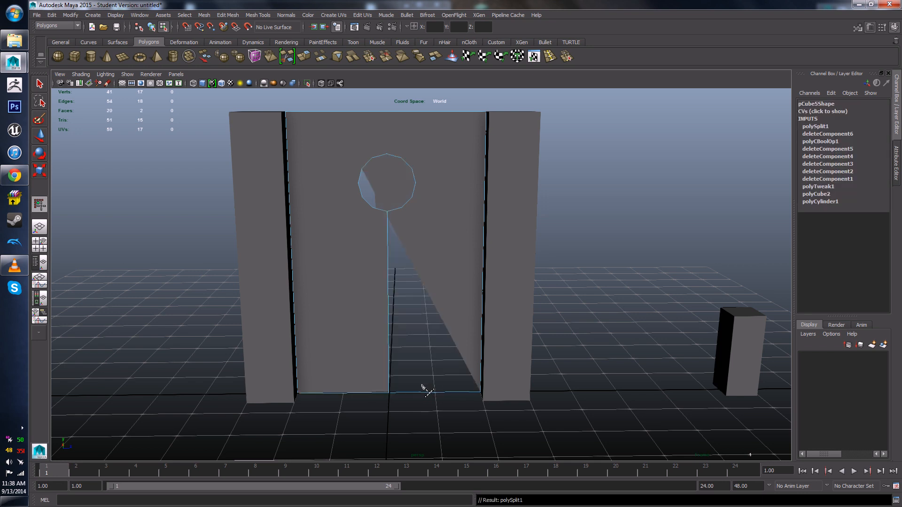
alt+drag(410, 375, 420, 369)
click(366, 184)
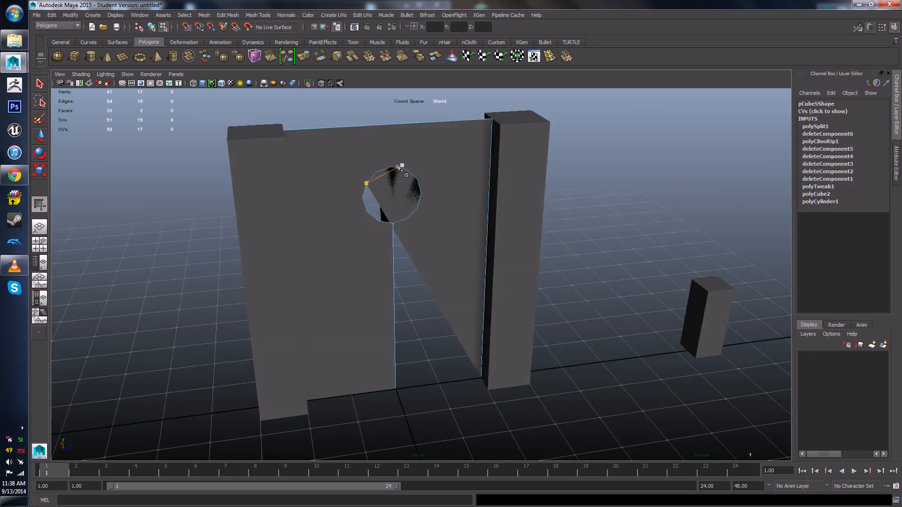
key(q)
alt+middle_drag(370, 208, 381, 236)
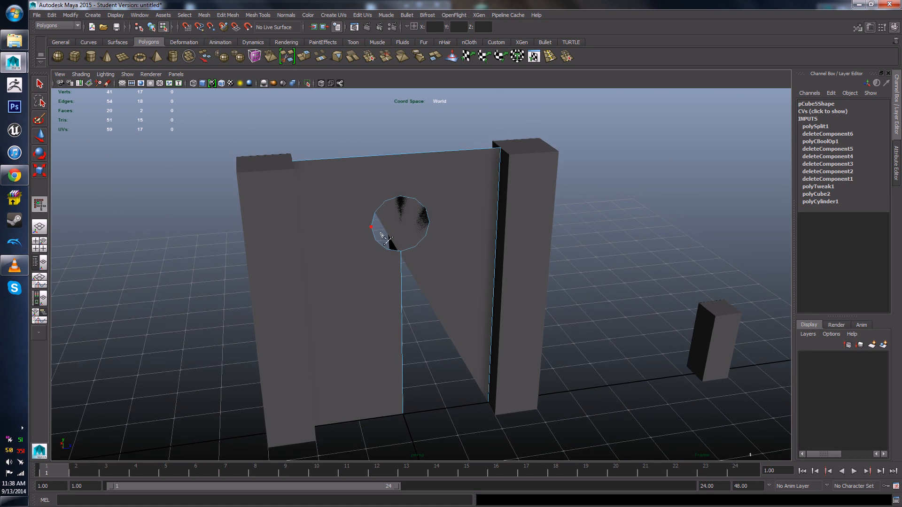
alt+drag(381, 236, 360, 240)
scroll(360, 241, up, 3)
right_drag(432, 218, 456, 219)
click(454, 218)
key(w)
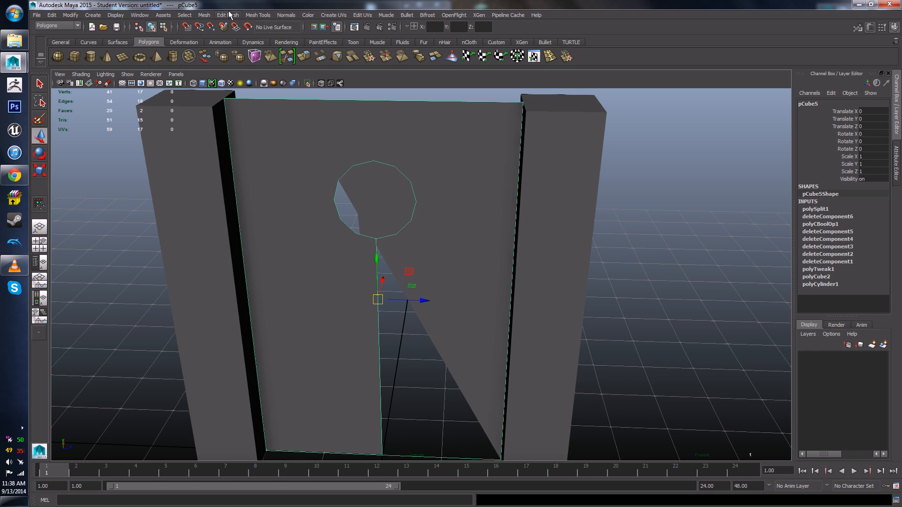
Step: Try to cut an edge with Multi-Cut from the hole's upper rim towards the panel's top edge
click(250, 15)
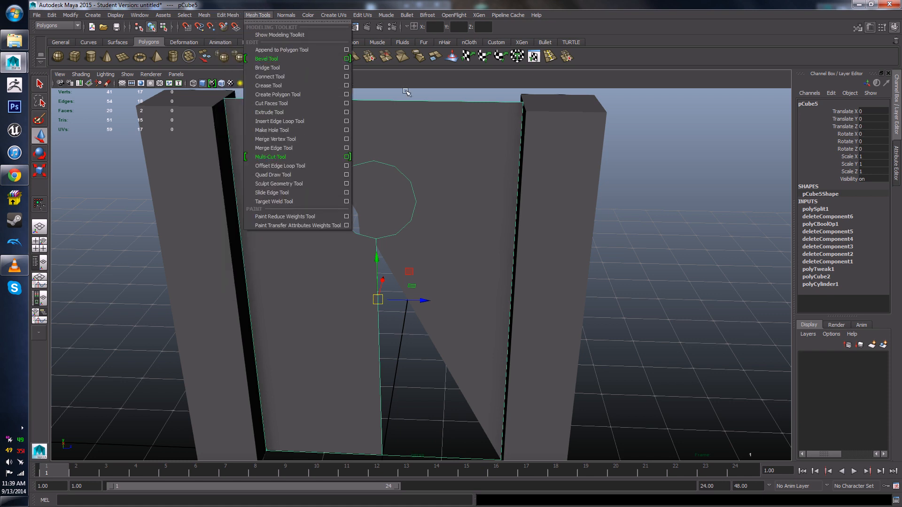
click(436, 99)
alt+drag(398, 96, 407, 108)
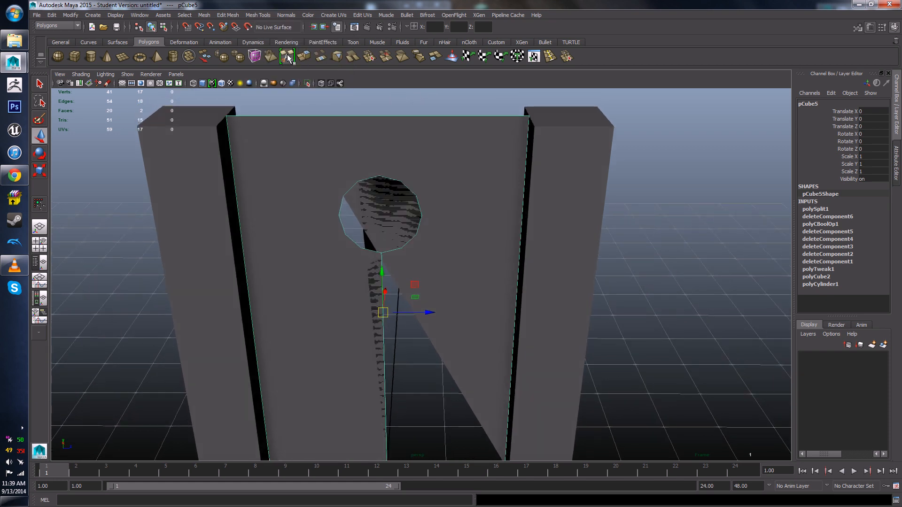
click(287, 57)
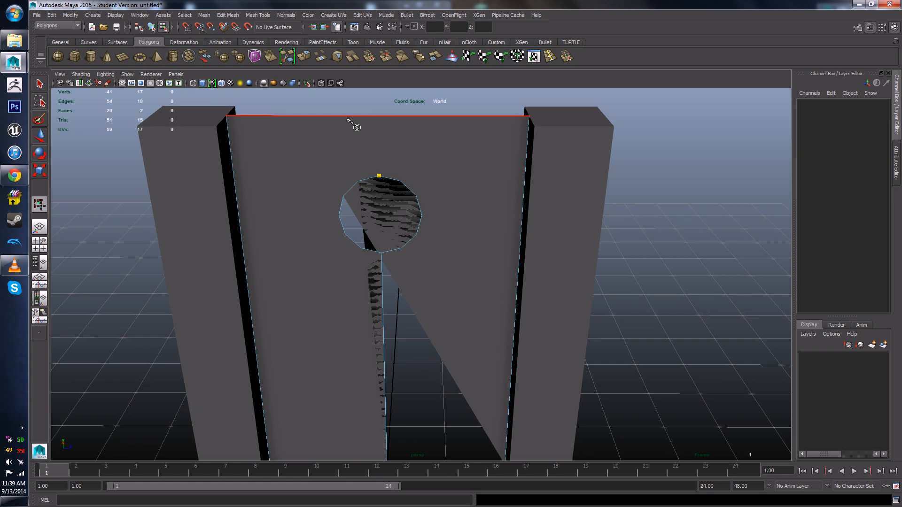
click(344, 196)
scroll(347, 165, down, 5)
alt+drag(367, 218, 372, 196)
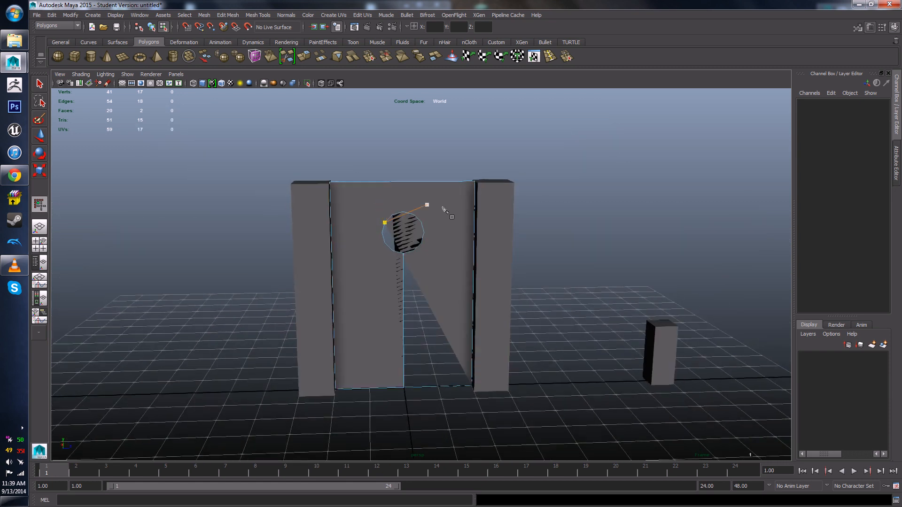
Step: Undo the cuts, the edge deletions and the Boolean, back to the separate panel and cylinder
key(ctrl+z)
key(ctrl+z)
key(ctrl+z)
key(ctrl+z)
key(ctrl+z)
key(ctrl+z)
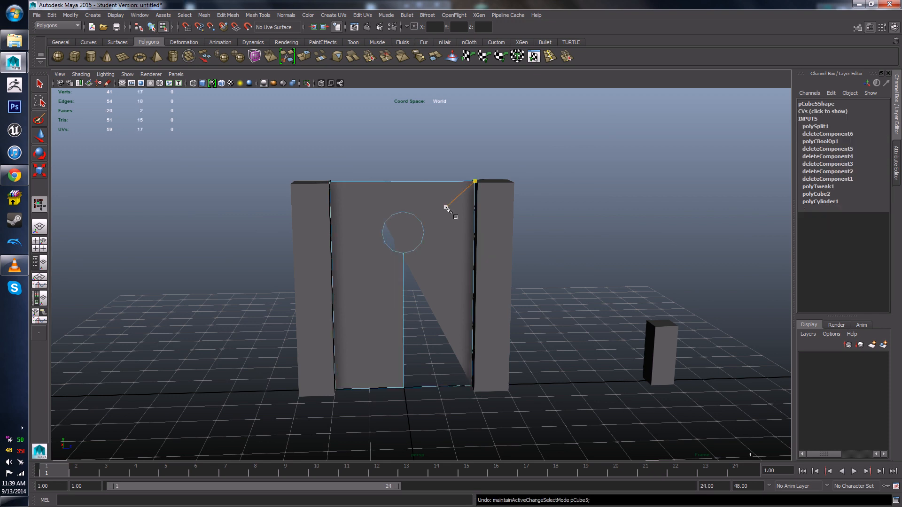
key(ctrl+z)
key(ctrl+z)
key(ctrl+z)
key(ctrl+z)
key(ctrl+z)
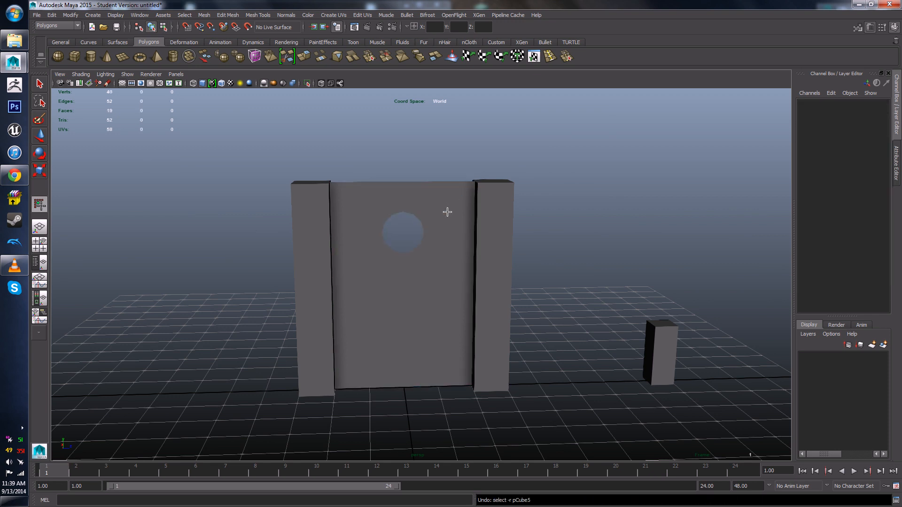
key(ctrl+z)
key(ctrl+z)
key(ctrl+z)
key(ctrl+z)
key(ctrl+z)
key(ctrl+z)
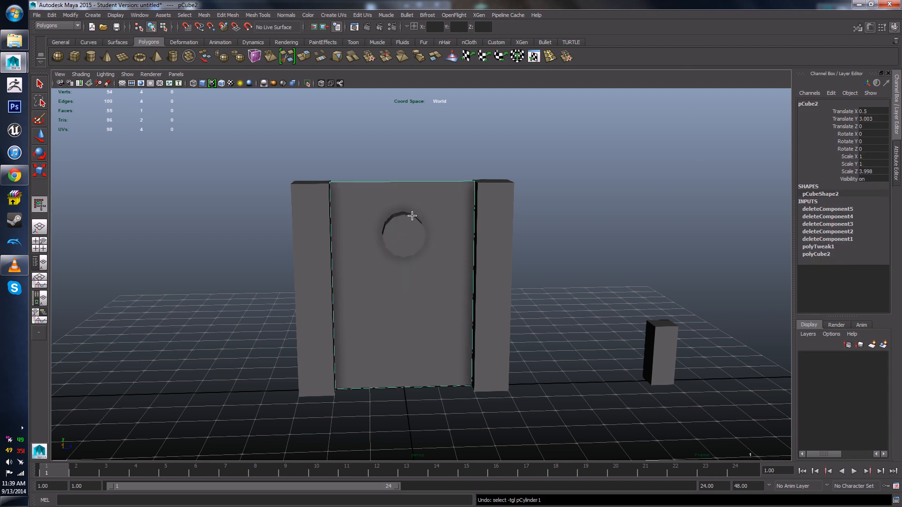
Step: Try inserting two vertical edge loops across the panel between the pillars
key(w)
right_drag(406, 232, 433, 223)
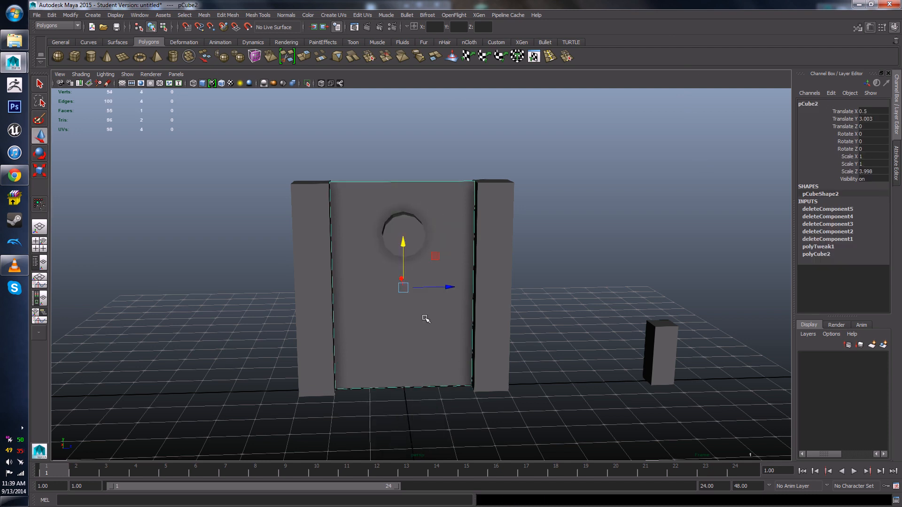
alt+drag(424, 322, 338, 191)
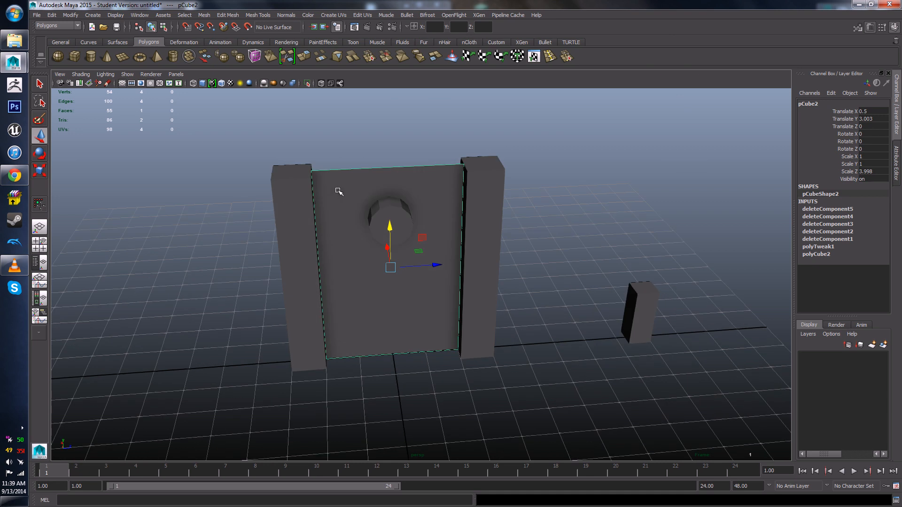
shift+right_drag(339, 191, 299, 205)
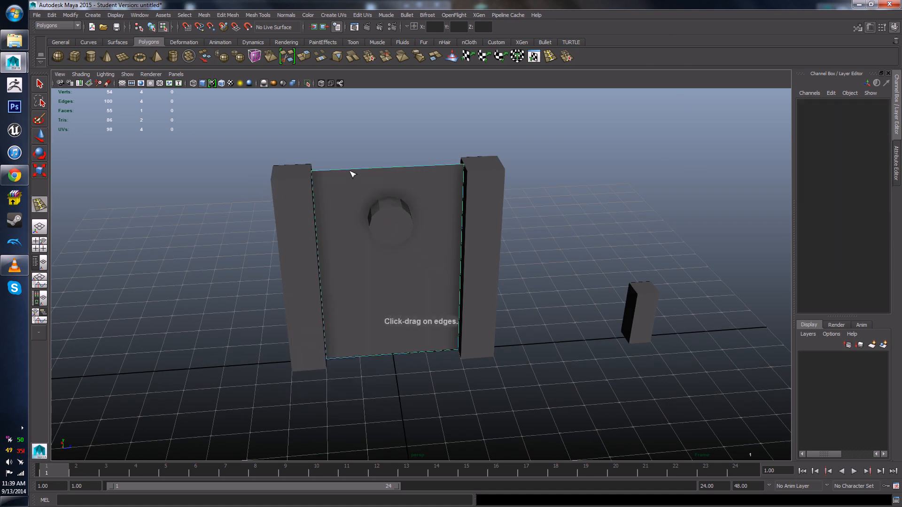
click(367, 171)
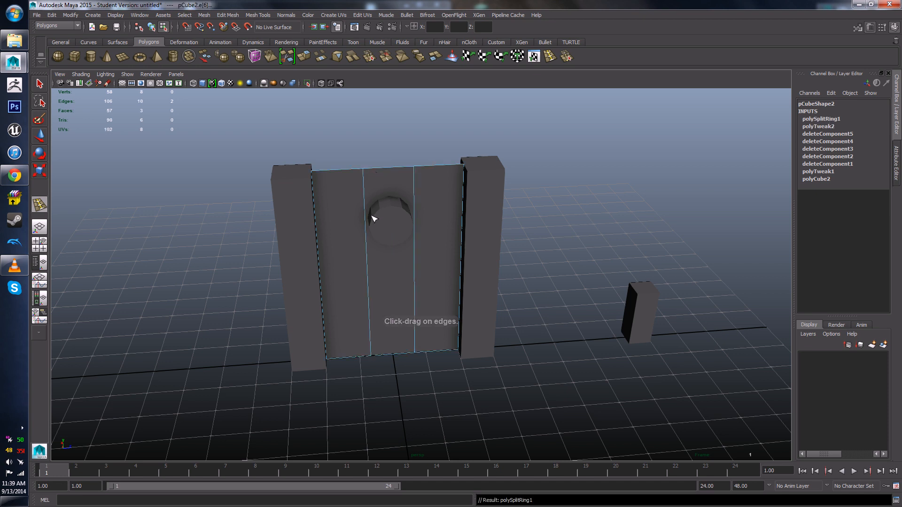
key(ctrl+z)
Step: Set Insert Edge Loop to relative distance from edge and add one vertical loop near the panel's middle
double_click(41, 207)
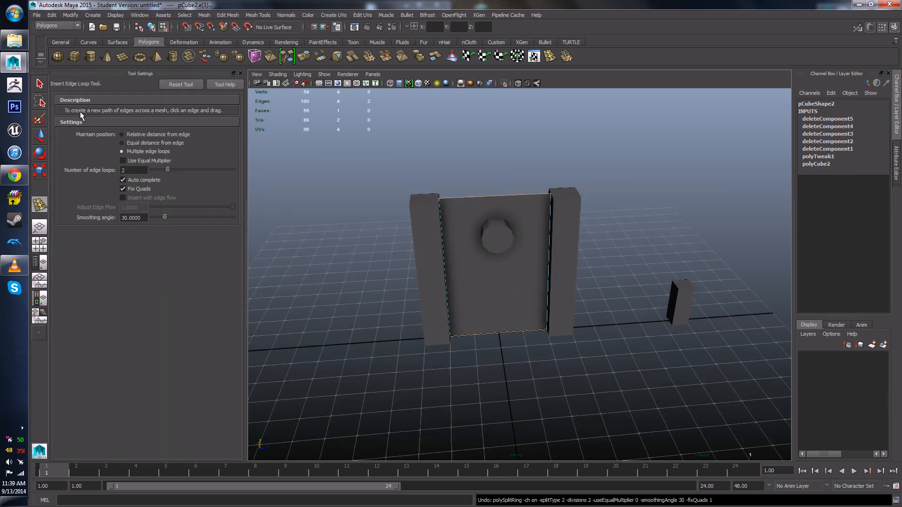
click(122, 135)
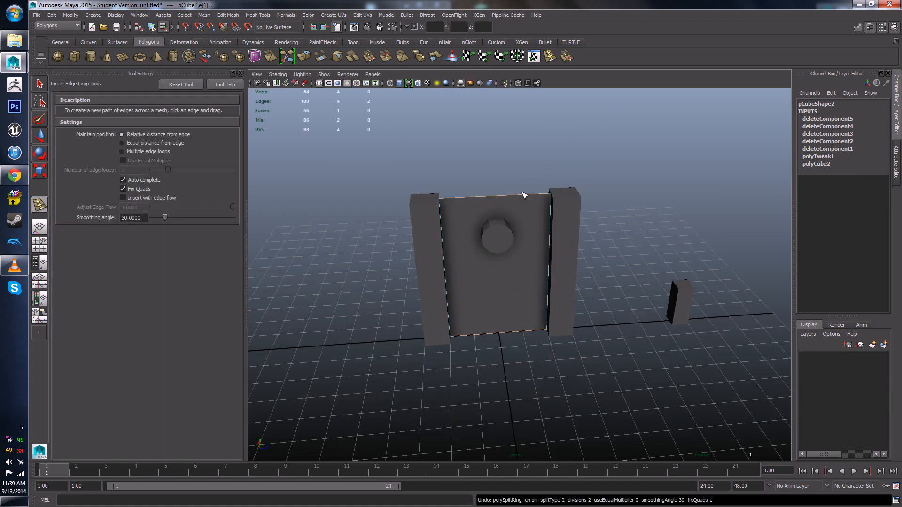
click(495, 198)
scroll(515, 267, up, 5)
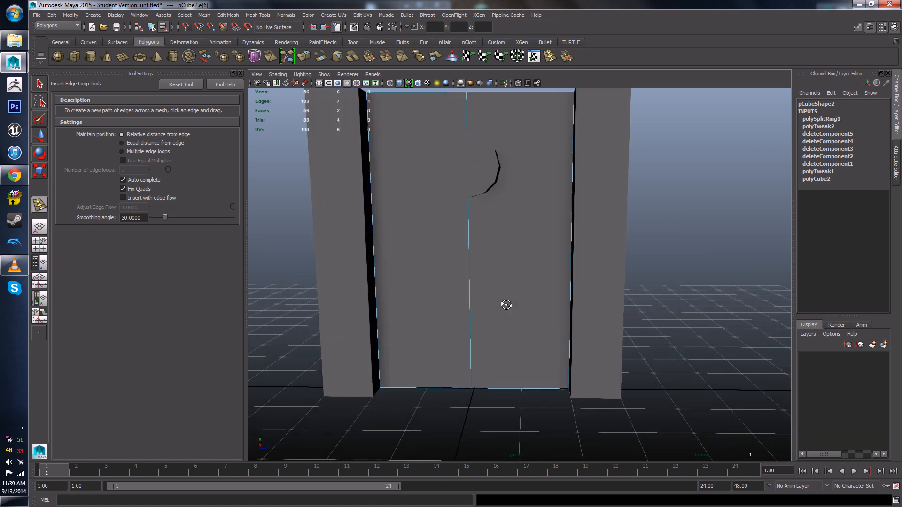
Step: Move the new vertical edge loop slightly along Z towards the panel's centre
key(w)
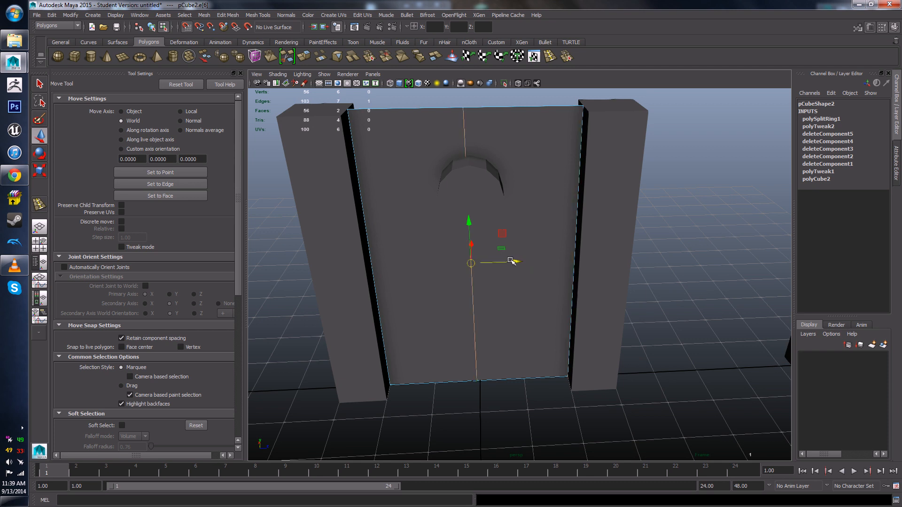
mouse_move(516, 262)
mouse_down()
mouse_move(569, 260)
mouse_move(519, 262)
mouse_up()
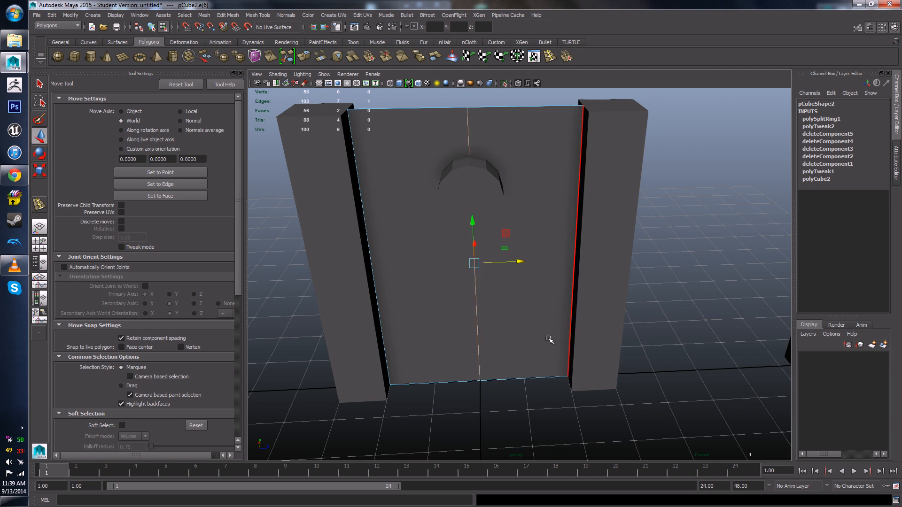
right_drag(524, 152, 540, 127)
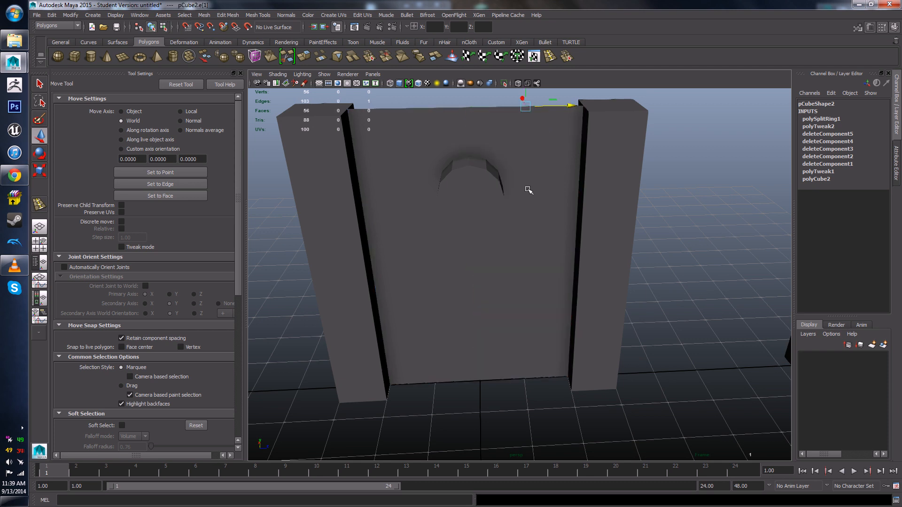
scroll(520, 264, up, 3)
alt+drag(520, 264, 523, 306)
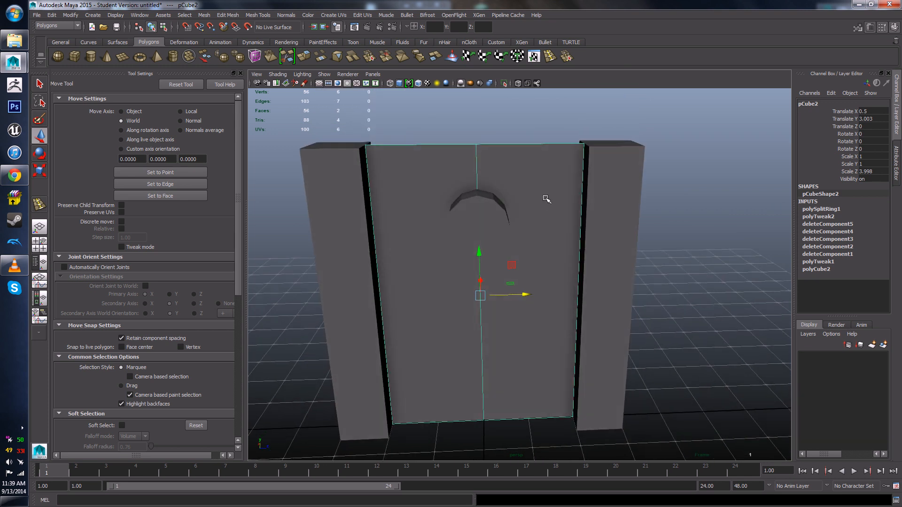
Step: Delete the panel face between the centre edge and the pillar nearest the small separate block
right_drag(546, 199, 551, 214)
click(551, 213)
key(Delete)
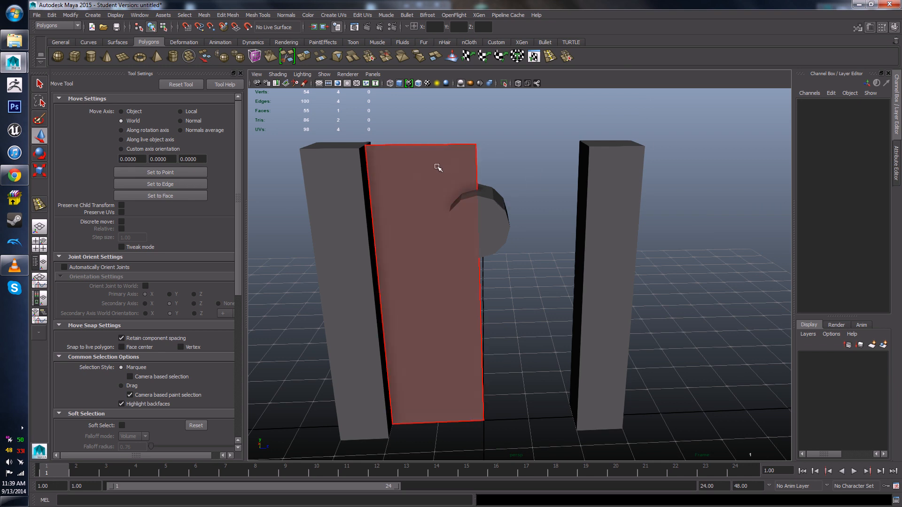
Step: Select the half panel followed by the cylinder in object mode, and open the Boolean Difference options
right_drag(419, 178, 432, 165)
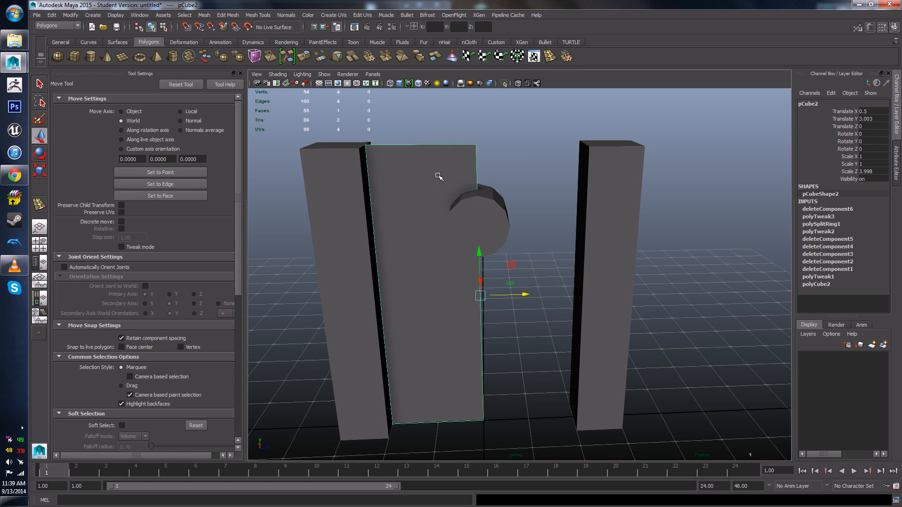
click(504, 199)
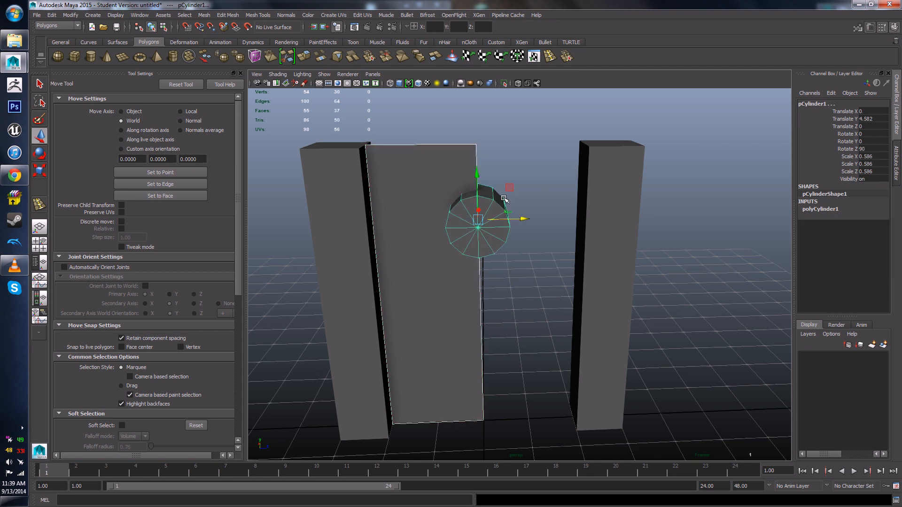
click(287, 14)
mouse_move(232, 16)
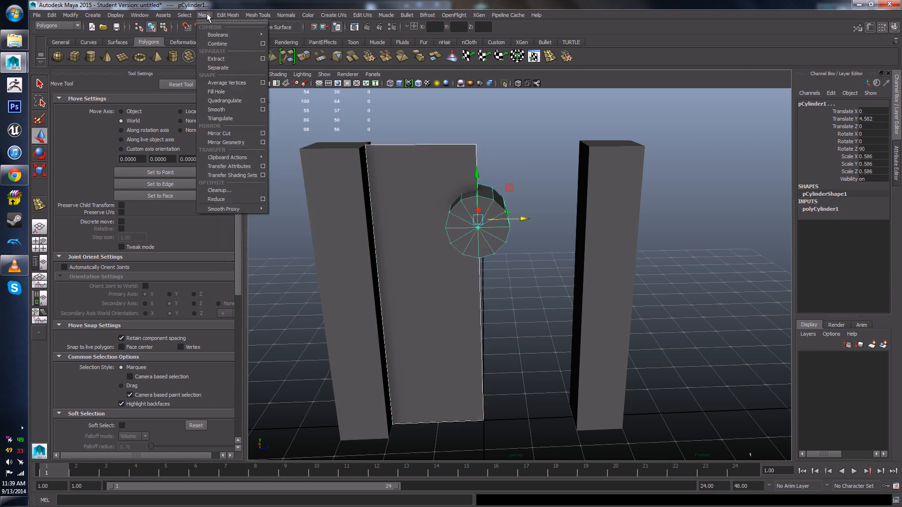
mouse_move(256, 32)
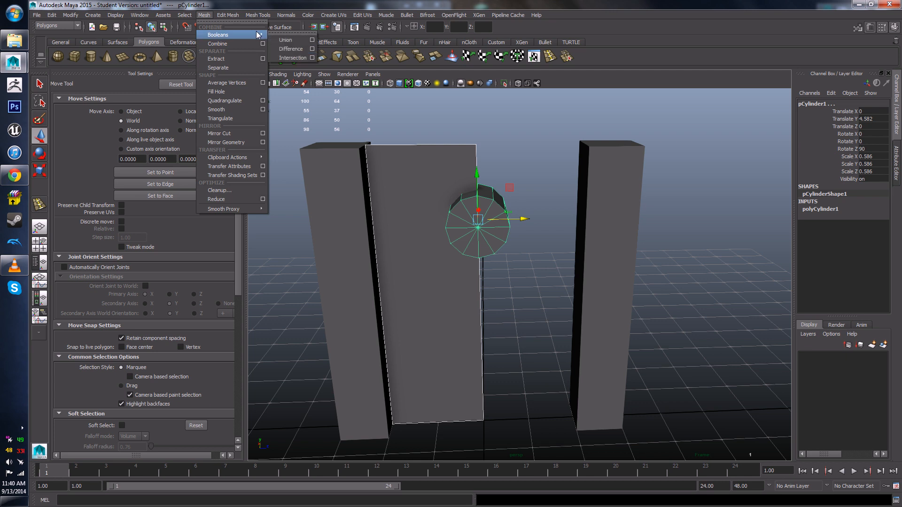
click(312, 48)
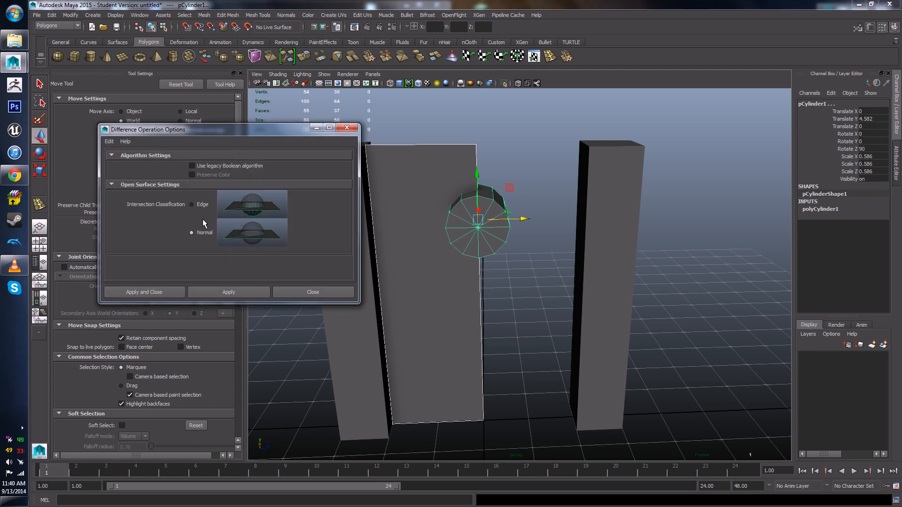
Step: Subtract the cylinder from the half panel with Normal intersection classification, and close the Difference options
drag(269, 127, 387, 122)
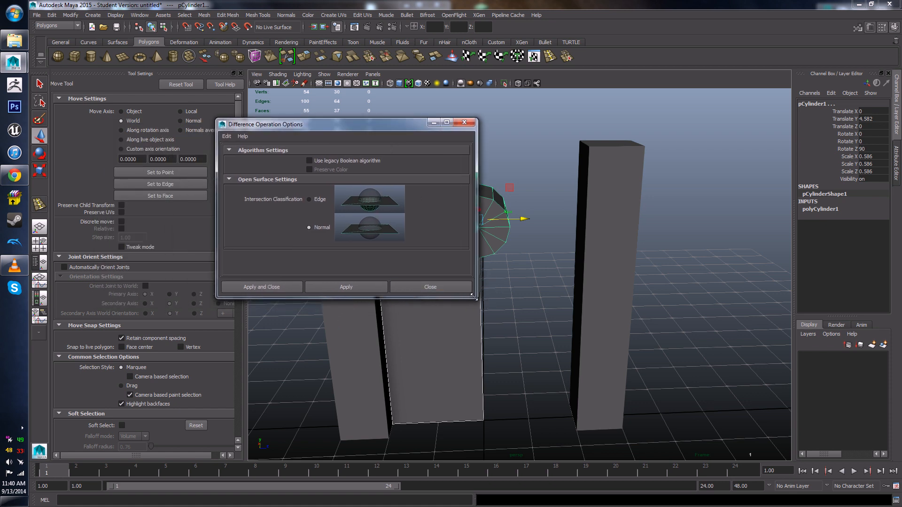
drag(473, 295, 529, 383)
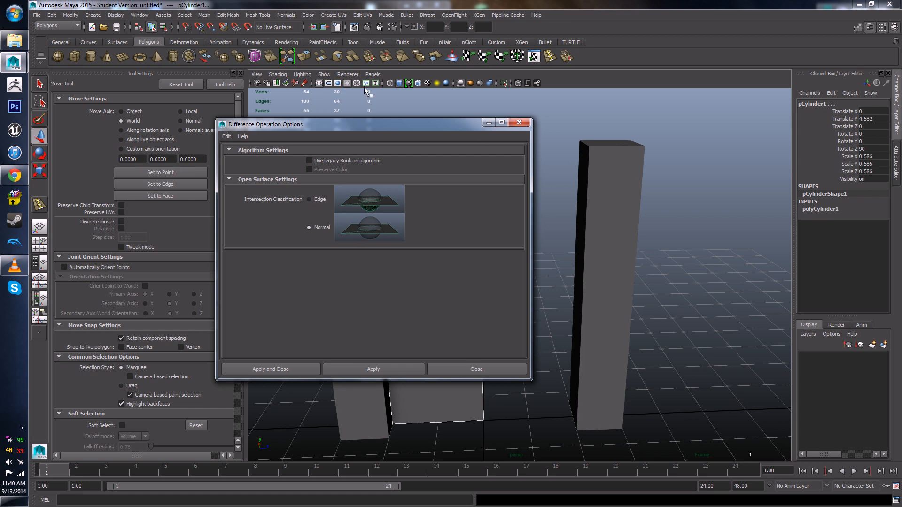
drag(361, 127, 731, 110)
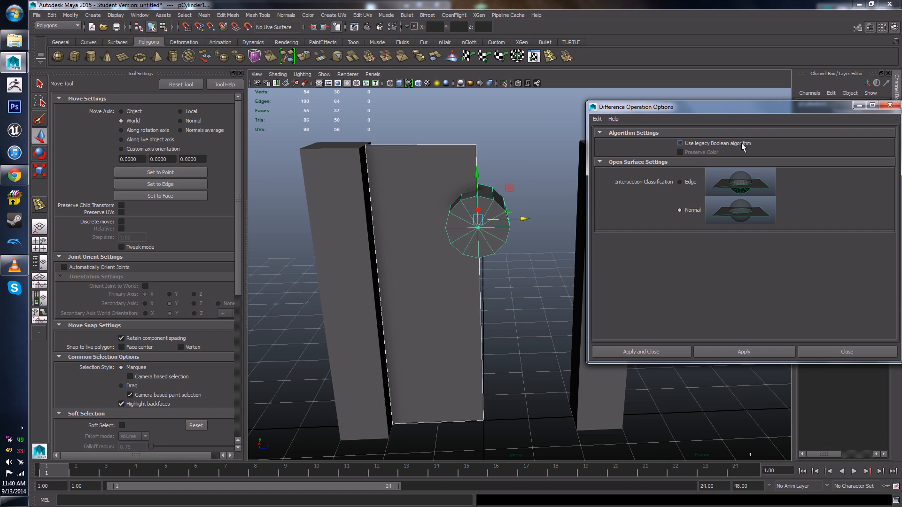
click(751, 349)
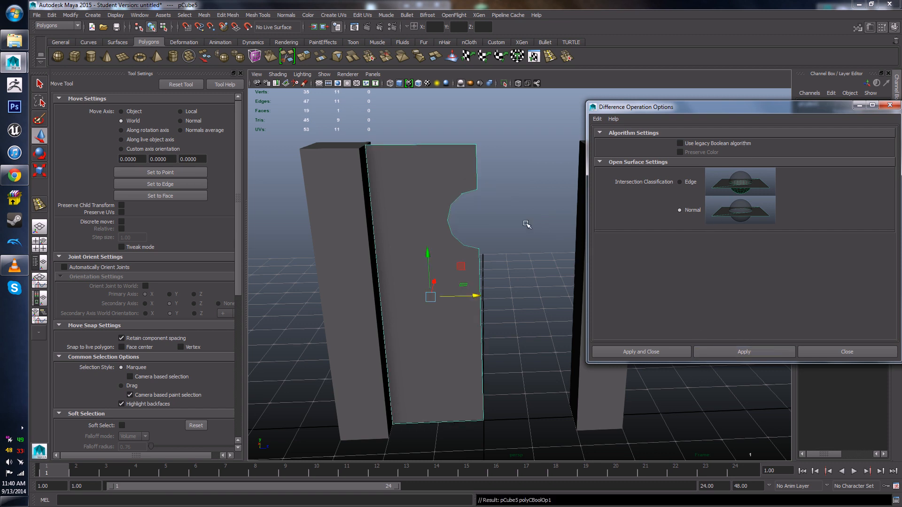
alt+drag(527, 225, 475, 155)
drag(797, 109, 699, 115)
double_click(766, 117)
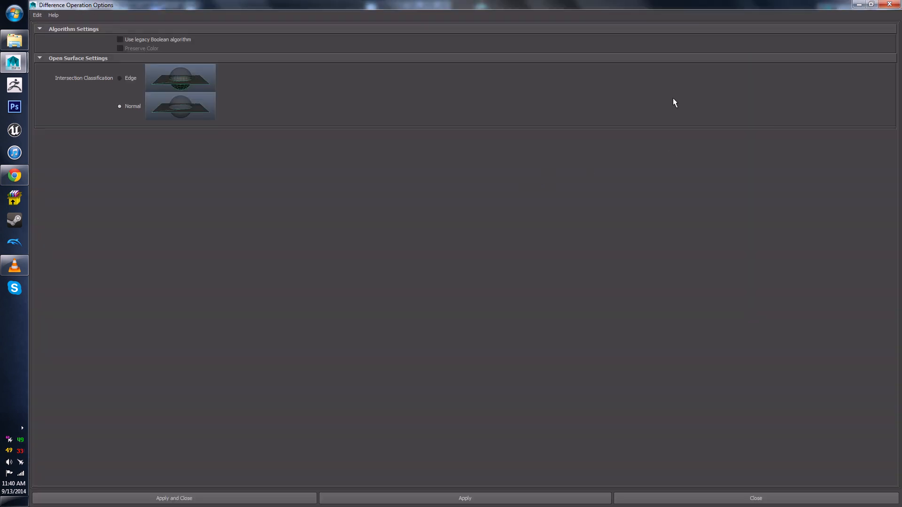
click(890, 4)
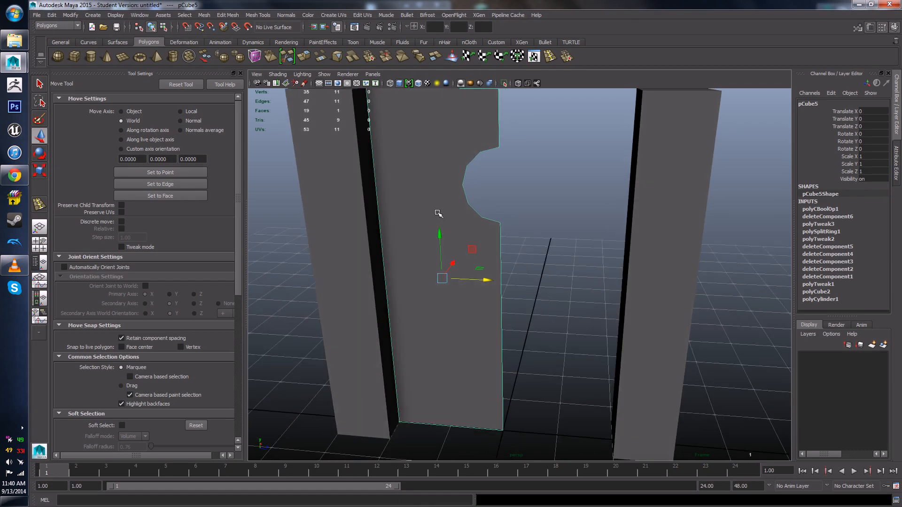
Step: Try to insert an edge loop across the half panel from its free vertical edge below the notch
mouse_move(458, 225)
alt+mouse_down()
mouse_move(509, 221)
mouse_move(459, 226)
alt+mouse_up()
right_drag(458, 226, 500, 258)
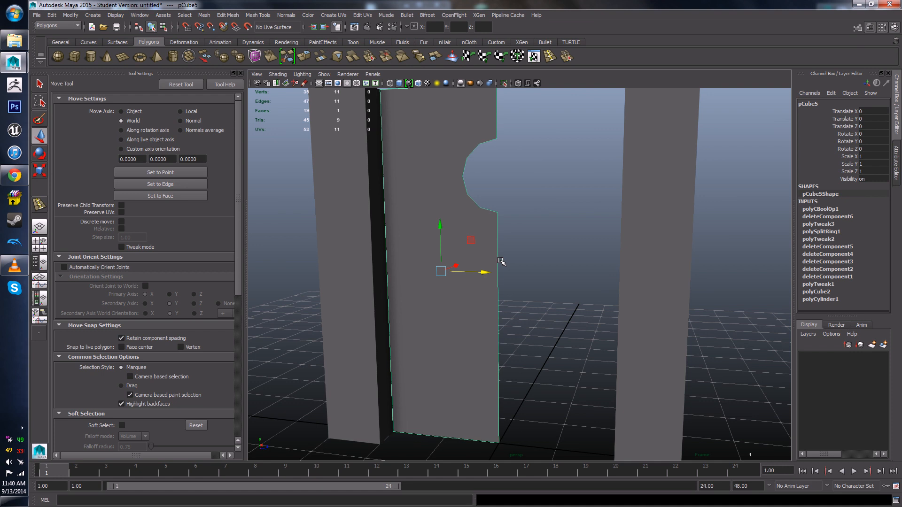
click(40, 205)
click(499, 252)
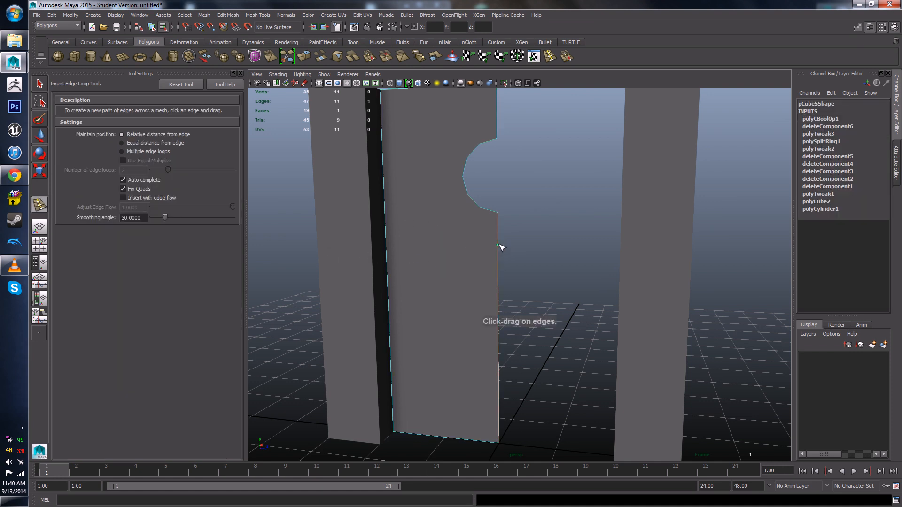
key(w)
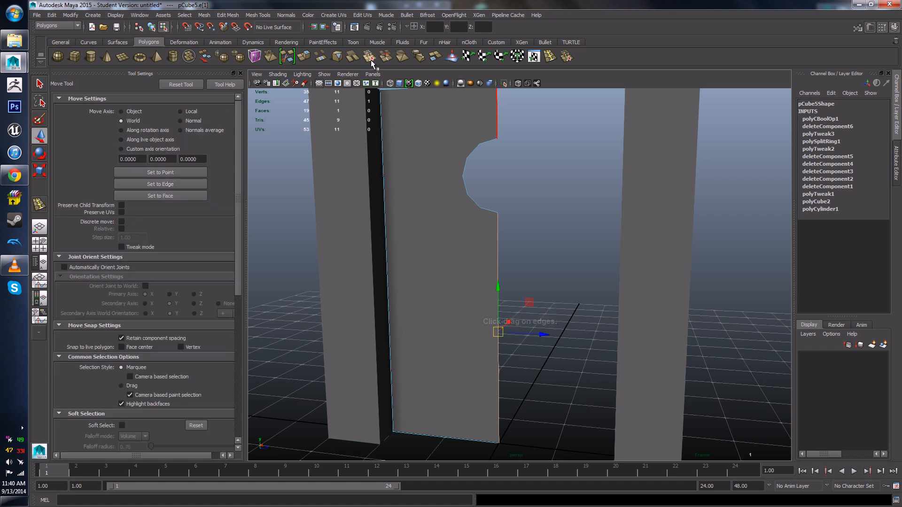
Step: Cut an edge across the half panel below the notch, between its free edge and the edge along the pillar
click(285, 57)
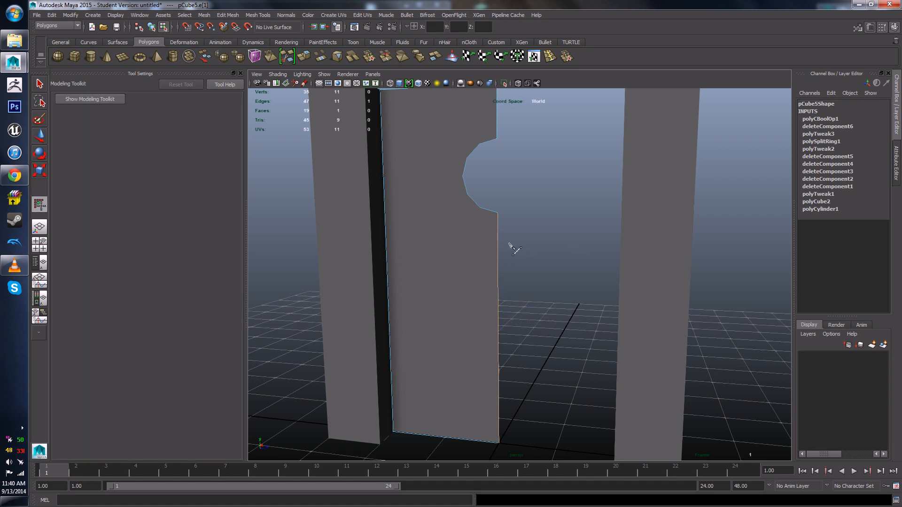
click(386, 256)
key(Return)
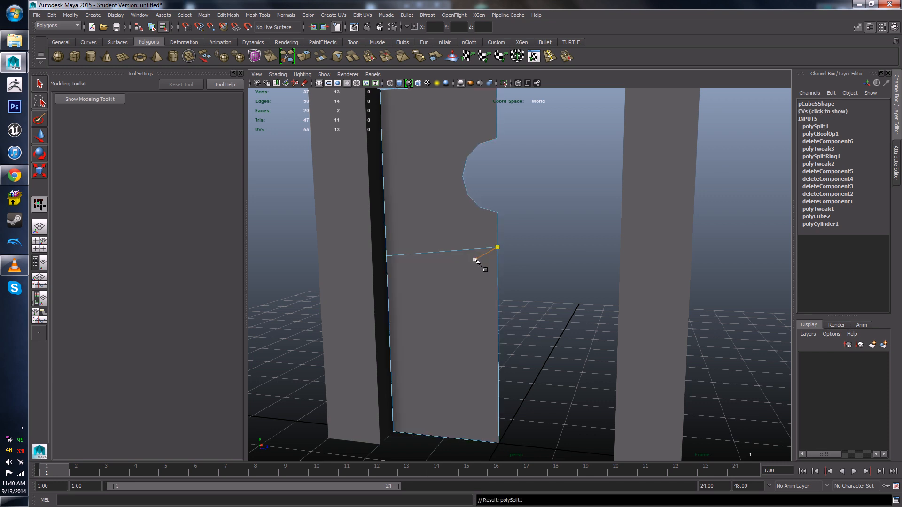
Step: Select the two end vertices of the new cut and scale them along Y to level the edge
alt+drag(525, 249, 529, 256)
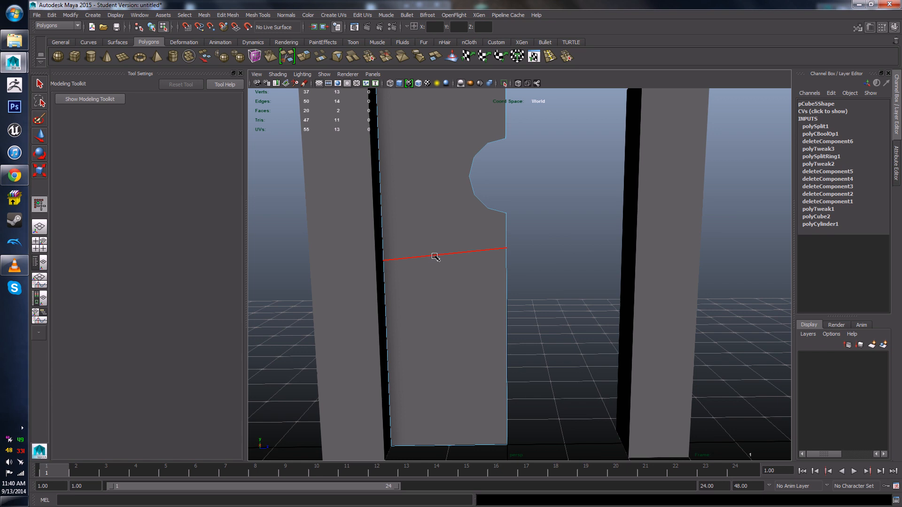
right_drag(437, 256, 371, 247)
drag(369, 246, 547, 274)
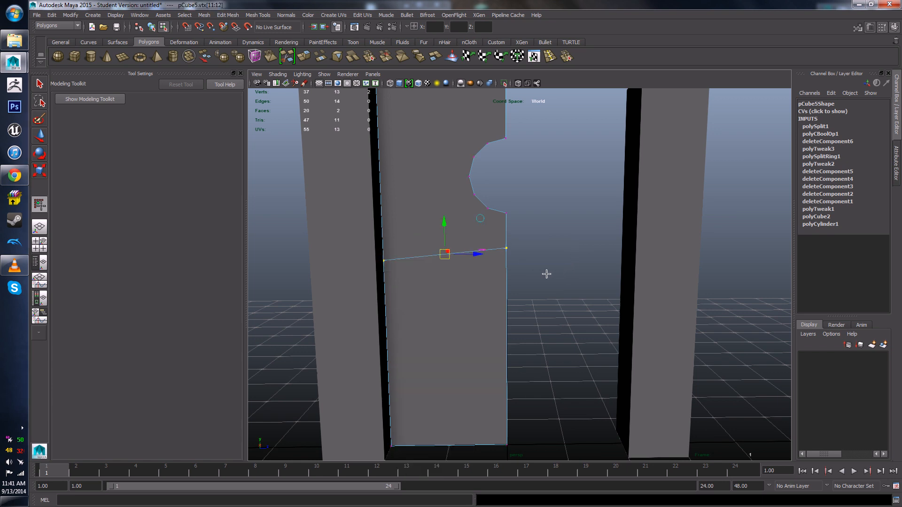
key(e)
key(r)
drag(444, 224, 448, 257)
drag(445, 225, 444, 243)
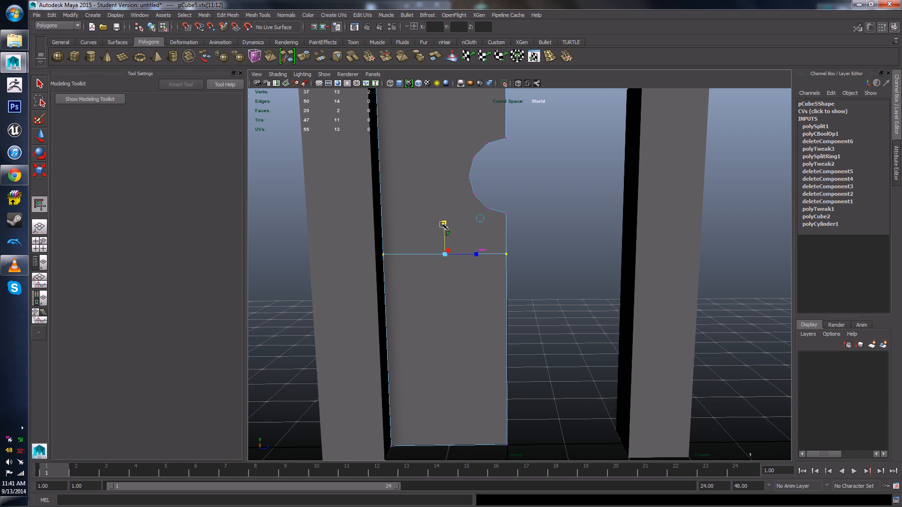
Step: Scale the same two vertices further along Y until the cut is flat, and clear the selection
alt+drag(535, 248, 472, 249)
scroll(472, 249, up, 3)
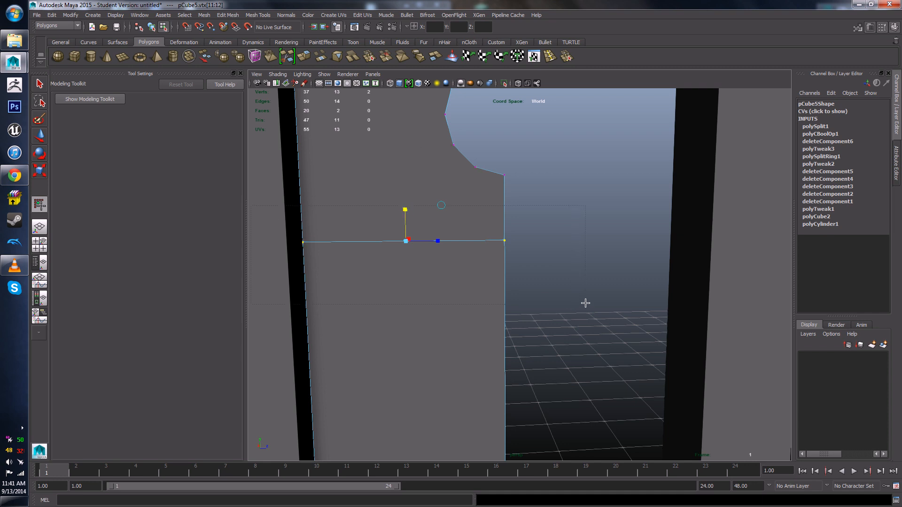
alt+middle_drag(416, 249, 475, 251)
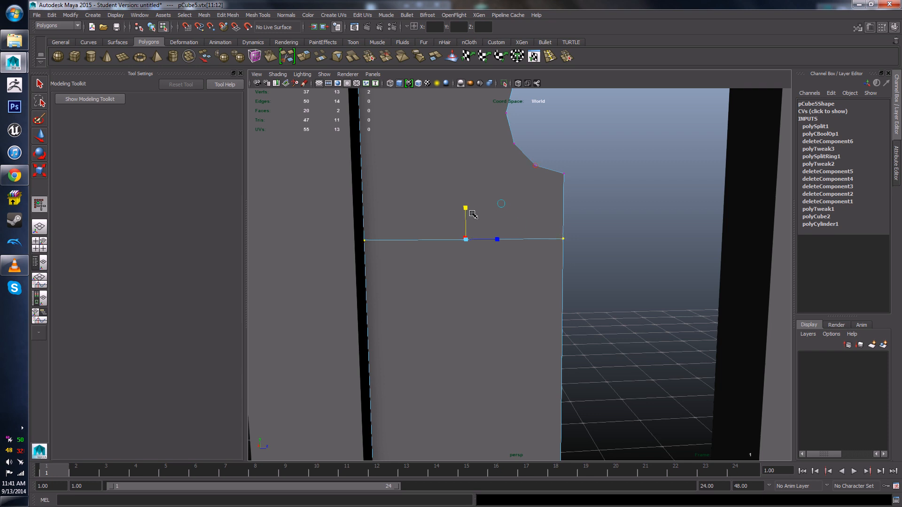
drag(467, 209, 514, 403)
drag(566, 487, 507, 245)
click(576, 207)
scroll(568, 224, down, 4)
scroll(516, 249, up, 3)
scroll(520, 280, down, 2)
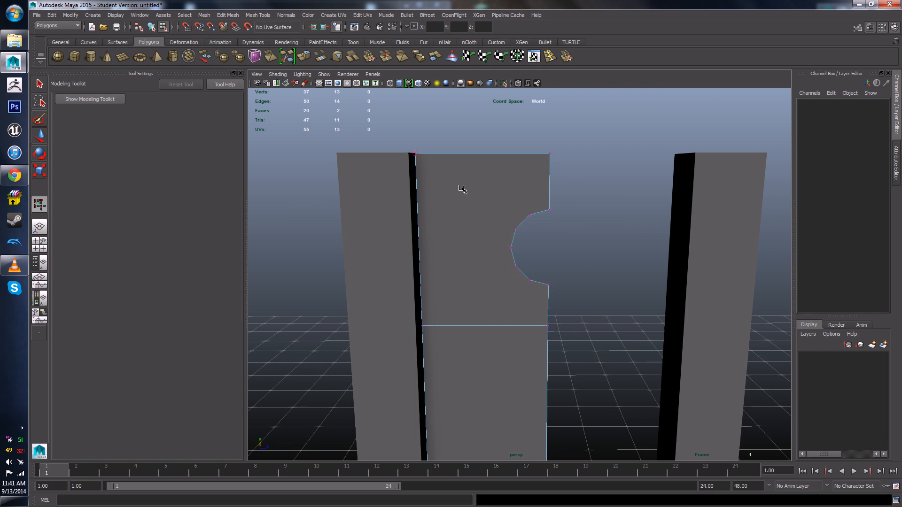
click(39, 136)
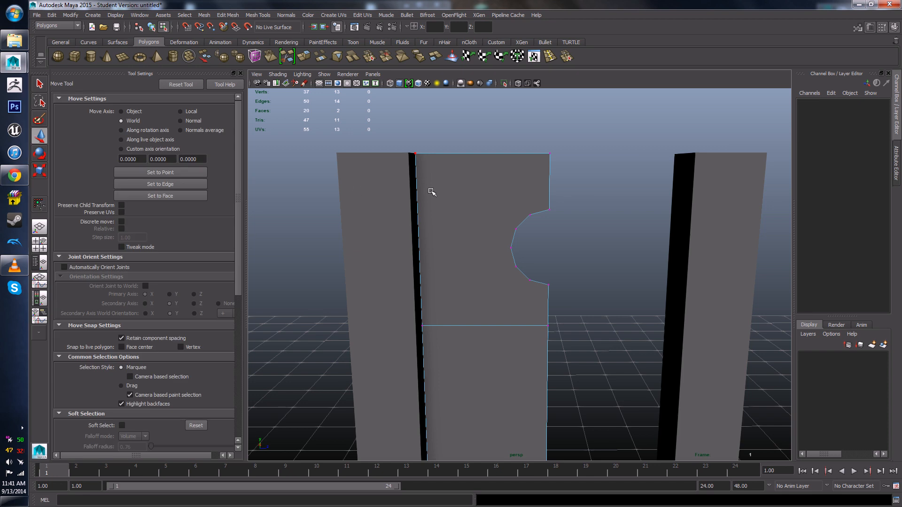
click(476, 179)
click(470, 209)
shift+right_drag(459, 196, 440, 221)
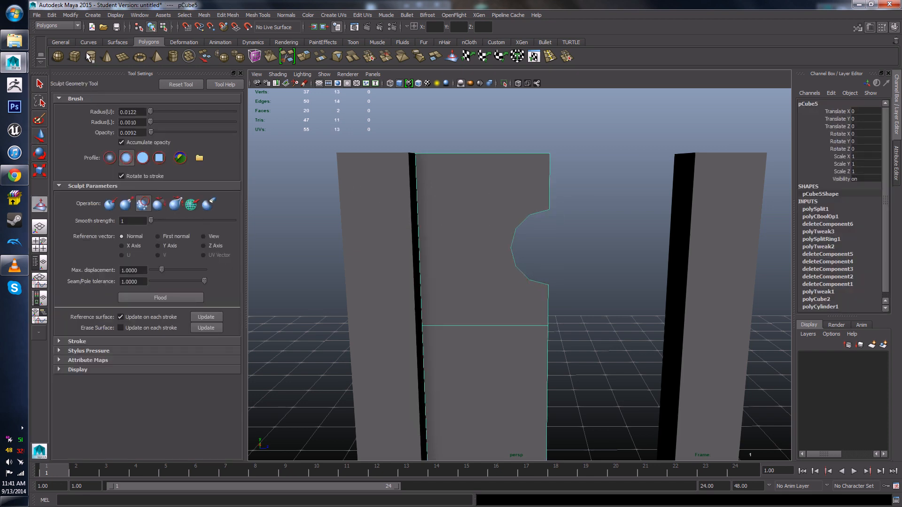
key(w)
Step: Cut two edges from the notch's lower curve vertices to the pillar-side end of the horizontal cut
right_drag(452, 189, 490, 174)
shift+right_drag(485, 201, 461, 202)
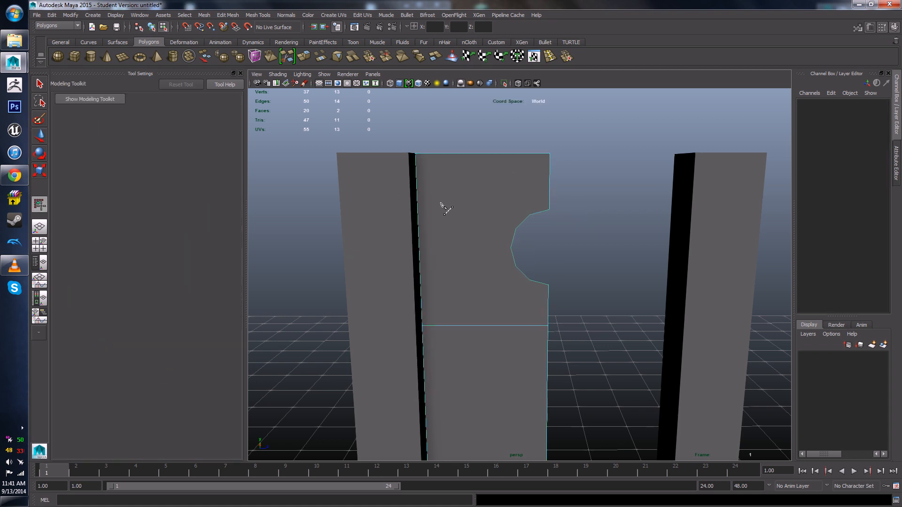
click(529, 281)
click(422, 325)
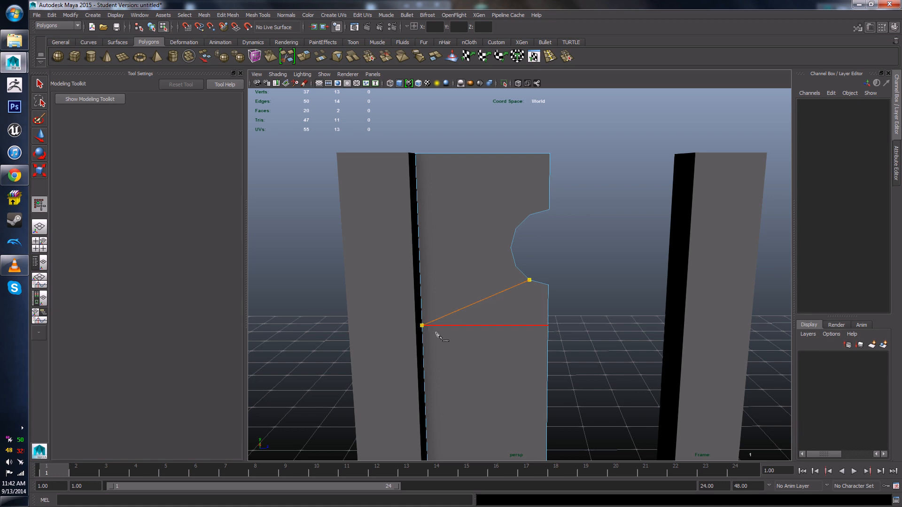
key(Return)
click(515, 268)
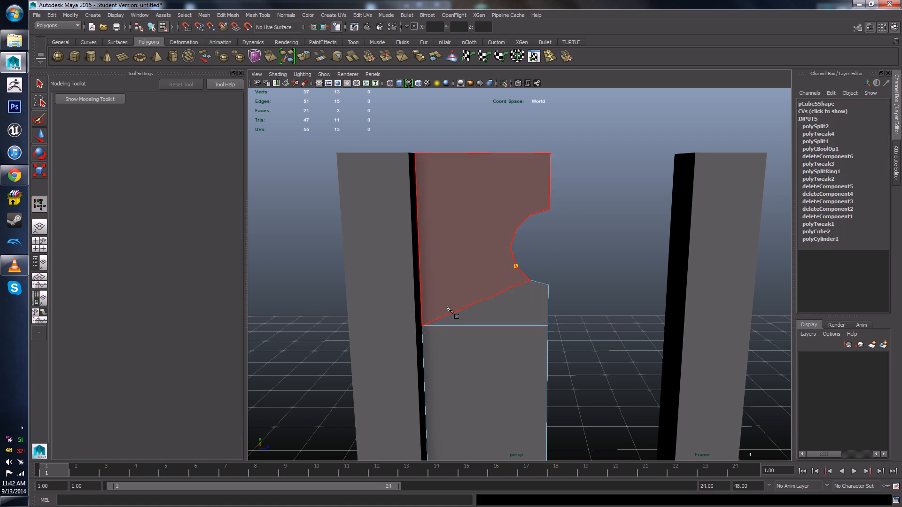
click(422, 325)
key(Return)
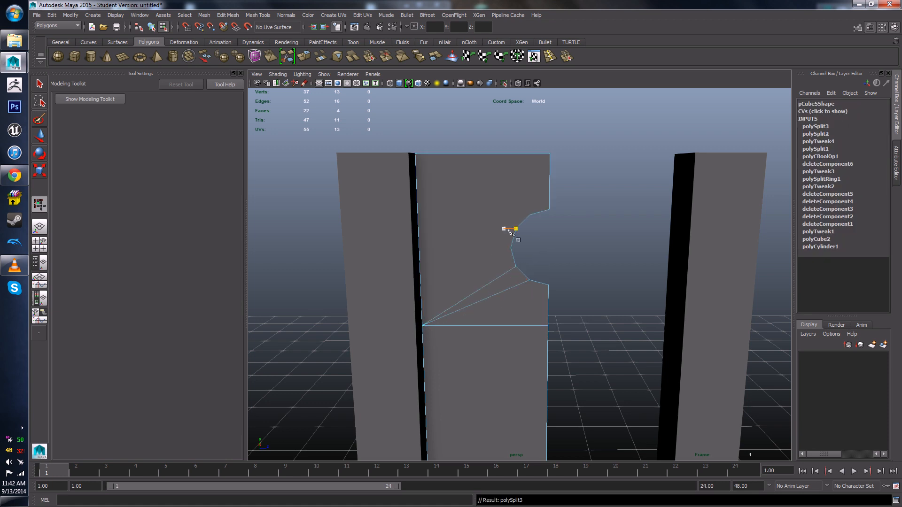
Step: Cut three edges from the panel's upper pillar-side corner to the middle and two upper curve points of the notch
click(416, 155)
click(515, 229)
key(Return)
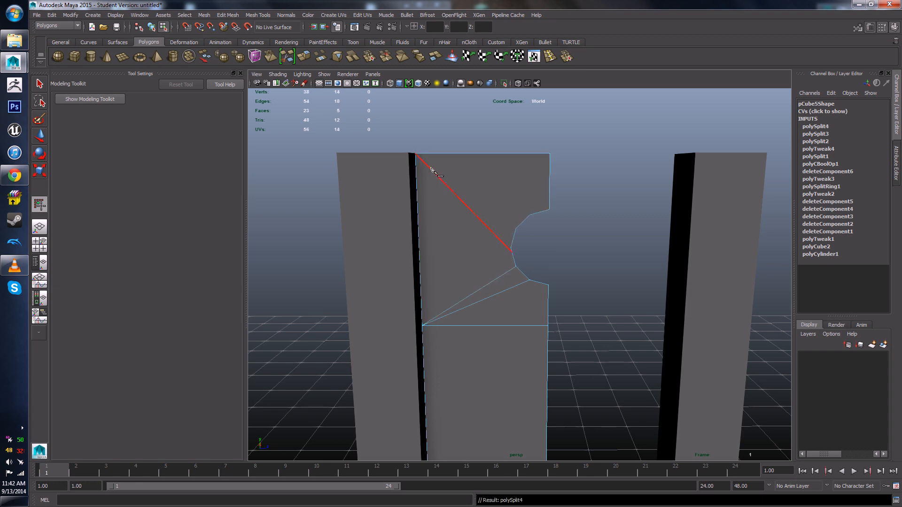
click(516, 230)
click(414, 155)
key(Return)
click(530, 214)
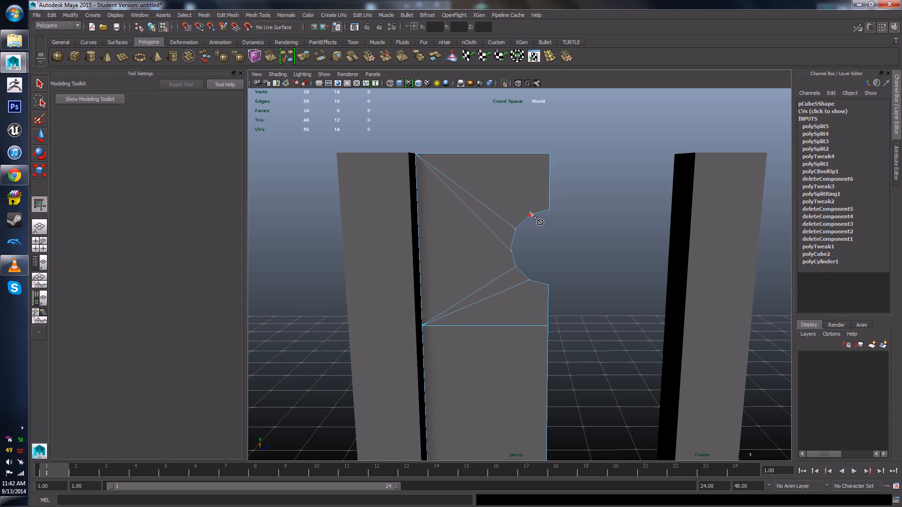
click(416, 154)
key(Return)
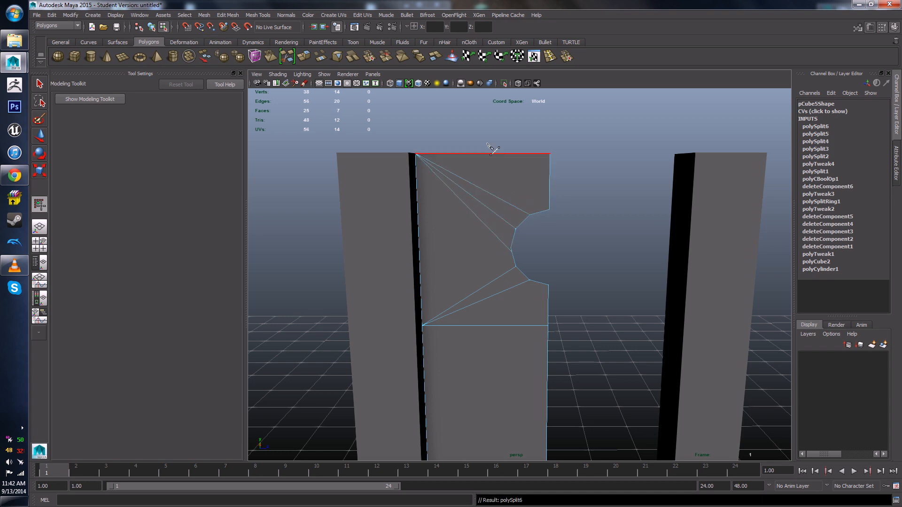
Step: Return the panel to object mode and examine the new edges around the half-round notch
alt+drag(598, 240, 614, 238)
click(546, 209)
right_drag(524, 186, 572, 174)
key(w)
alt+drag(581, 199, 555, 202)
click(526, 188)
scroll(526, 189, up, 3)
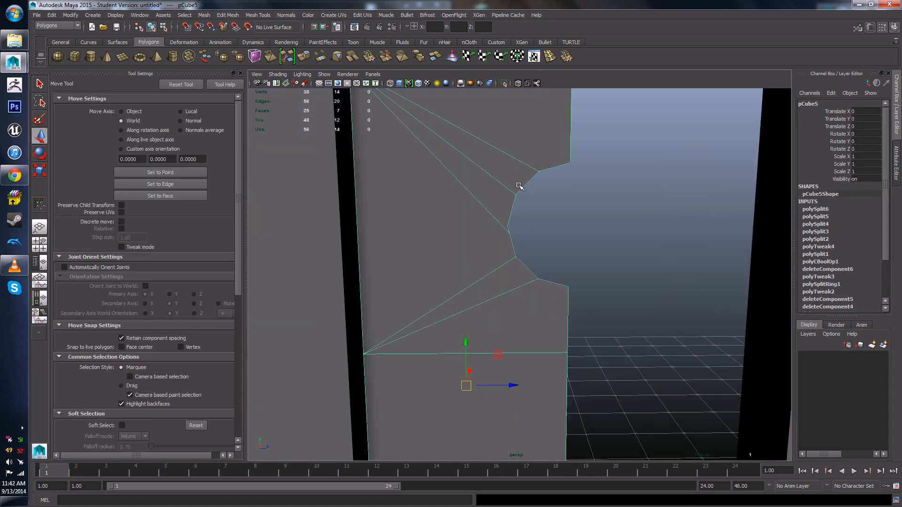
alt+middle_drag(502, 167, 535, 218)
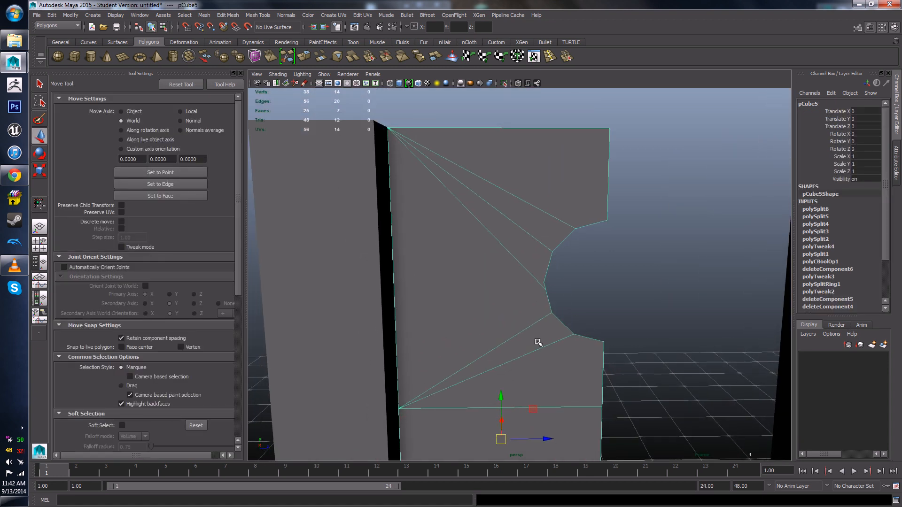
alt+middle_drag(597, 312, 594, 255)
alt+drag(594, 256, 563, 216)
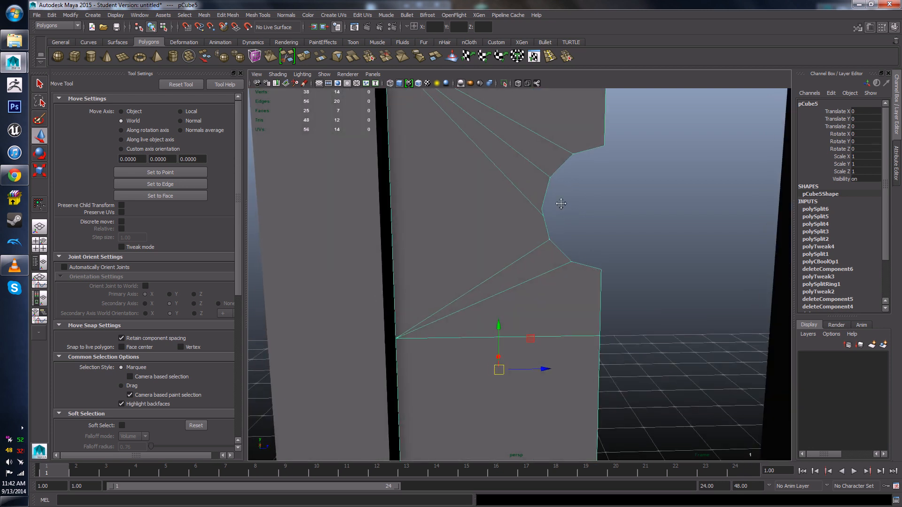
alt+middle_drag(560, 204, 565, 293)
alt+middle_drag(538, 331, 529, 292)
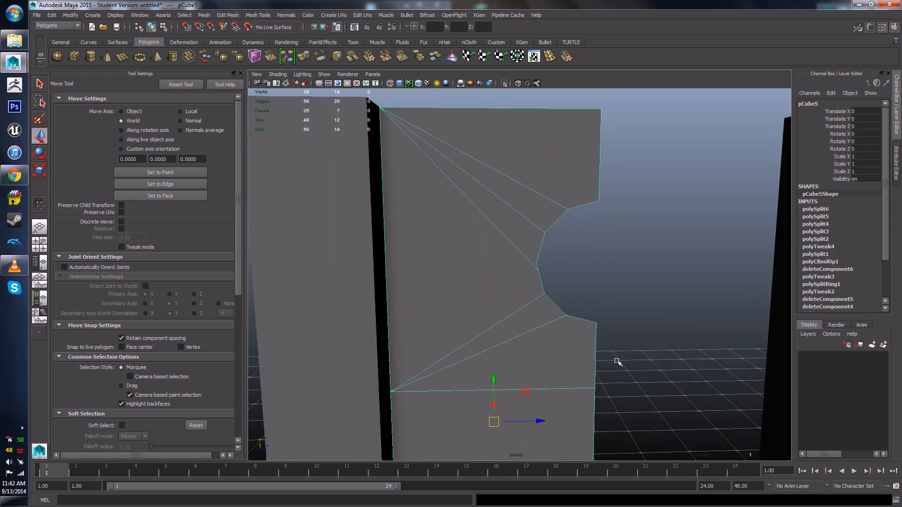
Step: Snap the stray vertex just below the notch's middle curve point onto that middle point
scroll(547, 294, up, 4)
mouse_move(546, 293)
alt+mouse_down()
mouse_move(512, 284)
mouse_move(420, 292)
mouse_move(530, 288)
alt+mouse_up()
scroll(539, 294, up, 4)
alt+middle_drag(539, 294, 508, 305)
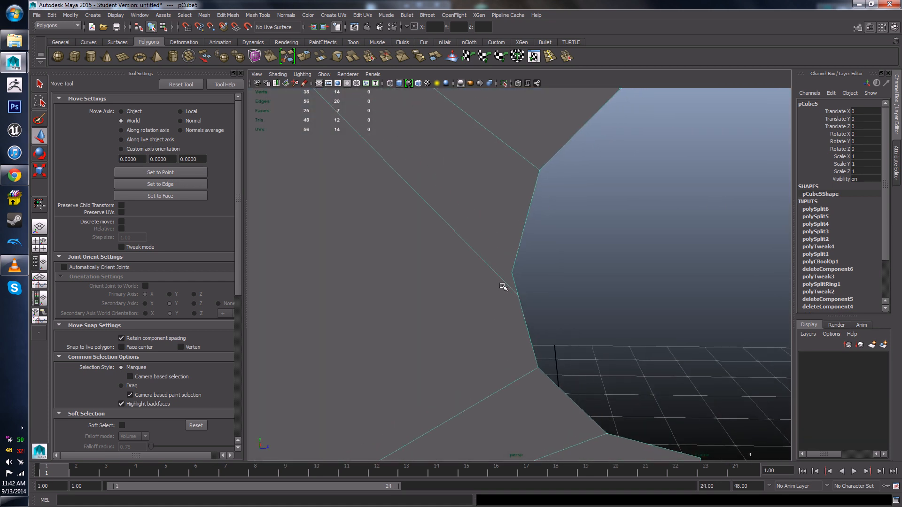
right_drag(504, 286, 472, 287)
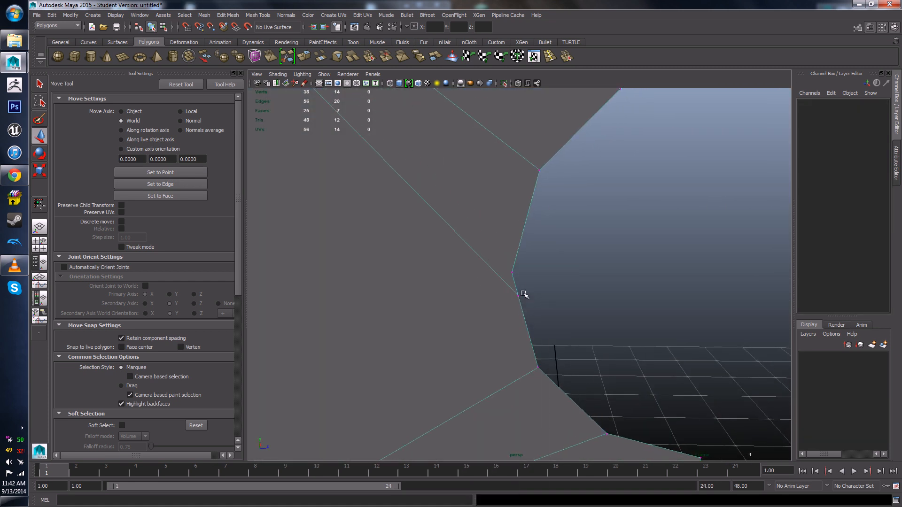
scroll(524, 294, down, 4)
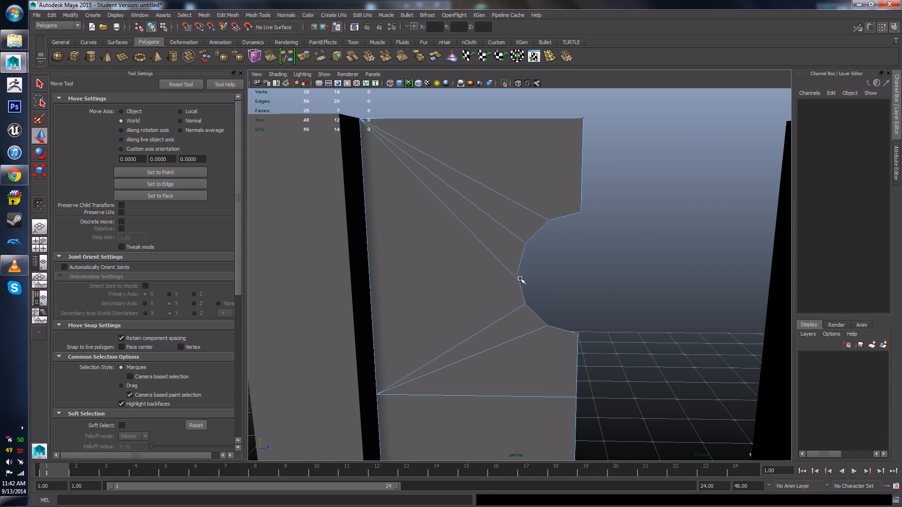
click(520, 279)
scroll(531, 293, up, 4)
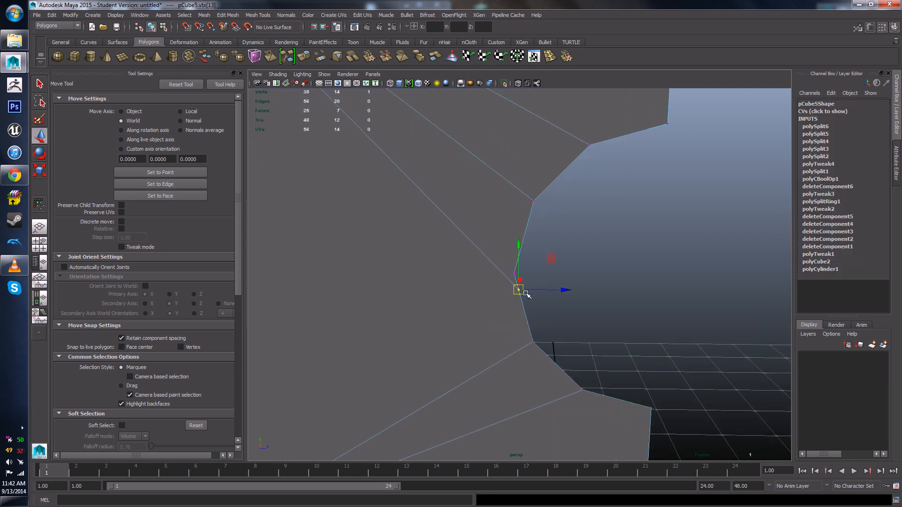
key(v)
drag(520, 291, 517, 277)
Step: Merge the two overlapping vertices at the notch's middle point and return the panel to object mode
right_drag(483, 258, 454, 254)
drag(477, 241, 574, 328)
click(370, 59)
alt+right_drag(625, 328, 554, 282)
right_drag(457, 196, 526, 281)
click(657, 117)
click(511, 211)
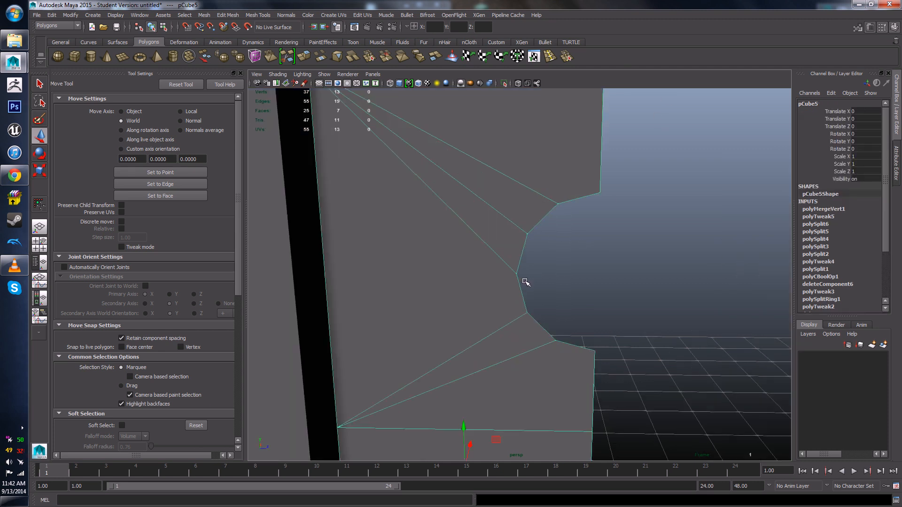
Step: Inspect the panel's faces around the half-round notch by selecting them one after another, and clear the selection
alt+middle_drag(521, 261, 531, 314)
alt+right_drag(532, 313, 527, 292)
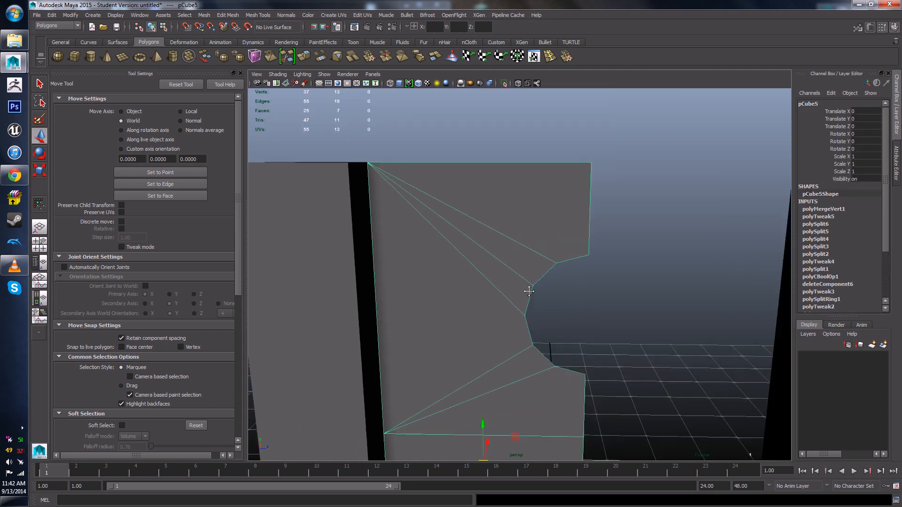
alt+middle_drag(528, 292, 521, 247)
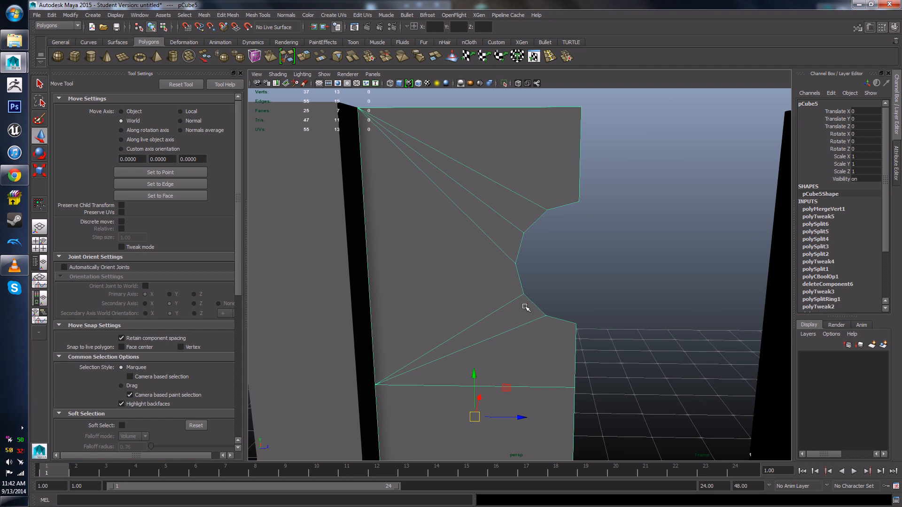
alt+middle_drag(528, 308, 517, 318)
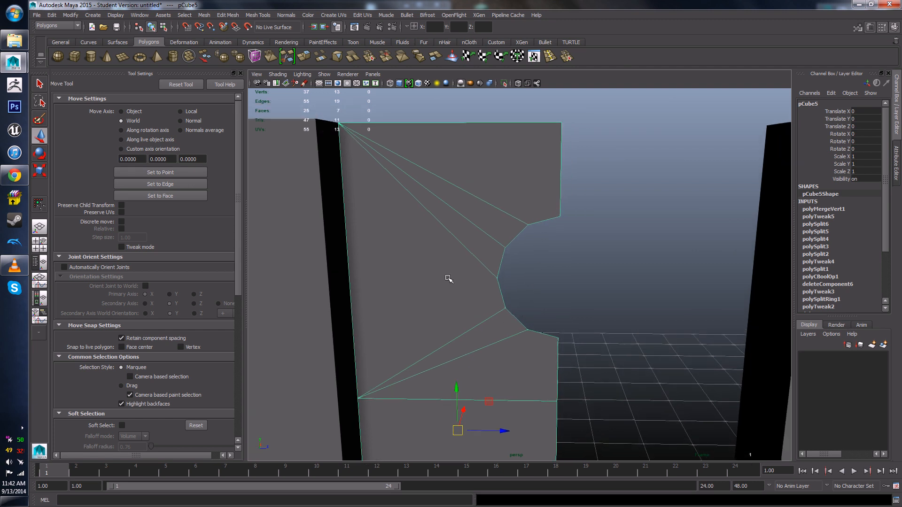
alt+middle_drag(522, 321, 528, 297)
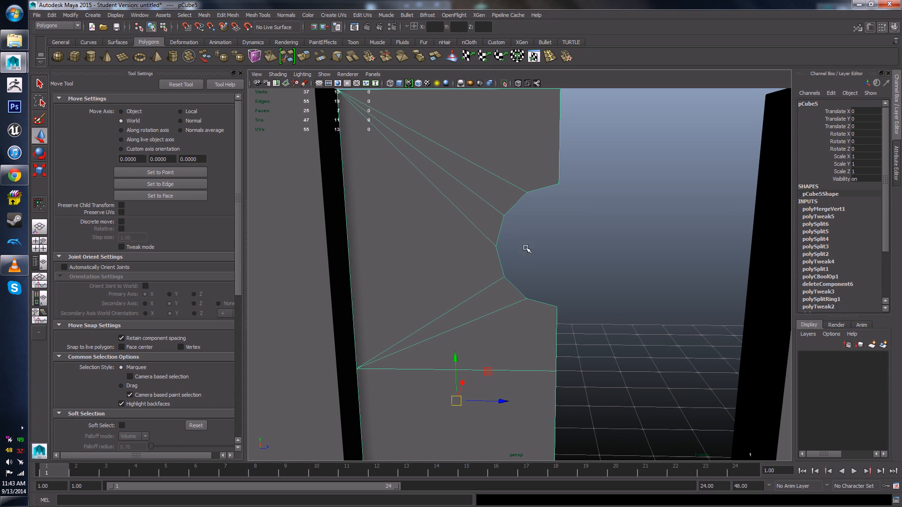
alt+middle_drag(526, 249, 570, 262)
key(F11)
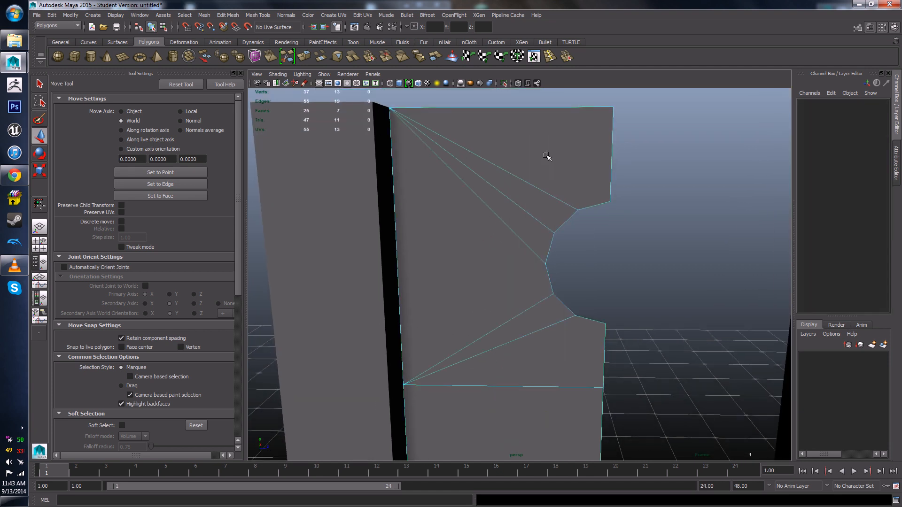
click(547, 155)
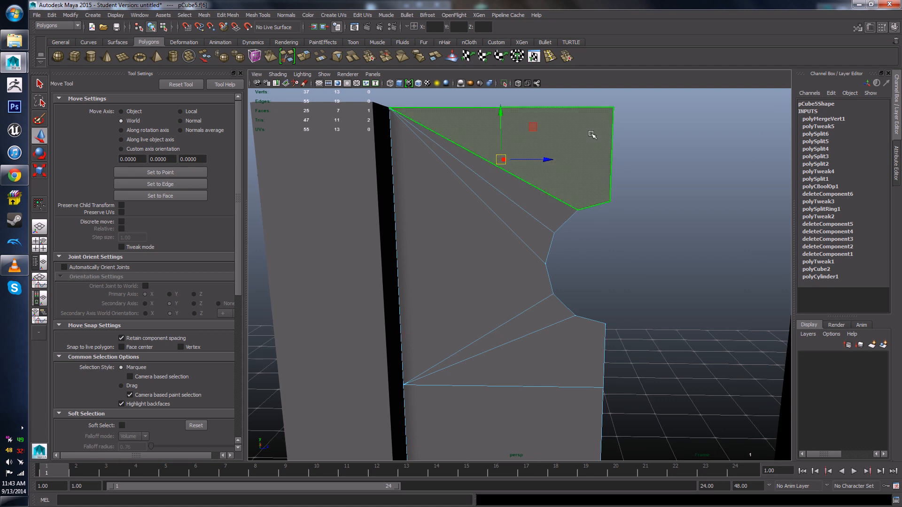
click(535, 202)
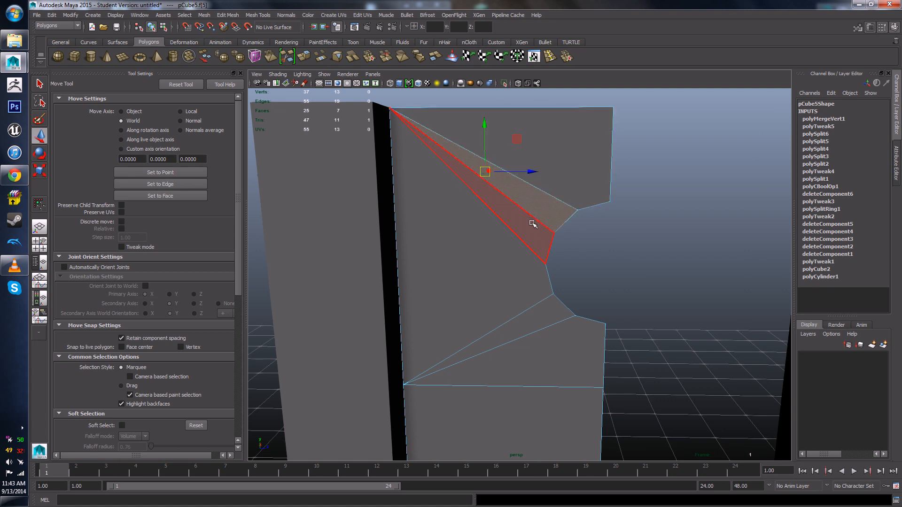
click(517, 278)
click(518, 333)
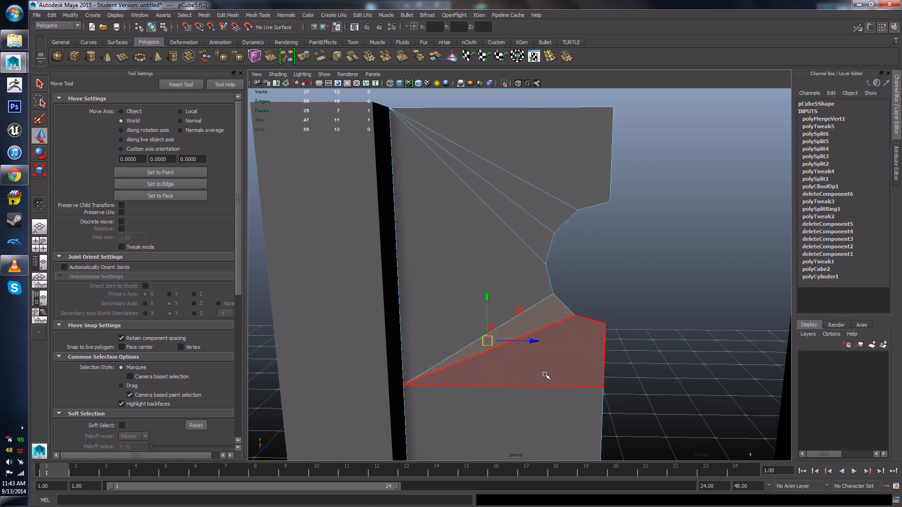
click(670, 284)
Step: Select the half panel in object mode and move its pivot to the bottom corner of its open side at the grid centre
scroll(620, 315, down, 5)
alt+drag(620, 316, 583, 284)
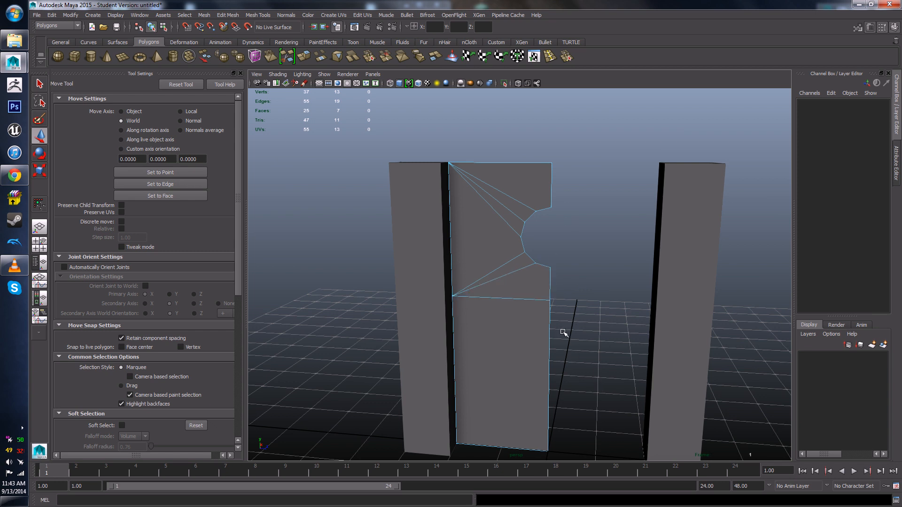
alt+drag(563, 332, 576, 346)
click(575, 346)
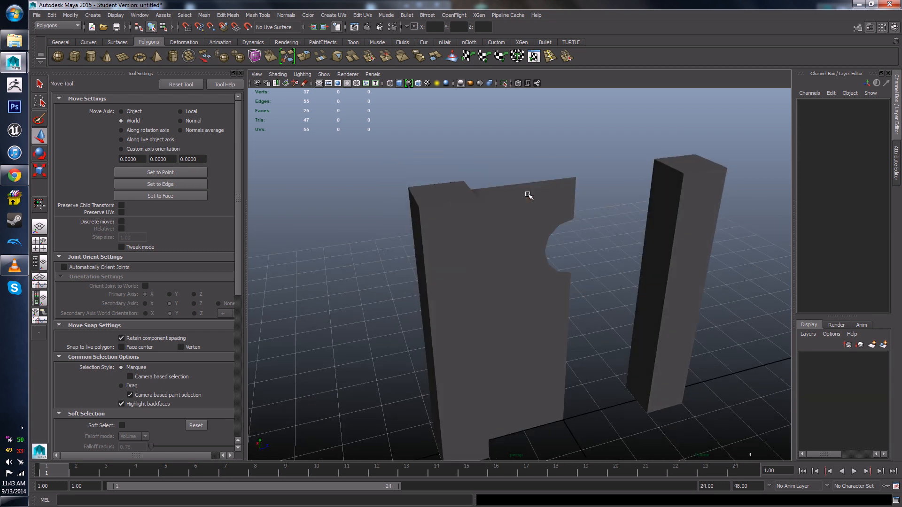
drag(528, 195, 574, 288)
scroll(545, 203, up, 5)
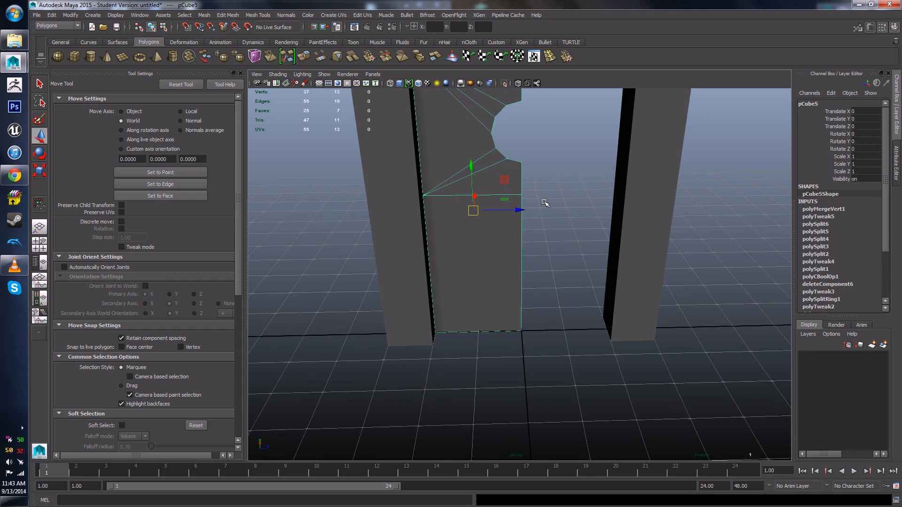
alt+drag(521, 278, 501, 271)
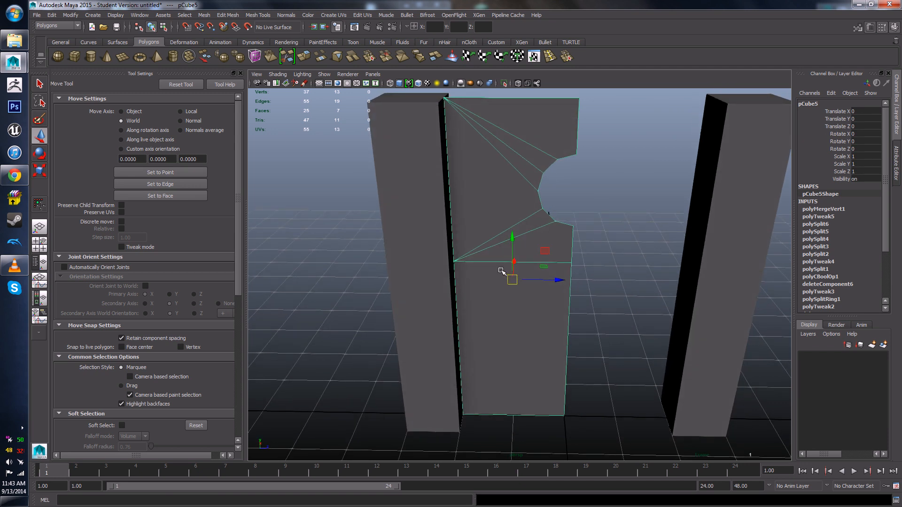
key(d)
drag(516, 279, 563, 400)
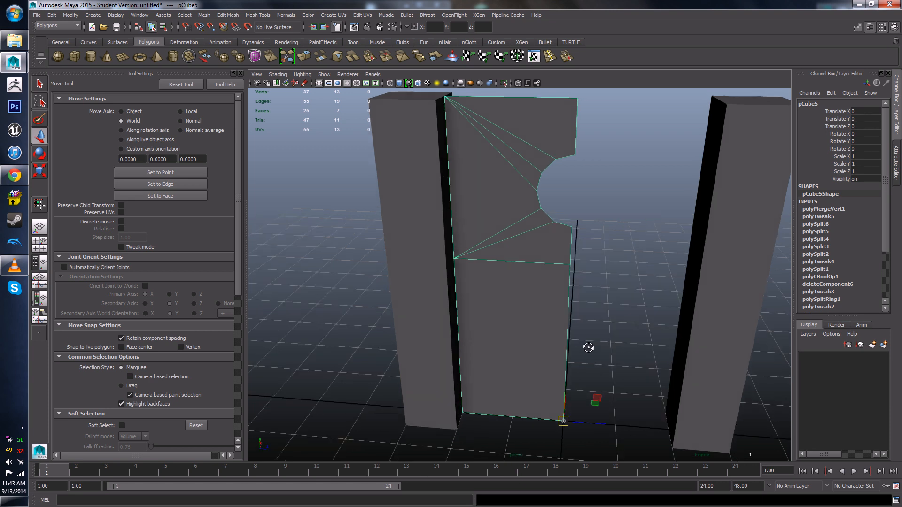
mouse_move(587, 346)
alt+mouse_down()
mouse_move(518, 330)
mouse_move(586, 332)
alt+mouse_up()
Step: Duplicate the half panel in place
right_click(529, 272)
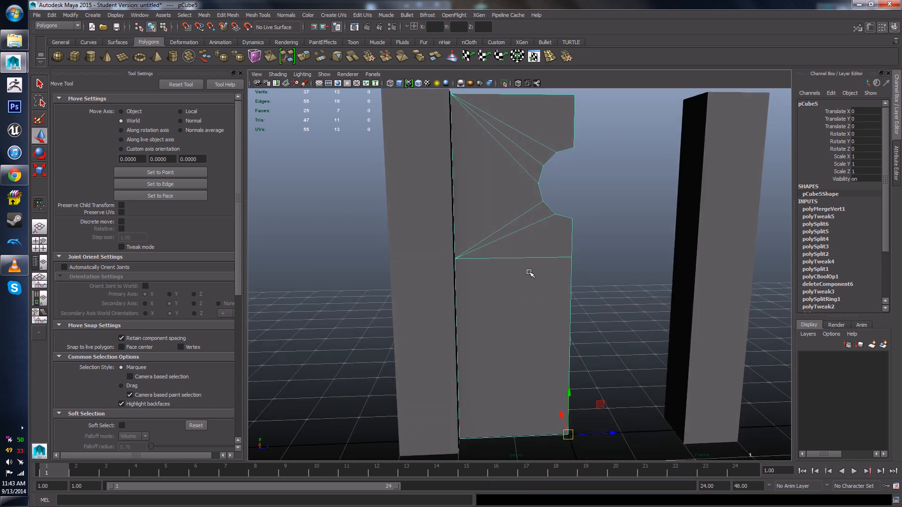
alt+middle_drag(598, 346, 573, 348)
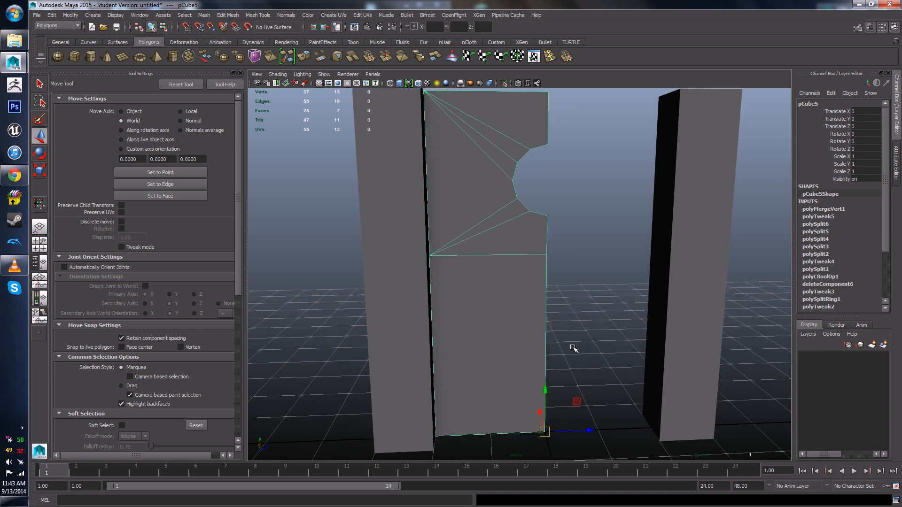
alt+drag(573, 347, 556, 349)
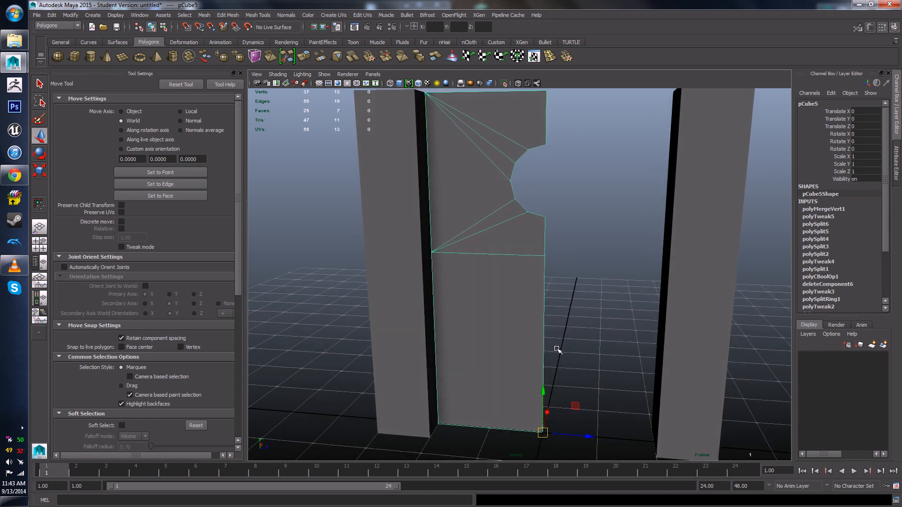
key(ctrl+d)
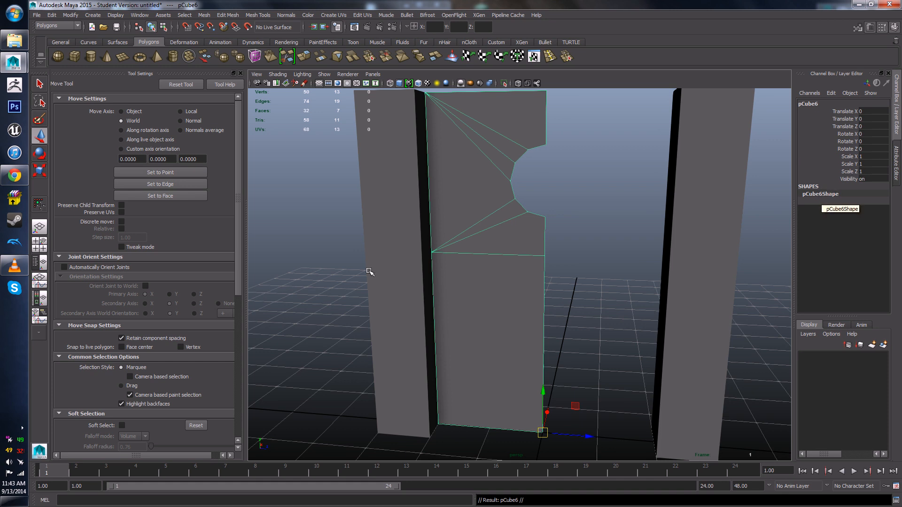
Step: Show the Outliner beside the perspective view, compare the original with its copy, and leave the duplicate pCube6 selected
click(39, 262)
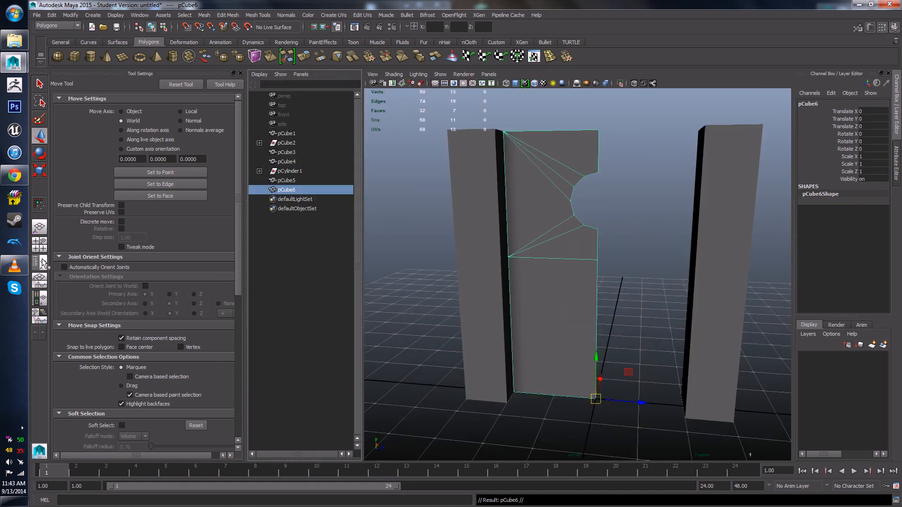
click(286, 180)
click(289, 190)
click(285, 181)
click(288, 190)
click(287, 172)
click(287, 181)
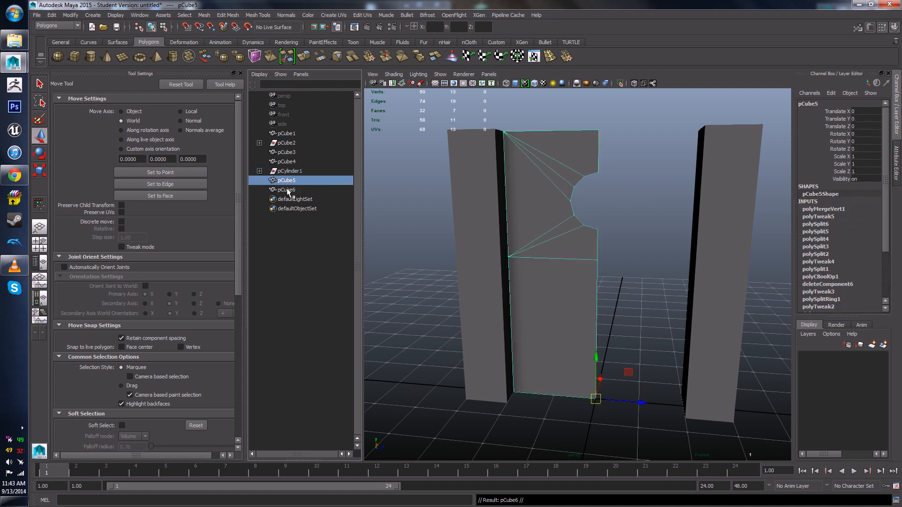
click(288, 190)
click(290, 181)
click(291, 191)
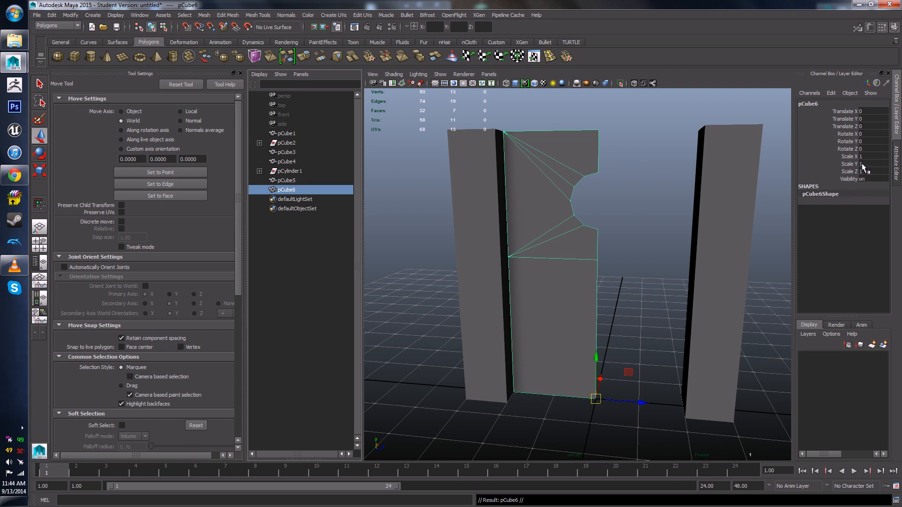
Step: Mirror the duplicated half towards the other pillar by setting its Scale Z to -1, and clear the selection
alt+drag(433, 427, 462, 400)
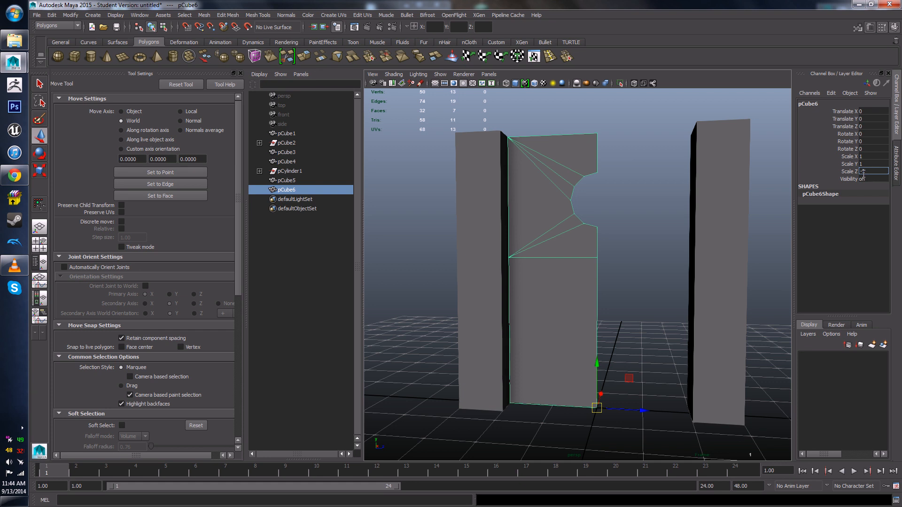
text(1)
key(Return)
alt+drag(596, 224, 698, 191)
click(695, 124)
Step: Examine both panel halves and the round hole between the pillars from the front and at an angle
scroll(716, 161, down, 6)
alt+drag(566, 287, 573, 211)
scroll(585, 293, up, 5)
click(573, 212)
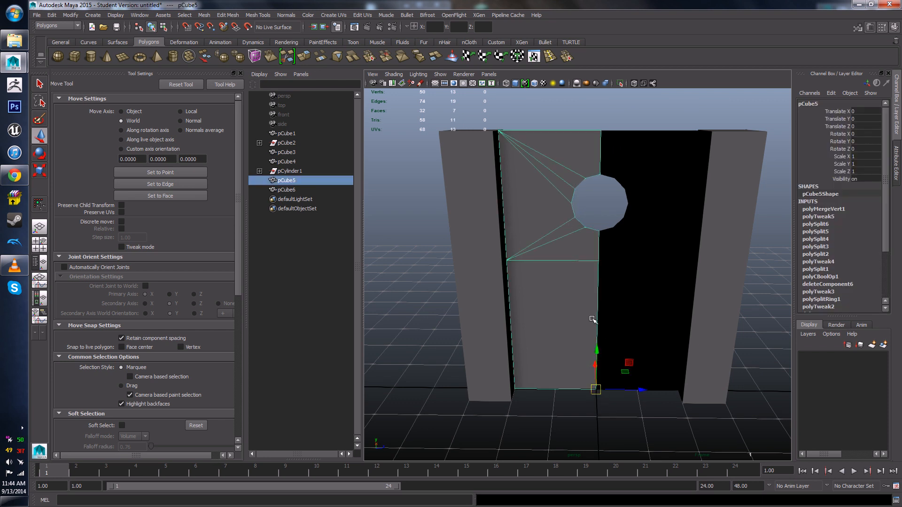
alt+drag(593, 272, 640, 167)
click(640, 170)
alt+drag(616, 292, 644, 262)
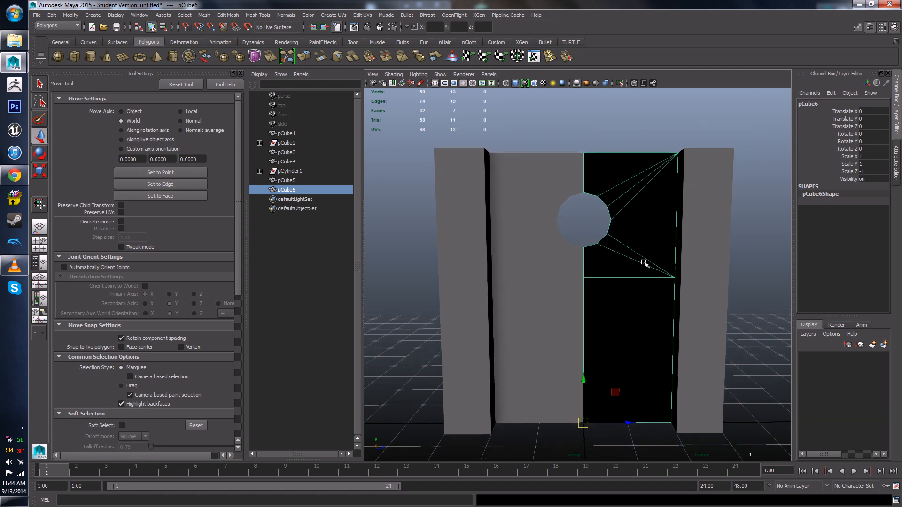
click(751, 256)
alt+drag(751, 261, 585, 312)
alt+right_drag(562, 298, 539, 320)
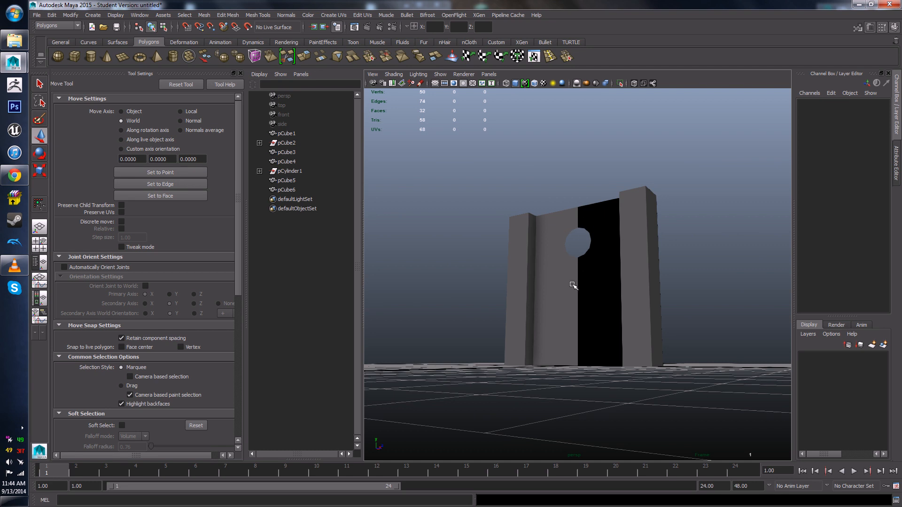
alt+right_drag(566, 309, 554, 347)
Step: Compare the shading of the original and mirrored halves by selecting them alternately
click(562, 314)
mouse_move(549, 299)
alt+mouse_down()
mouse_move(528, 300)
mouse_move(543, 284)
alt+mouse_up()
scroll(541, 295, up, 3)
scroll(541, 291, down, 3)
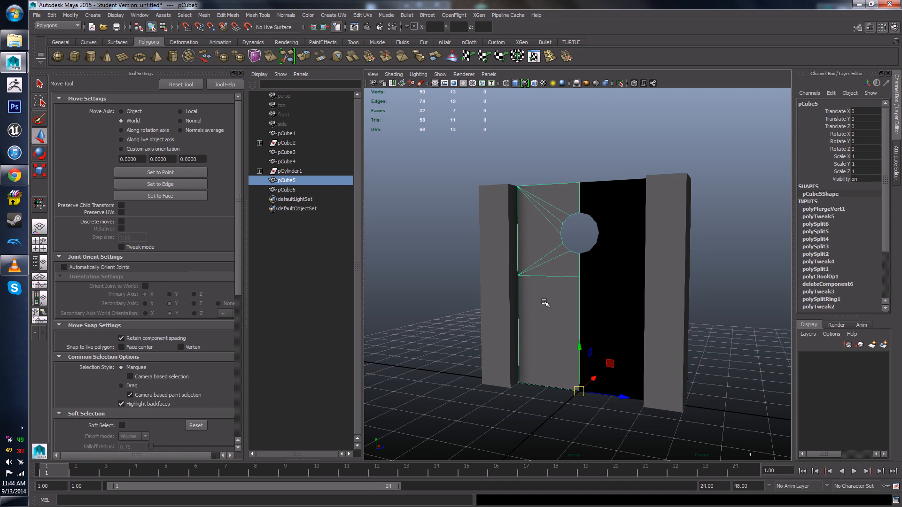
click(608, 309)
click(544, 308)
click(603, 291)
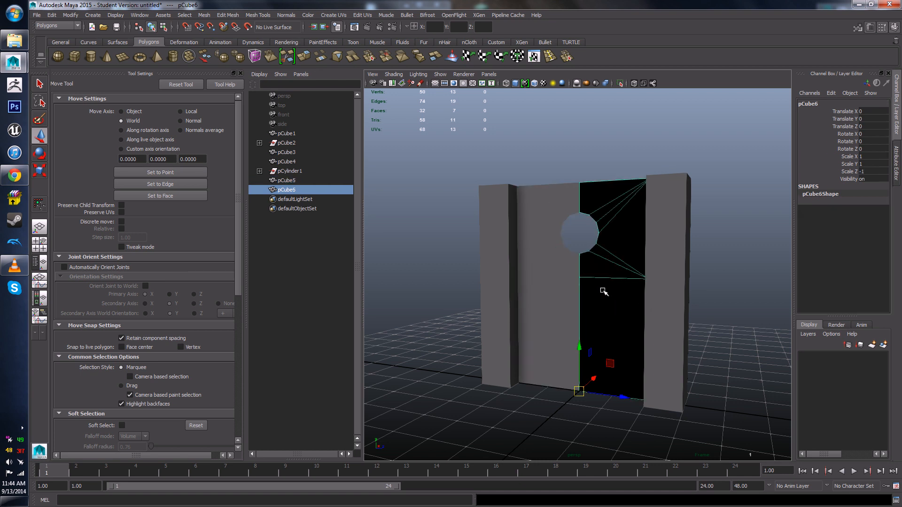
click(546, 300)
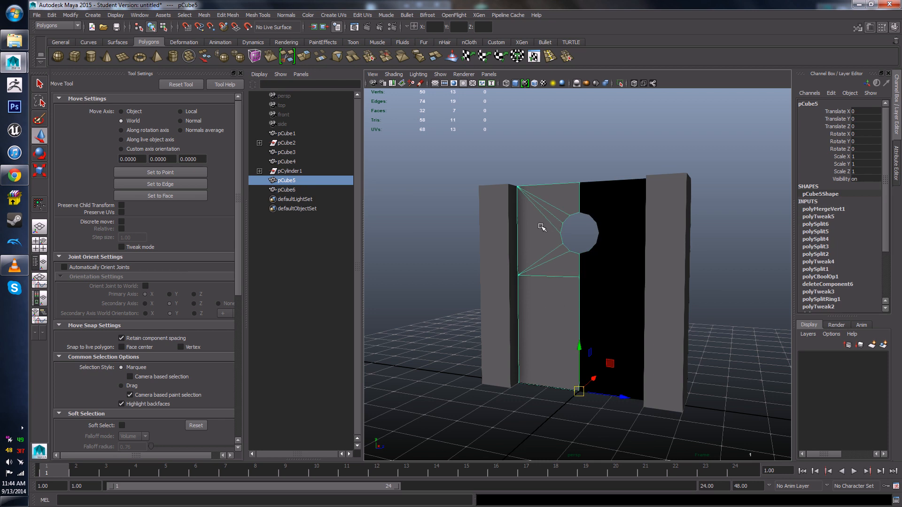
alt+drag(572, 278, 635, 296)
click(706, 236)
scroll(707, 236, down, 5)
alt+drag(705, 237, 629, 261)
scroll(592, 308, up, 6)
Step: Apply automatic UV mapping to the mirrored wall half pCube6
click(618, 266)
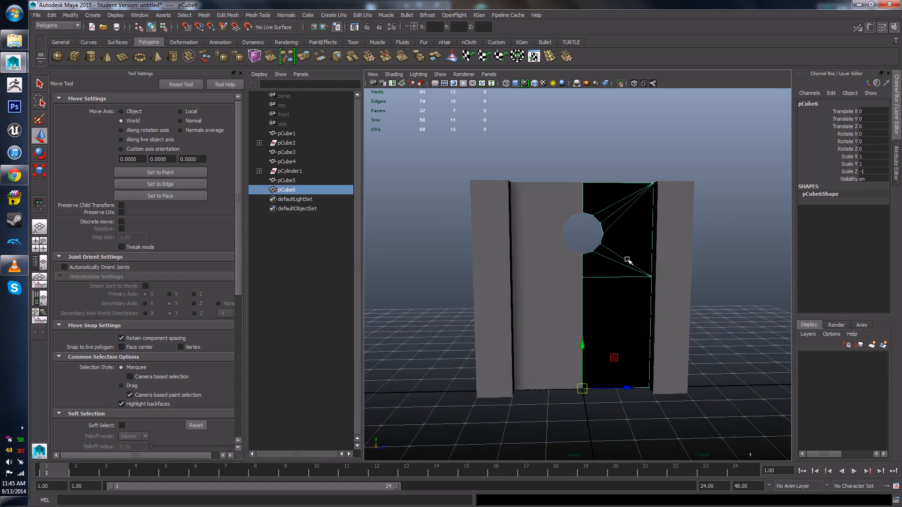
click(360, 18)
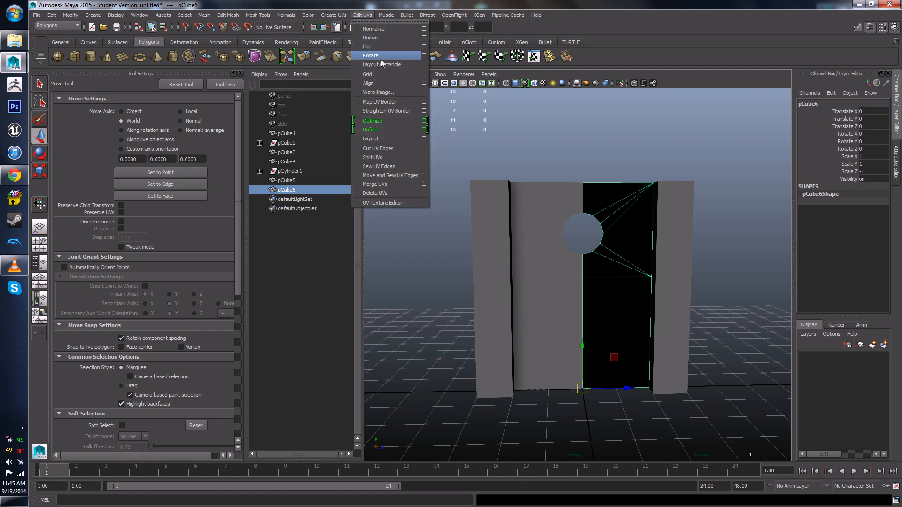
mouse_move(339, 17)
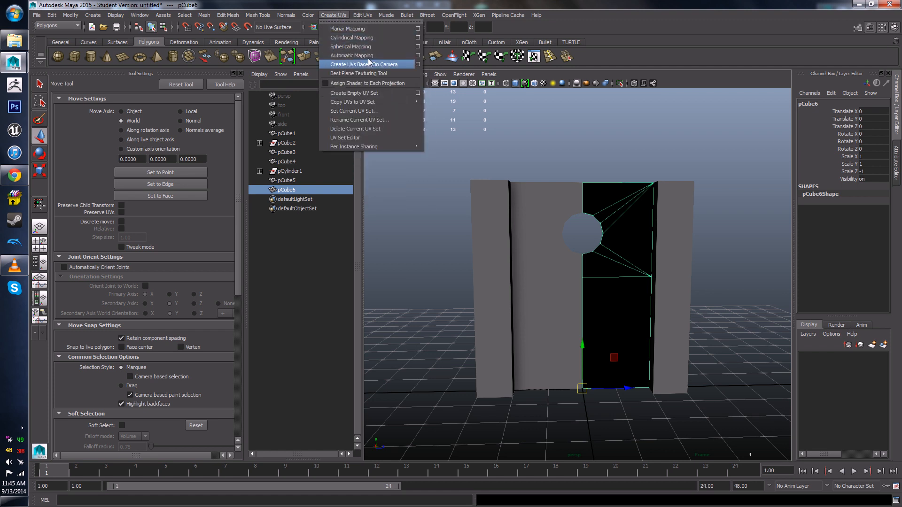
click(352, 56)
mouse_move(625, 165)
alt+mouse_down()
mouse_move(560, 275)
mouse_move(622, 169)
alt+mouse_up()
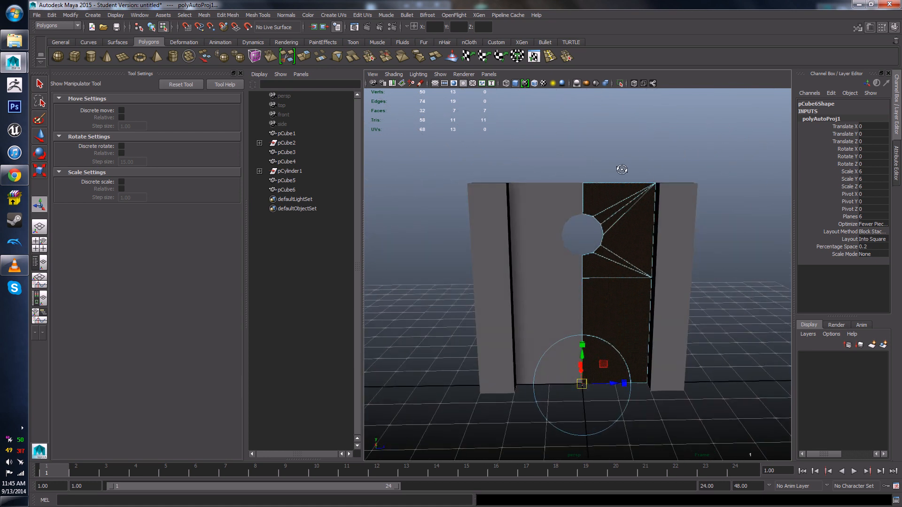
Step: Reverse the normals of the mirrored wall half and reselect it as an object
click(286, 15)
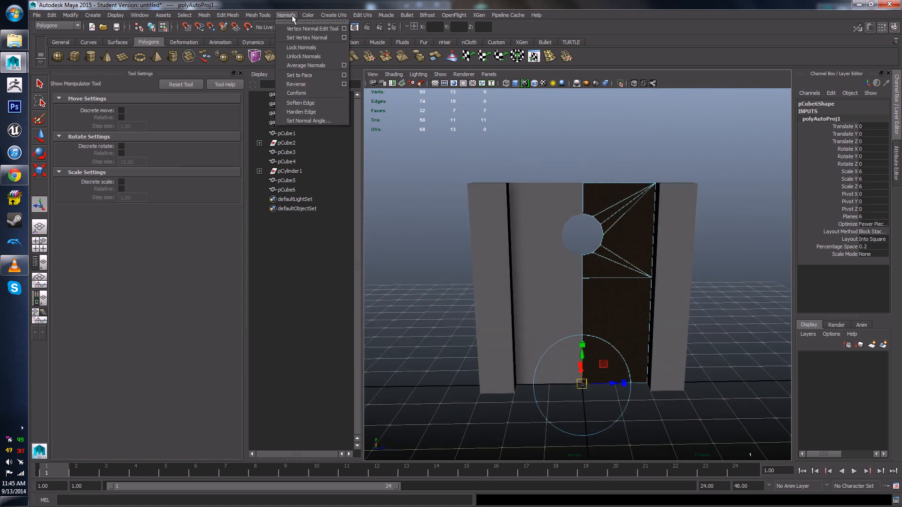
click(312, 84)
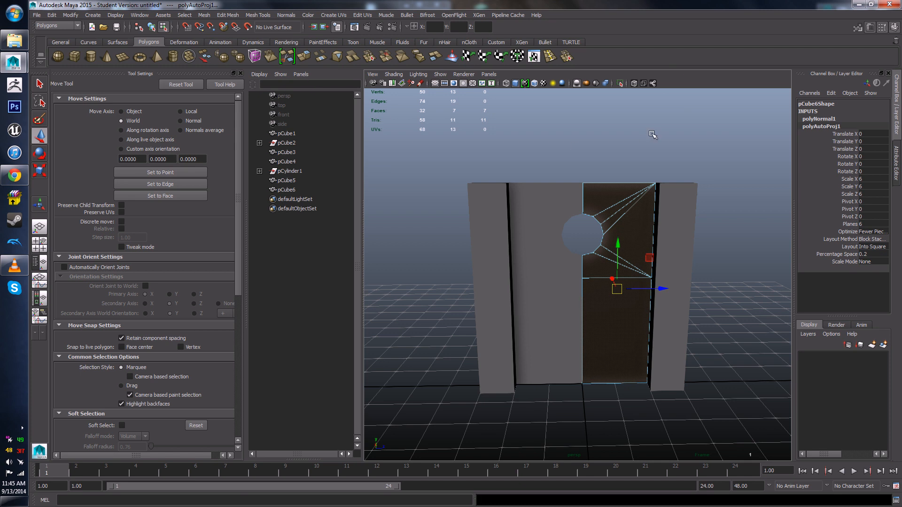
click(635, 233)
click(628, 237)
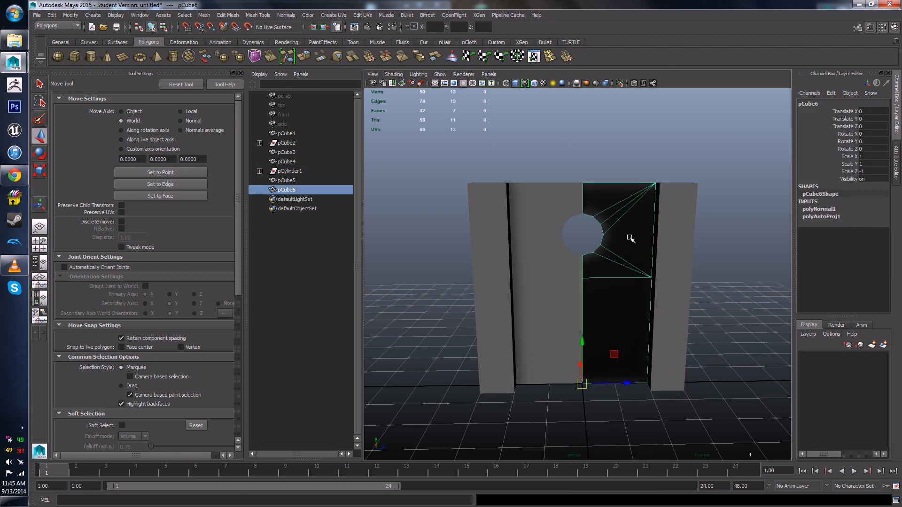
Step: Set the mirrored half's normals to face and reverse them once more, keeping the half selected
click(230, 16)
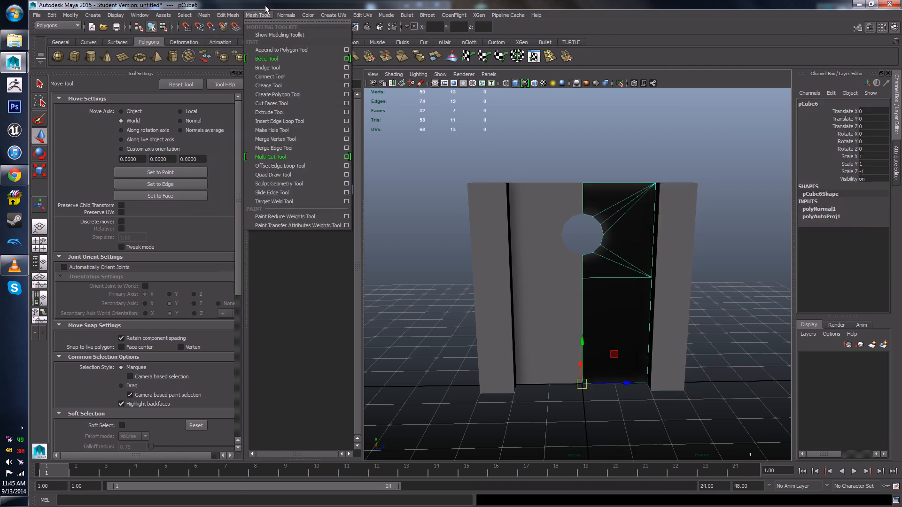
mouse_move(286, 15)
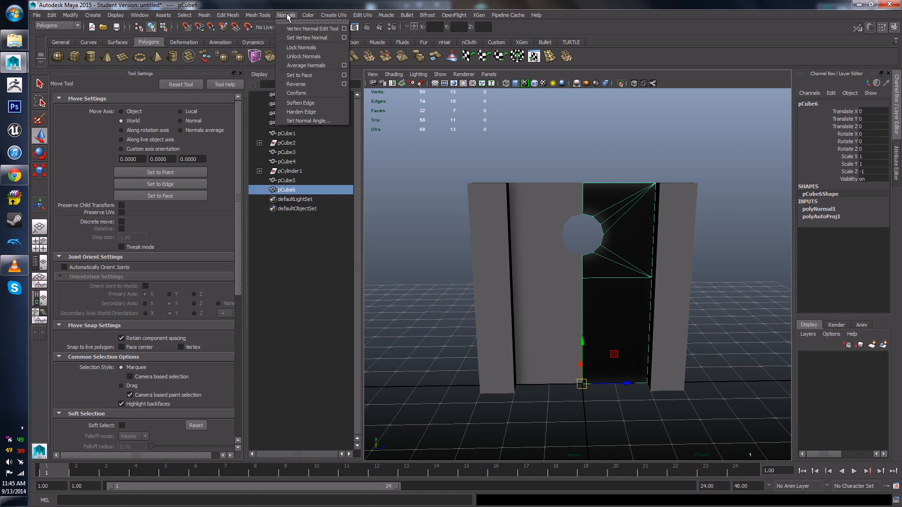
click(312, 77)
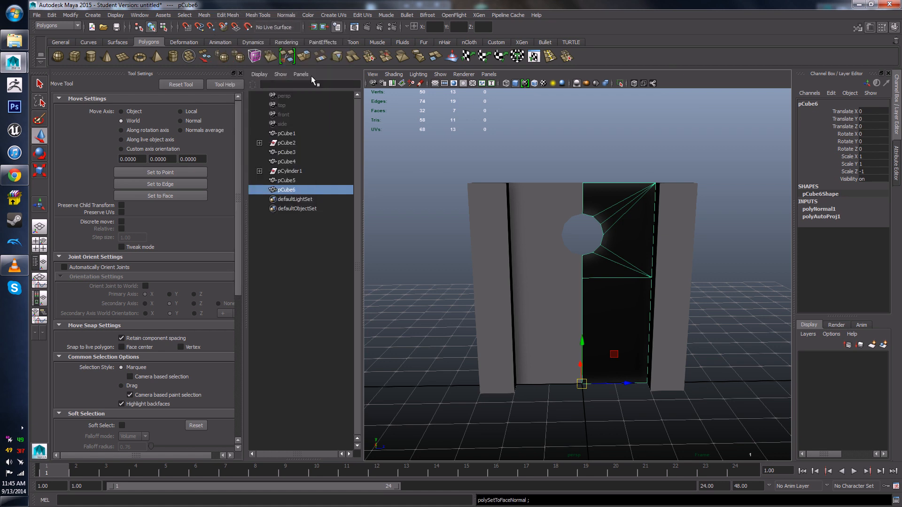
click(288, 16)
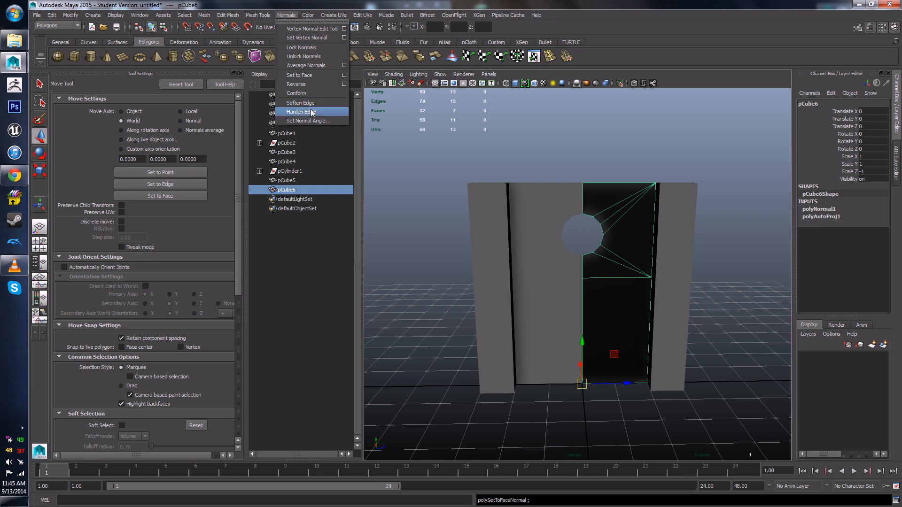
click(308, 85)
alt+drag(548, 123, 611, 192)
click(603, 153)
click(618, 237)
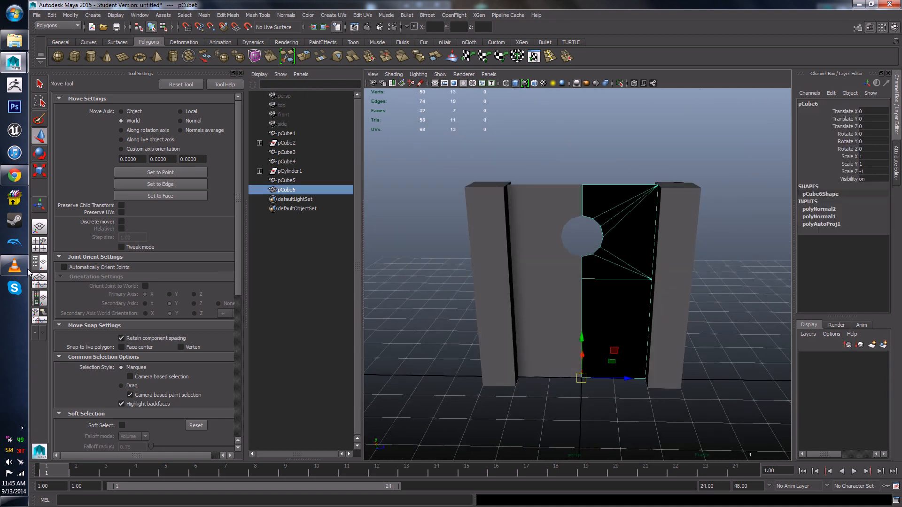
Step: Show the Hypershade beside the perspective view and assign the lambert1 material to the mirrored half
click(44, 303)
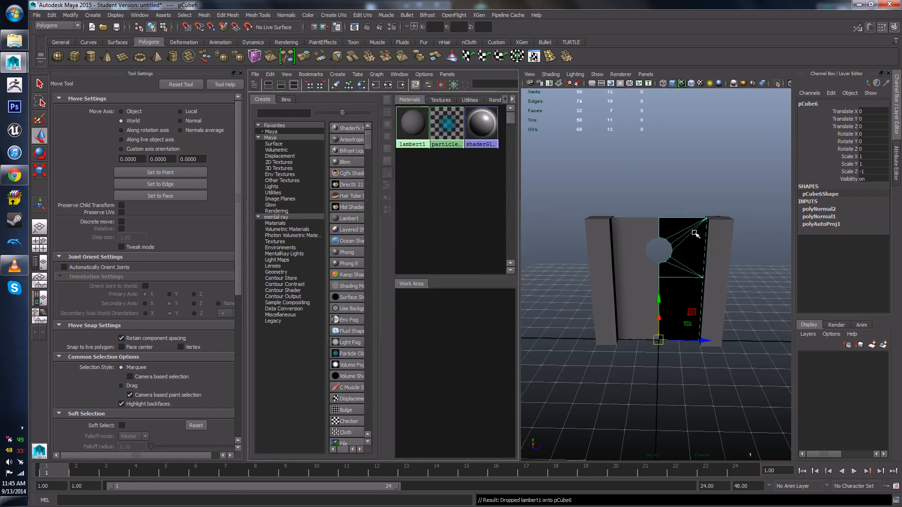
alt+drag(692, 194, 697, 179)
click(697, 179)
alt+drag(676, 230, 695, 244)
click(695, 243)
Step: Expand the perspective view to fill the workspace, check the wall panel from an angle, and clear the selection
key(space)
scroll(629, 209, down, 3)
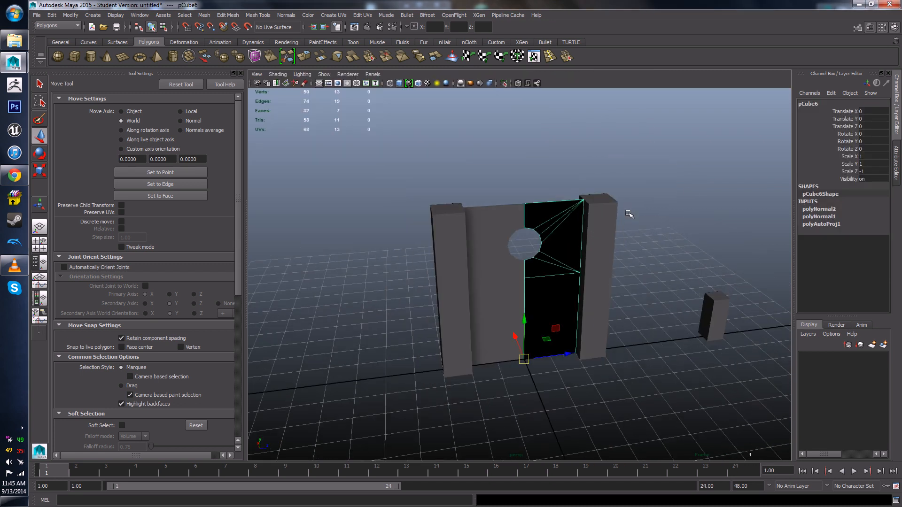
alt+drag(633, 225, 598, 317)
click(642, 218)
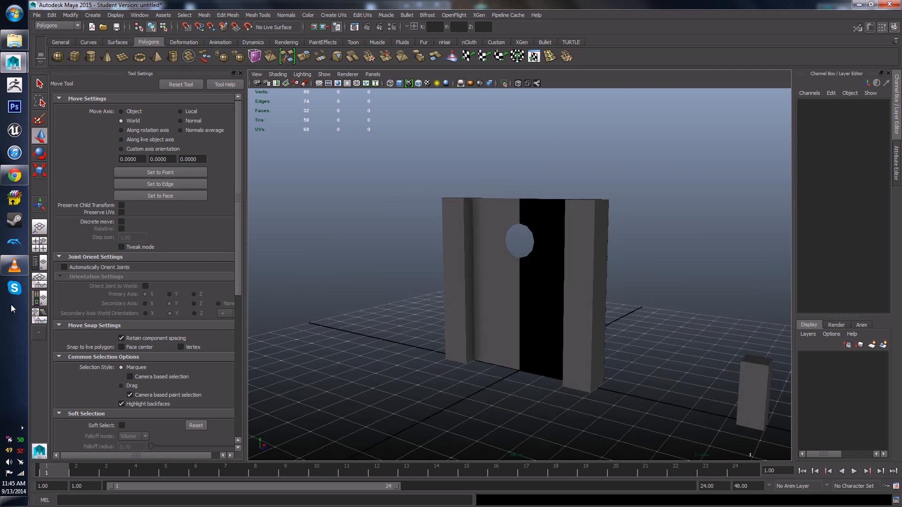
Step: Compare the wall panel with the building reference screenshot in Chrome, checking it twice, and return to Maya
click(14, 175)
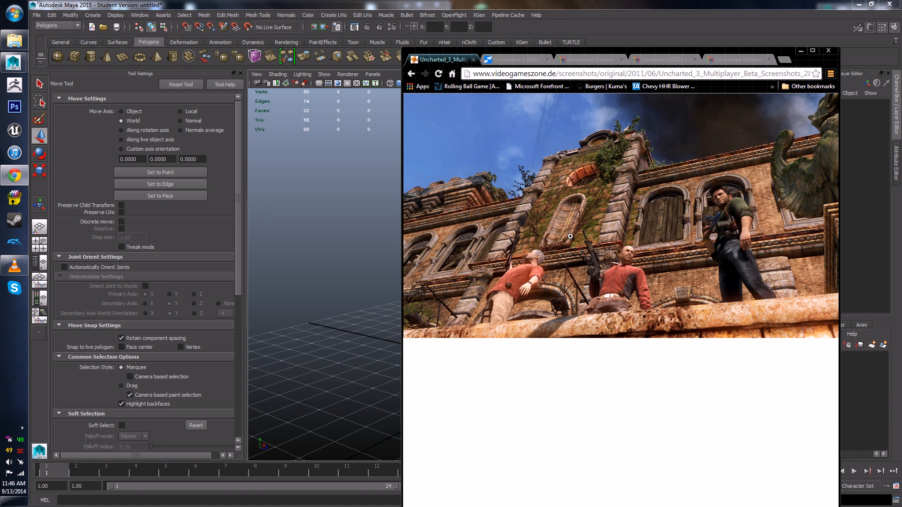
click(801, 51)
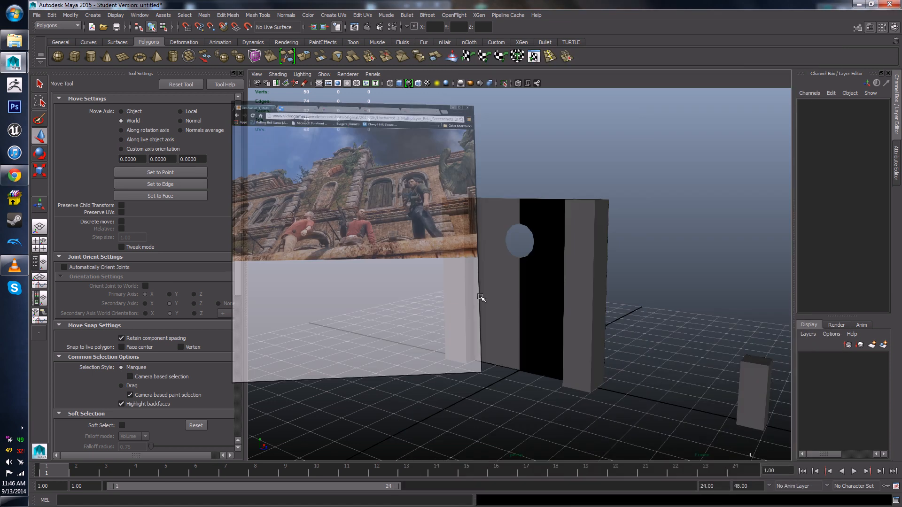
alt+drag(477, 311, 392, 200)
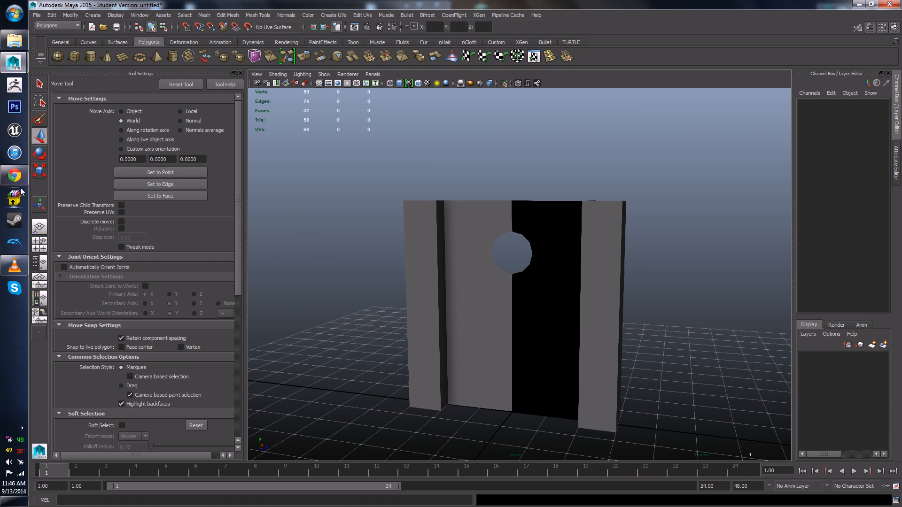
click(15, 175)
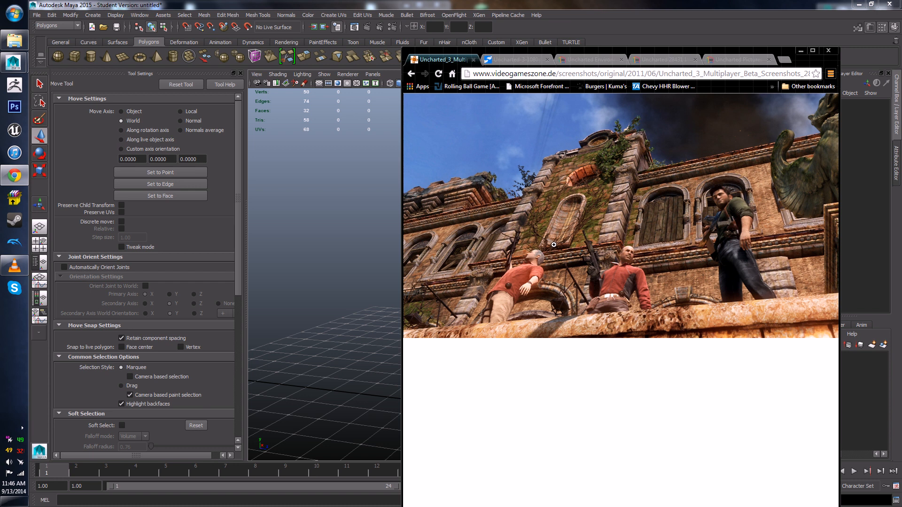
click(802, 51)
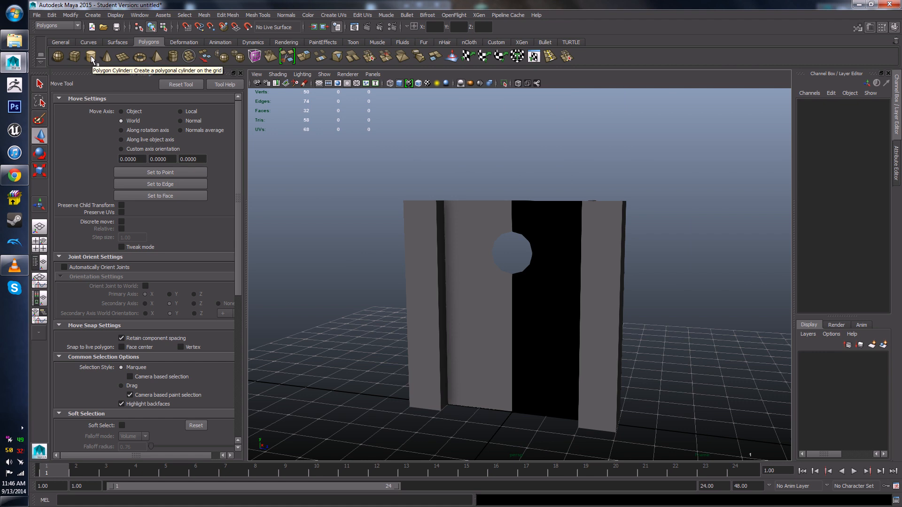
Step: Create a polygon cylinder at the wall's base and rotate it 90 degrees about Z so its cap faces forward
click(91, 56)
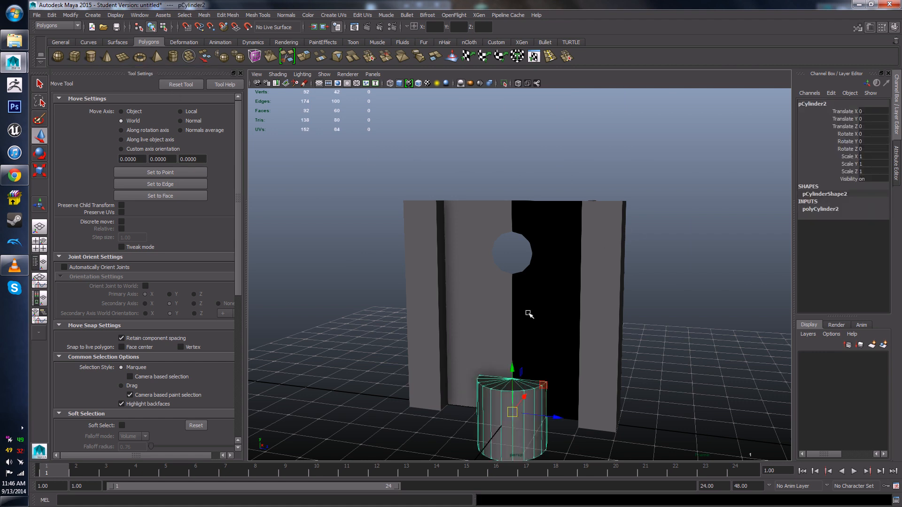
key(e)
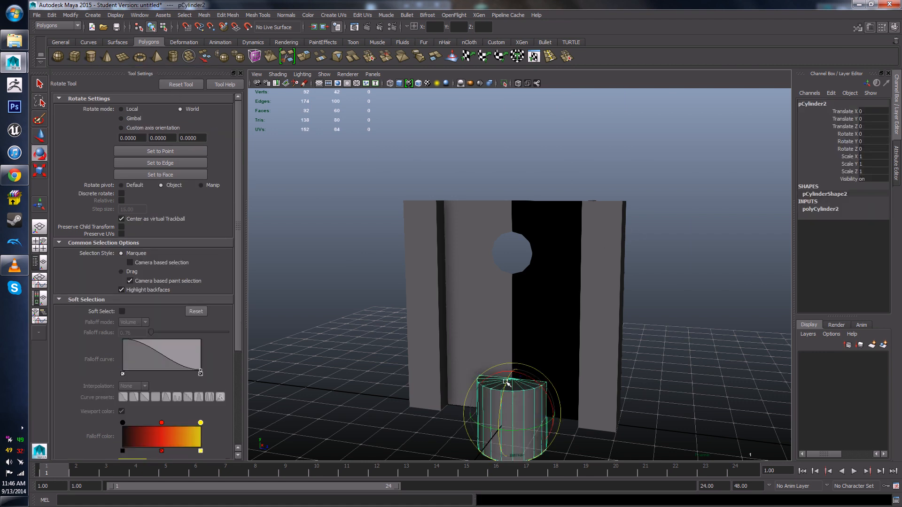
drag(506, 381, 573, 382)
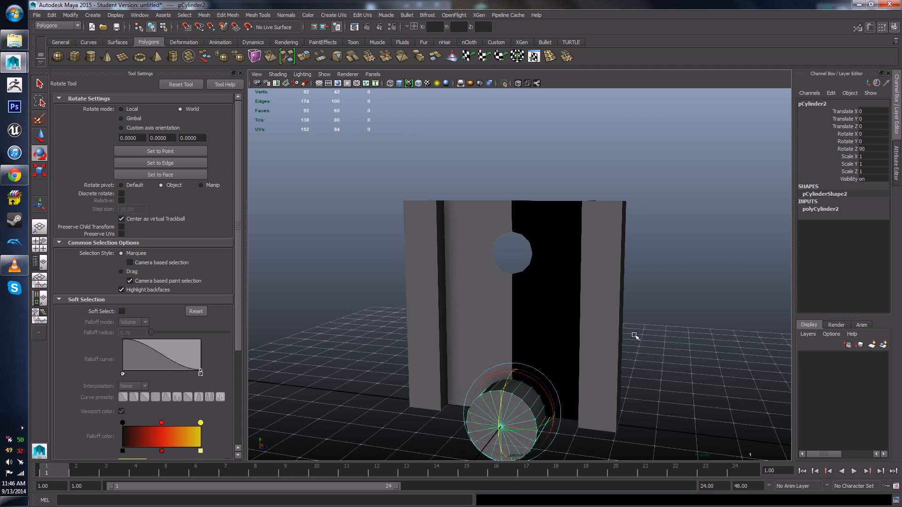
alt+drag(634, 332, 651, 352)
scroll(640, 291, up, 5)
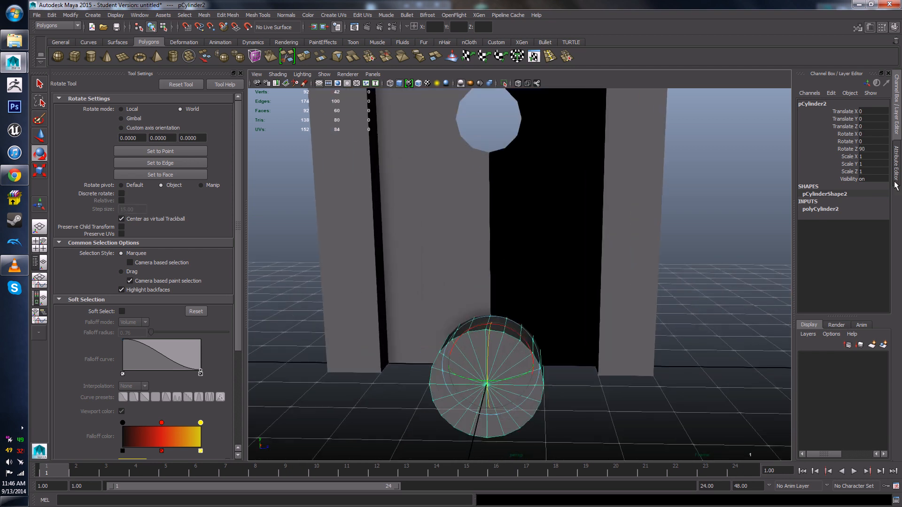
Step: Reduce the cylinder's axis subdivisions, trying 18 first and settling on 16
click(832, 209)
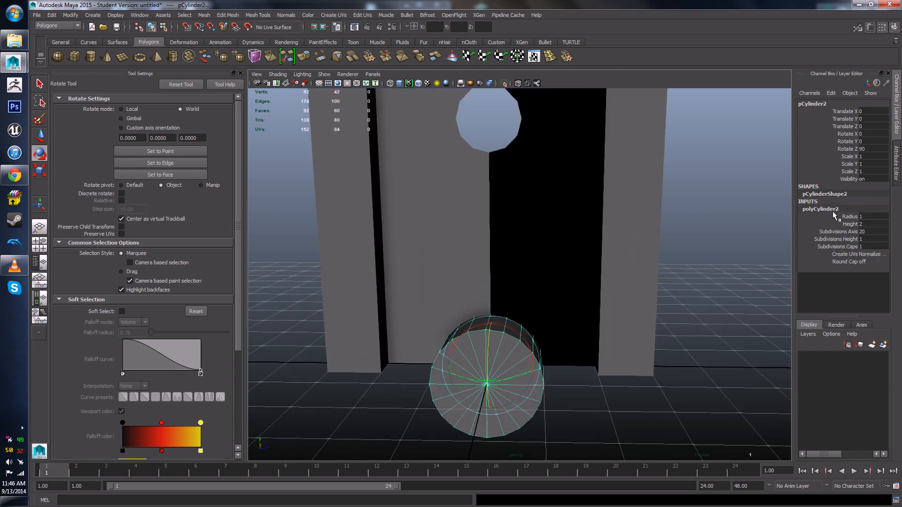
double_click(869, 234)
text(18)
key(Return)
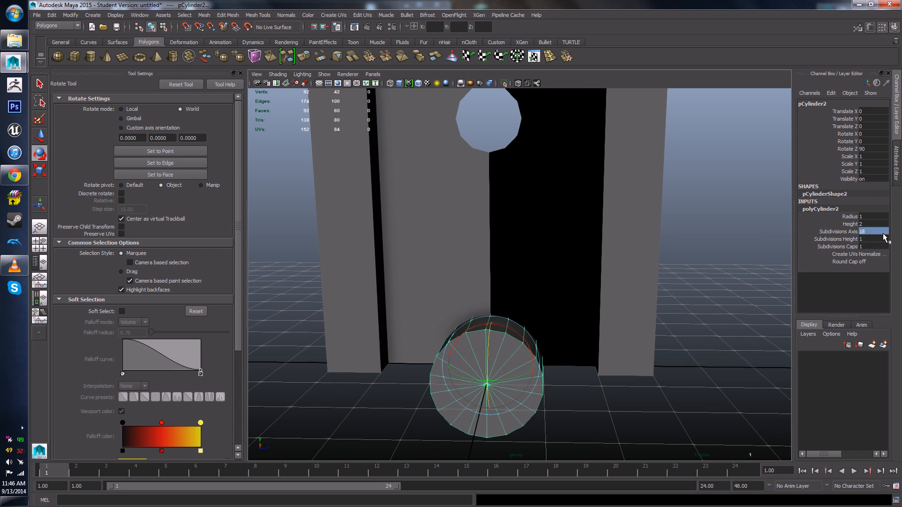
click(871, 232)
key(BackSpace)
text(6)
key(Return)
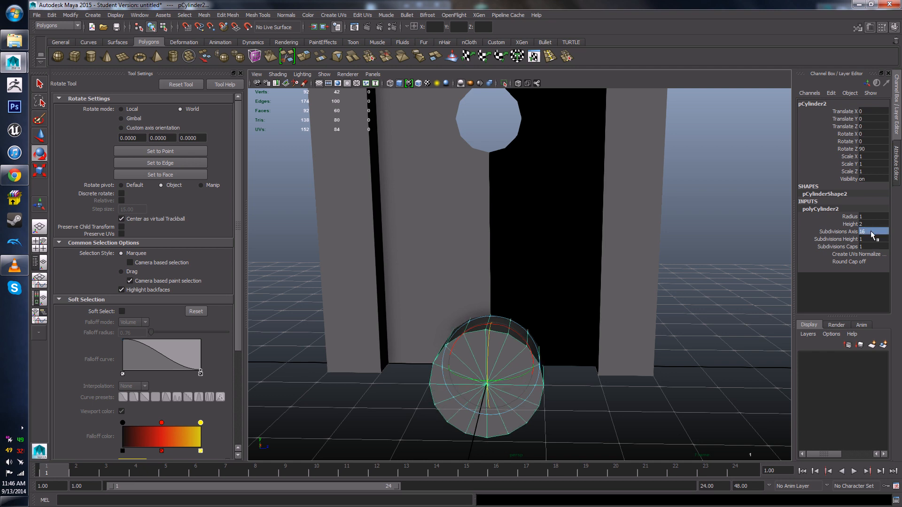
click(785, 266)
click(526, 369)
alt+drag(544, 379, 553, 371)
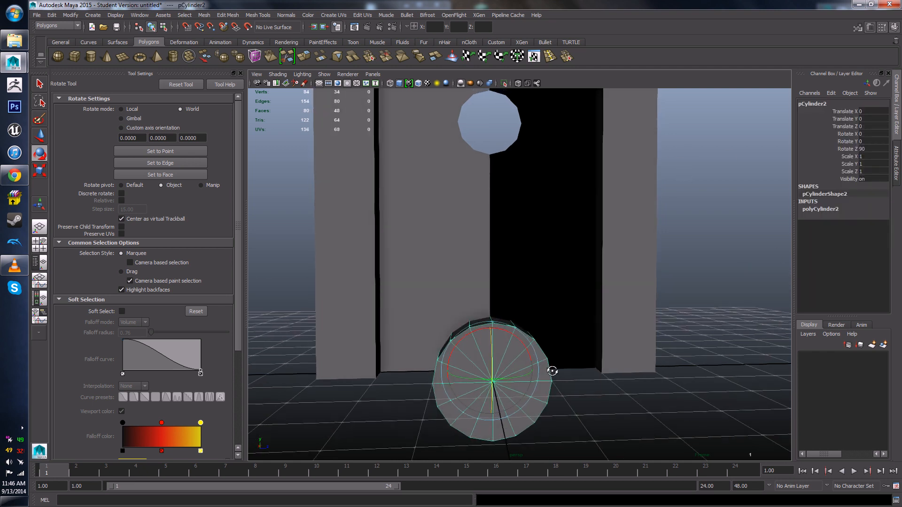
Step: Raise the cylinder to about Y 2.961, just below the round hole, and scale it uniformly to about 0.825
key(w)
drag(491, 324, 490, 179)
key(r)
alt+drag(488, 235, 488, 265)
scroll(462, 308, up, 3)
scroll(467, 282, up, 1)
key(w)
alt+drag(339, 305, 504, 345)
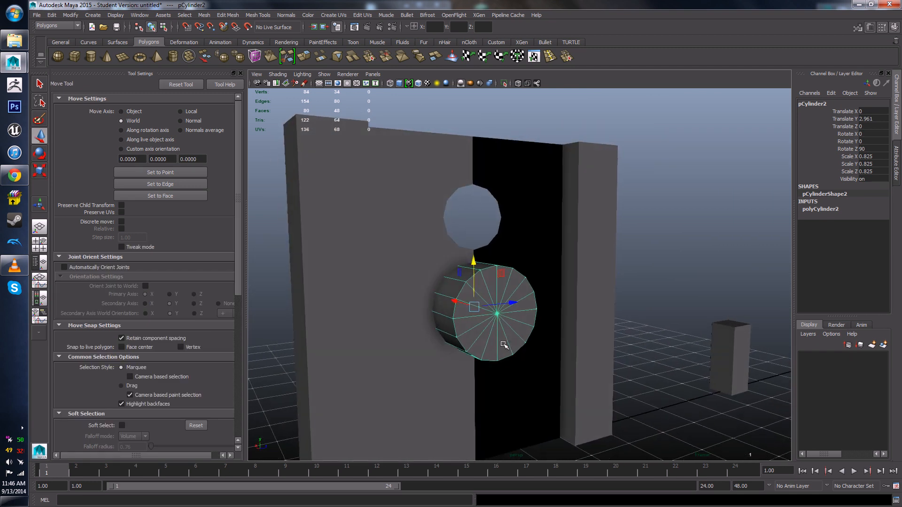
Step: Delete the faces of the cylinder's lower half so only the upper half-round arch shape remains
alt+middle_drag(504, 346, 522, 293)
scroll(522, 293, up, 3)
alt+drag(522, 292, 495, 297)
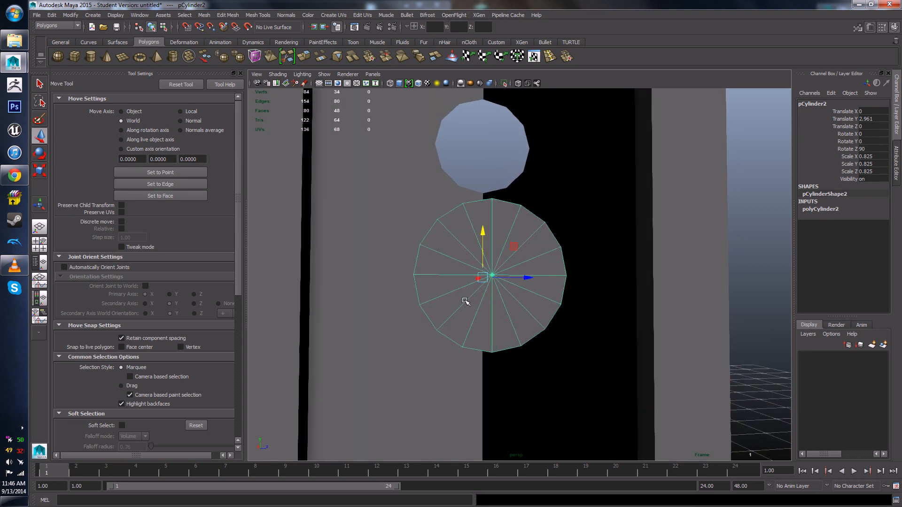
right_drag(500, 285, 501, 303)
alt+drag(500, 303, 470, 296)
drag(610, 346, 604, 296)
key(Delete)
click(610, 309)
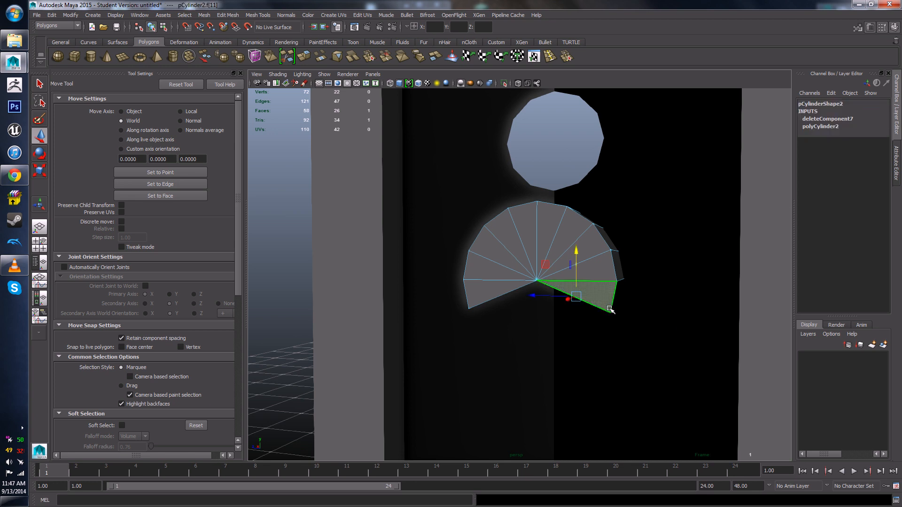
key(Delete)
click(475, 299)
key(Delete)
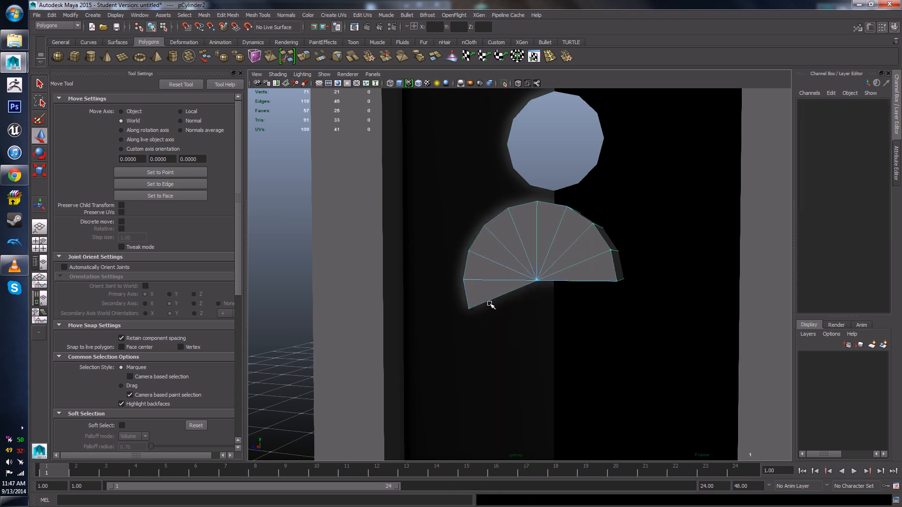
Step: Extrude the open bottom border edges of the half-round arch piece below the round hole
alt+drag(581, 314, 545, 294)
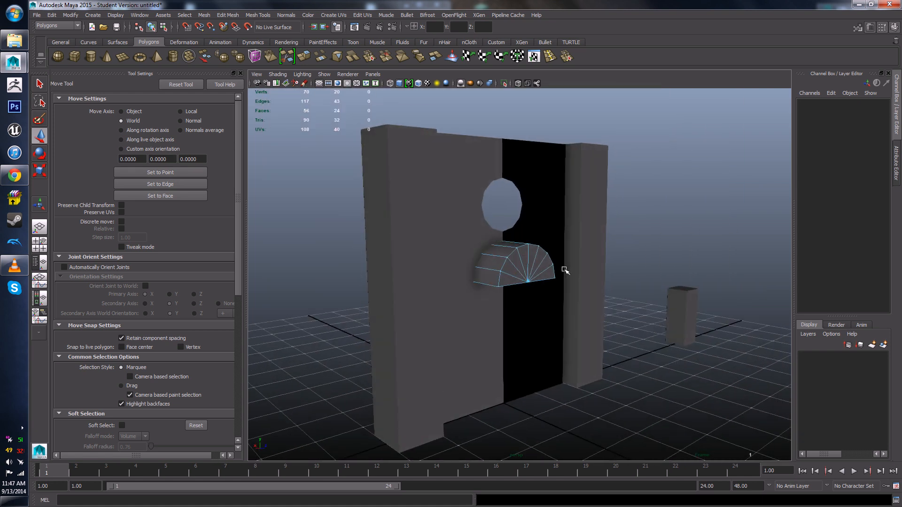
click(475, 298)
click(500, 281)
key(f)
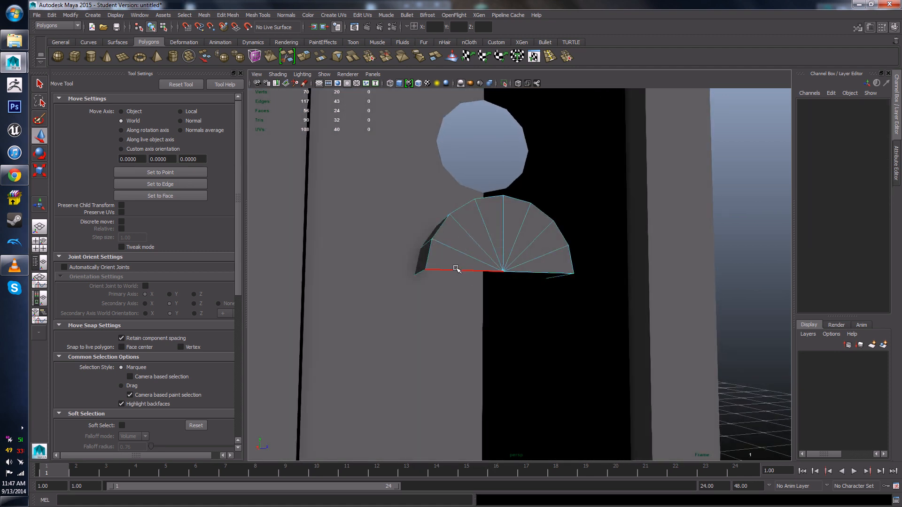
click(456, 269)
alt+drag(487, 312, 507, 253)
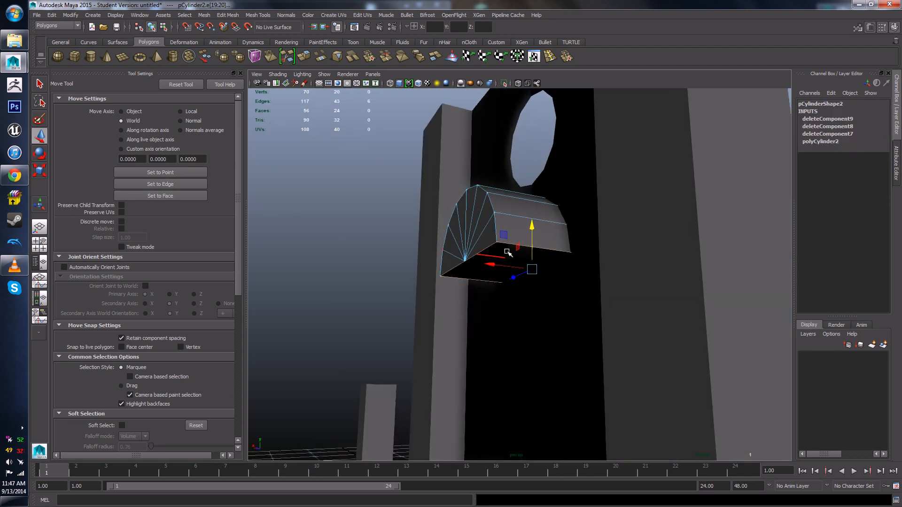
alt+drag(594, 286, 473, 297)
shift+right_click(456, 258)
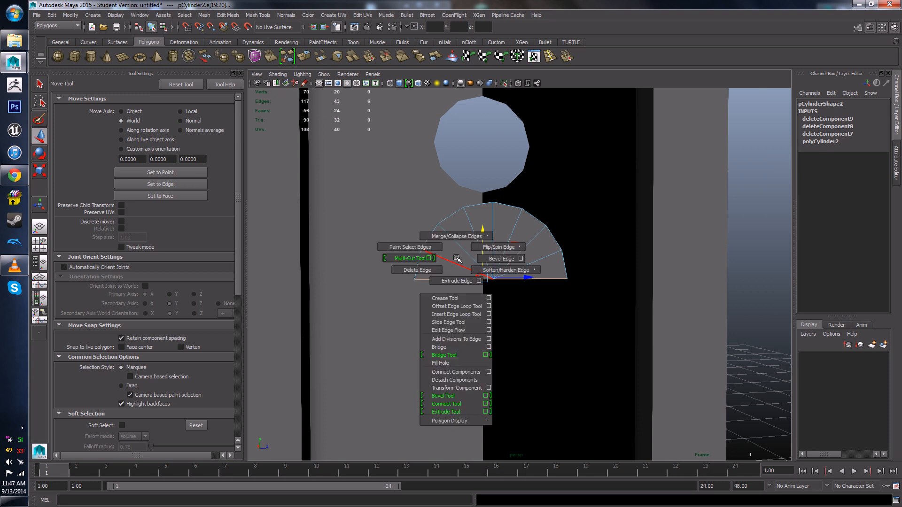
click(457, 279)
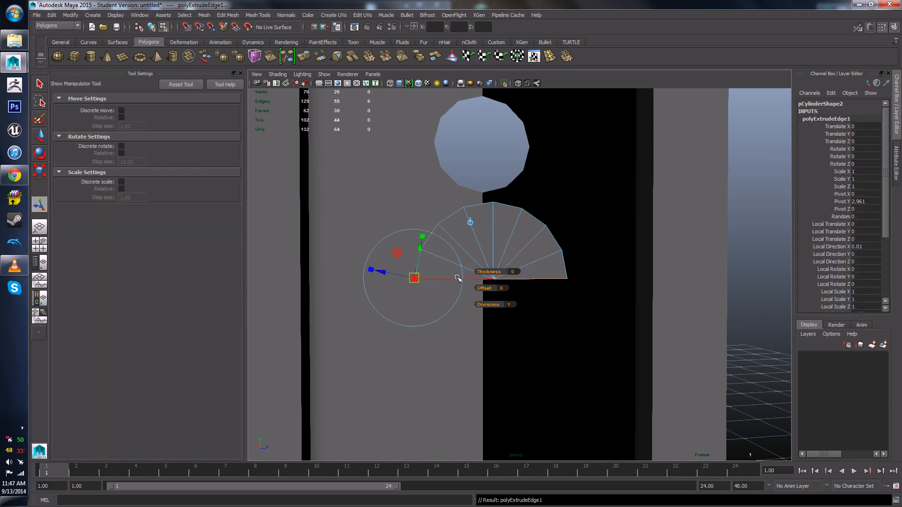
Step: Pull the extruded edges straight down in world space to form a tall arched window shape, and return to object mode
click(470, 223)
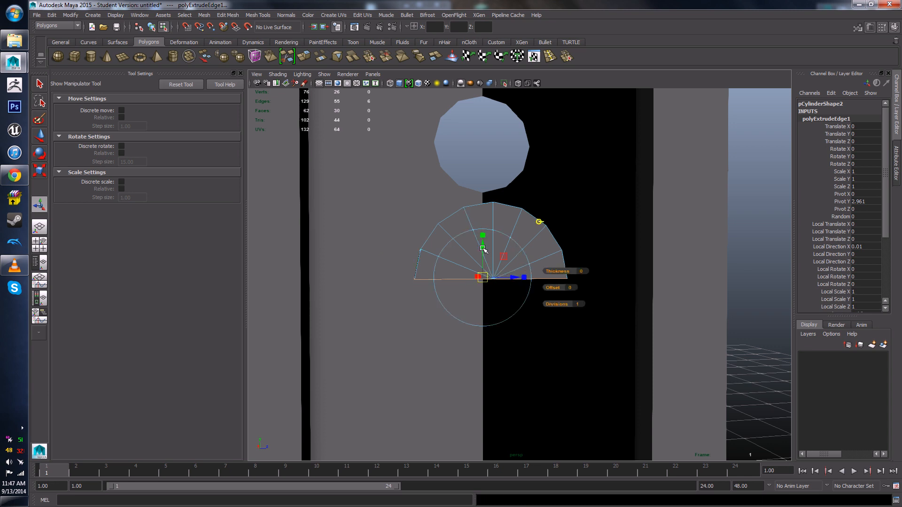
alt+middle_drag(528, 320, 526, 284)
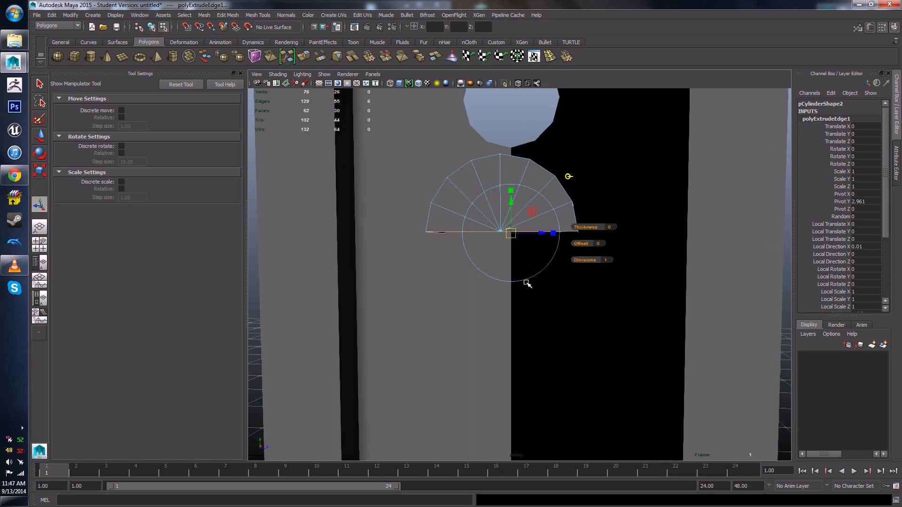
alt+drag(527, 284, 519, 186)
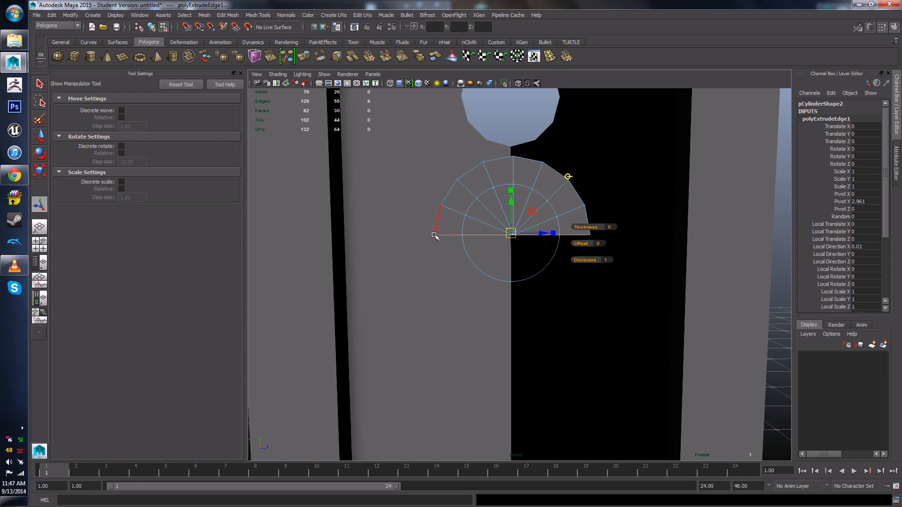
mouse_move(450, 224)
alt+mouse_down()
mouse_move(447, 215)
mouse_move(446, 239)
mouse_move(428, 268)
mouse_move(444, 236)
alt+mouse_up()
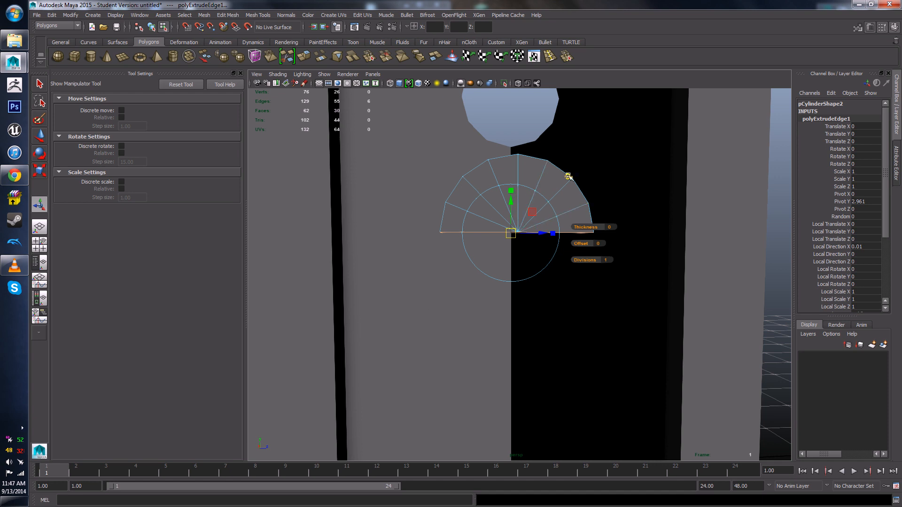
drag(513, 206, 550, 316)
right_drag(522, 240, 551, 235)
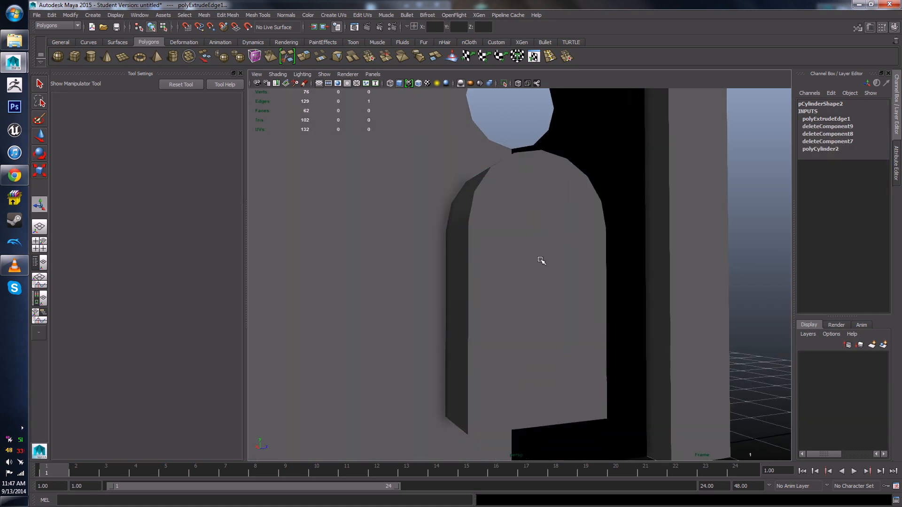
Step: Isolate the arched piece and reduce its depth to a Scale Y of about 0.319
scroll(539, 259, down, 4)
alt+drag(540, 259, 565, 248)
click(541, 285)
alt+drag(541, 285, 522, 204)
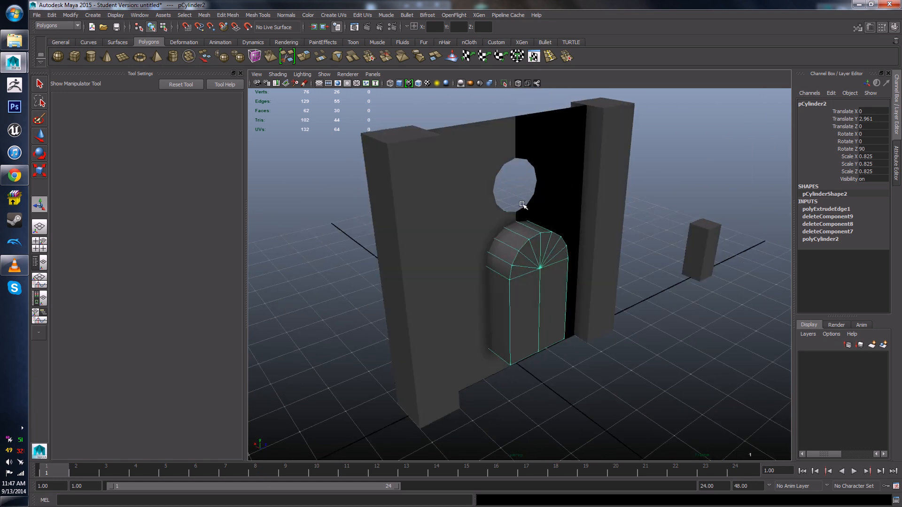
click(504, 83)
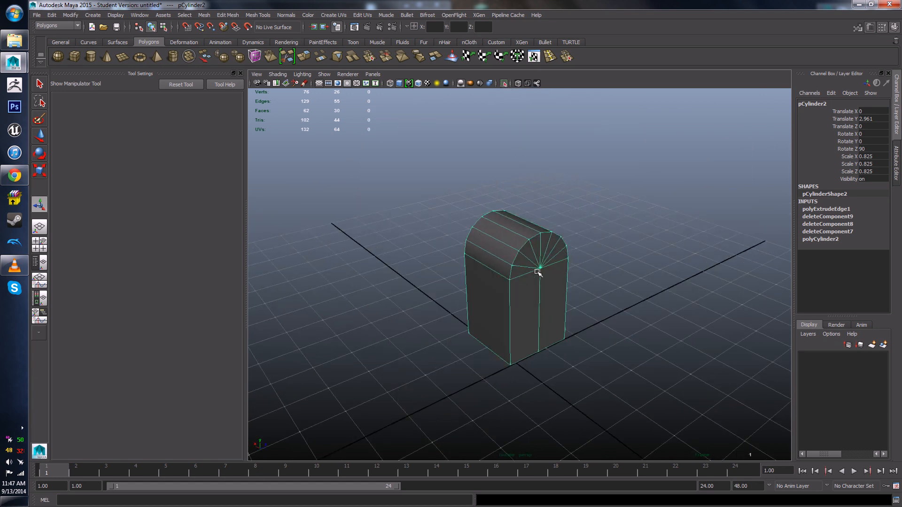
alt+drag(533, 246, 528, 295)
key(r)
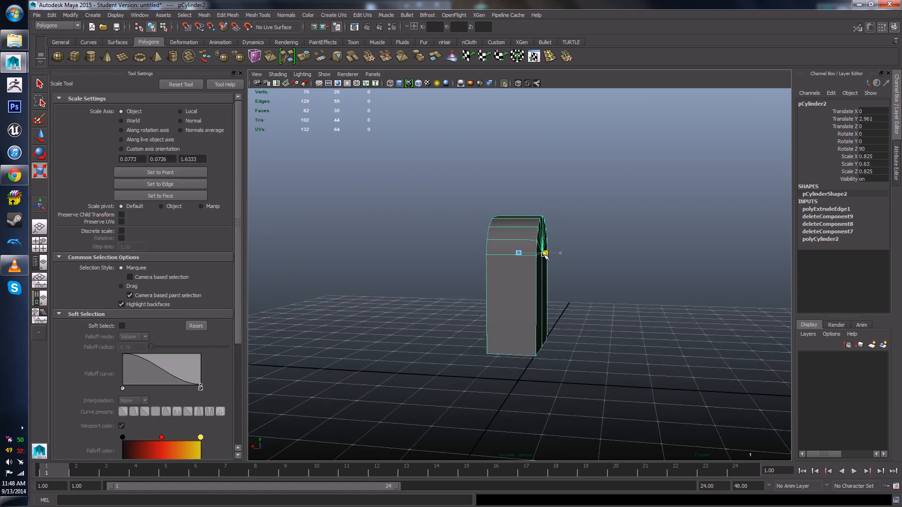
key(w)
Step: Select the open border edges at the arched piece's base and close them with Fill Hole
alt+drag(585, 319, 483, 322)
scroll(526, 328, up, 4)
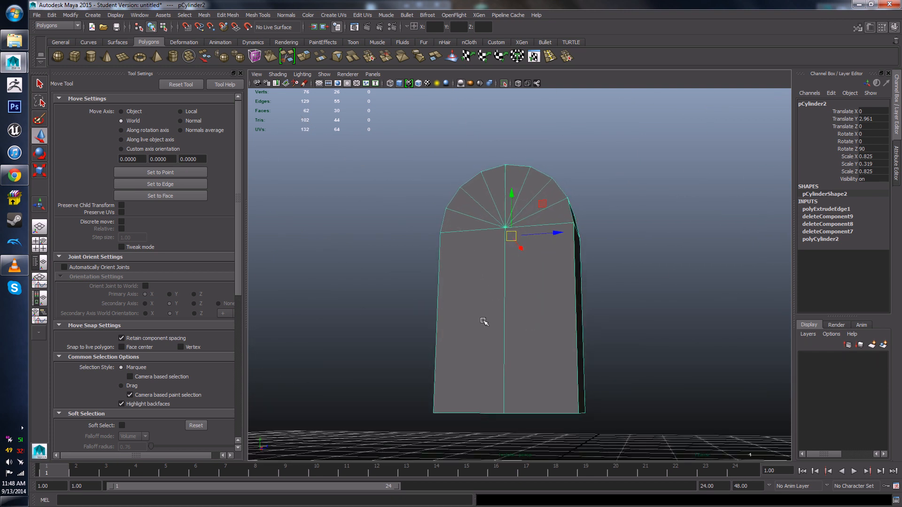
scroll(483, 322, up, 4)
alt+middle_drag(484, 322, 497, 230)
scroll(497, 230, down, 4)
alt+drag(498, 229, 573, 221)
alt+drag(516, 300, 510, 347)
scroll(498, 323, up, 5)
right_drag(515, 300, 517, 274)
click(518, 310)
alt+drag(571, 312, 643, 319)
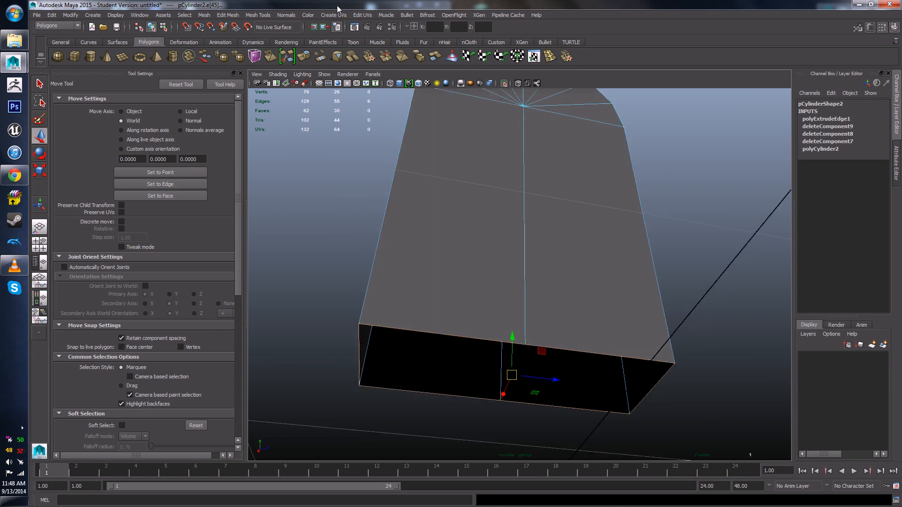
click(256, 15)
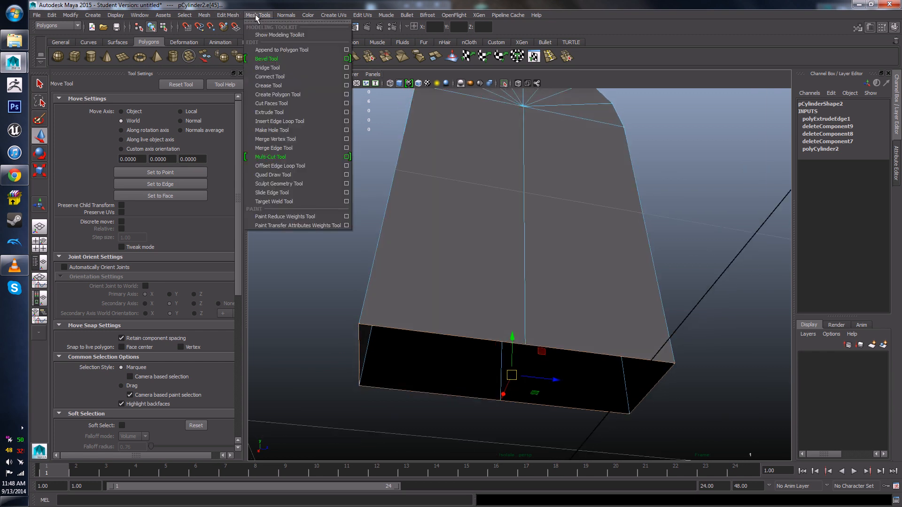
click(229, 15)
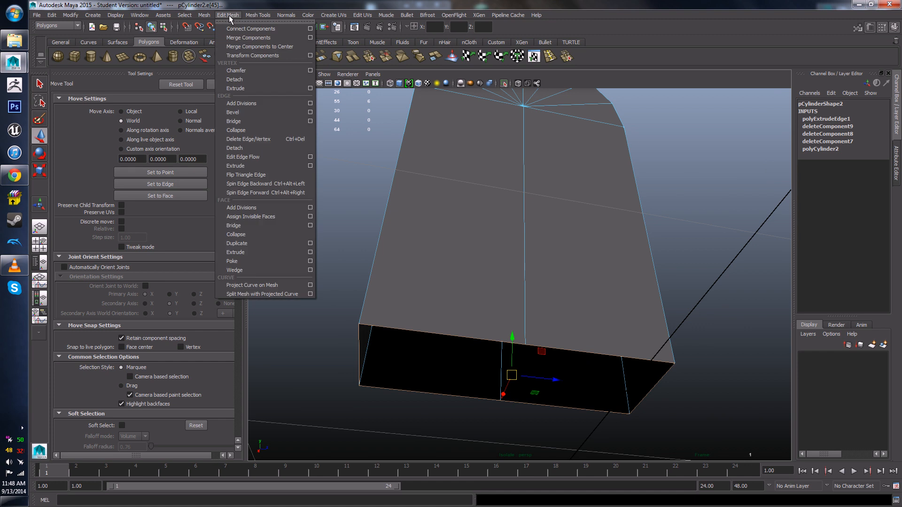
mouse_move(271, 15)
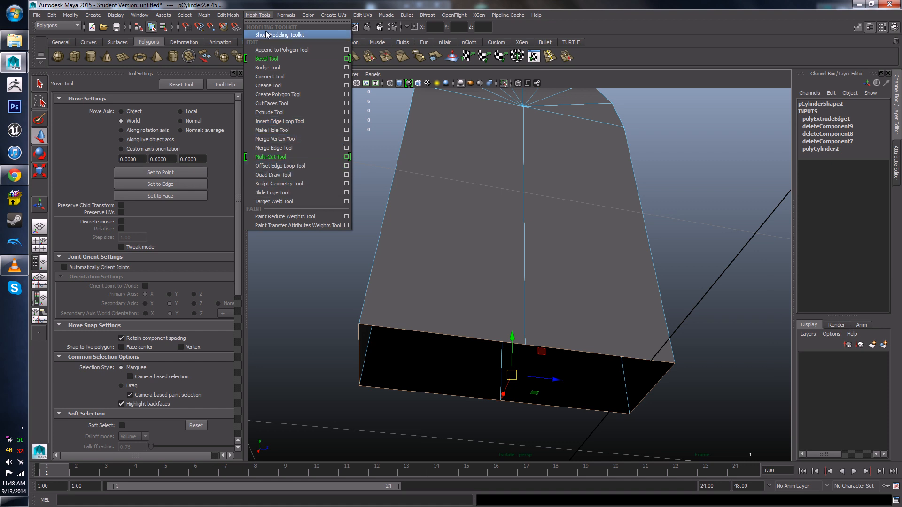
mouse_move(227, 16)
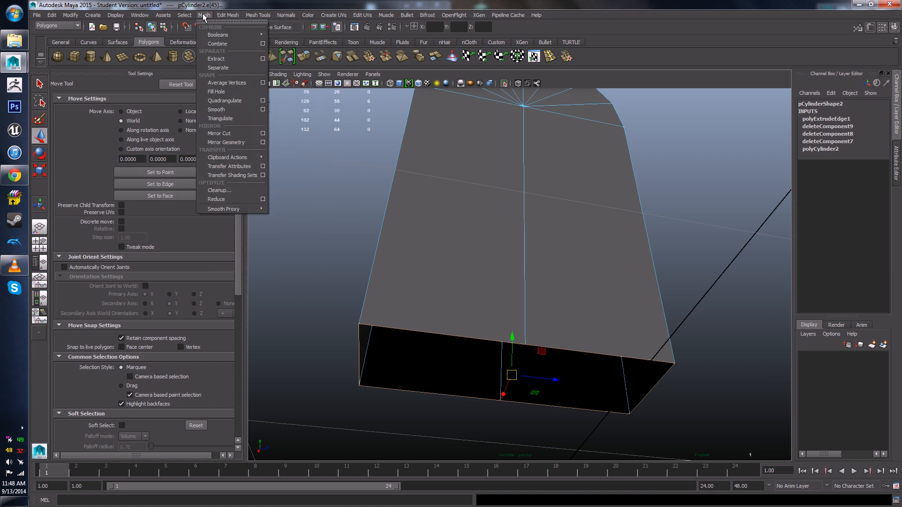
click(234, 93)
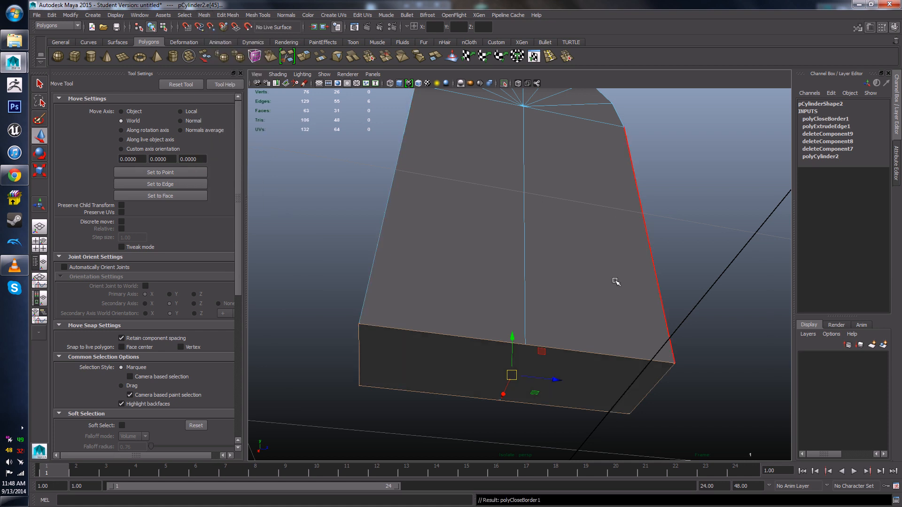
Step: Cut an edge across the arched piece's new bottom face, joining its front and back centre vertices with the Multi-Cut tool
alt+drag(615, 281, 554, 317)
right_click(555, 317)
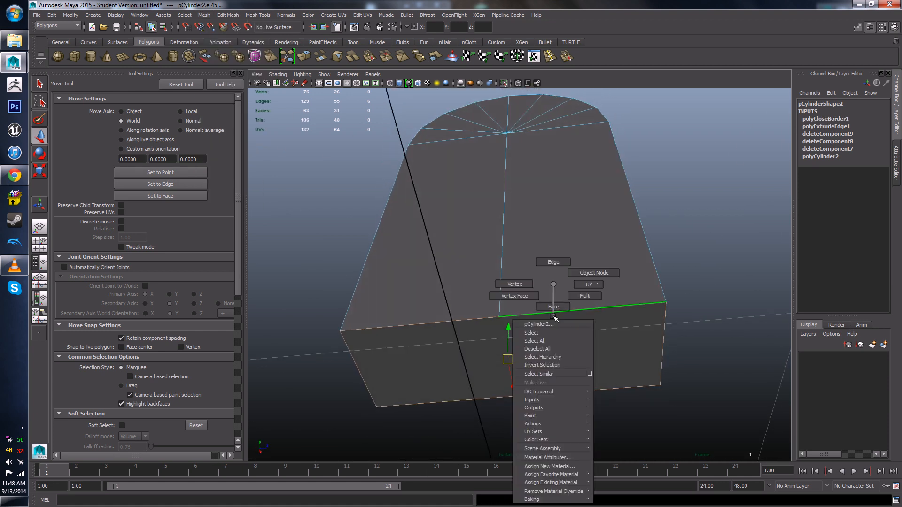
right_drag(554, 317, 554, 308)
click(431, 328)
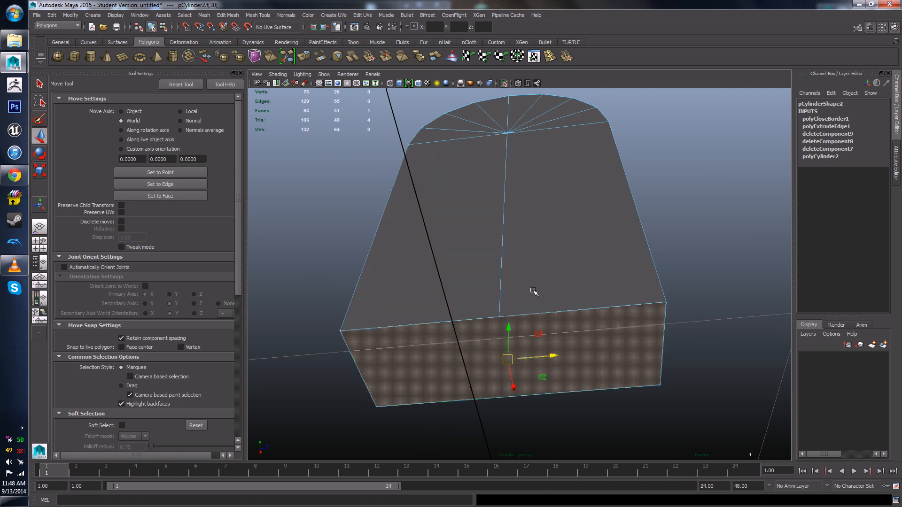
mouse_move(534, 291)
alt+mouse_down()
mouse_move(597, 318)
mouse_move(646, 294)
mouse_move(526, 288)
mouse_move(540, 305)
alt+mouse_up()
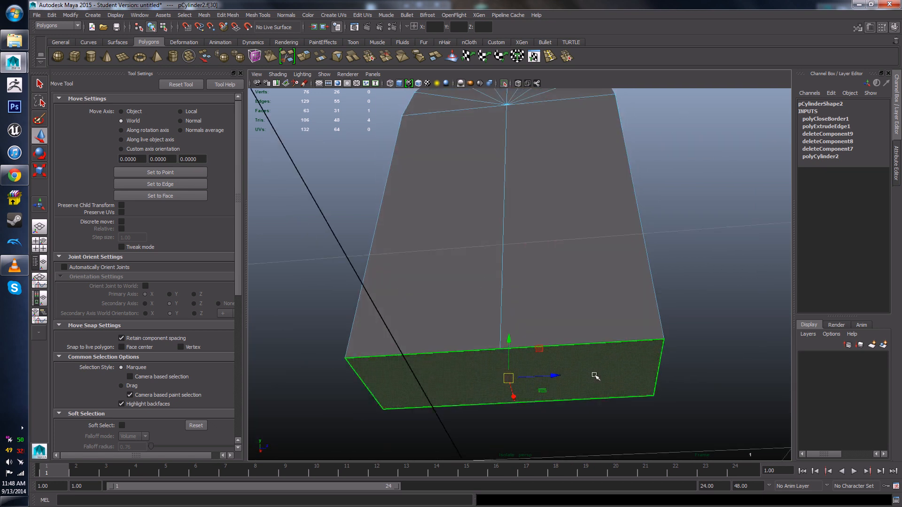
alt+drag(556, 350, 499, 309)
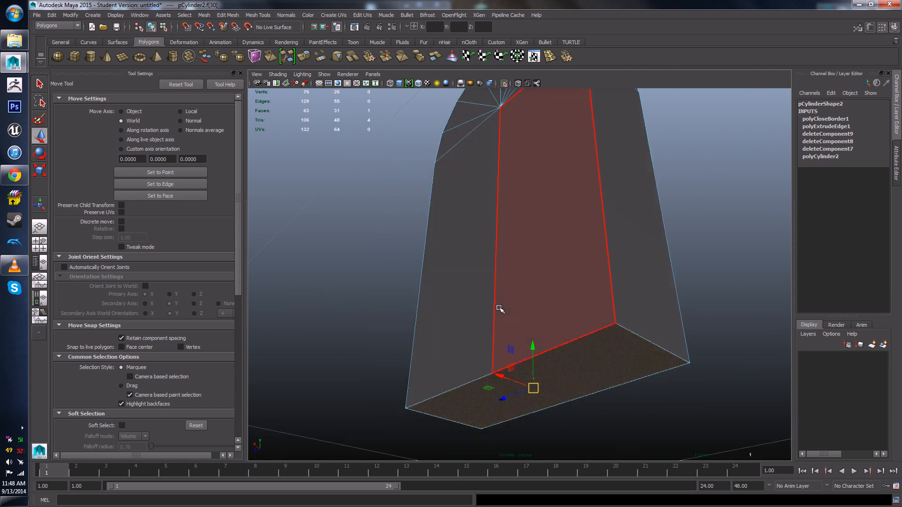
alt+drag(606, 335, 528, 288)
right_drag(498, 268, 546, 253)
click(495, 199)
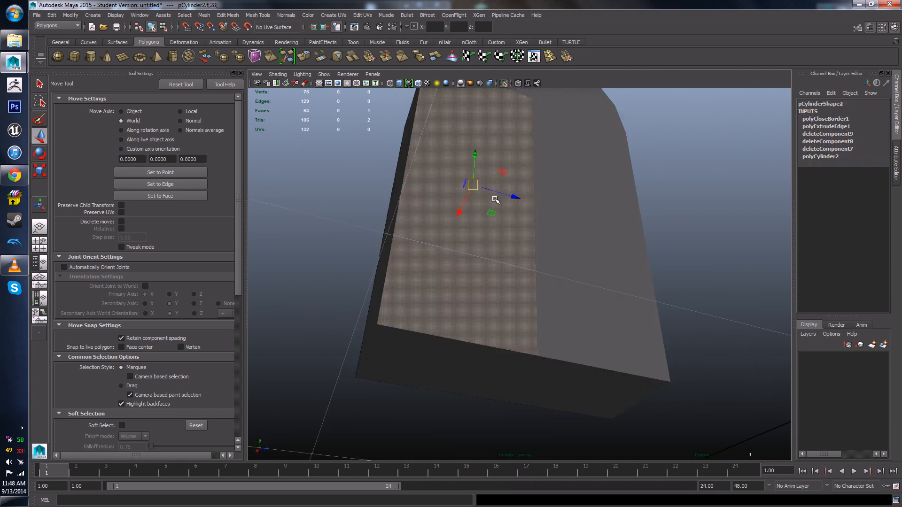
click(555, 299)
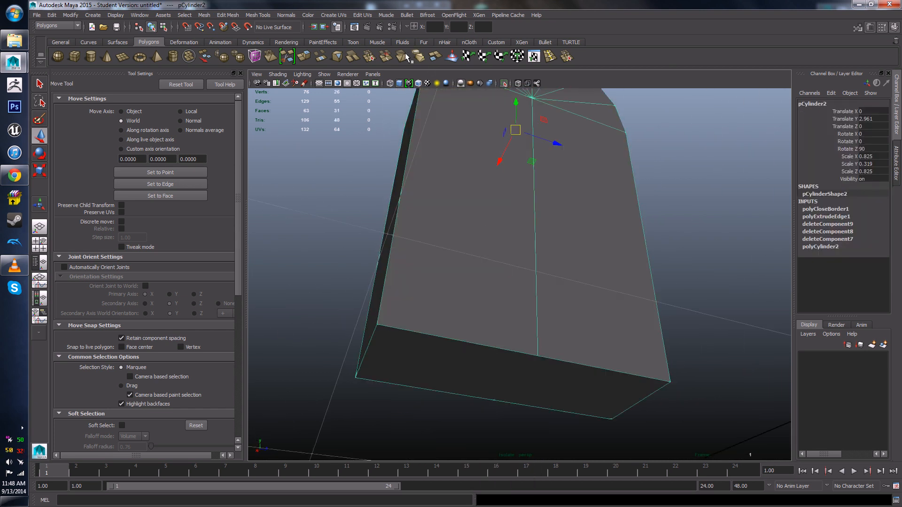
click(289, 58)
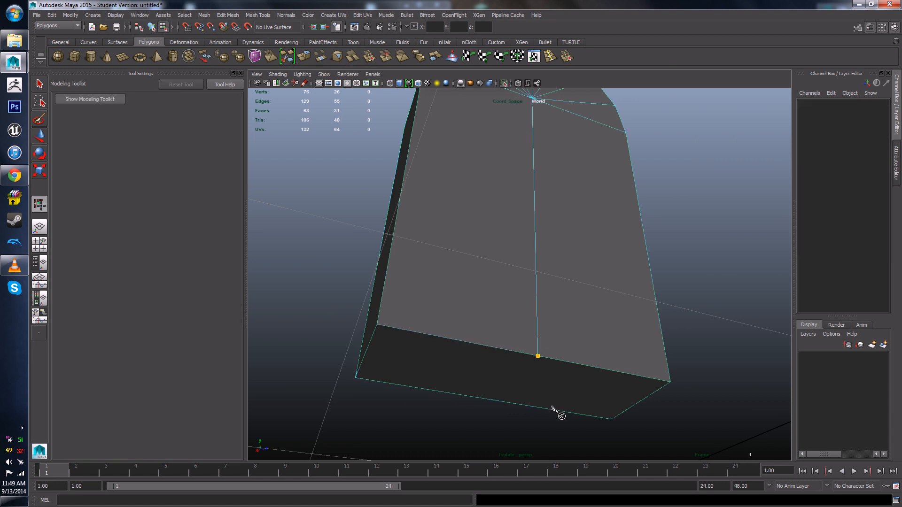
key(Return)
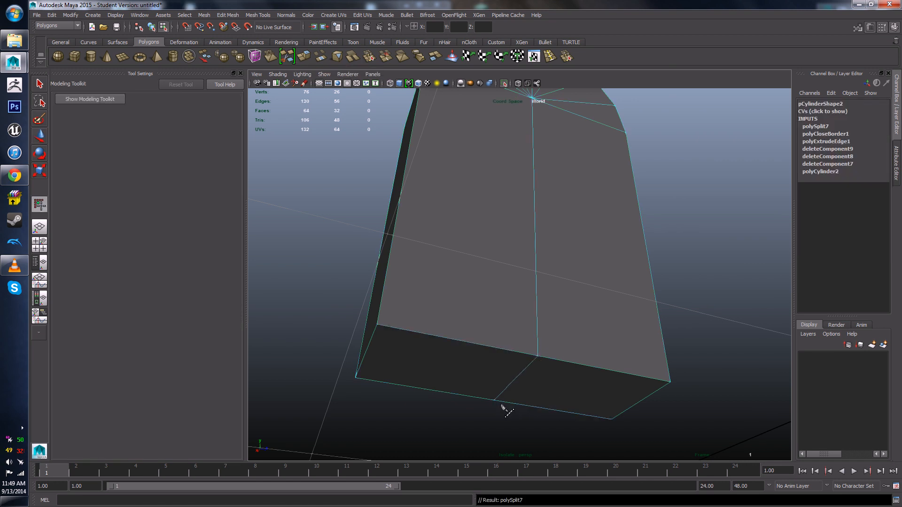
Step: Thin the arched piece to a Scale Y of about 0.238 and turn off isolation to show the wall again
scroll(530, 348, down, 4)
alt+drag(537, 346, 499, 302)
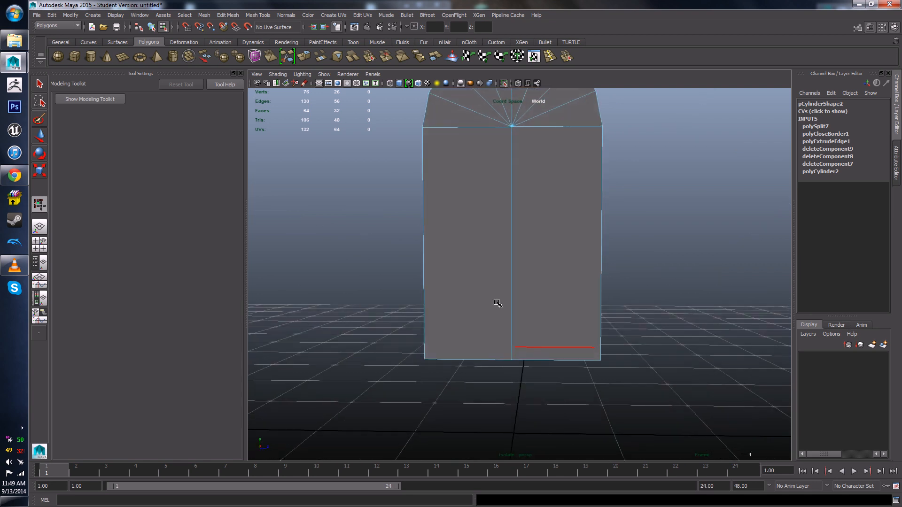
right_drag(487, 235, 514, 217)
key(w)
alt+drag(514, 217, 540, 181)
key(r)
click(503, 83)
alt+drag(562, 261, 507, 235)
Step: Compare the arched piece in the wall with the arched recess in the browser's Uncharted 3 reference screenshot, and return to Maya
click(700, 223)
scroll(701, 224, down, 4)
alt+drag(702, 225, 611, 287)
scroll(679, 278, down, 5)
scroll(660, 298, up, 5)
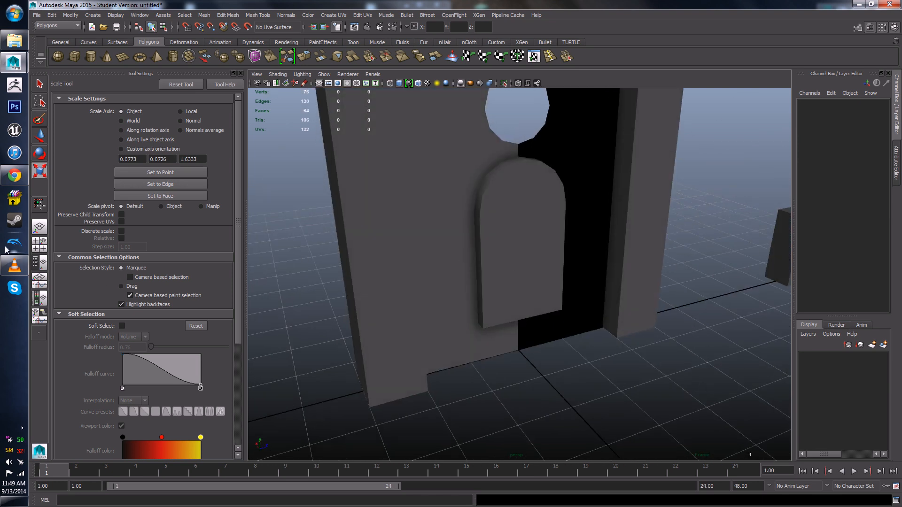
click(14, 176)
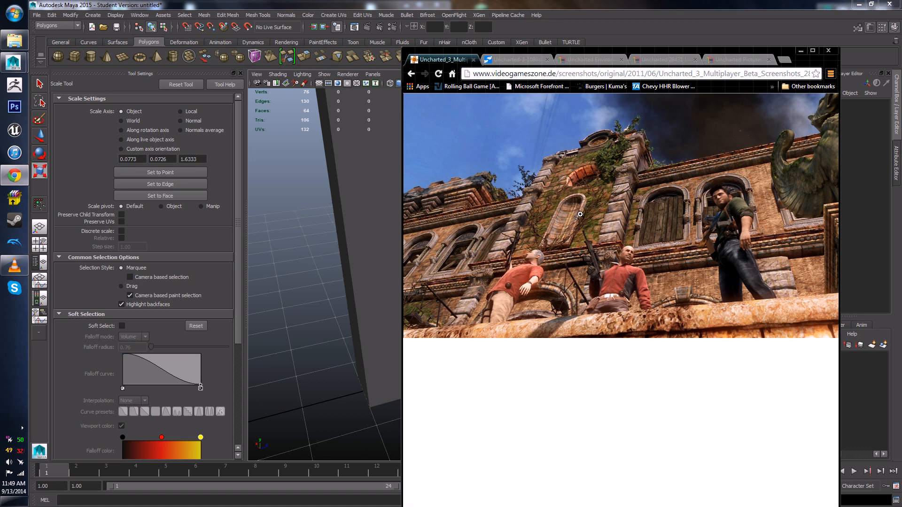
click(802, 50)
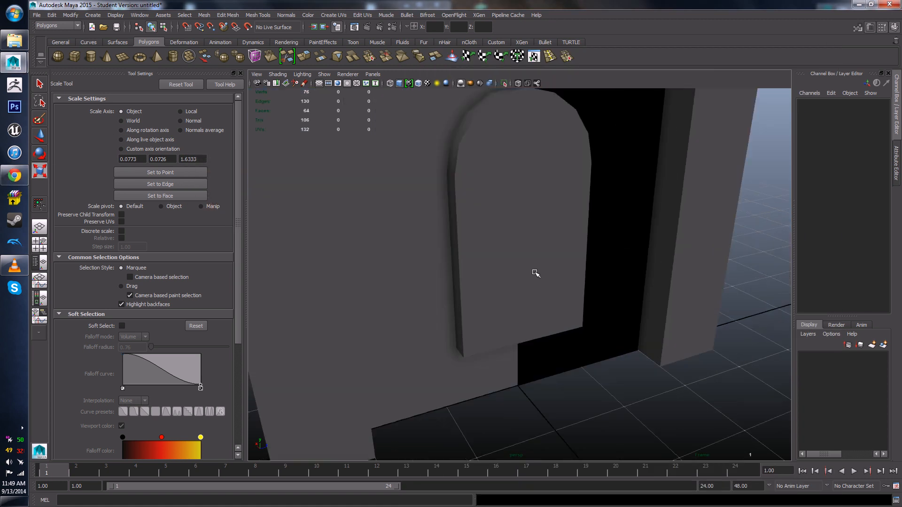
Step: Scale the arched piece along its depth axis to adjust how far it projects from the wall
click(521, 210)
scroll(521, 211, down, 3)
alt+drag(522, 214, 557, 215)
scroll(506, 233, up, 2)
key(w)
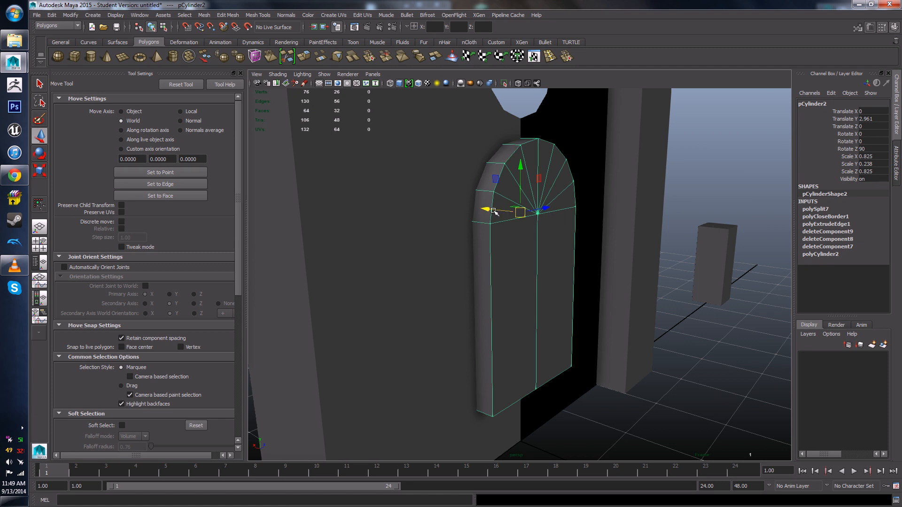
key(r)
drag(525, 214, 495, 211)
Step: Select the loop of narrow side faces running around the outer rim of the arched piece
key(w)
alt+drag(494, 244, 516, 246)
right_drag(504, 245, 510, 266)
click(510, 267)
shift+double_click(520, 209)
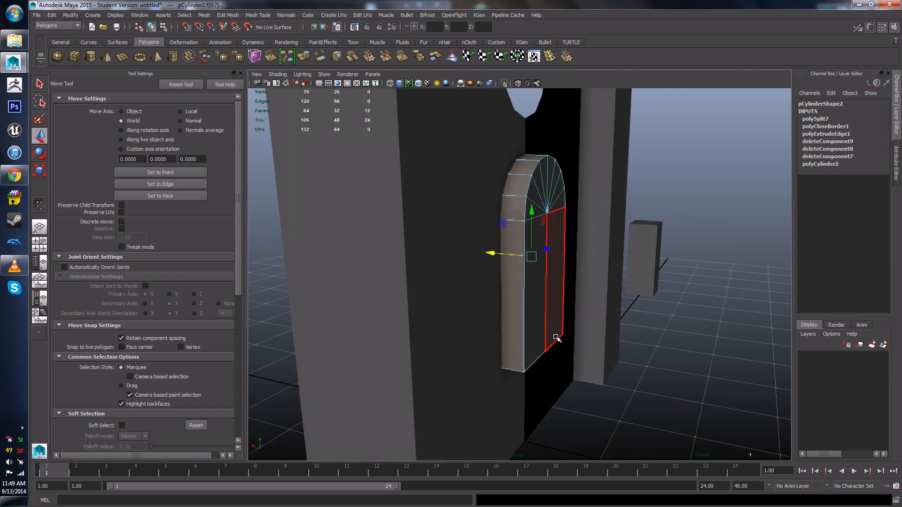
alt+drag(556, 338, 548, 330)
alt+drag(596, 261, 582, 331)
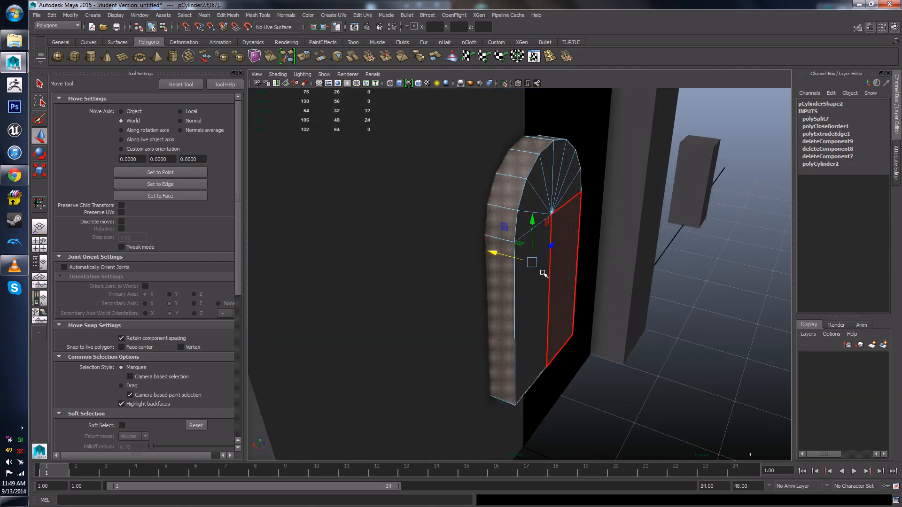
click(501, 268)
shift+double_click(512, 223)
alt+drag(611, 317, 522, 248)
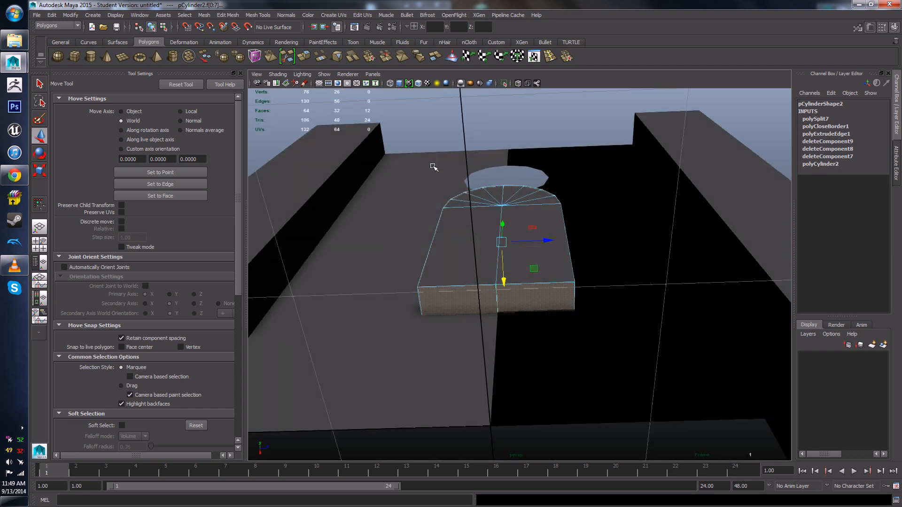
alt+drag(433, 167, 455, 238)
Step: Try to extrude the arched piece's rim faces and scale the extrusion uniformly to about 1.233
shift+right_click(453, 236)
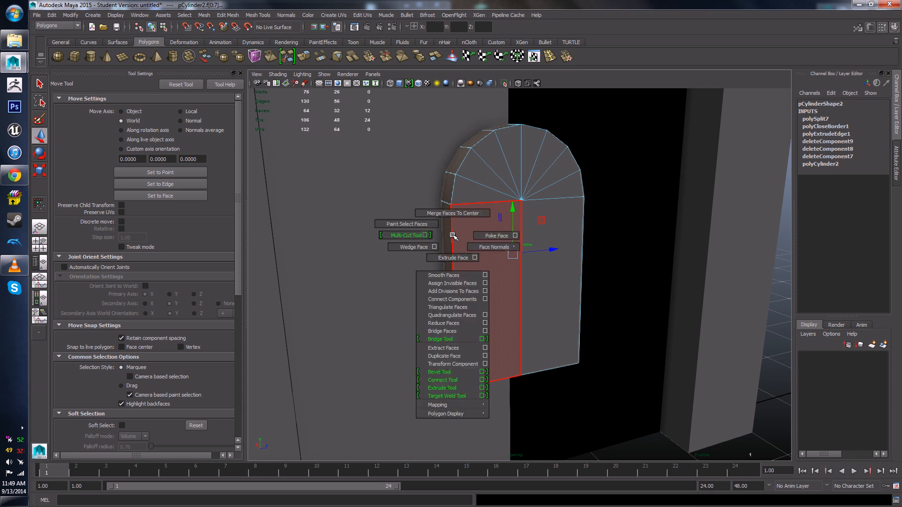
shift+right_drag(452, 256, 452, 256)
alt+drag(460, 259, 472, 286)
drag(457, 179, 436, 168)
key(ctrl+z)
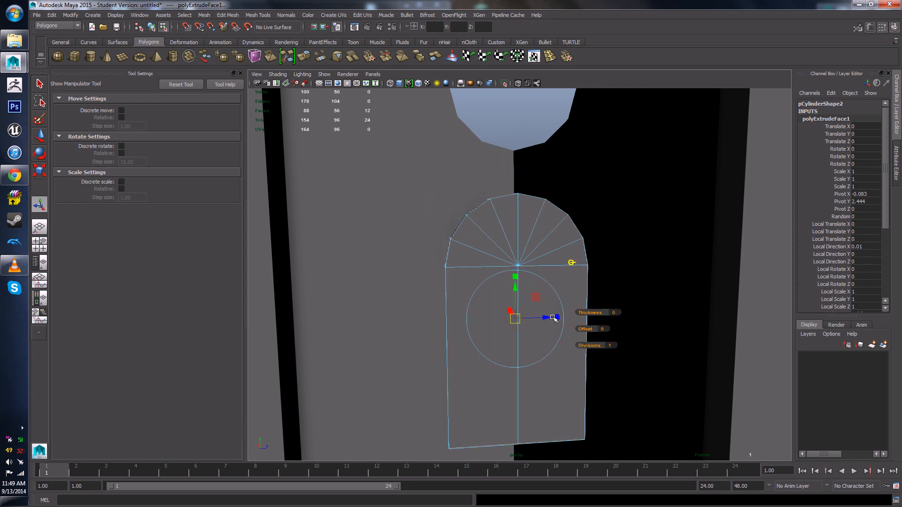
drag(515, 319, 520, 342)
scroll(518, 338, down, 3)
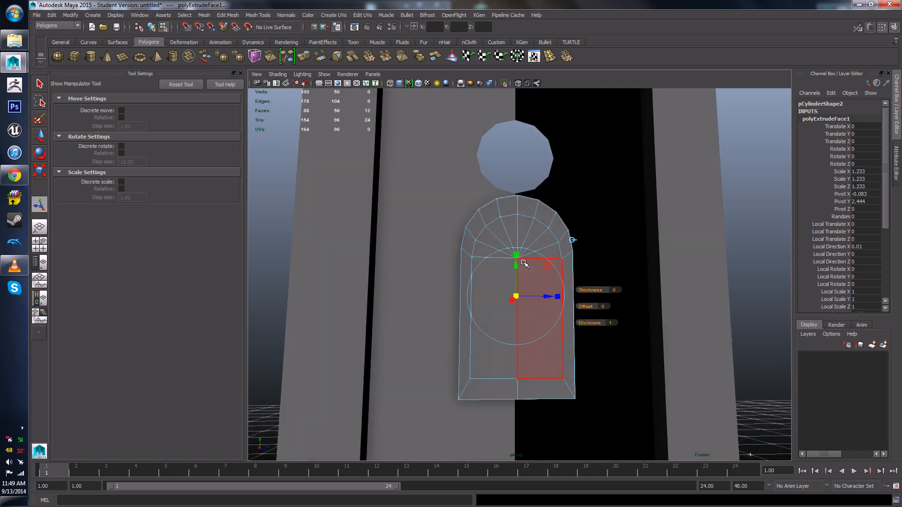
Step: Adjust the extruded rim faces' scale and depth, and return to object selection to check the piece against the wall
key(r)
drag(517, 257, 600, 294)
key(w)
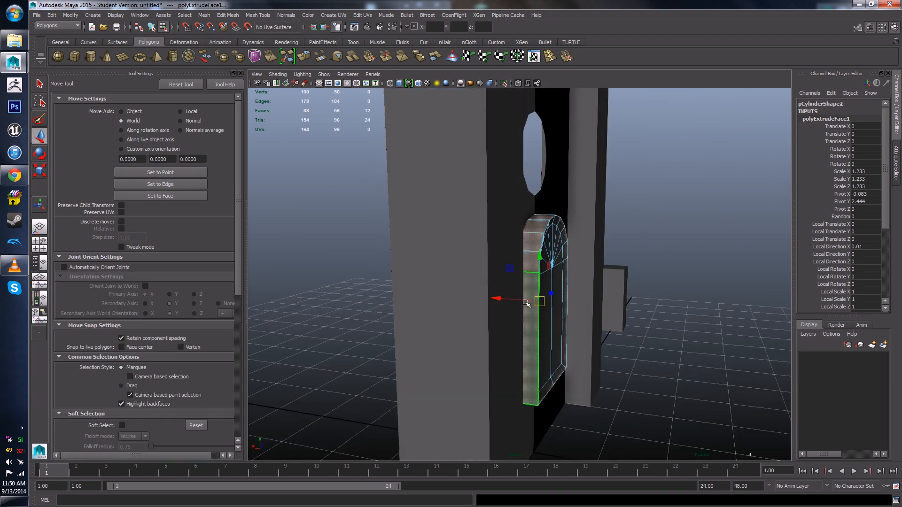
drag(501, 300, 587, 307)
right_drag(543, 221, 571, 200)
click(578, 242)
alt+drag(578, 243, 606, 249)
alt+right_drag(606, 249, 540, 273)
click(540, 273)
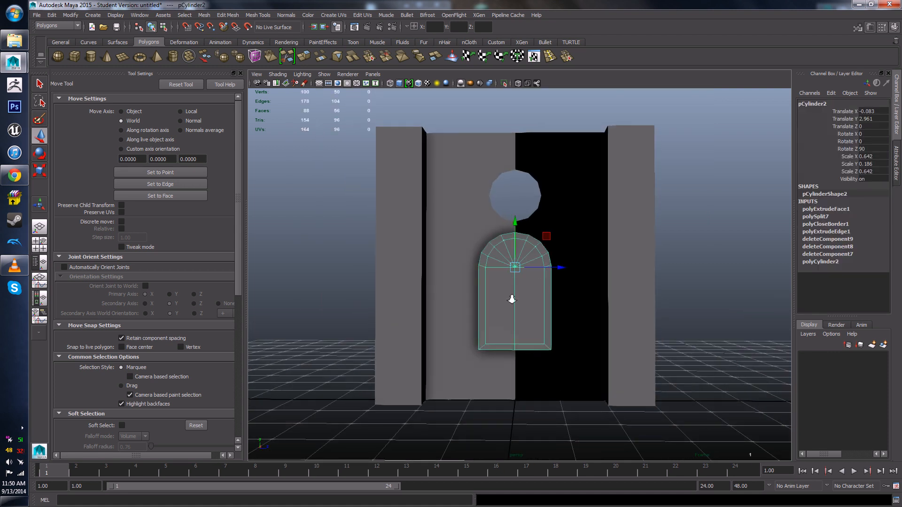
scroll(509, 276, up, 3)
alt+drag(510, 276, 568, 288)
Step: Undo the rim extrusion, the face selections and the uniform scaling of the arched piece
key(ctrl+z)
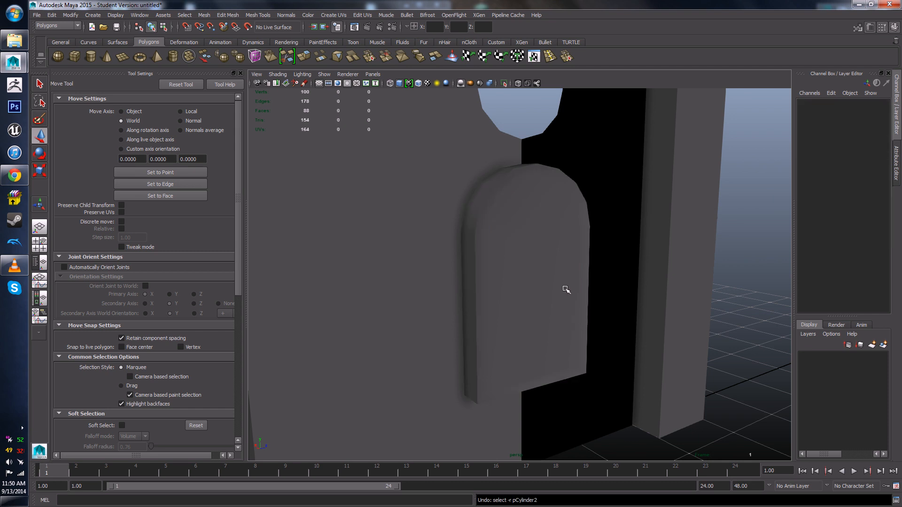
key(ctrl+z)
key(ctrl+z)
key(ctrl+z)
key(ctrl+z)
key(ctrl+z)
key(ctrl+z)
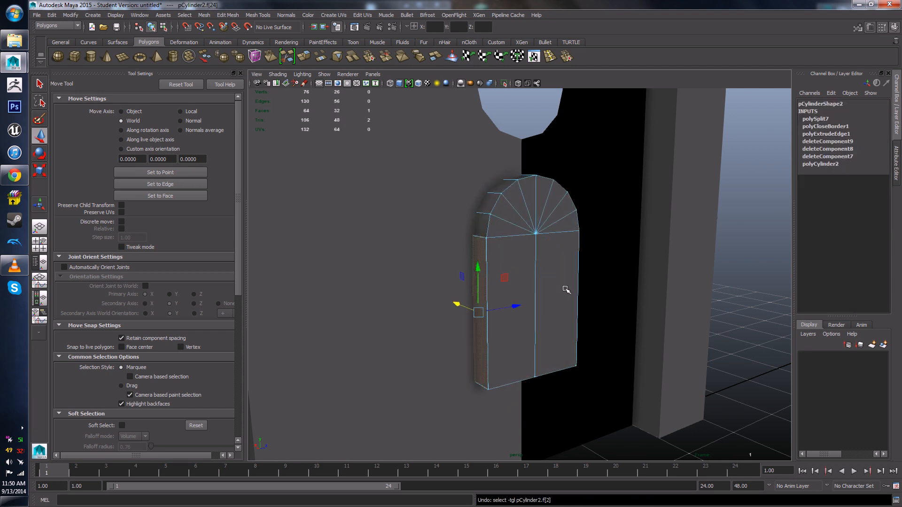
key(ctrl+z)
key(ctrl+z)
key(ctrl+z)
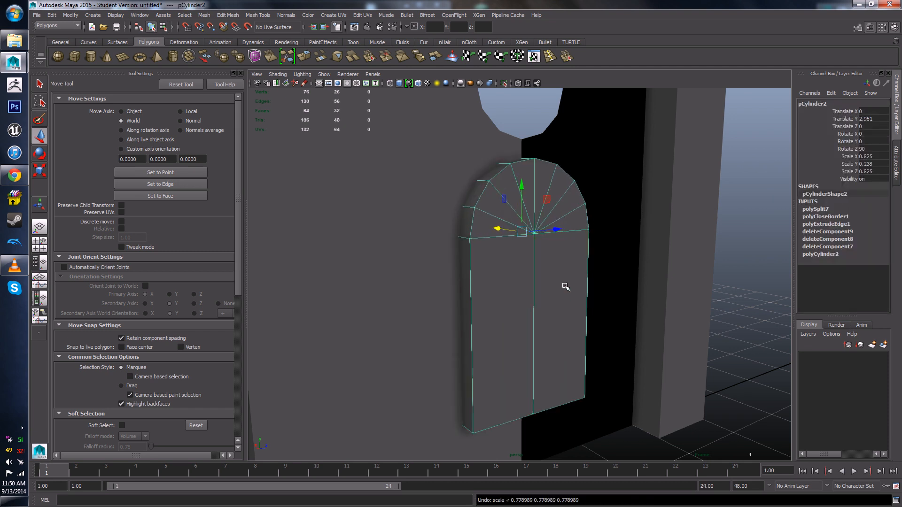
Step: Select the arched piece's ten front faces: the eight wedges of the arch and the two rectangles beneath them
right_drag(552, 253, 545, 267)
click(519, 208)
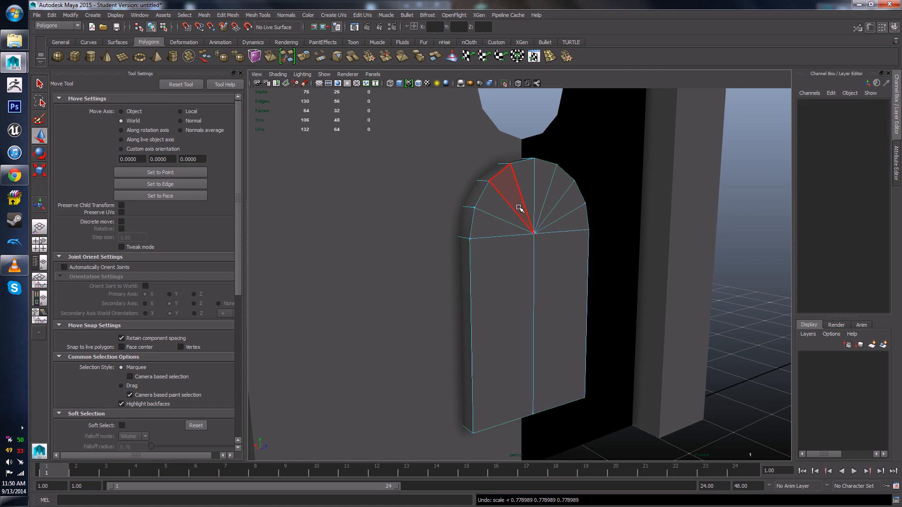
click(502, 233)
shift+click(518, 192)
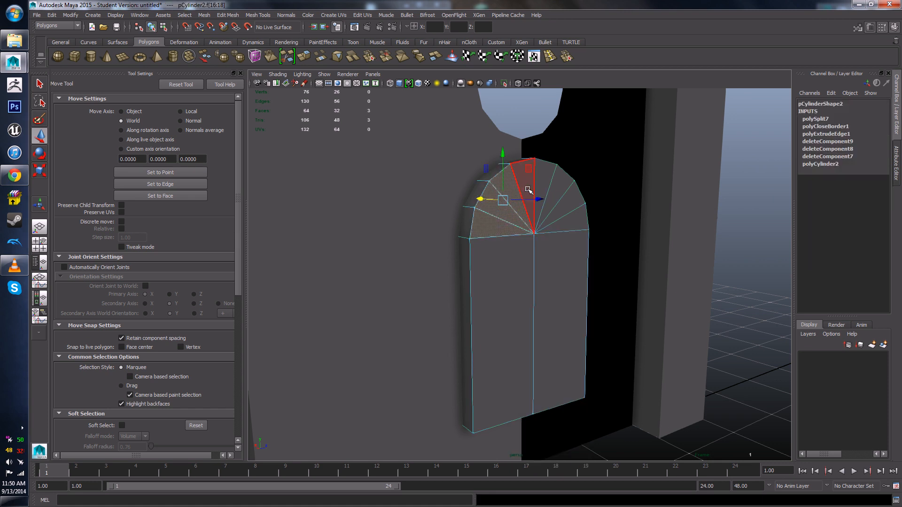
shift+click(540, 181)
shift+click(557, 193)
shift+click(571, 209)
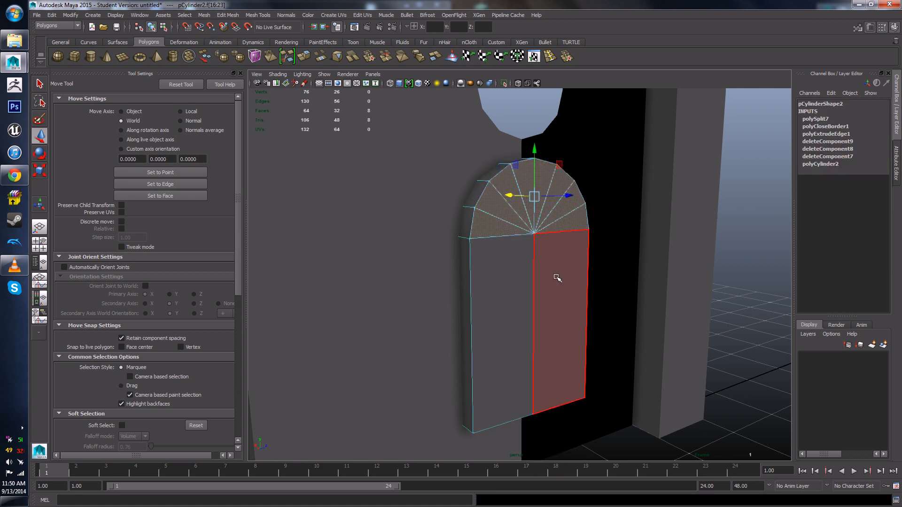
shift+click(561, 310)
shift+click(498, 320)
Step: Extrude the ten front faces and scale them inward to leave a narrow border around the arched piece
shift+right_click(556, 281)
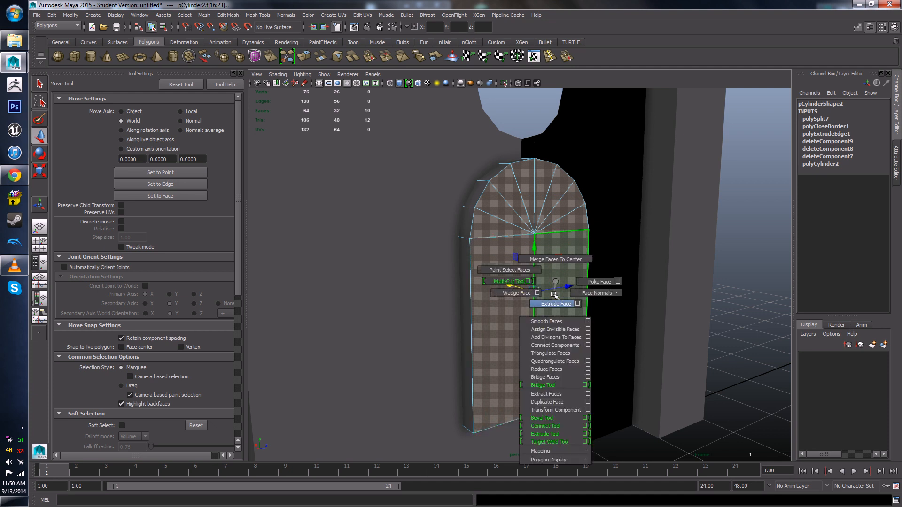
click(553, 294)
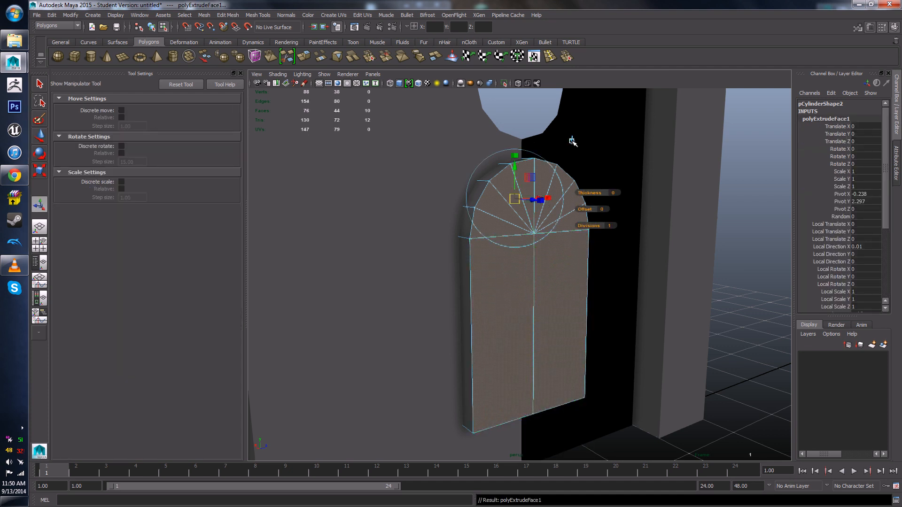
click(573, 141)
drag(568, 286, 582, 206)
key(F8)
Step: Select the ten inset front faces, extrude them again and scale the extrusion uniformly to about 0.833
alt+drag(620, 264, 509, 267)
key(f)
right_drag(494, 246, 489, 270)
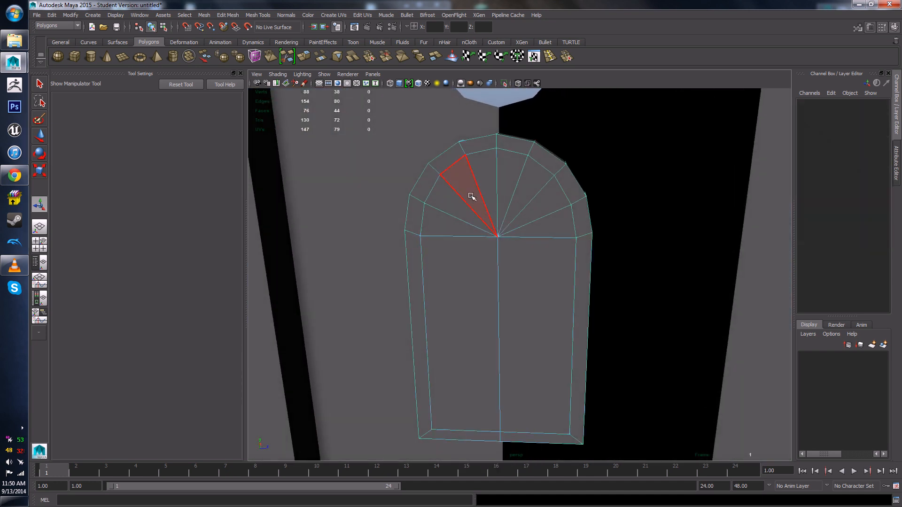
mouse_move(442, 229)
mouse_down()
mouse_move(452, 209)
mouse_move(507, 177)
mouse_move(545, 219)
mouse_move(470, 292)
mouse_move(515, 282)
mouse_up()
shift+right_drag(513, 302, 512, 310)
alt+drag(512, 310, 489, 167)
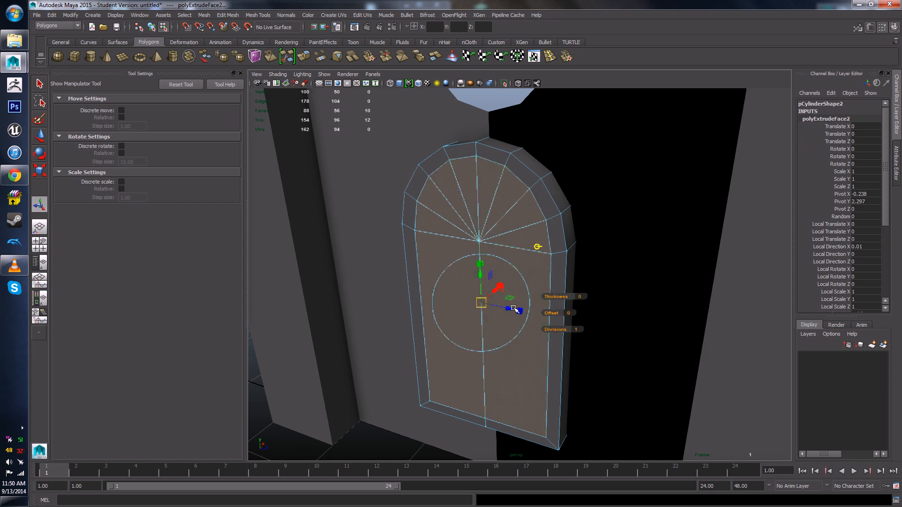
drag(518, 309, 621, 289)
Step: Move the inner front faces back along the X axis to form a recess in the arched piece
key(w)
key(ctrl+z)
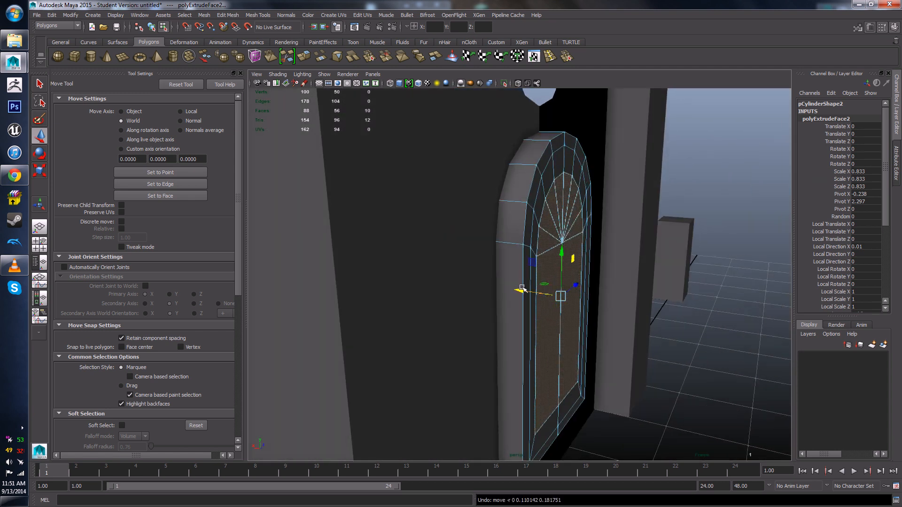
drag(519, 292, 500, 288)
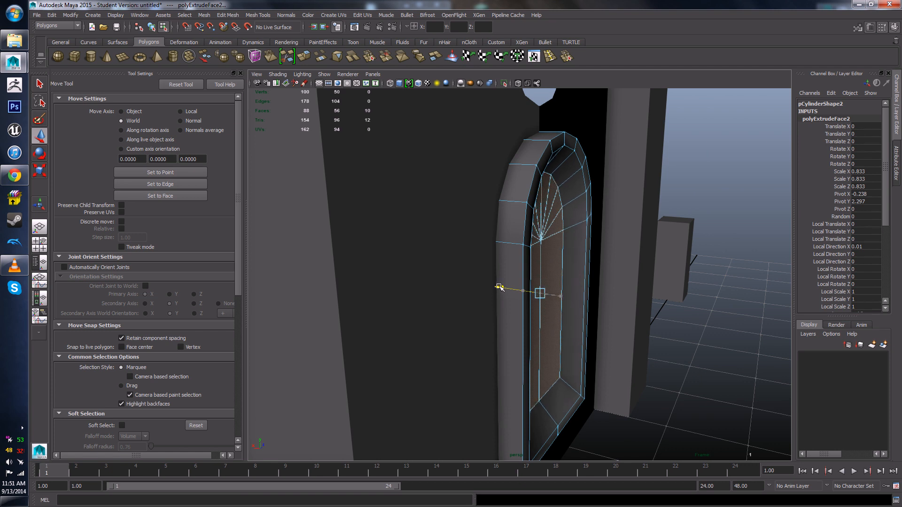
alt+drag(571, 304, 515, 314)
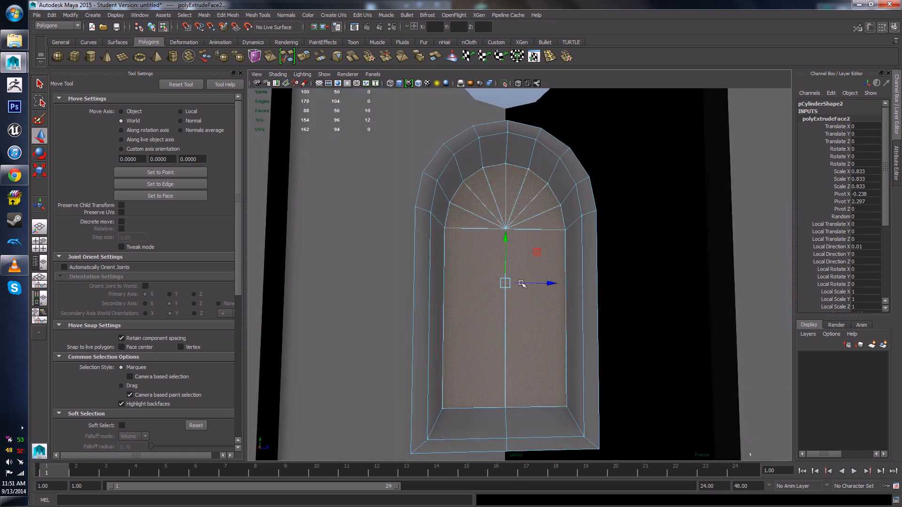
Step: Scale up the recessed back panel to steepen the recess walls, and return to object selection with the arched piece selected
key(r)
drag(506, 242, 579, 282)
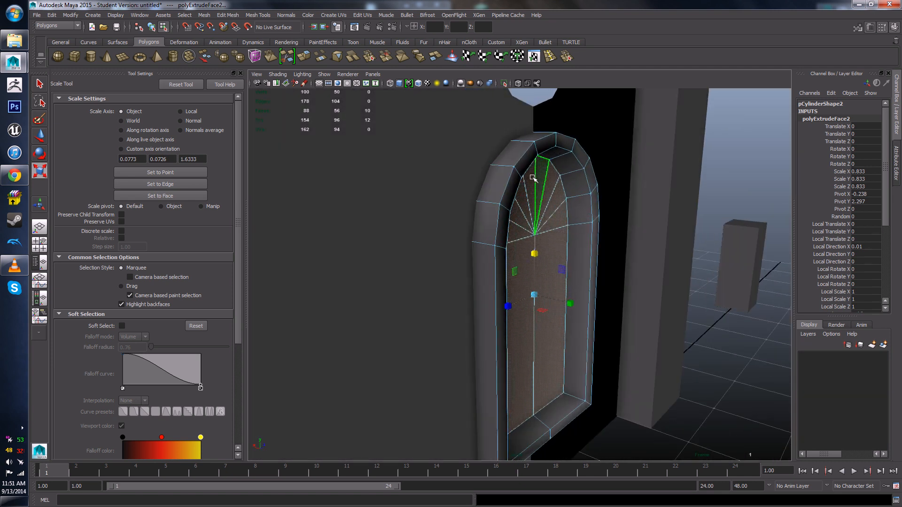
right_drag(507, 168, 545, 158)
alt+drag(540, 177, 548, 283)
scroll(596, 347, up, 5)
click(548, 342)
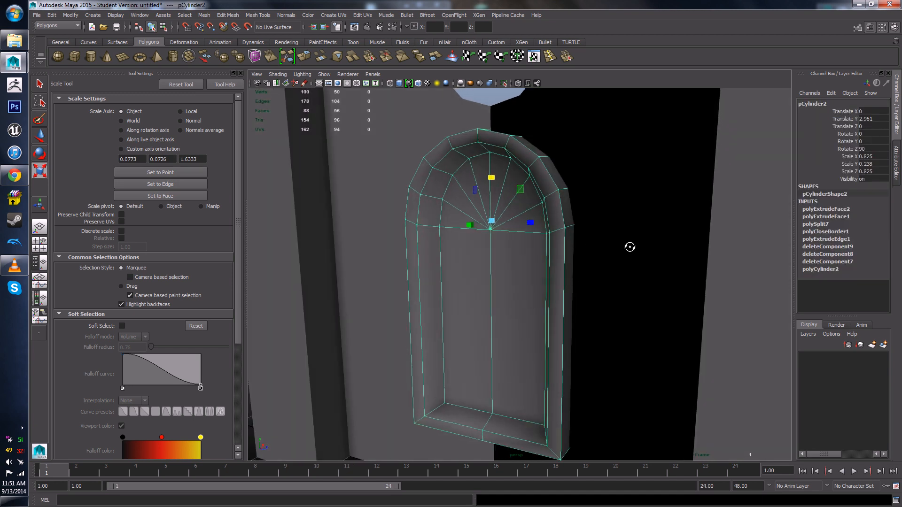
alt+drag(629, 247, 650, 254)
alt+drag(590, 292, 521, 274)
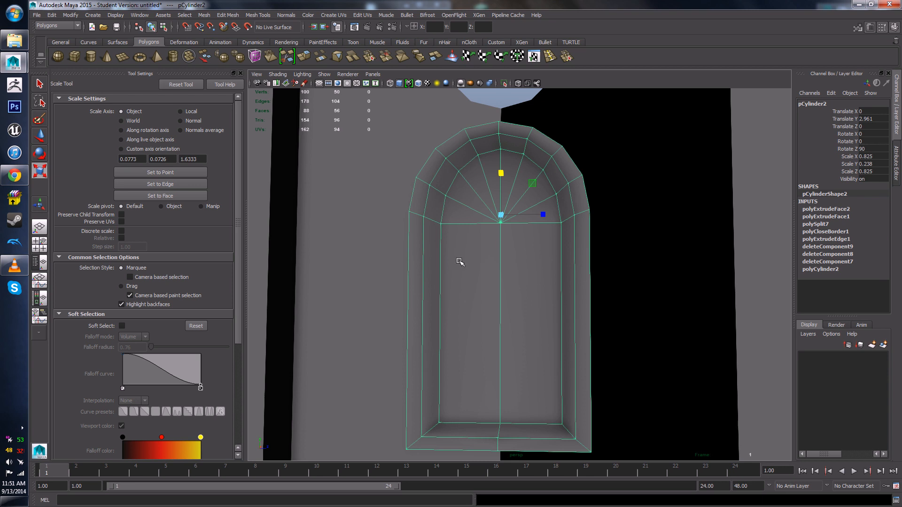
alt+drag(444, 315, 489, 250)
right_drag(468, 329, 470, 310)
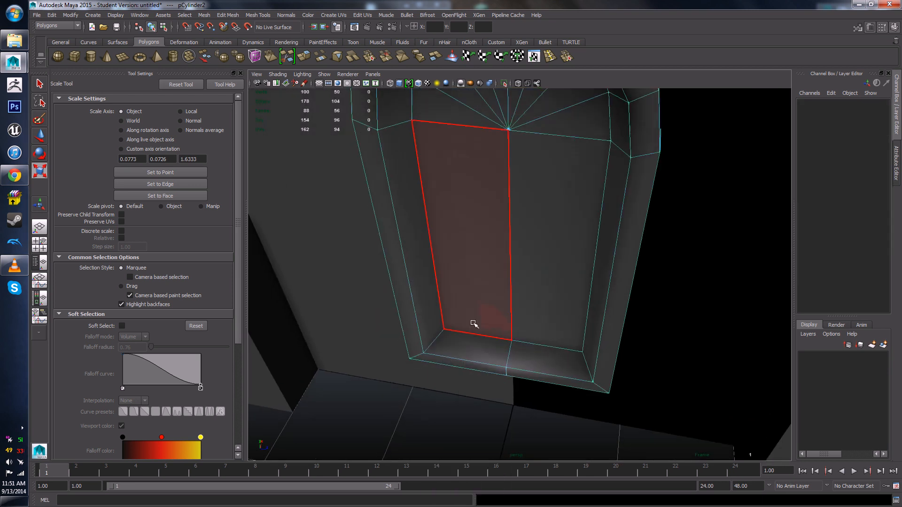
click(472, 341)
shift+click(436, 312)
shift+click(557, 300)
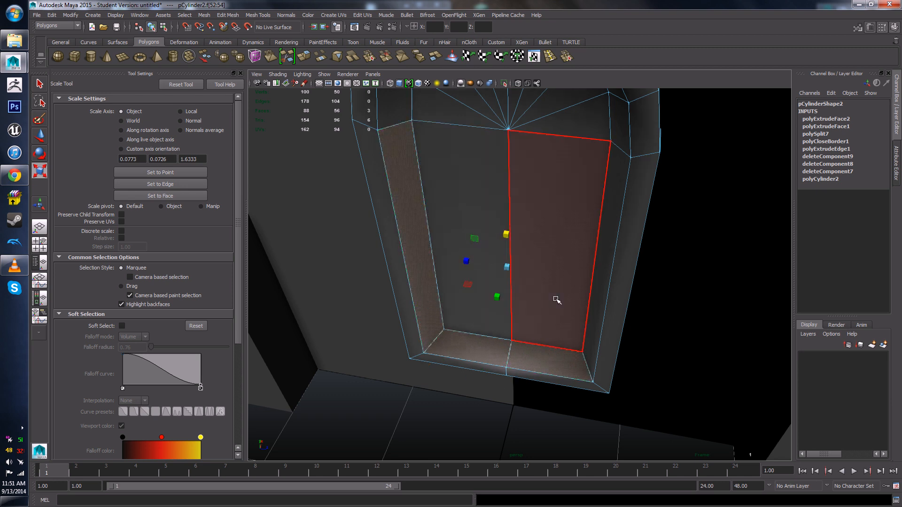
shift+click(594, 301)
alt+drag(507, 273, 512, 296)
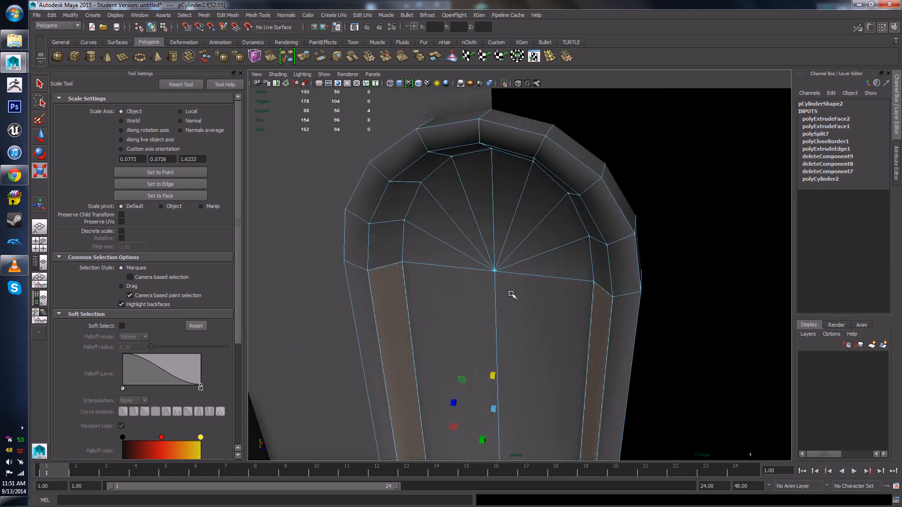
alt+middle_drag(430, 283, 438, 222)
Step: Select the outline edges of the recessed back panel, covering the arch, both sides and the two bottom edges
right_drag(438, 222, 439, 204)
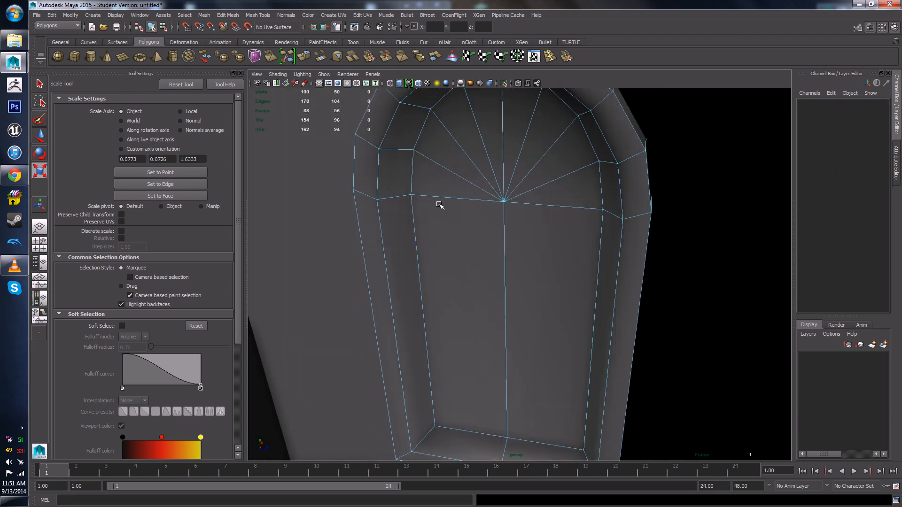
click(415, 221)
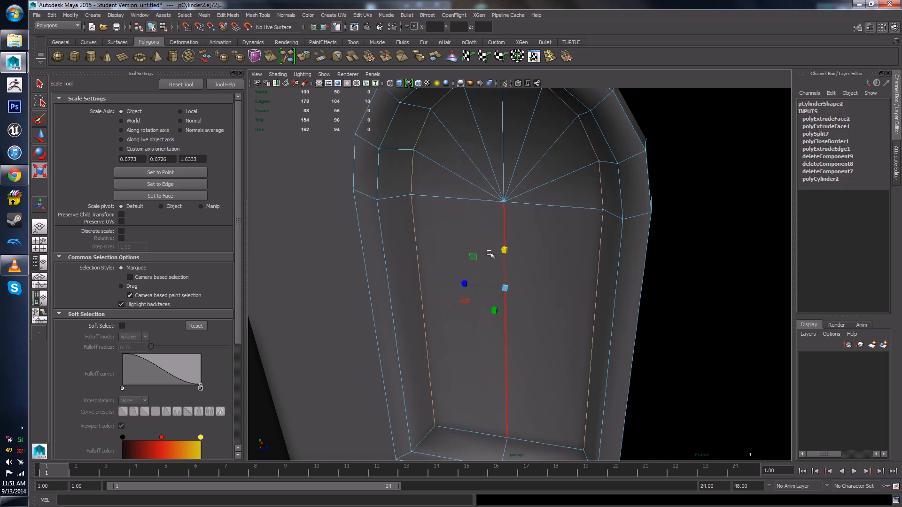
shift+click(484, 435)
shift+click(534, 441)
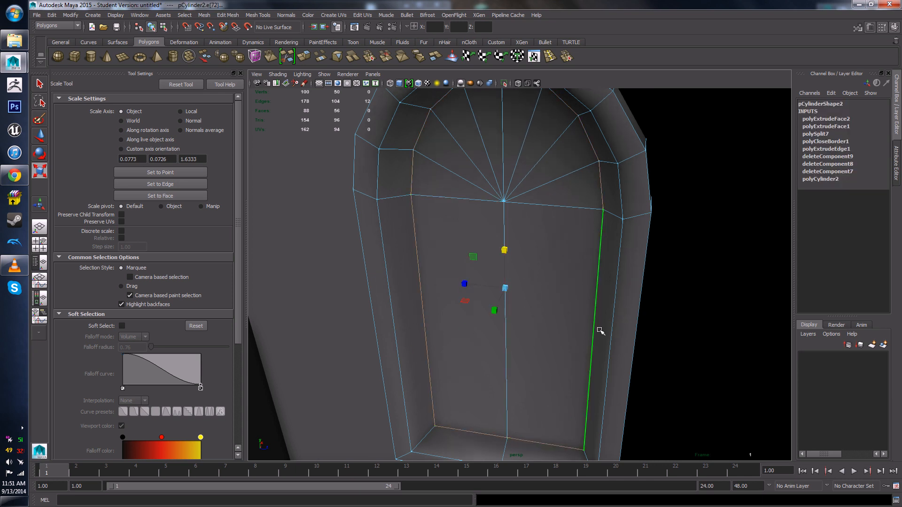
scroll(570, 258, down, 5)
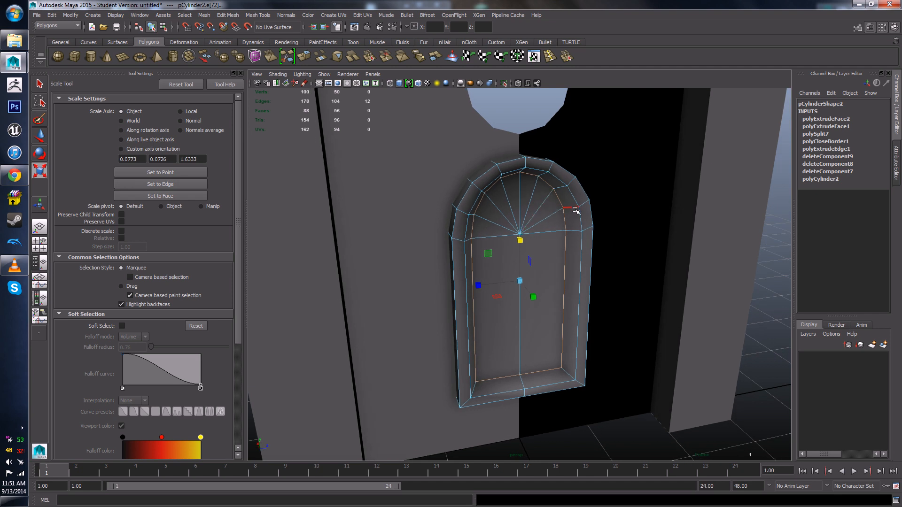
alt+drag(569, 194, 527, 236)
Step: Harden the selected outline edges, and inspect the recess shading in object mode with the arched piece selected
click(287, 16)
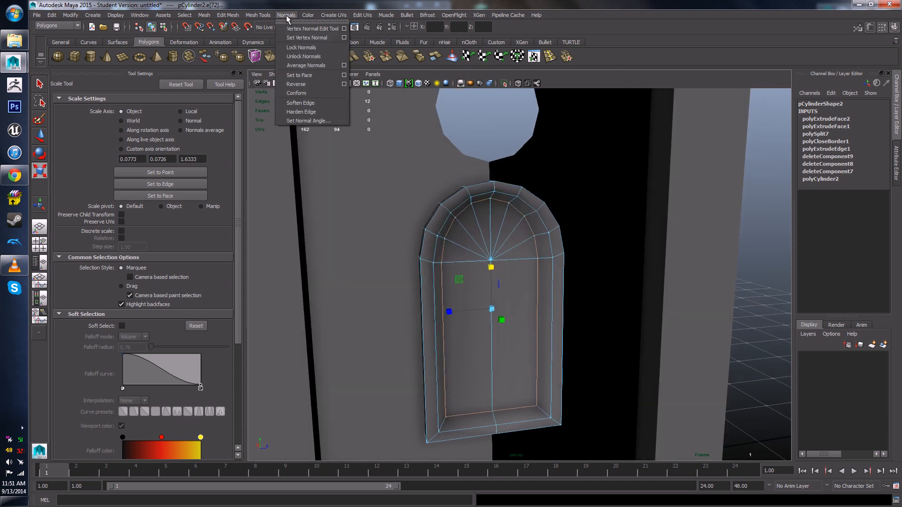
click(306, 113)
right_drag(507, 246, 547, 226)
click(614, 206)
scroll(587, 249, up, 4)
alt+drag(564, 258, 551, 205)
scroll(559, 272, down, 2)
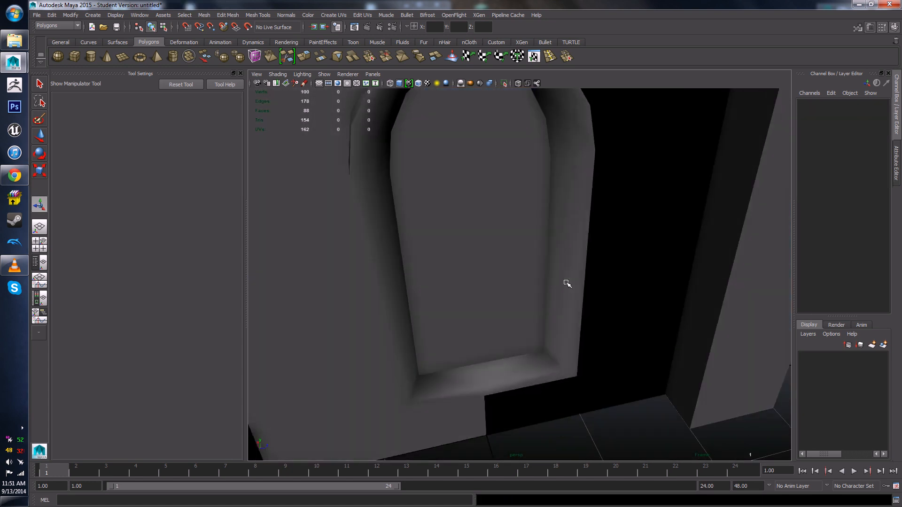
click(563, 276)
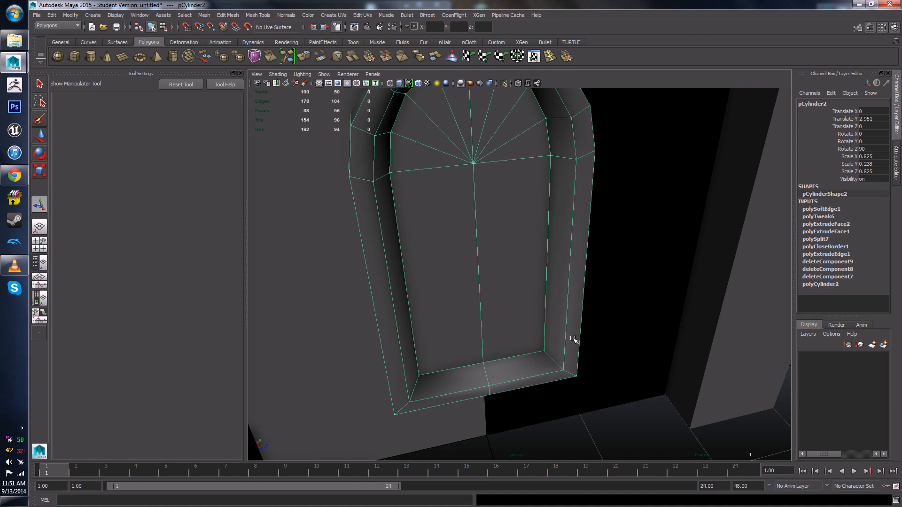
scroll(499, 219, down, 3)
alt+drag(499, 220, 475, 183)
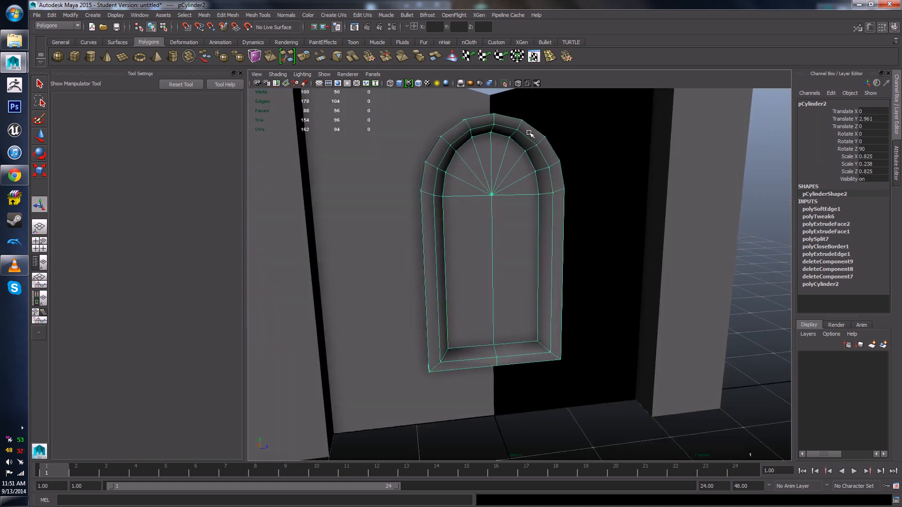
Step: Harden the inner edge loop of the arched piece's front rim, and return to object selection
right_drag(532, 131, 542, 115)
click(527, 142)
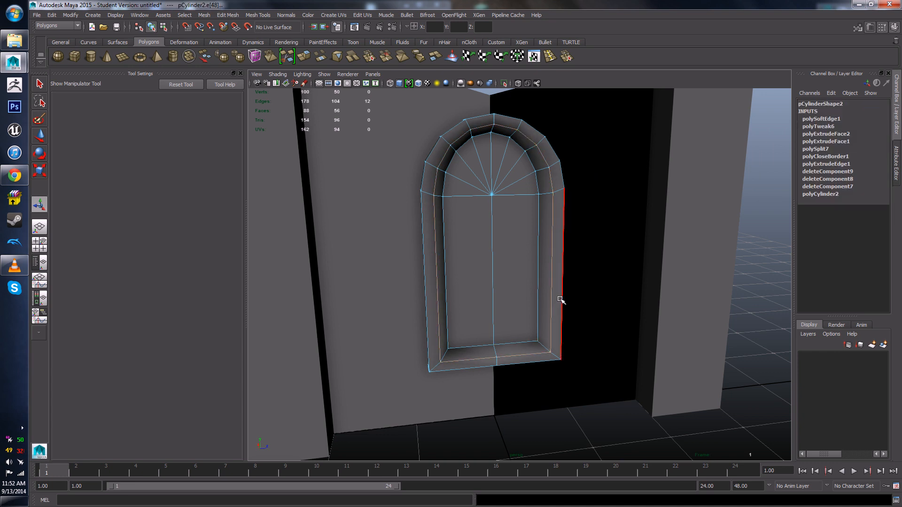
key(g)
right_drag(542, 255, 574, 235)
click(576, 234)
Step: Move the arched piece along the X axis to a Translate X of -0.043, deeper into the wall, and deselect it
scroll(564, 249, down, 4)
alt+drag(545, 277, 627, 296)
click(646, 282)
scroll(672, 268, down, 5)
scroll(483, 241, up, 6)
click(484, 219)
key(w)
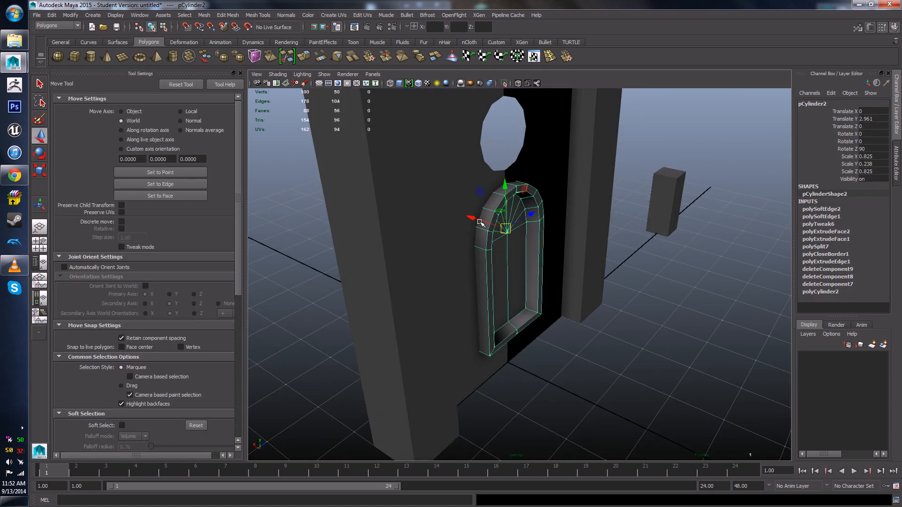
drag(472, 219, 474, 221)
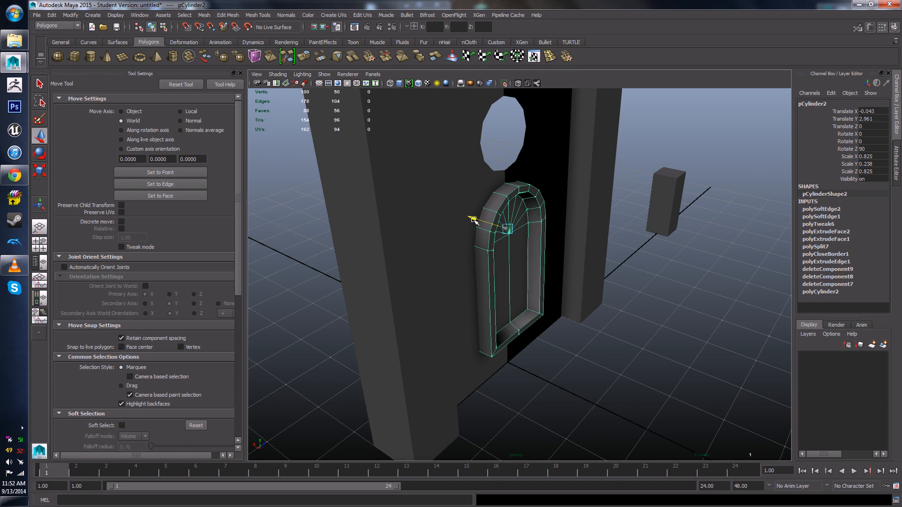
click(632, 275)
Step: Select the two short diagonal edges at the recess's bottom corners, return to object selection, and inspect the whole wall panel
scroll(620, 275, down, 5)
mouse_move(578, 275)
alt+mouse_down()
mouse_move(505, 258)
mouse_move(604, 272)
mouse_move(581, 293)
alt+mouse_up()
scroll(507, 362, up, 5)
click(479, 342)
right_drag(479, 284, 484, 314)
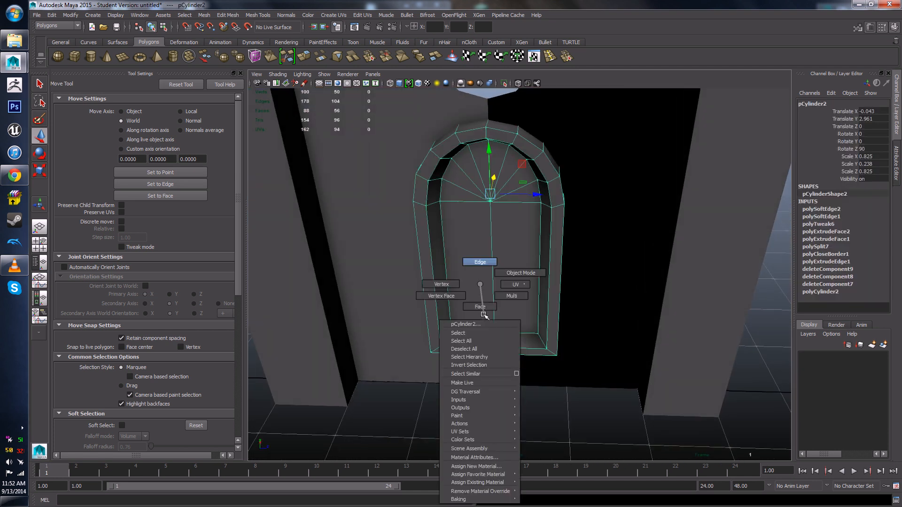
right_drag(486, 273, 485, 269)
click(448, 339)
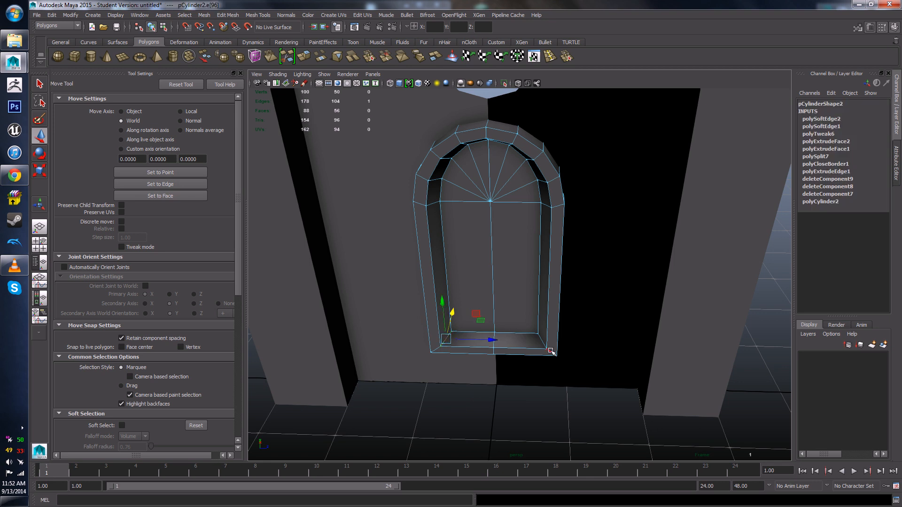
shift+click(542, 340)
shift+right_drag(541, 256, 594, 229)
scroll(688, 256, down, 5)
click(708, 253)
alt+drag(708, 254, 611, 270)
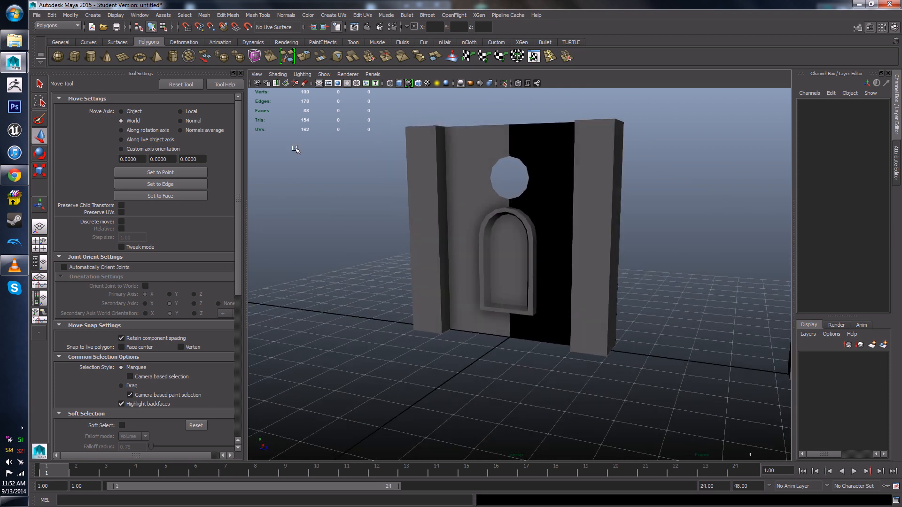
Step: Start saving the scene as a new file, and browse to the folder G:\_3D_Comp\ClassWork
click(37, 15)
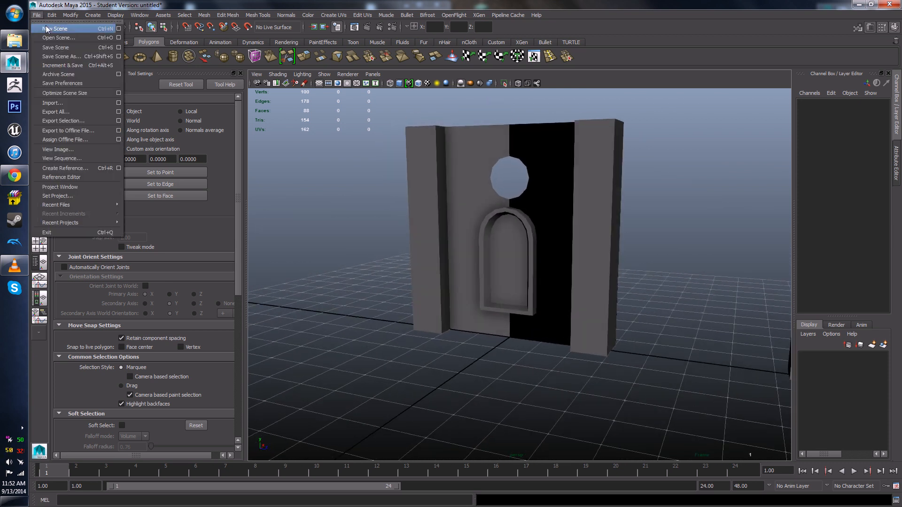
click(74, 56)
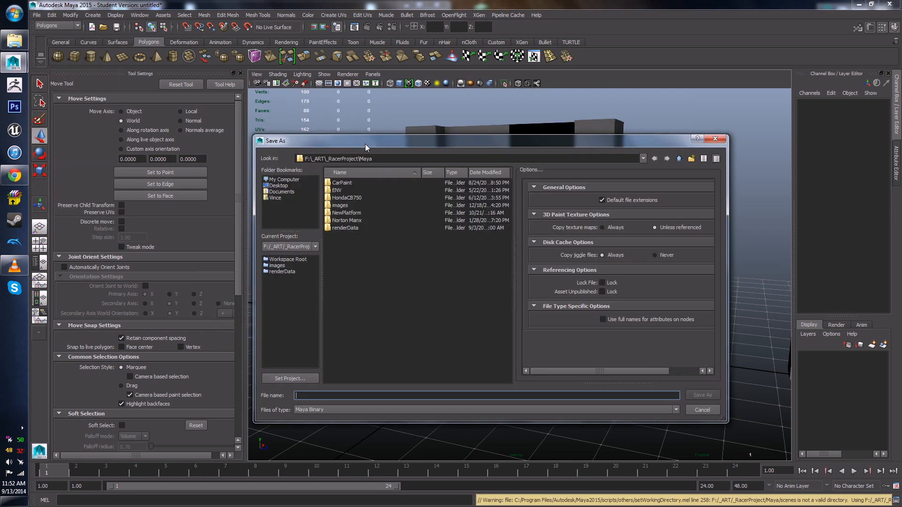
click(681, 160)
click(680, 159)
click(680, 159)
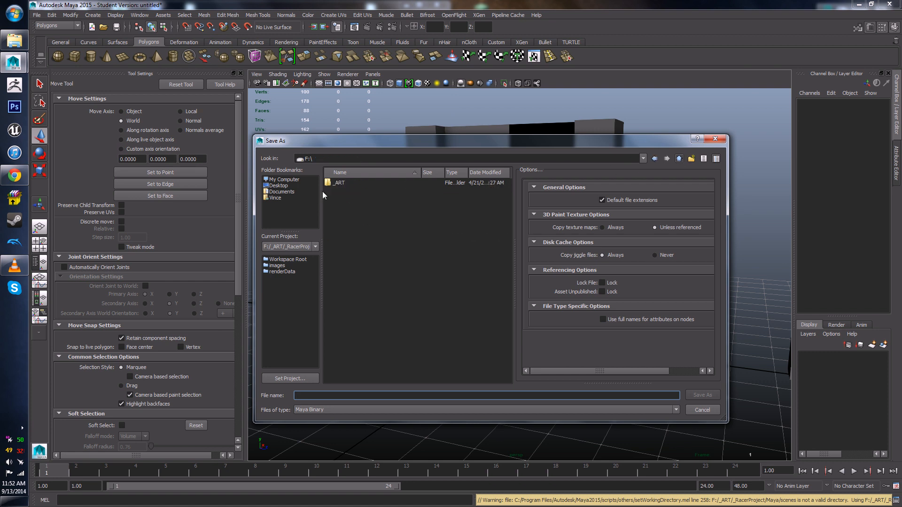
click(282, 184)
click(284, 180)
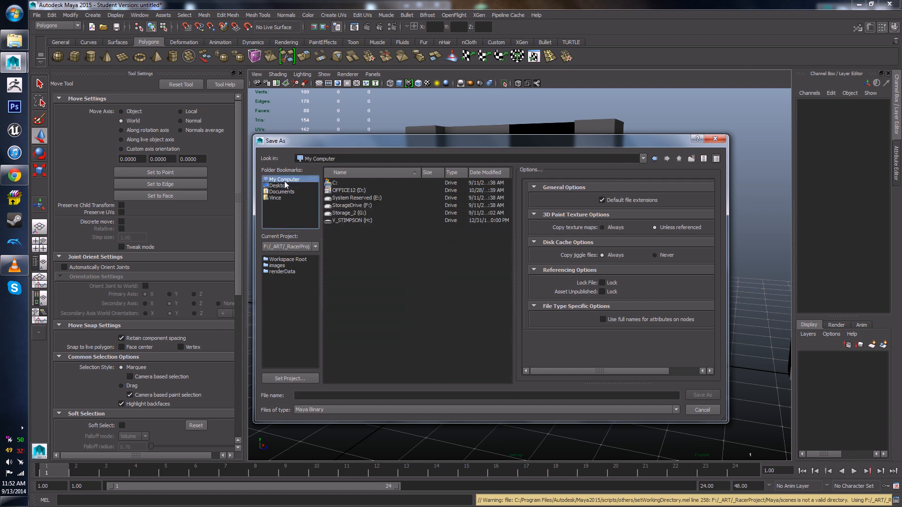
click(351, 213)
double_click(351, 214)
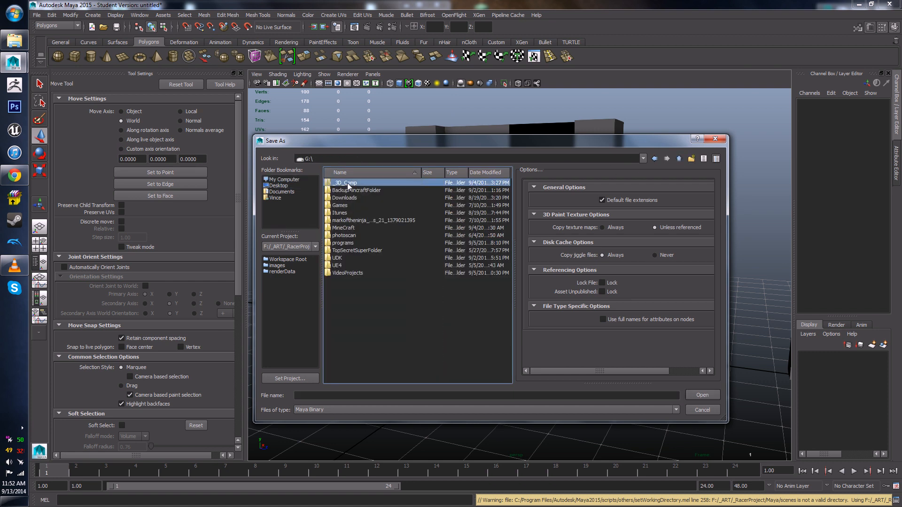
double_click(348, 182)
double_click(343, 197)
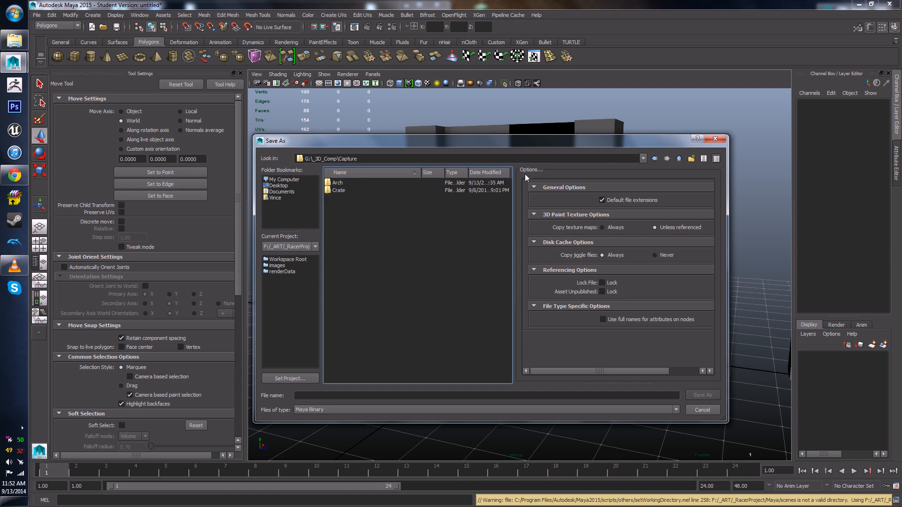
click(679, 160)
double_click(344, 206)
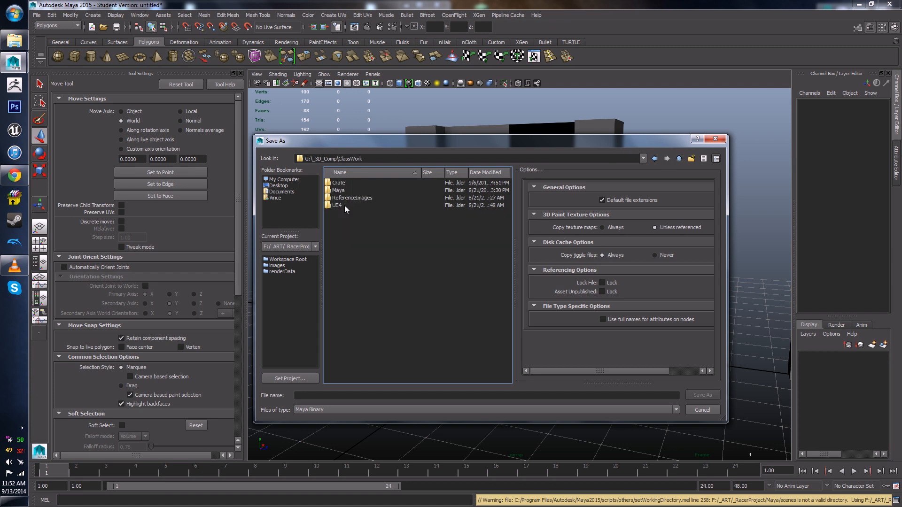
Step: Create a new folder named Arch inside ClassWork and open it as the save location
right_click(355, 220)
click(392, 237)
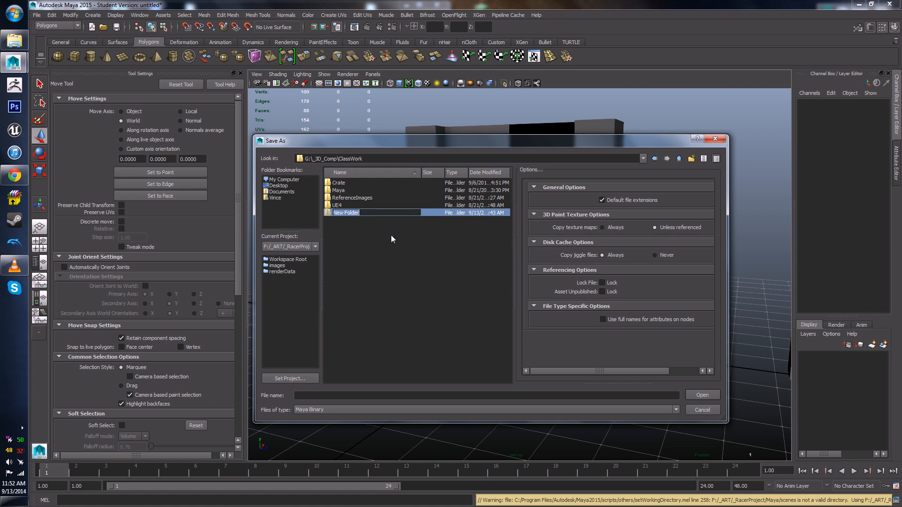
text(Arch)
key(Return)
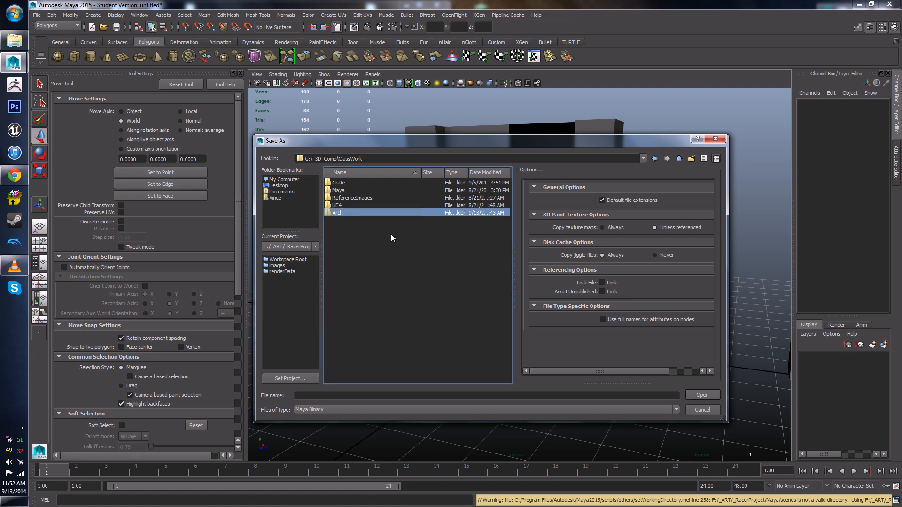
double_click(341, 211)
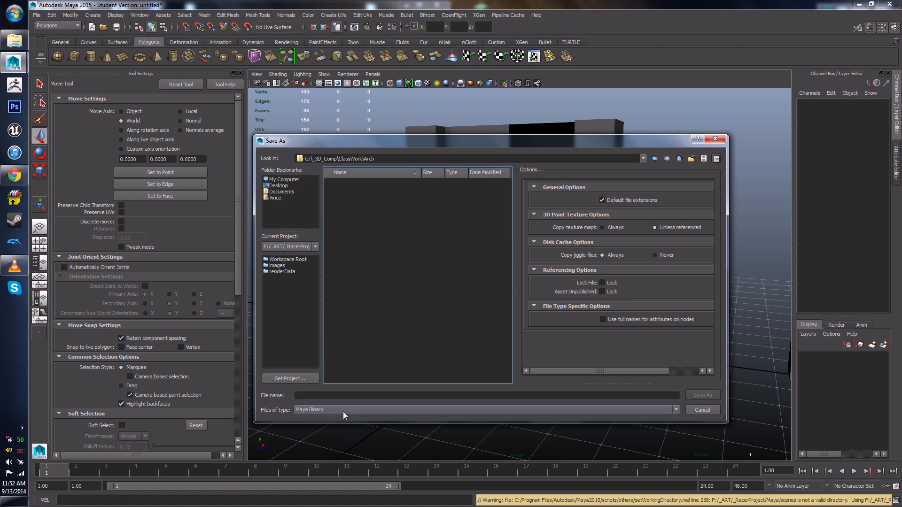
Step: Save the scene as Wall1 in Maya Binary format, accepting the student version notice
click(342, 395)
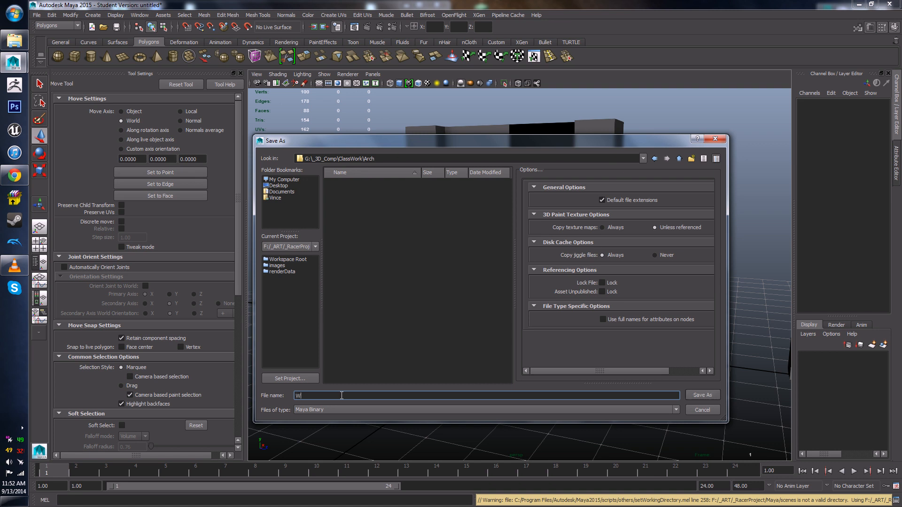
key(Return)
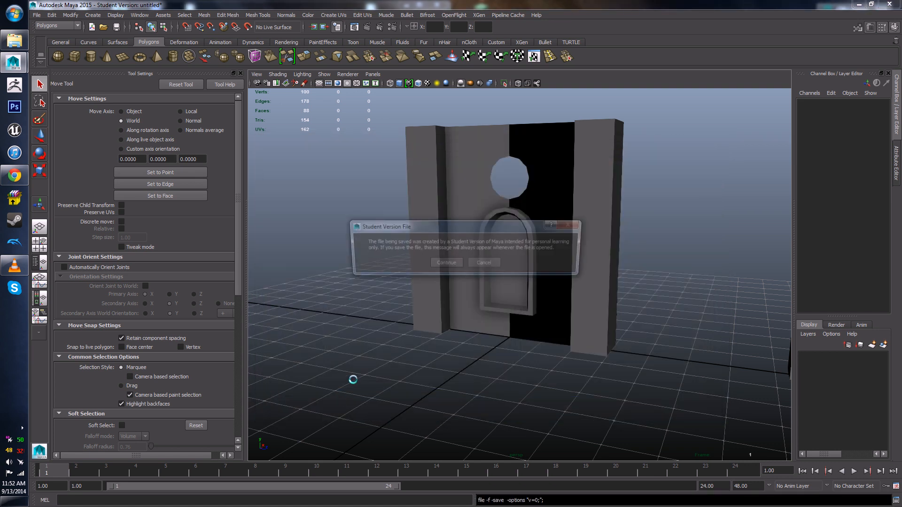
click(445, 264)
alt+drag(484, 308, 526, 324)
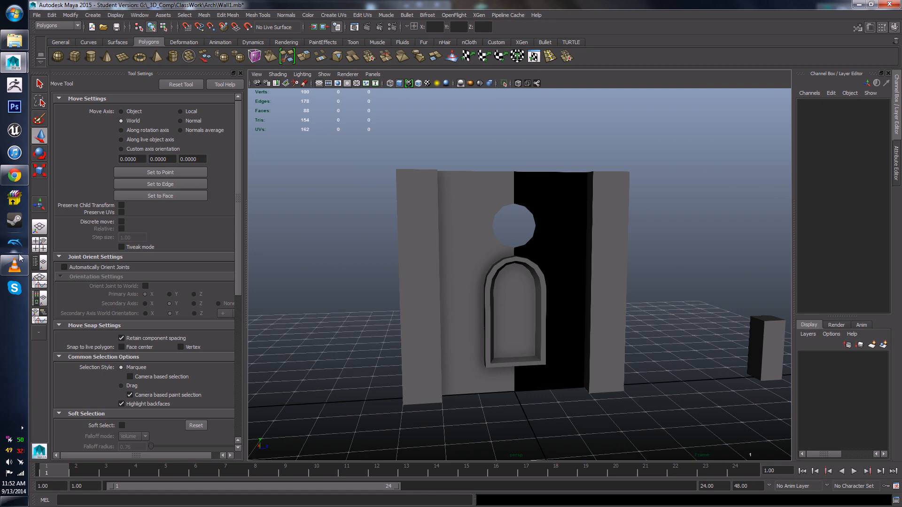